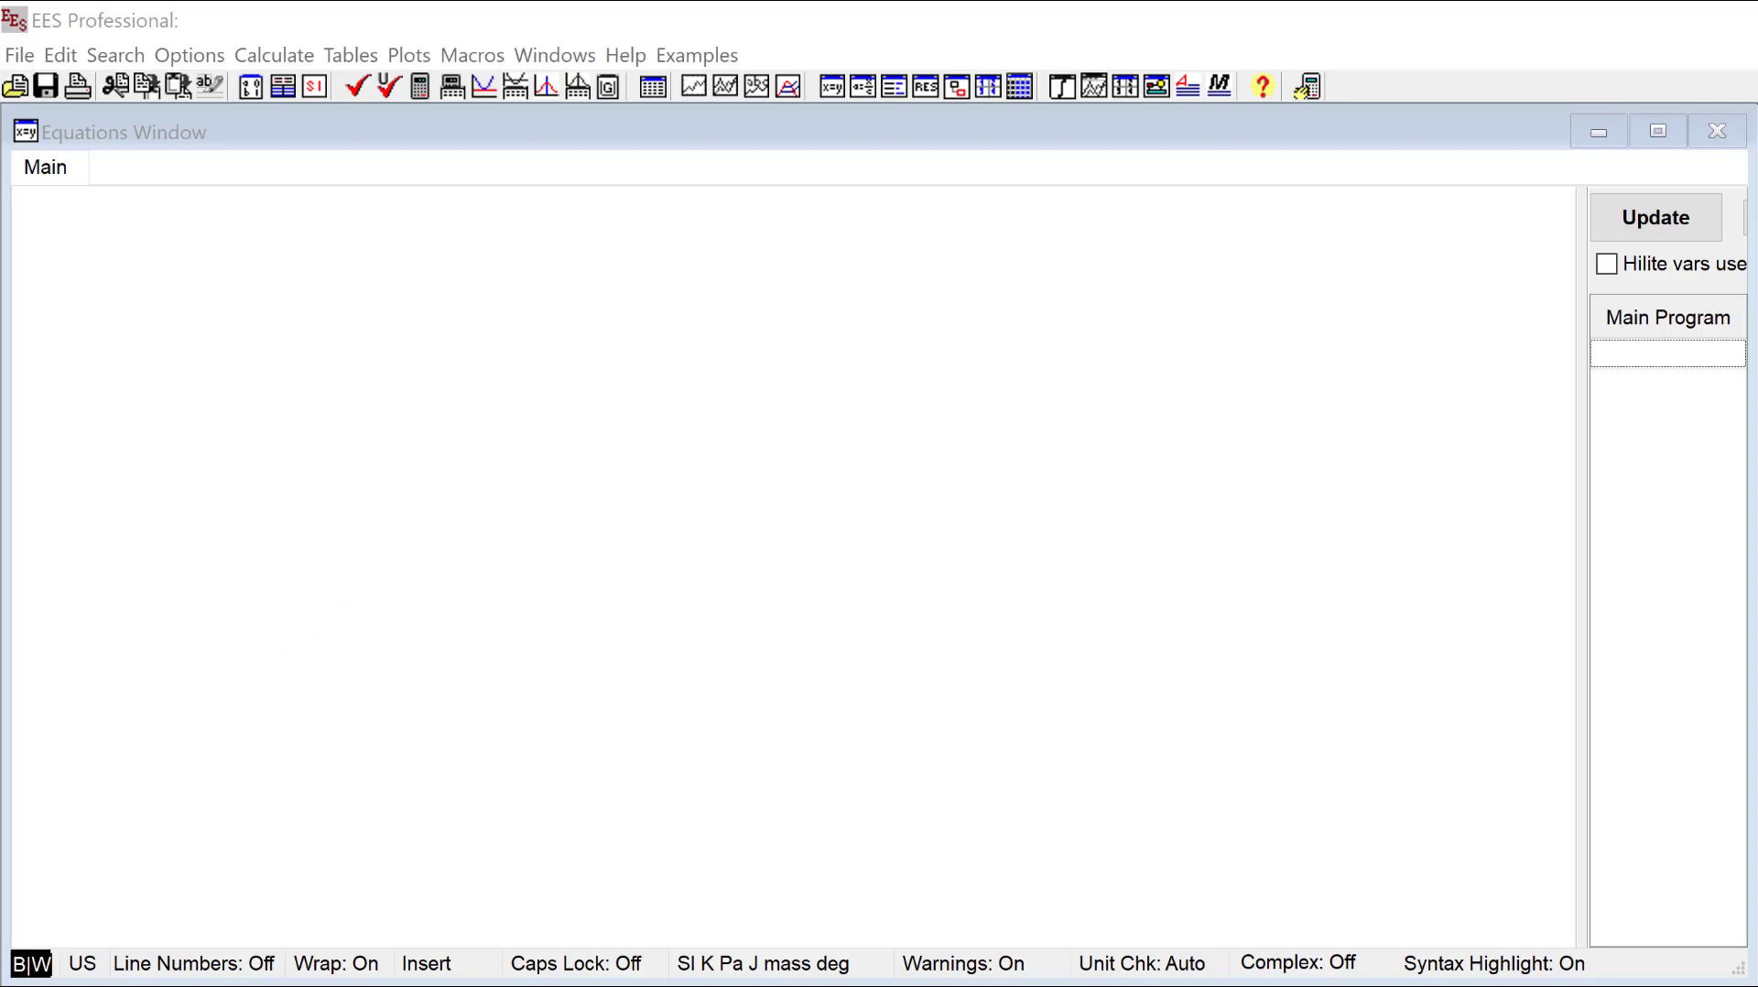
Define m_1 = 2 lbm and m_2 = 4 lbm, each converted to kg.
left_click(316, 265)
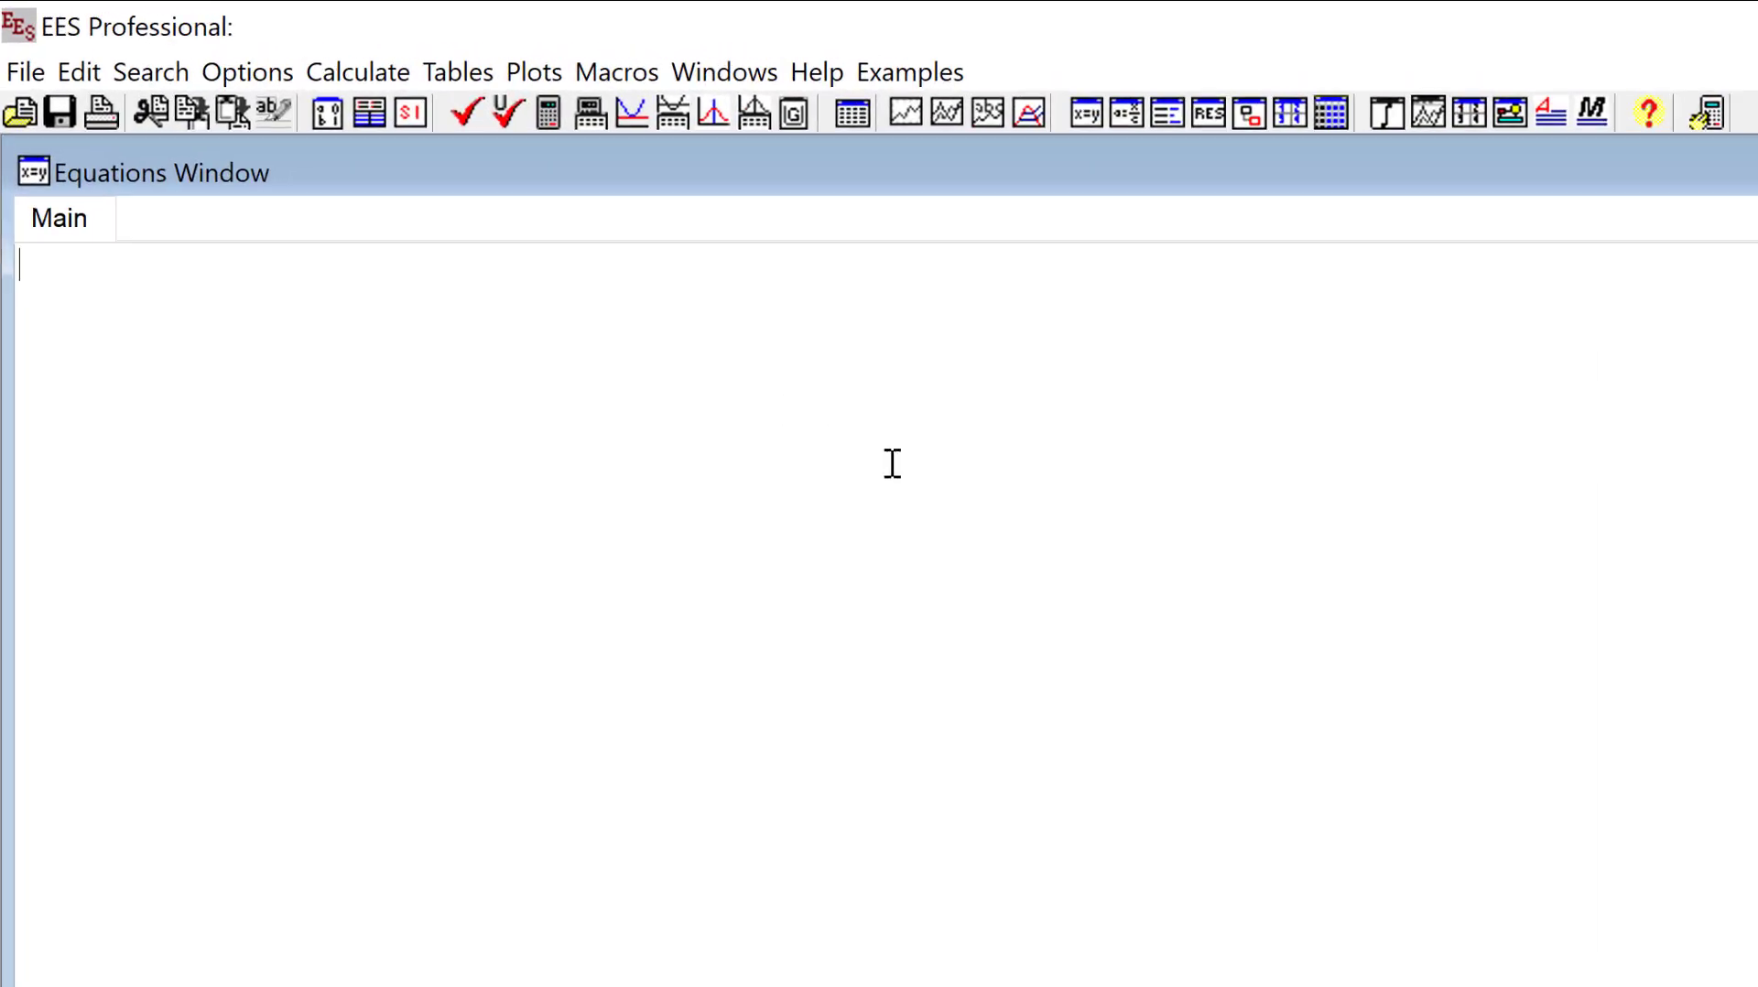
type("m_1 ")
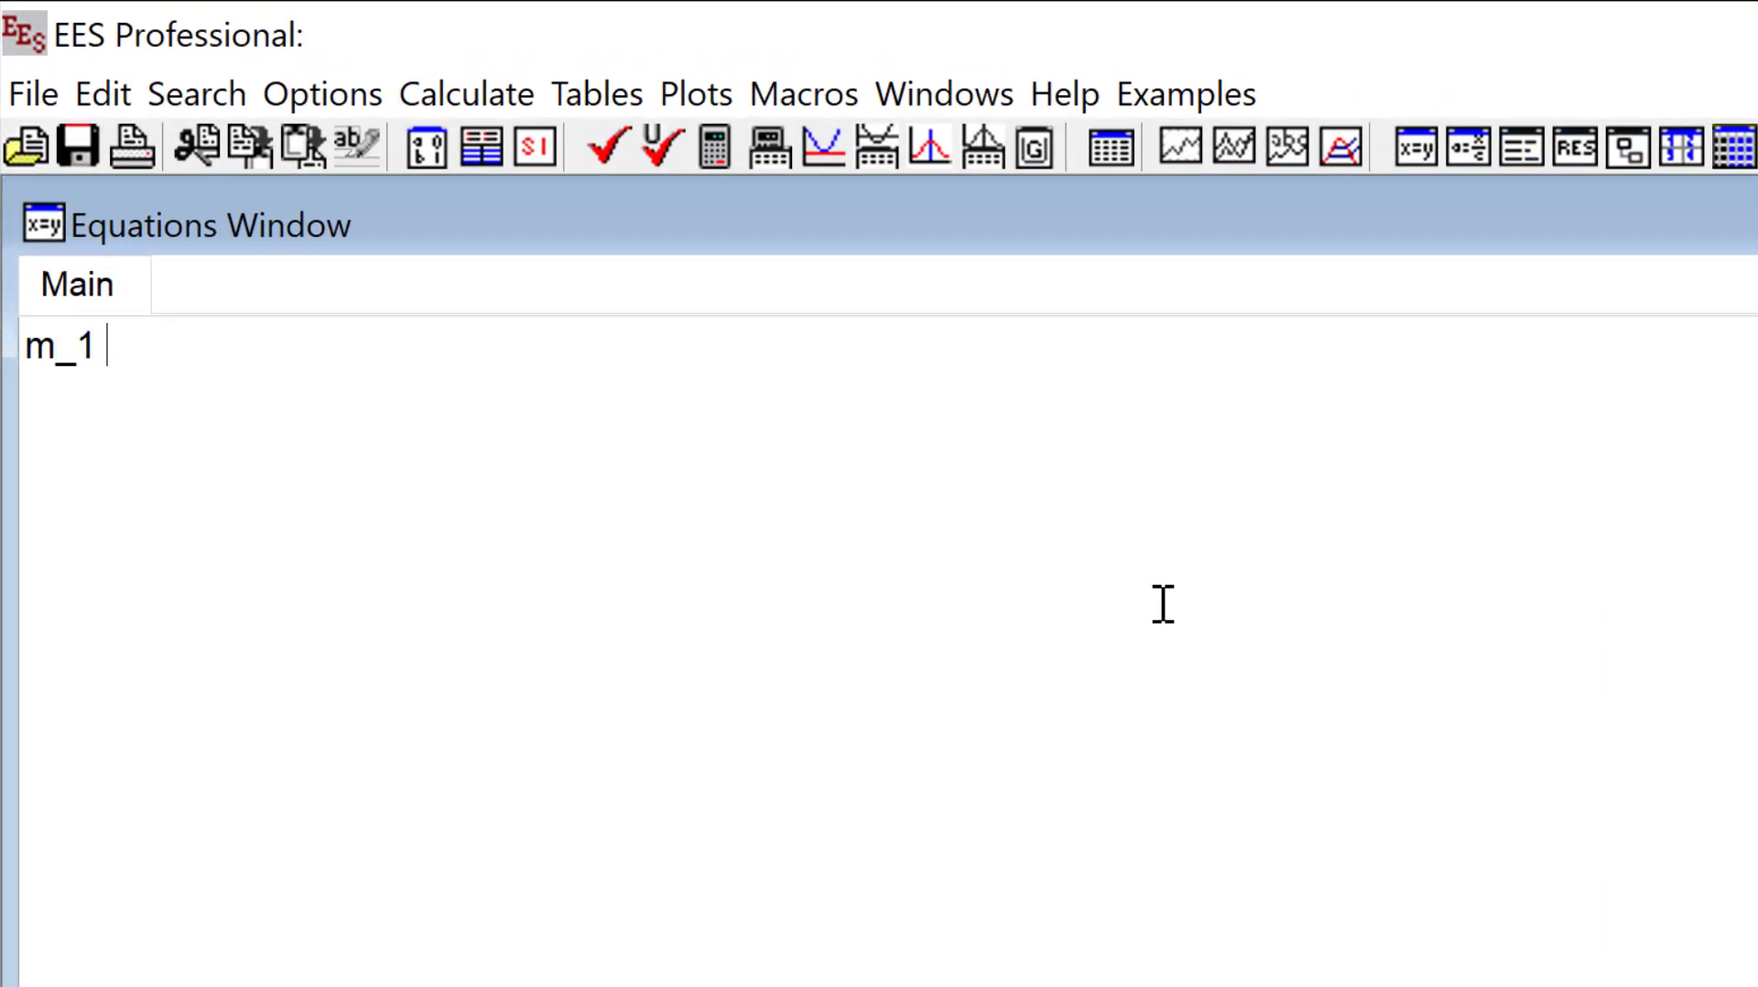
type("= 2 [lb")
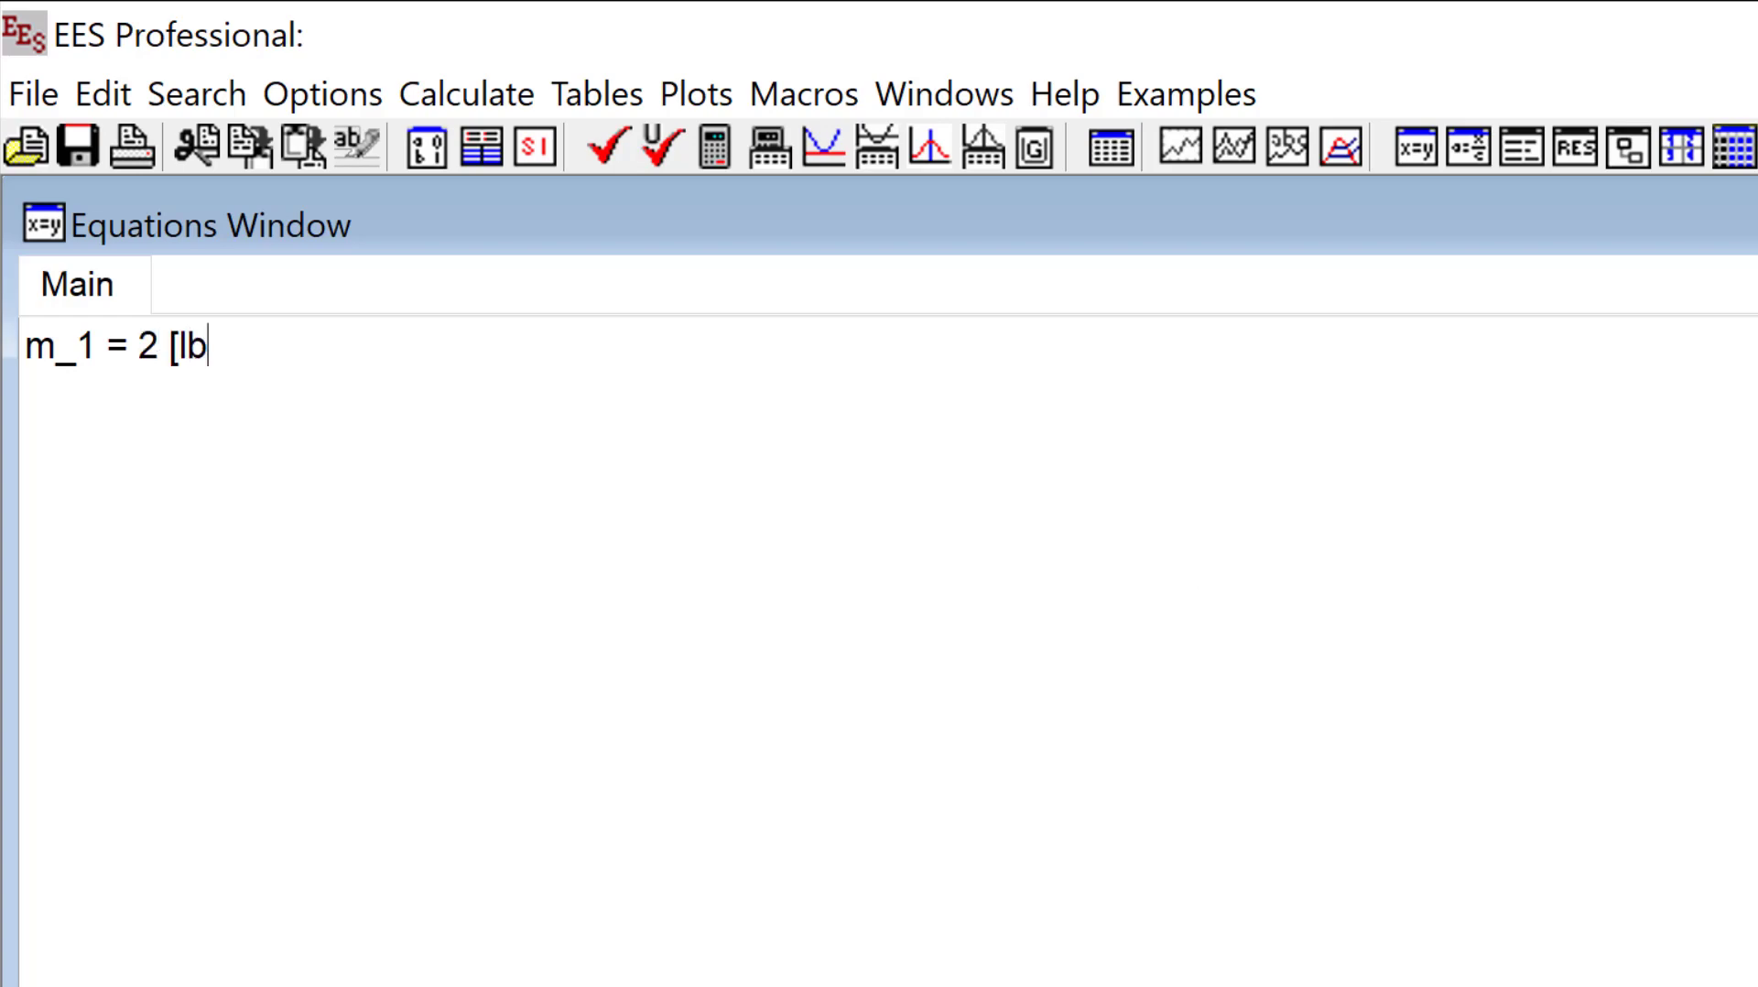
type("m]*convert")
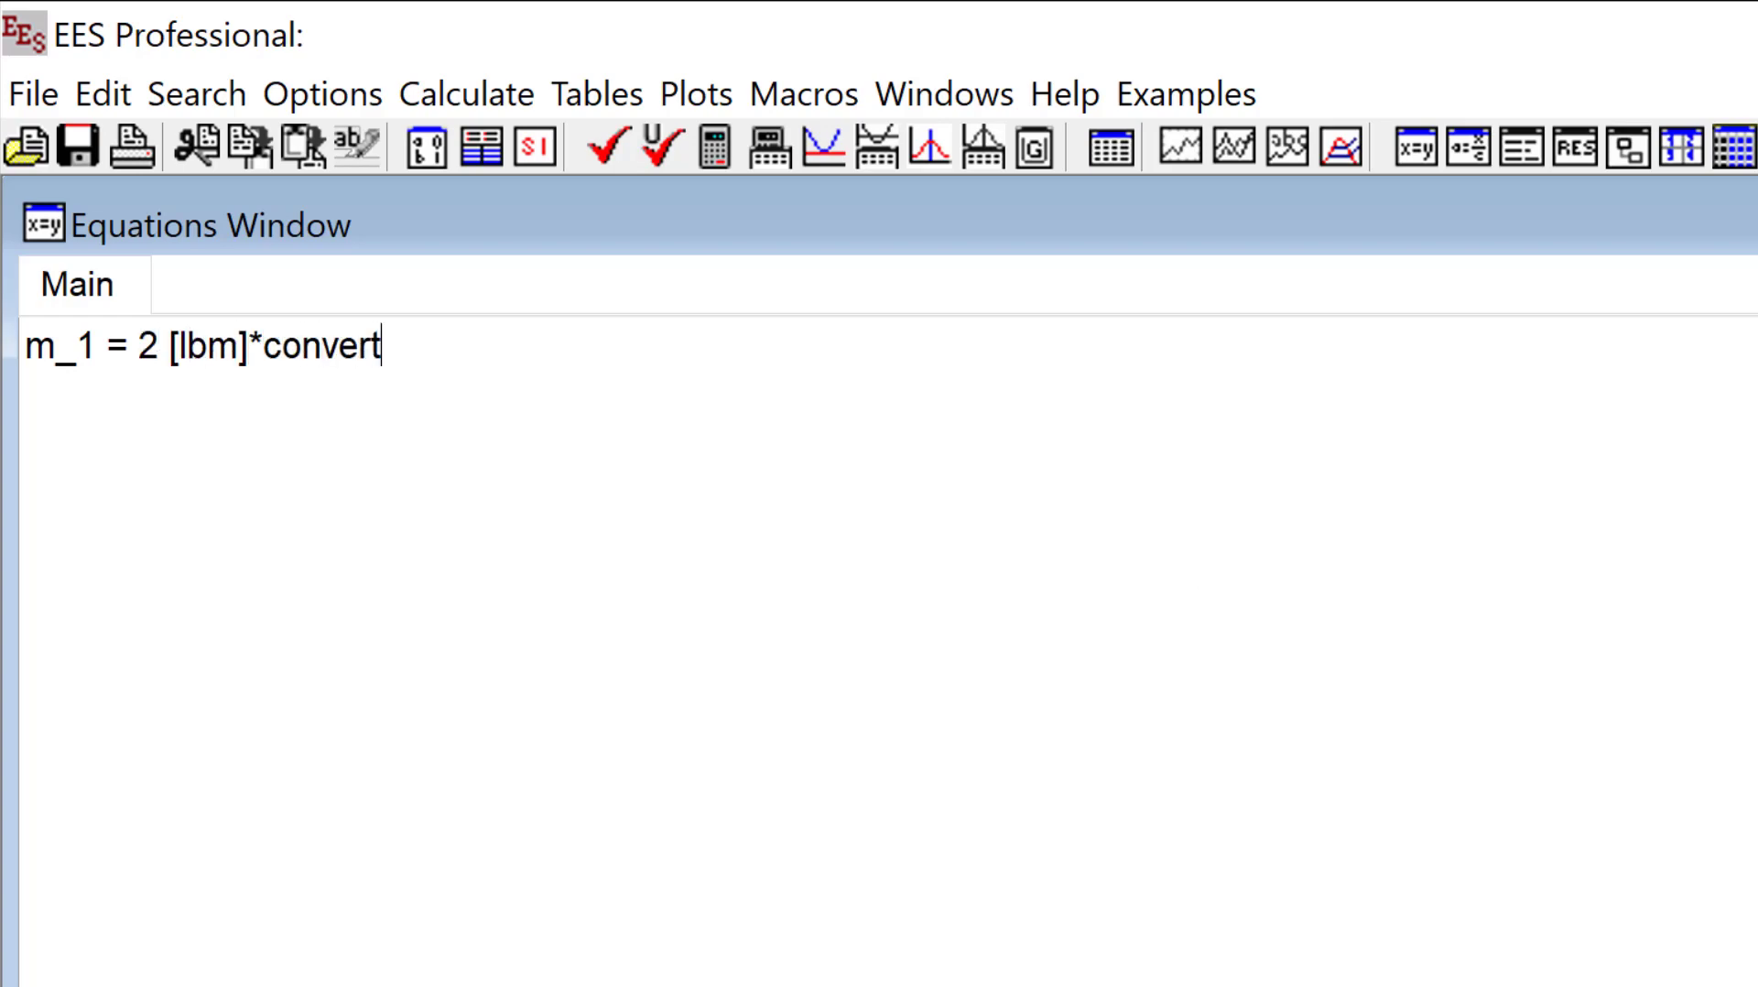
type("(lbm,kg)")
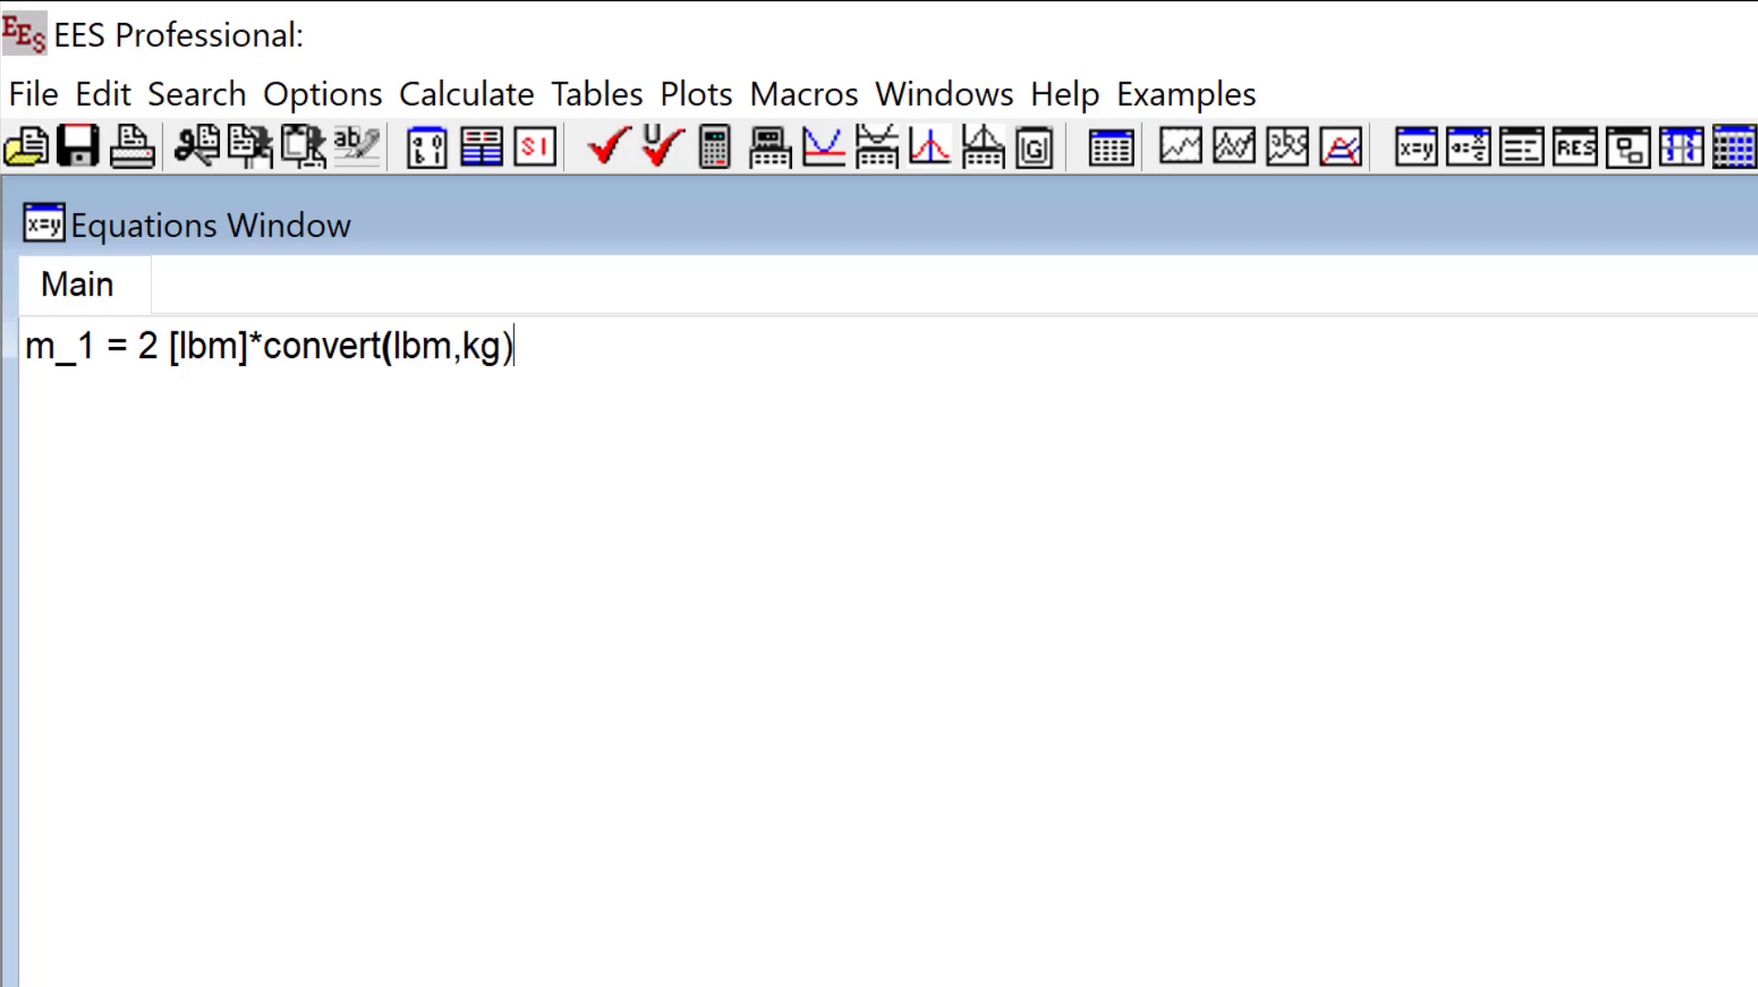
key("Return")
type("m_2 = 4 [lbm")
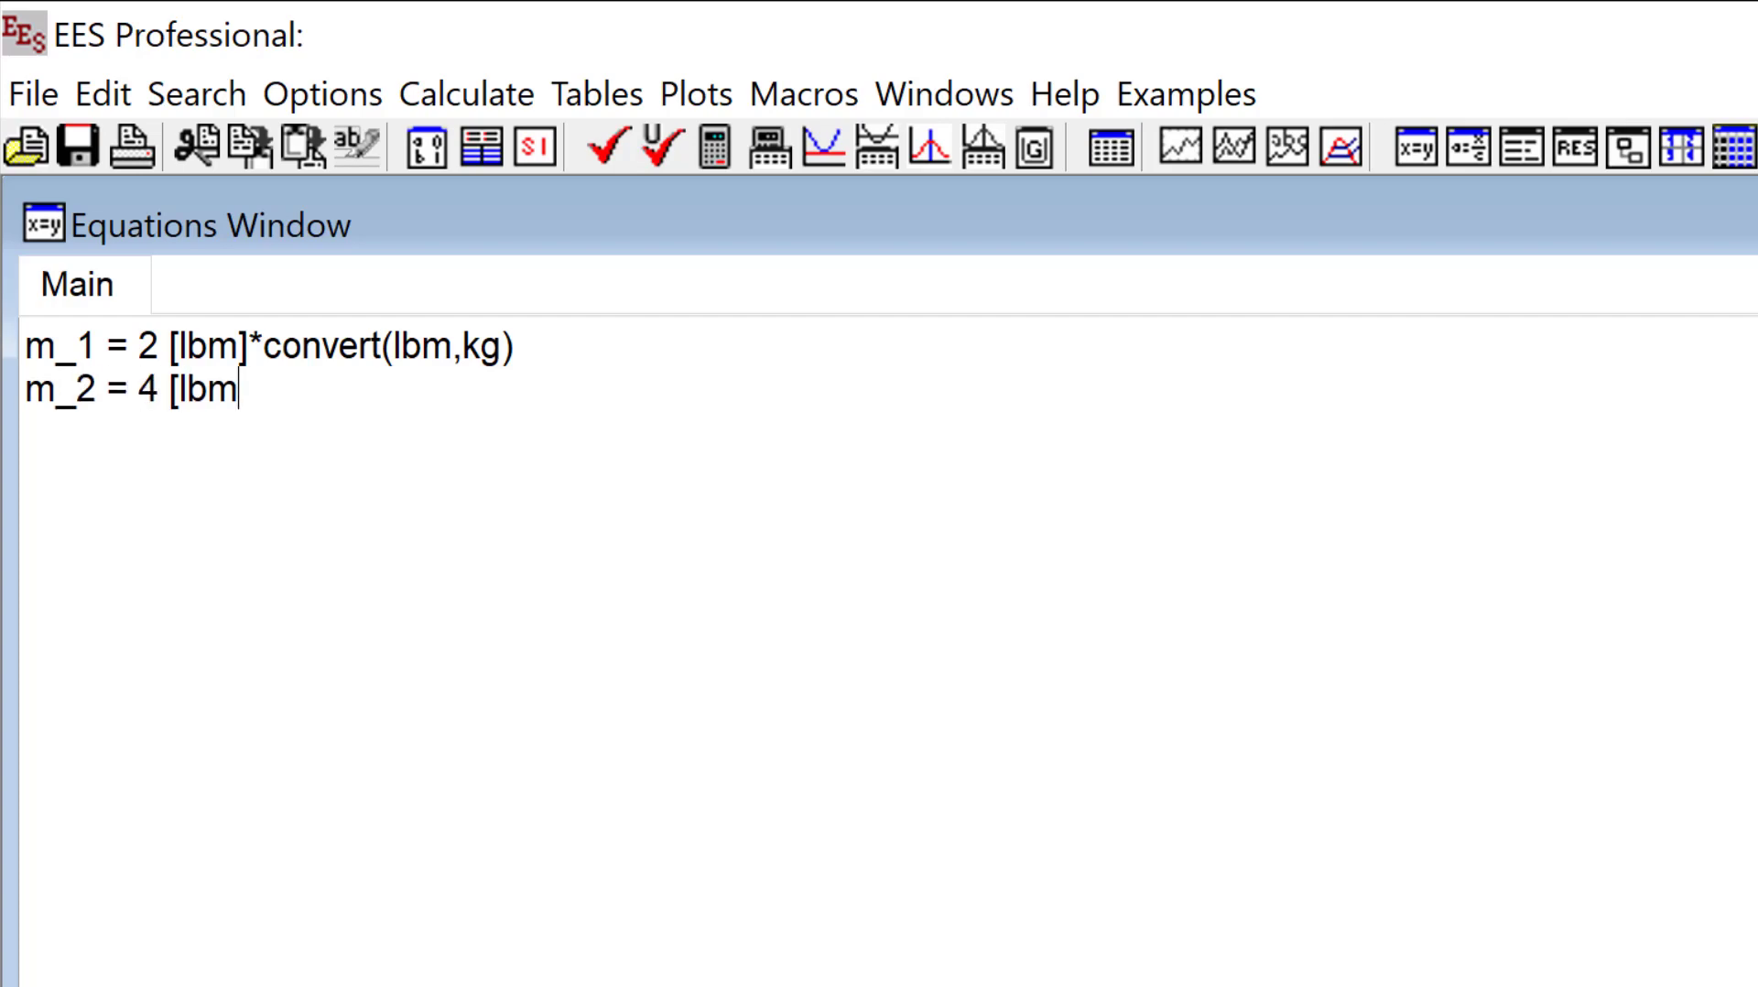
type("]*convert(lbm,")
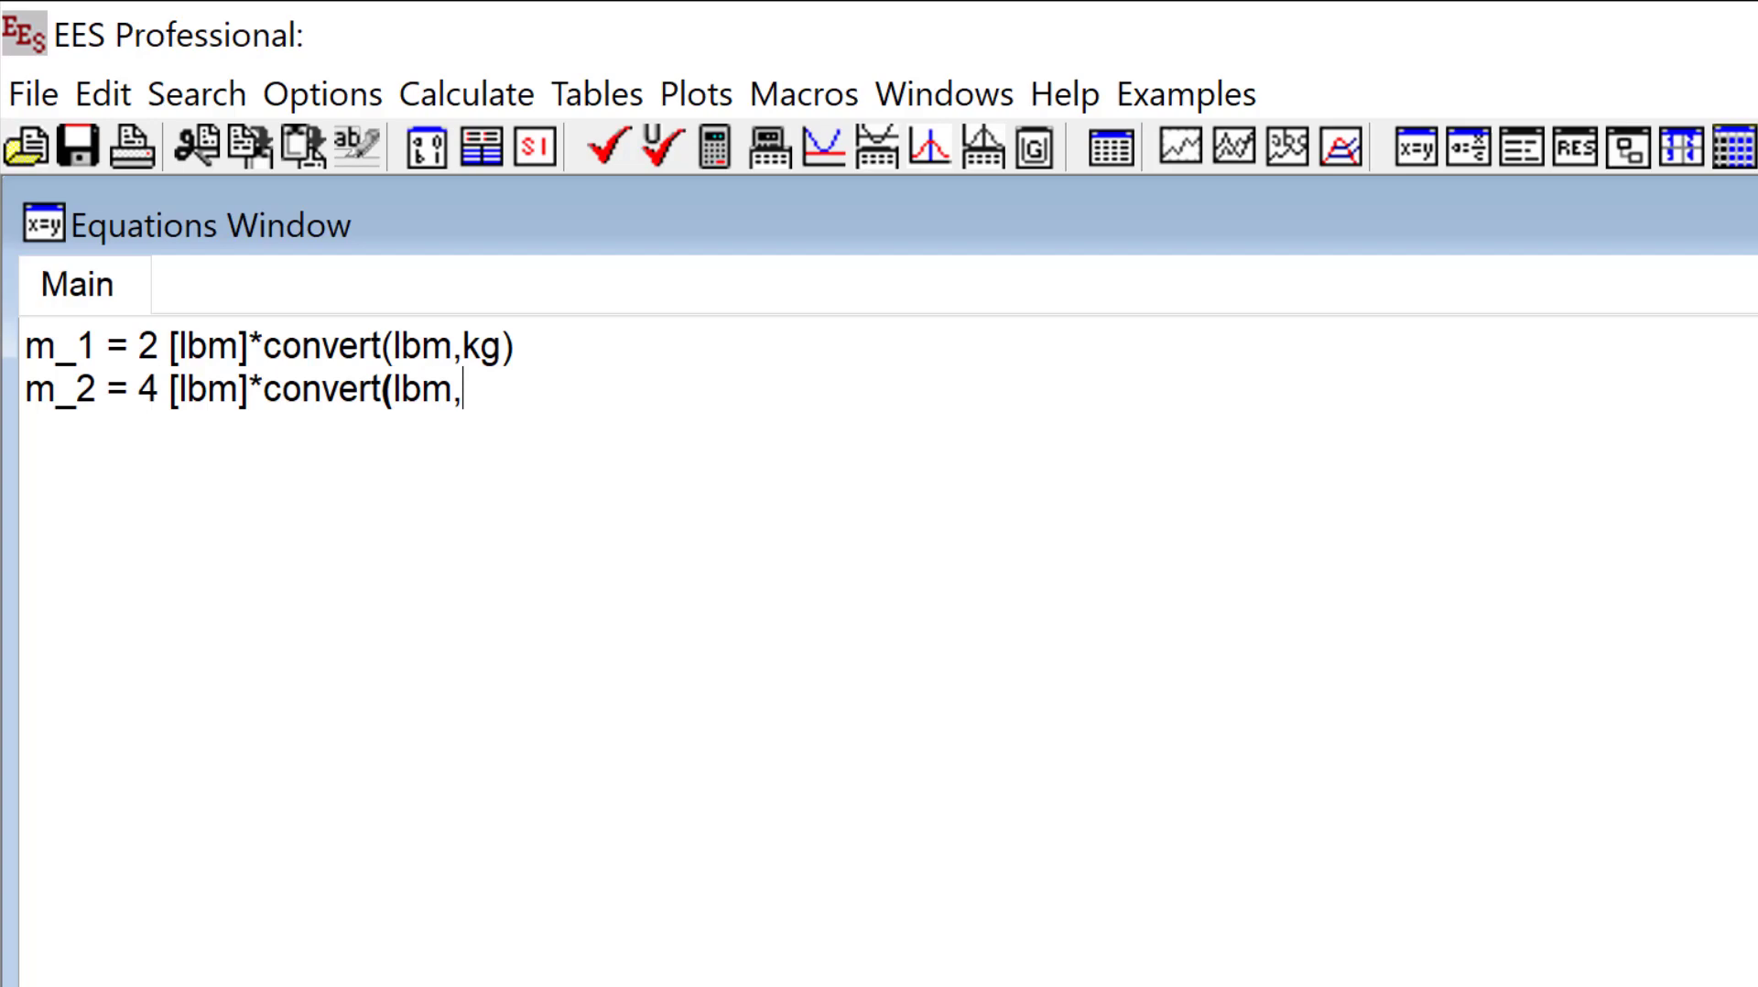
type("kg)")
Define v_1_i = 4 ft/s and v_2_i = 6 ft/s converted to m/s, then solve.
key("Return")
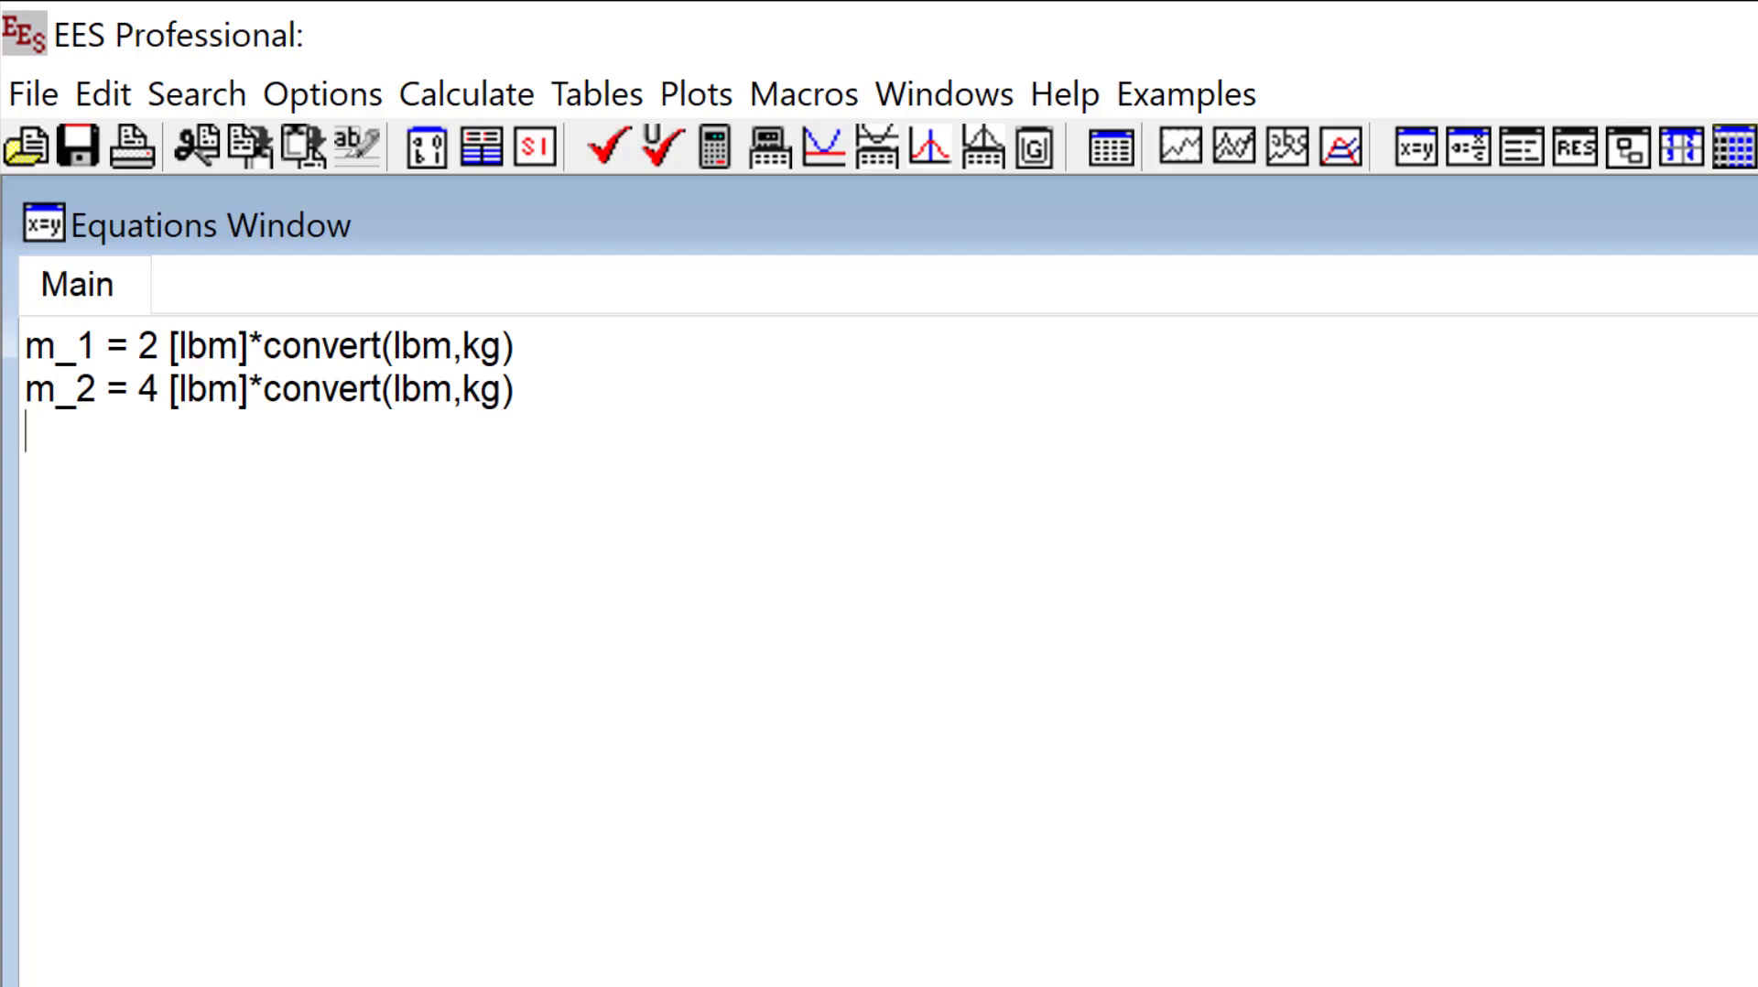
type("v_1_i =")
type("4 [ft/s]")
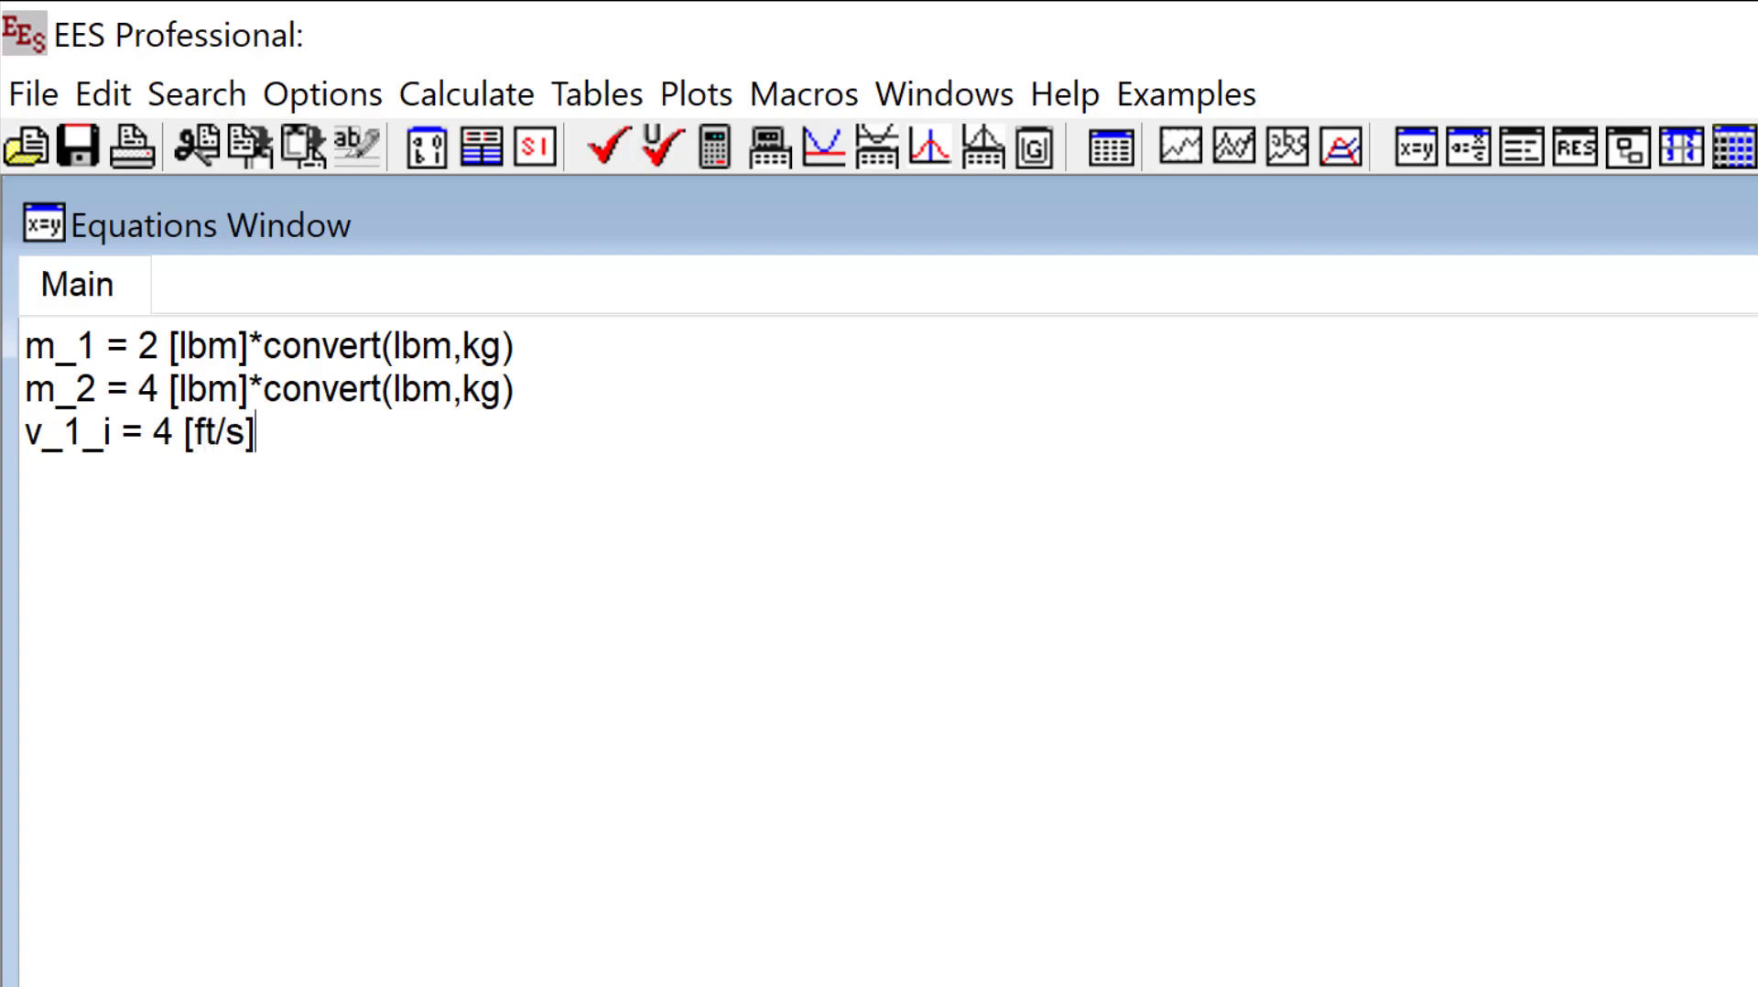
type("*convert(ft/s,m/s)")
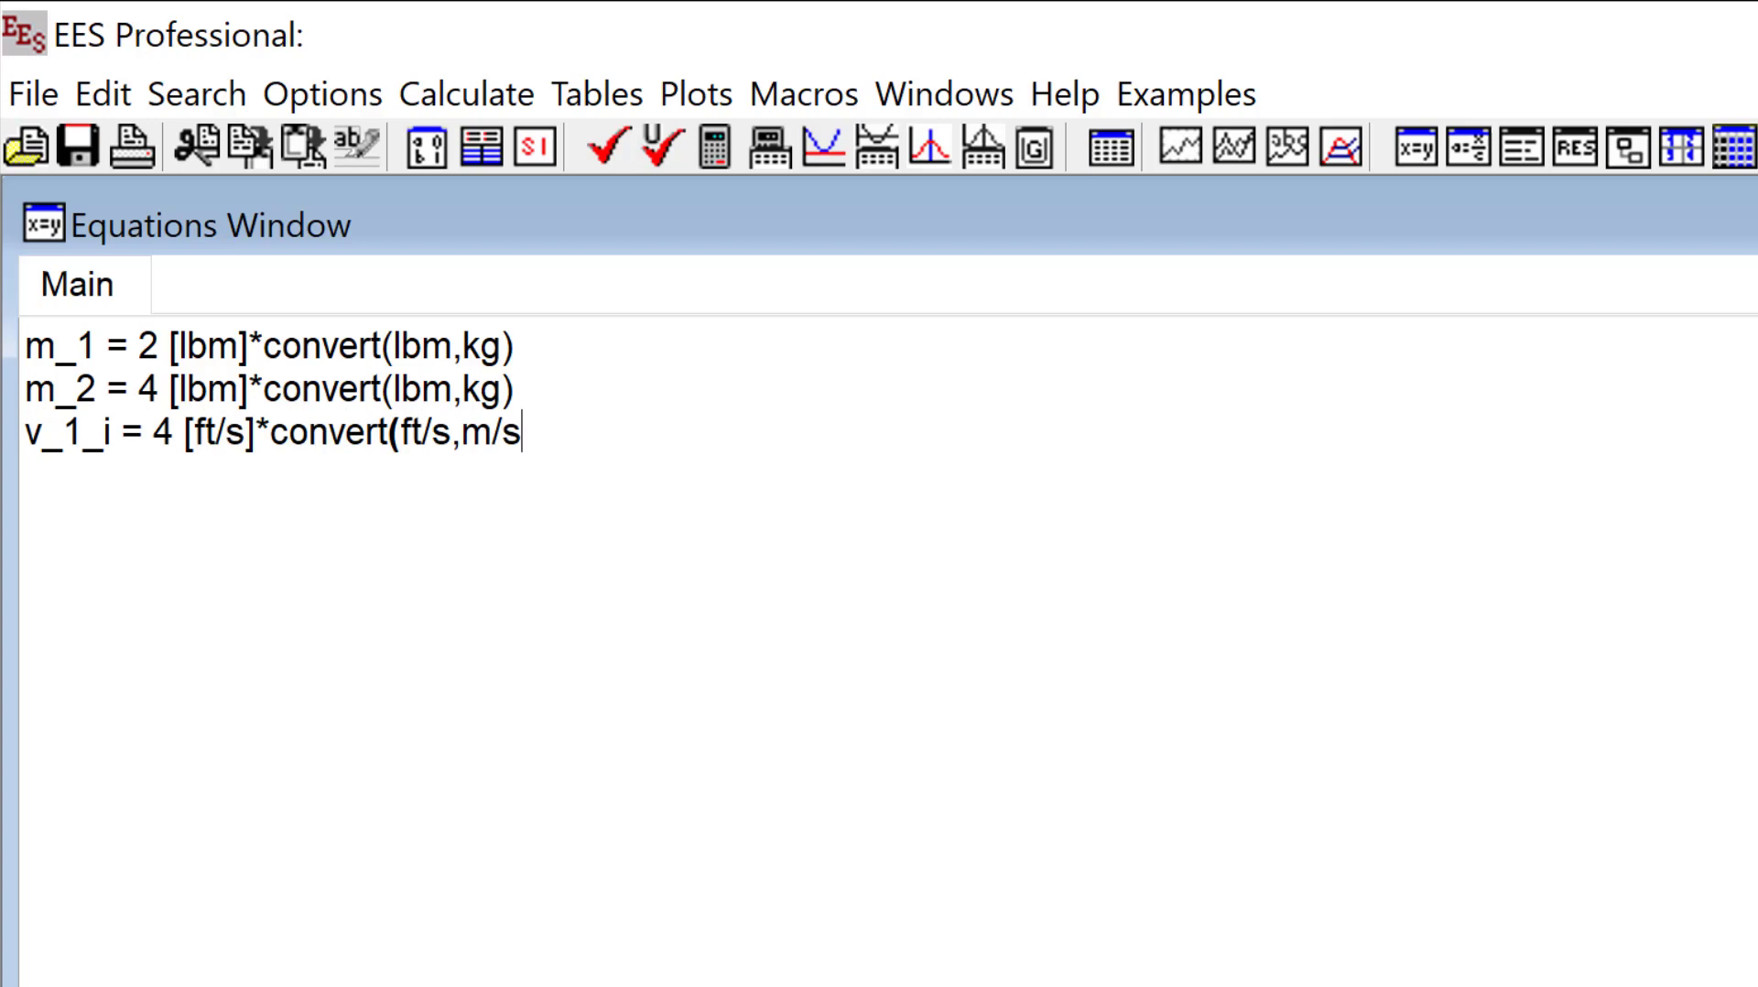
key("Return")
type("v_2_i = 6 [f")
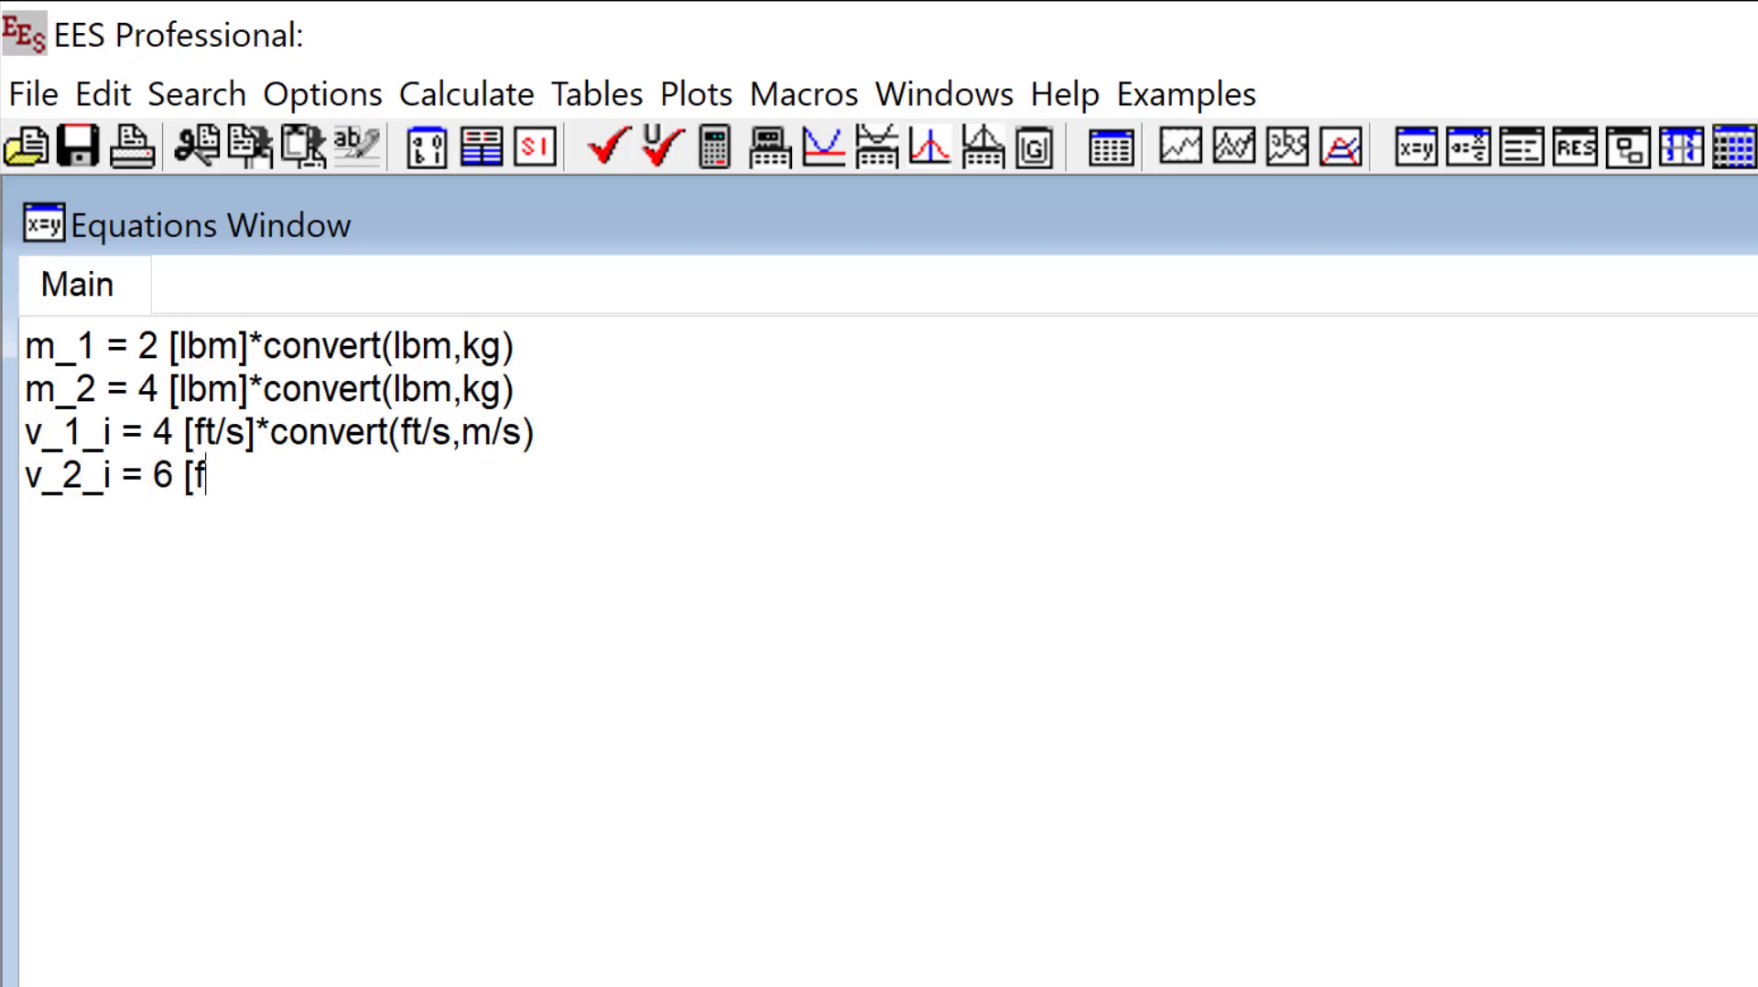
type("t/s]*convert(ft/s,m/s)")
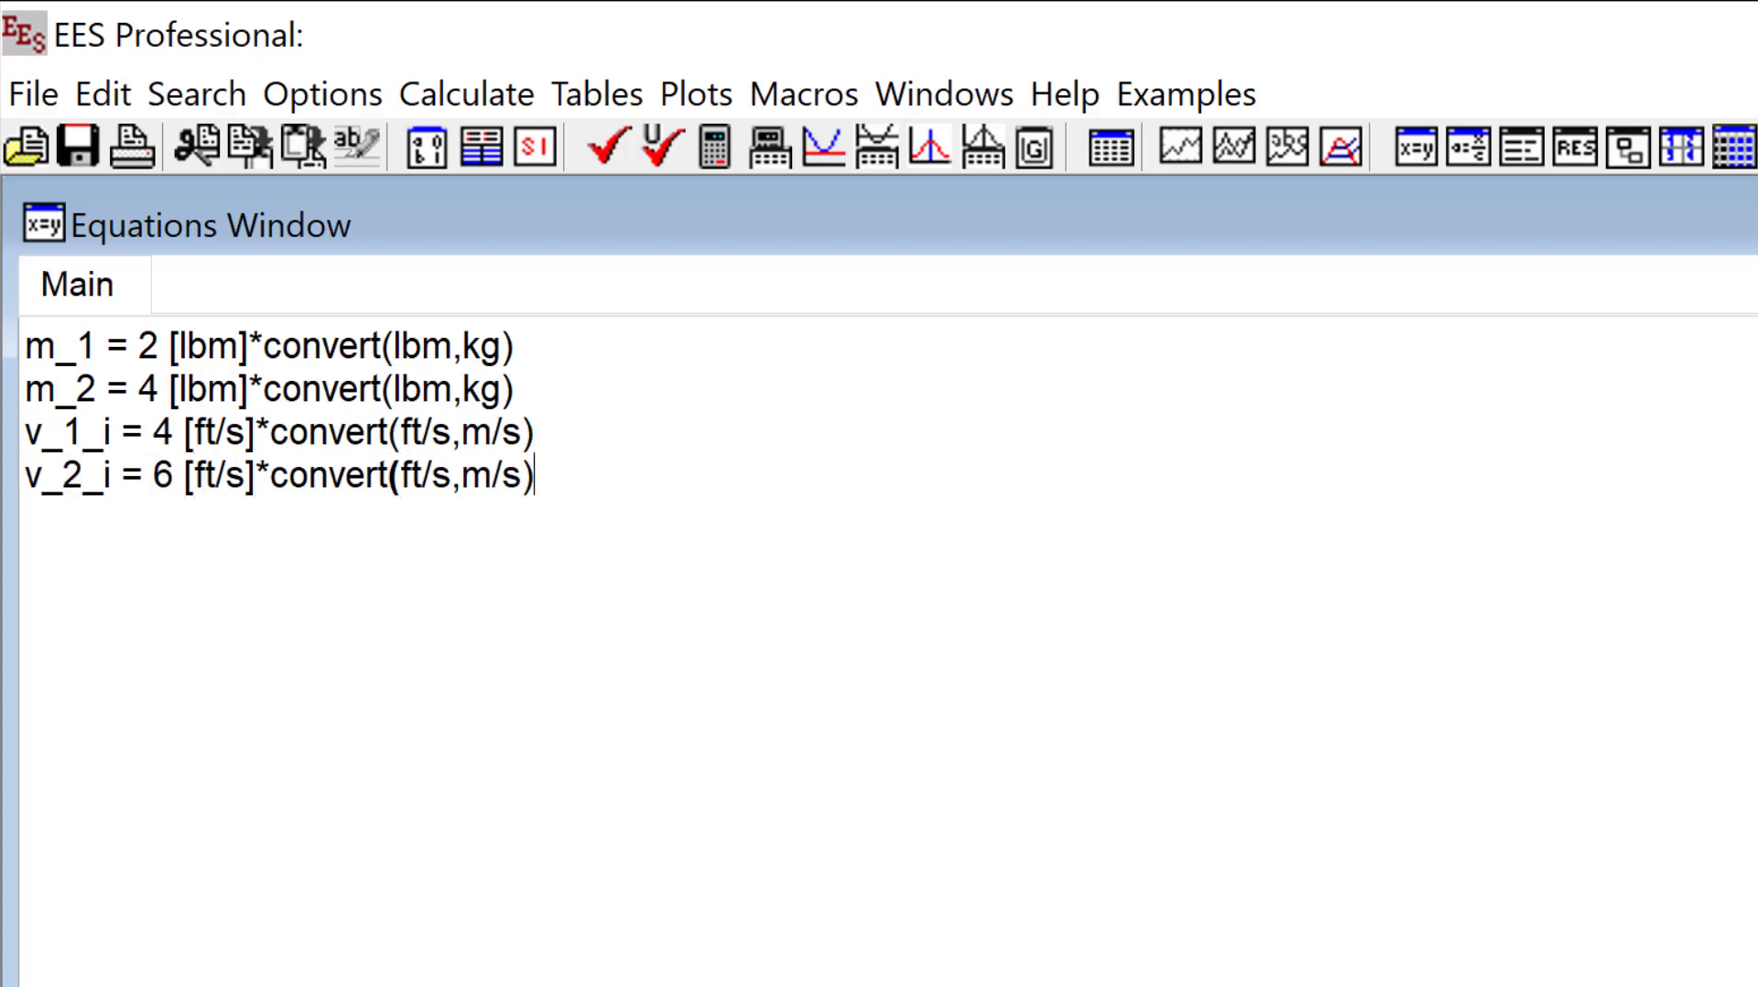
key("Return")
key("Return")
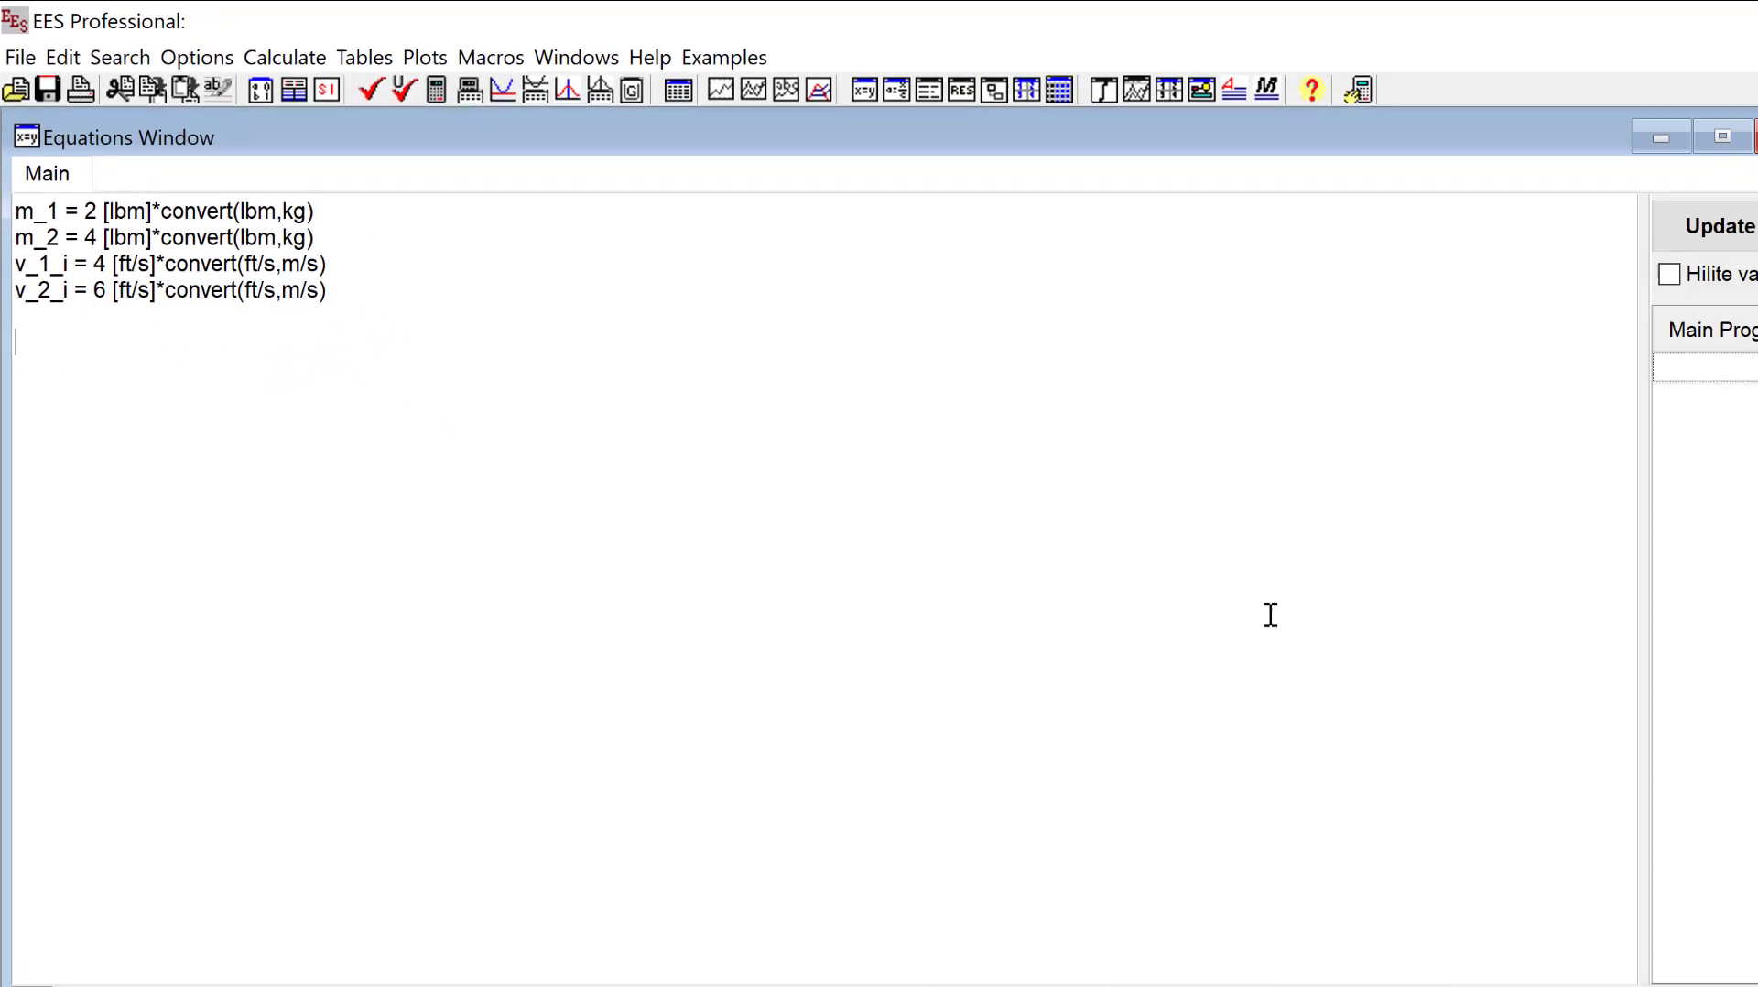
key("F2")
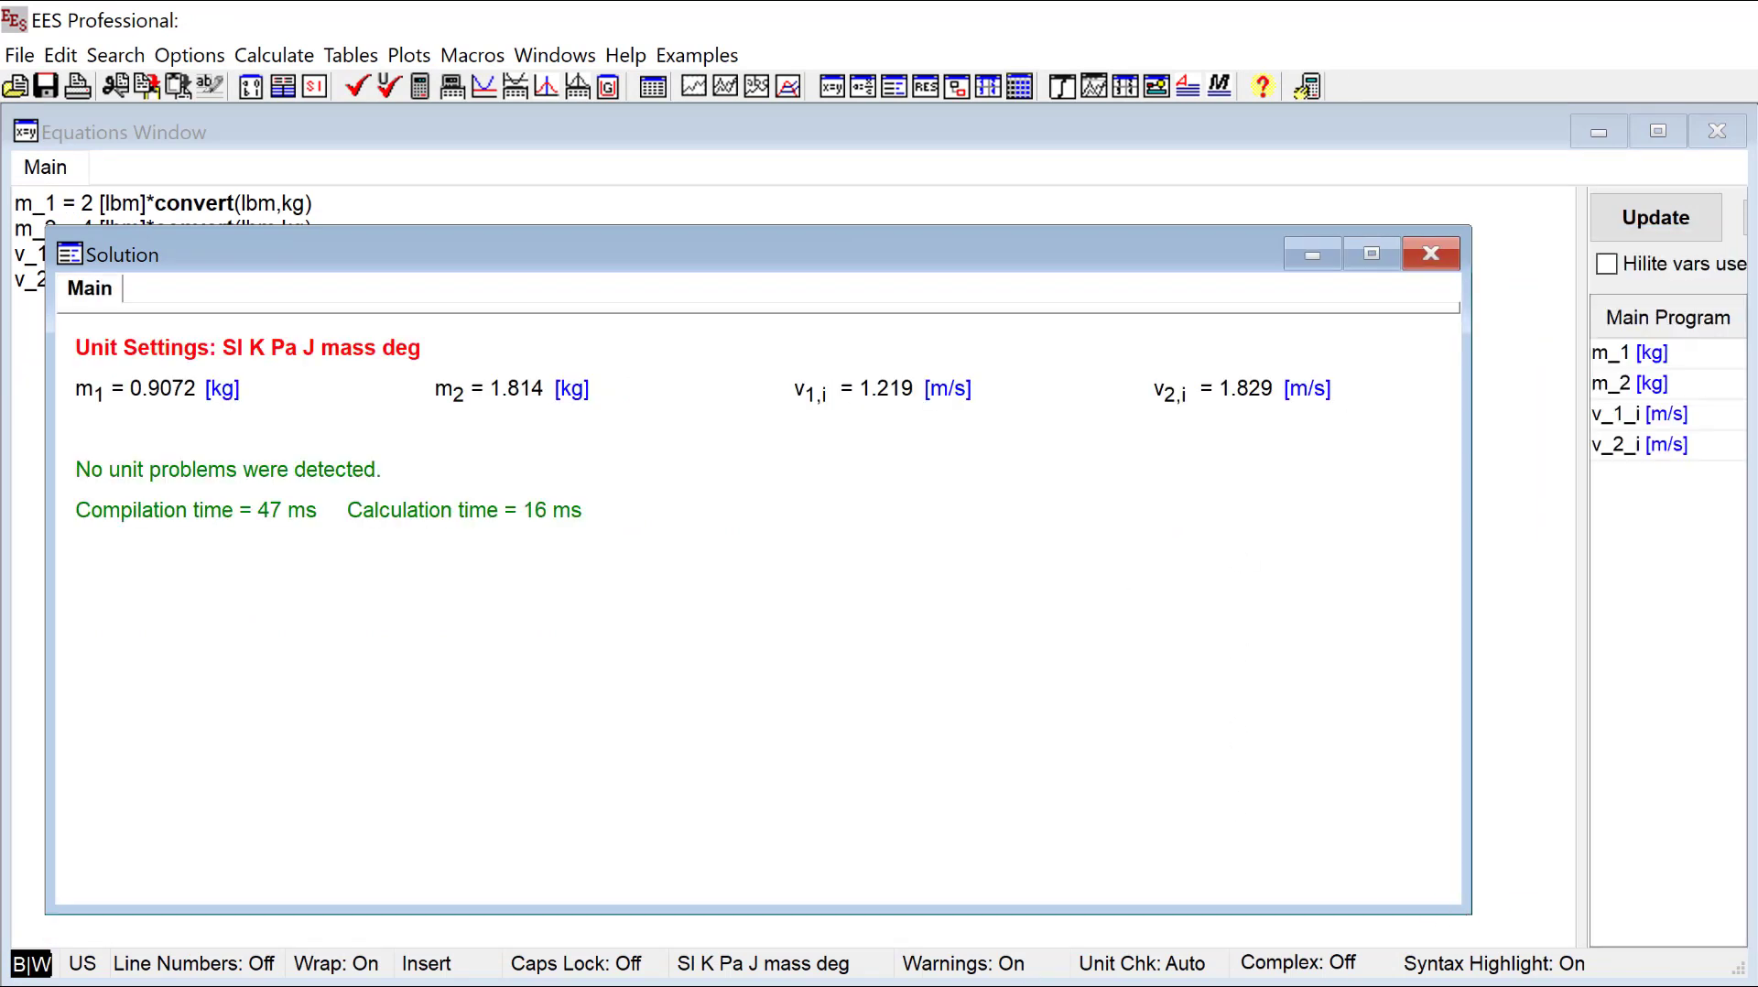
Add the momentum equation m_1*v_1_i + m_2*v_2_i = m_1*v_1_f + m_2*v_2_f.
left_click(535, 212)
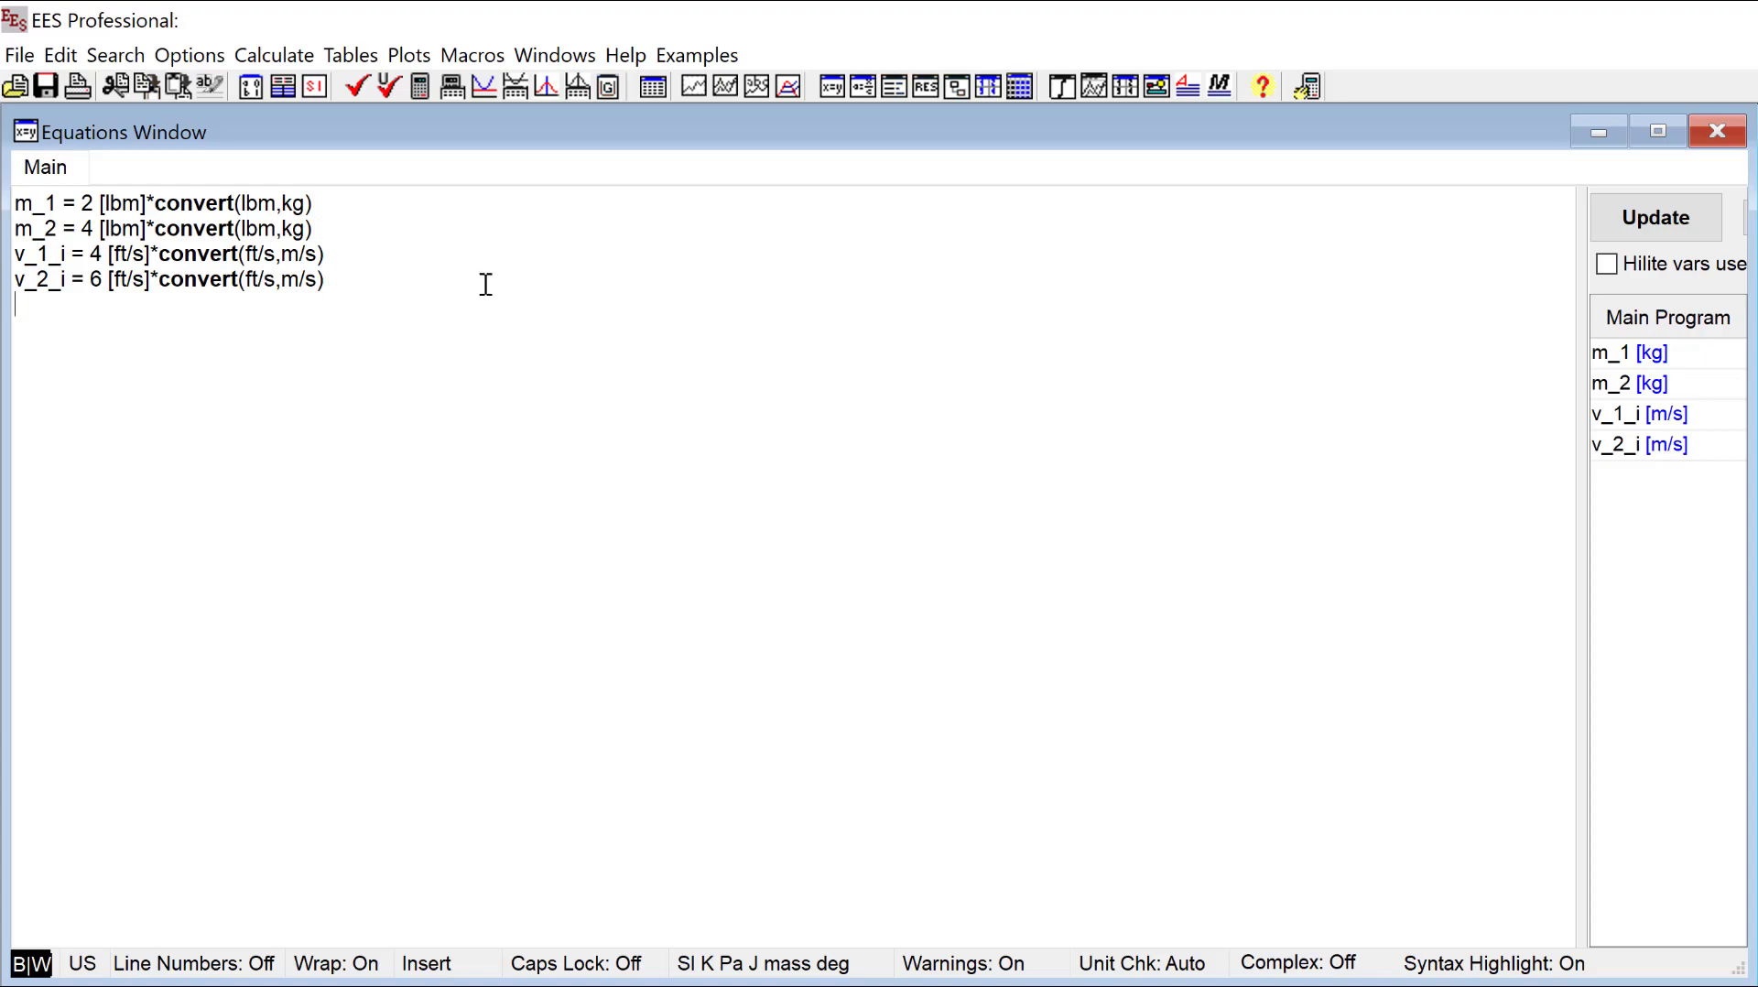
key("Return")
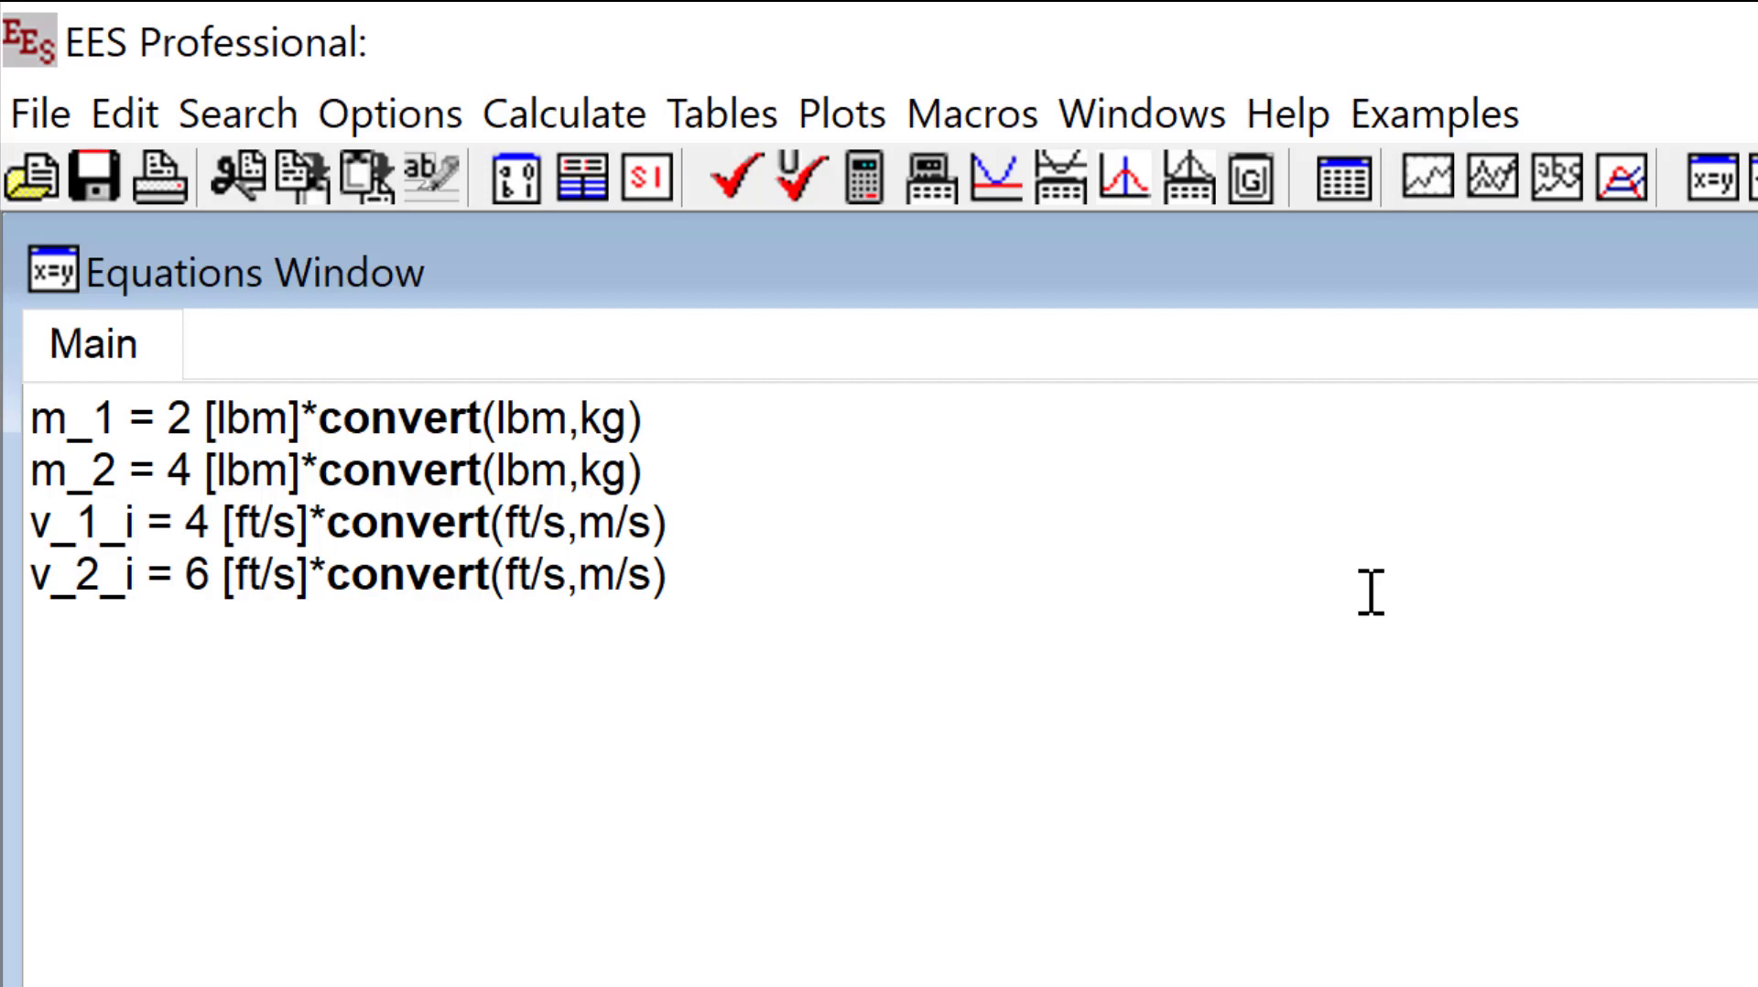
type("m_1*v")
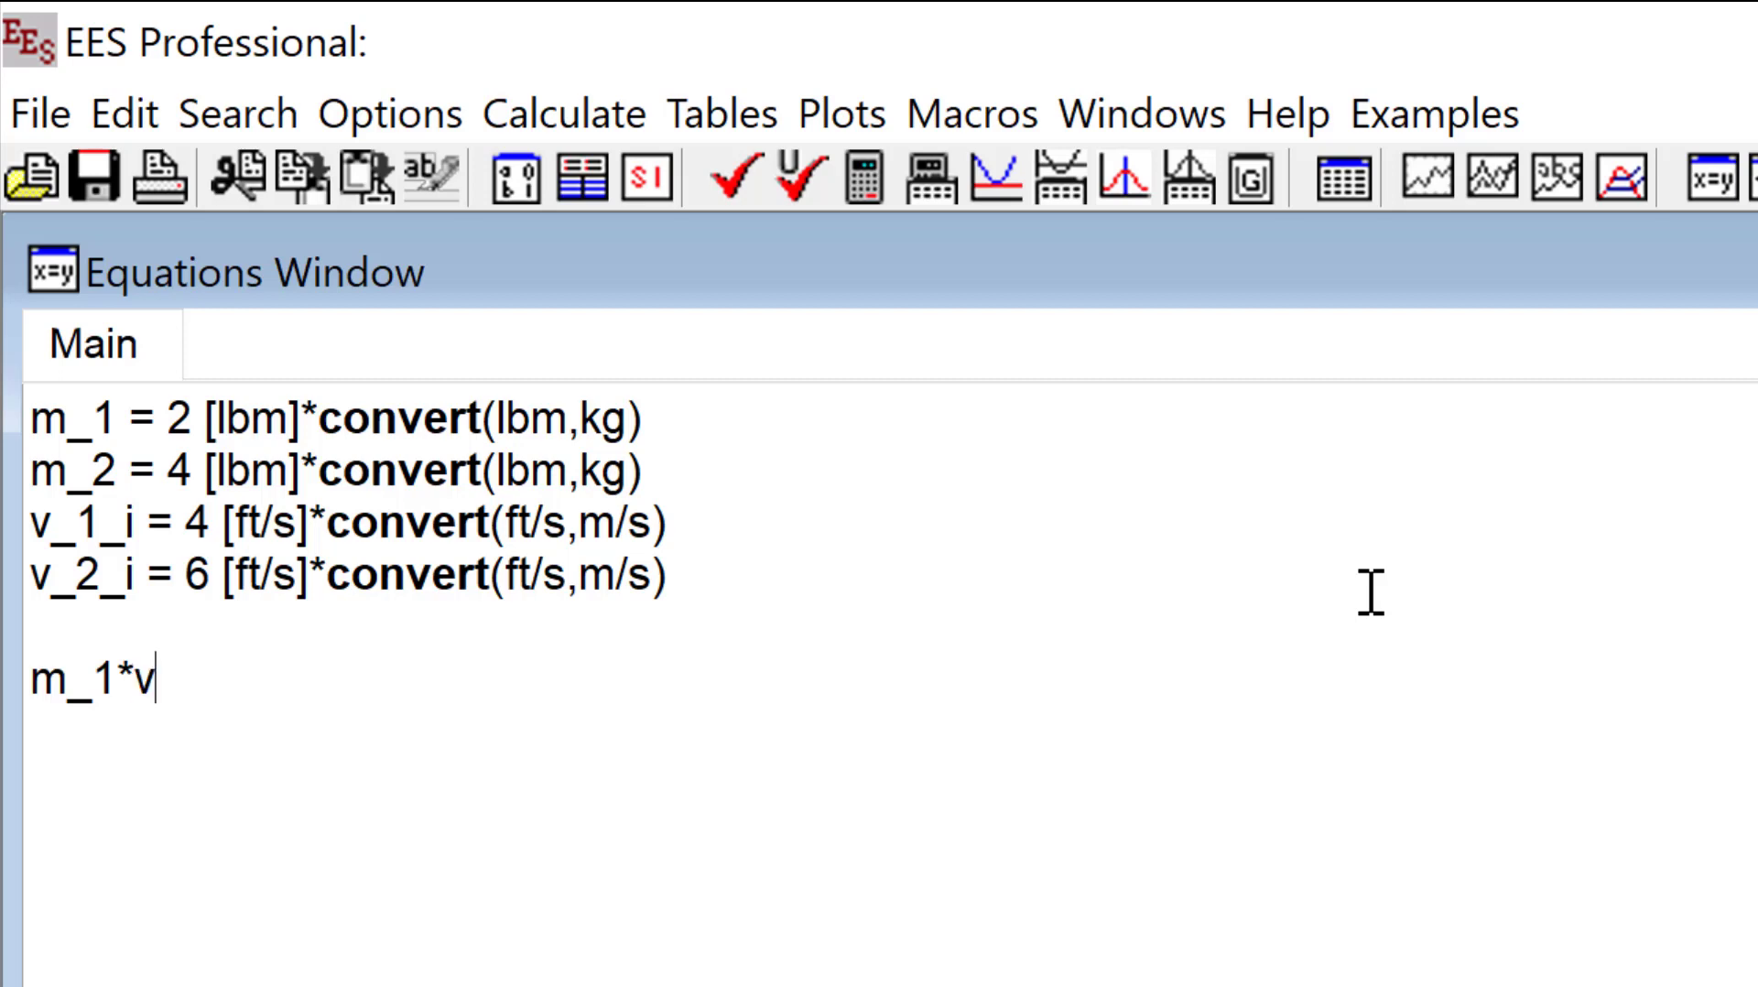
type("_1_i + m_2*vv")
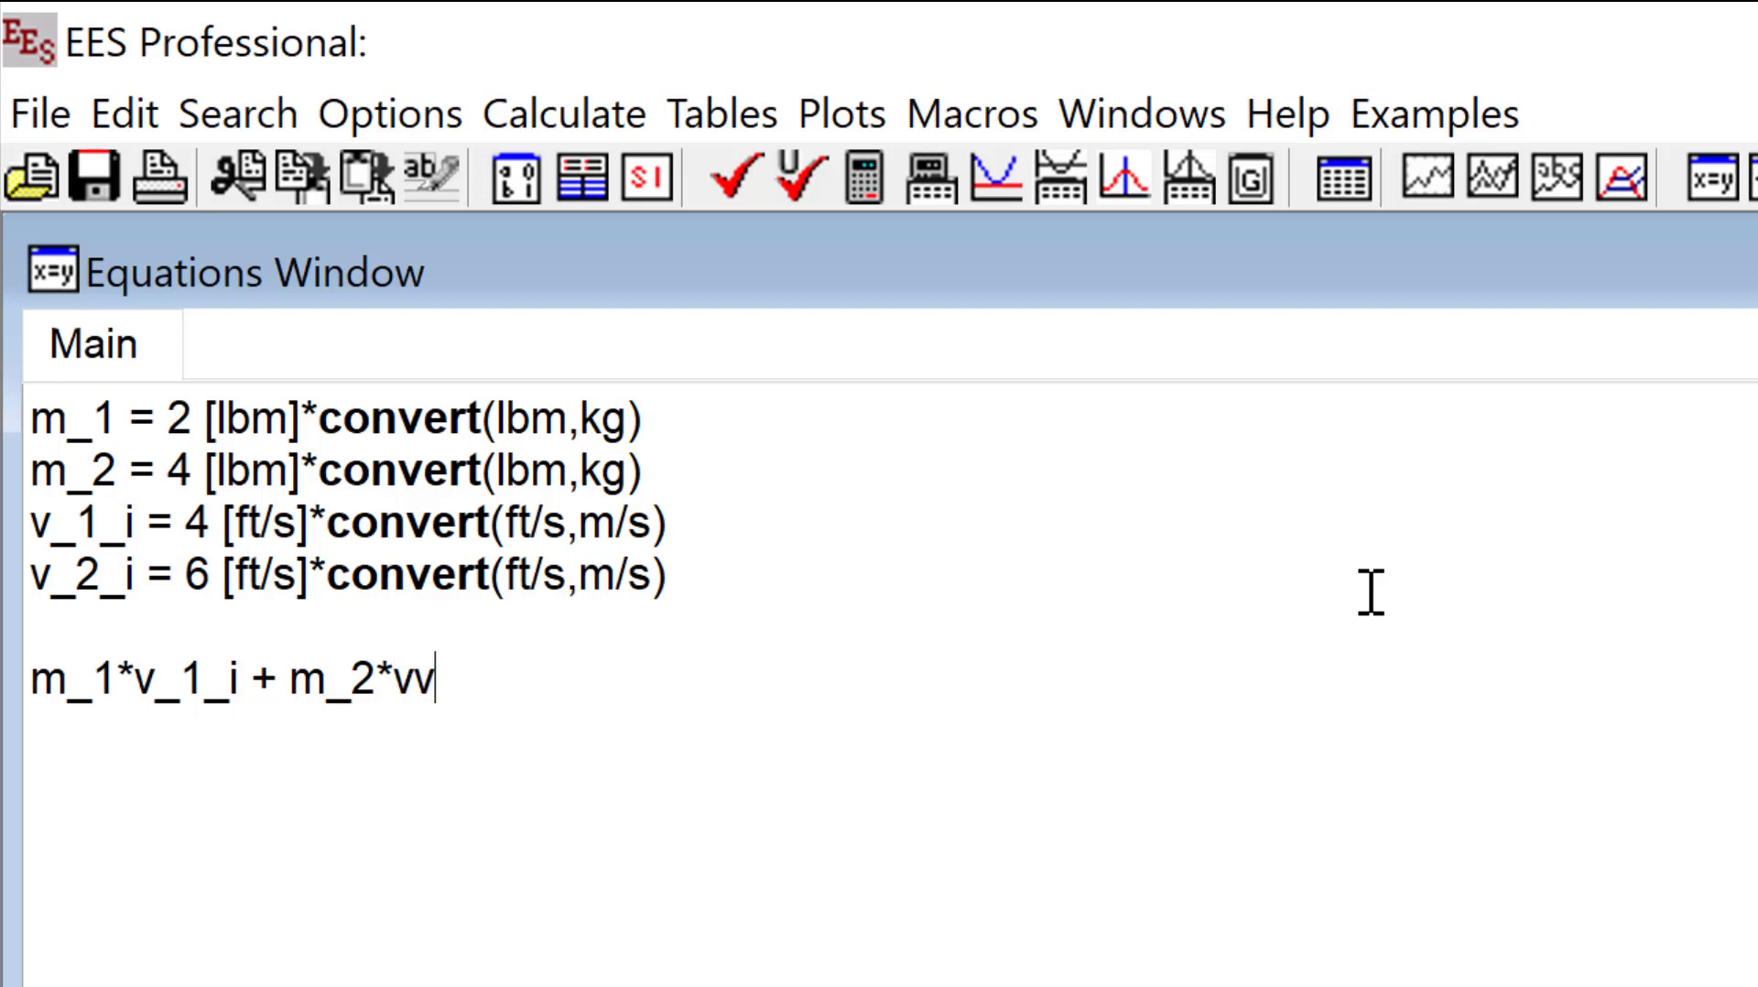
key("BackSpace")
type("_2_i = ")
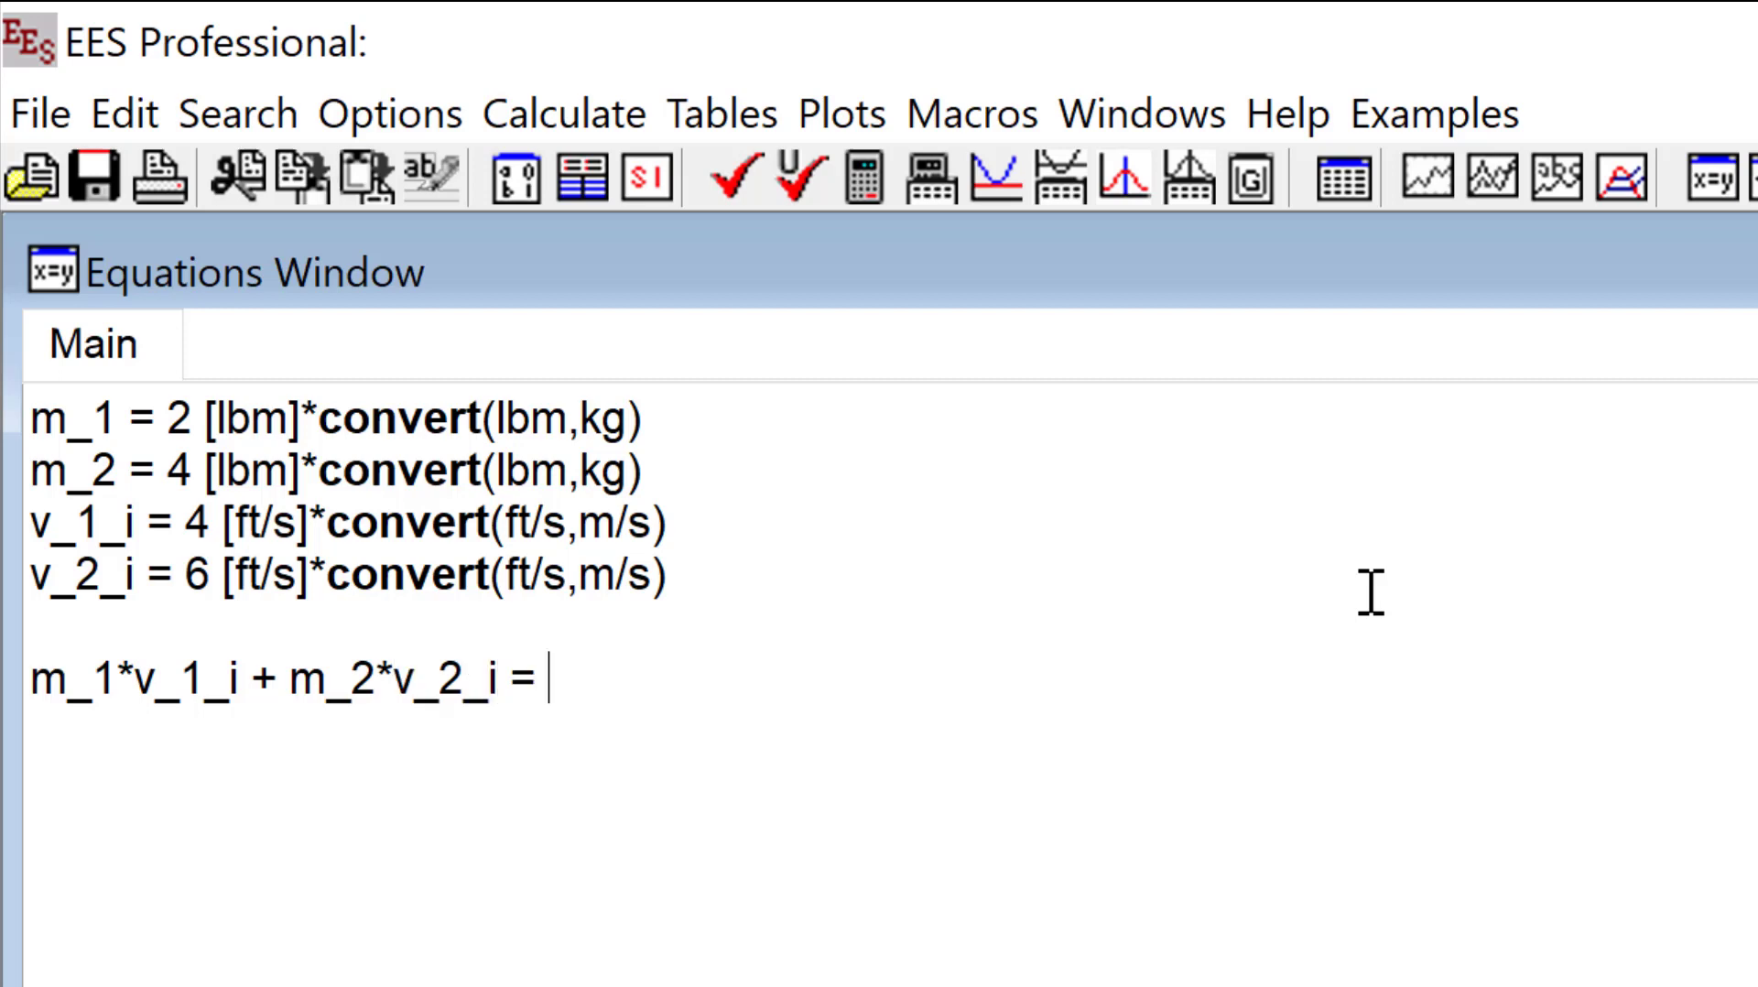
type("m_2*v_2")
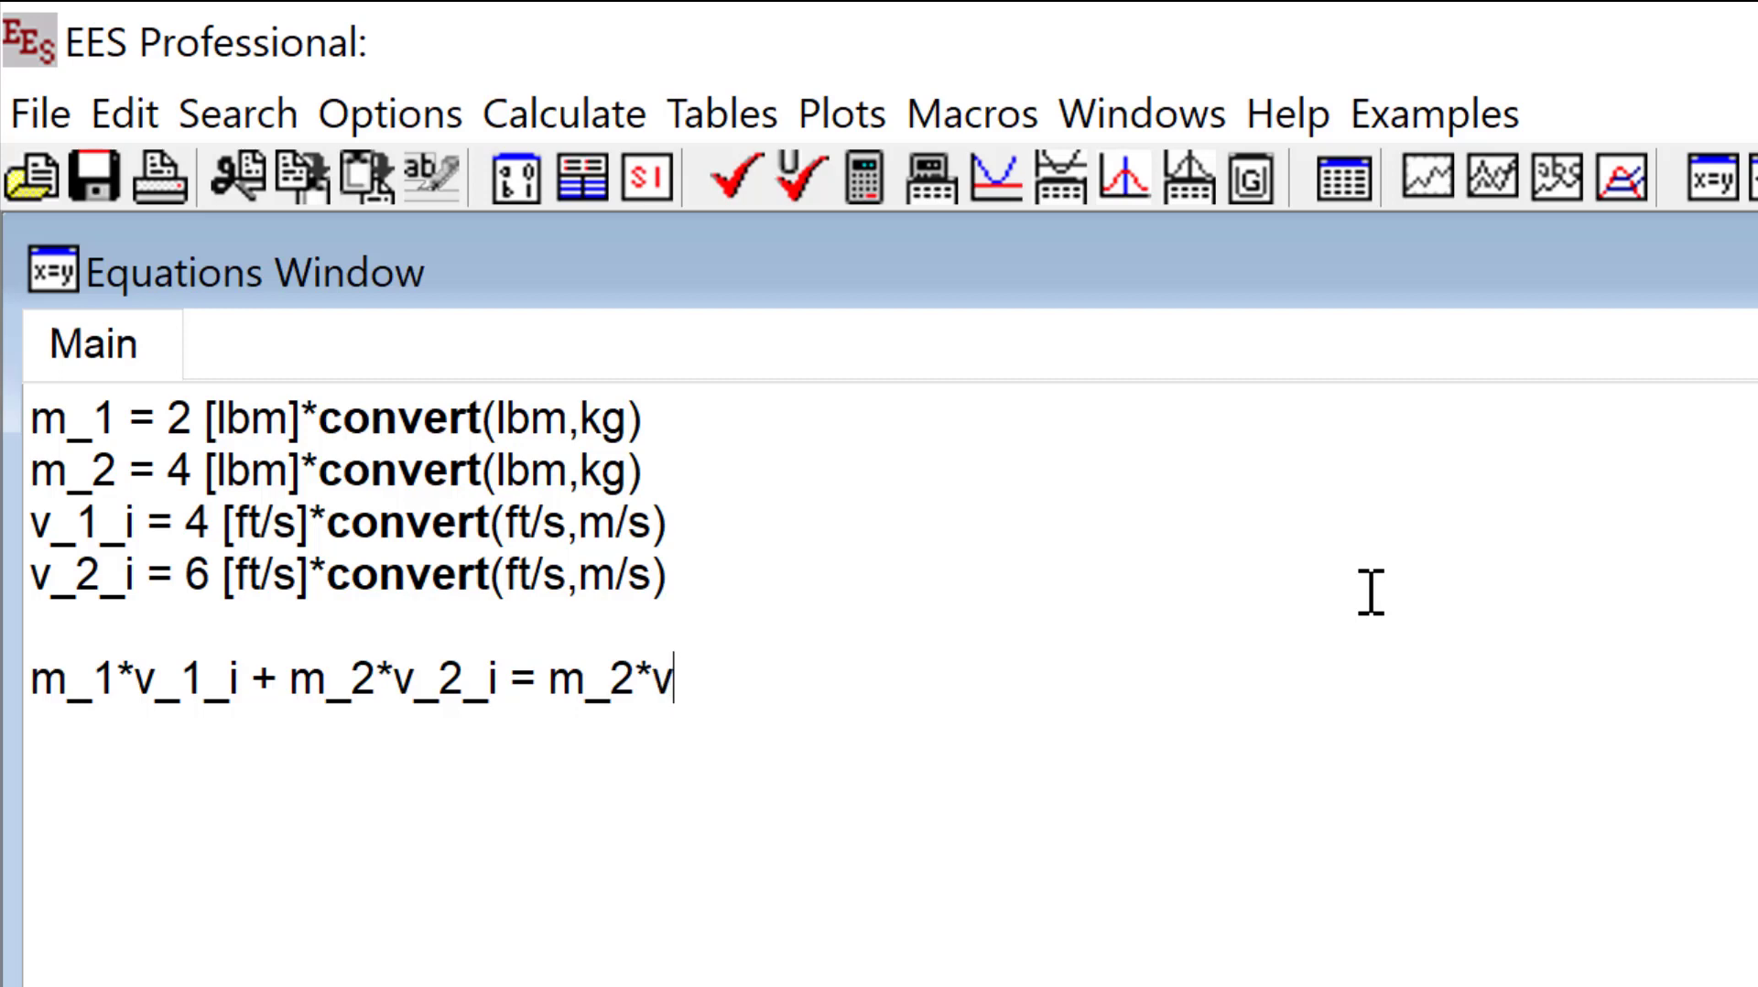
key("BackSpace")
type("1_f + m_")
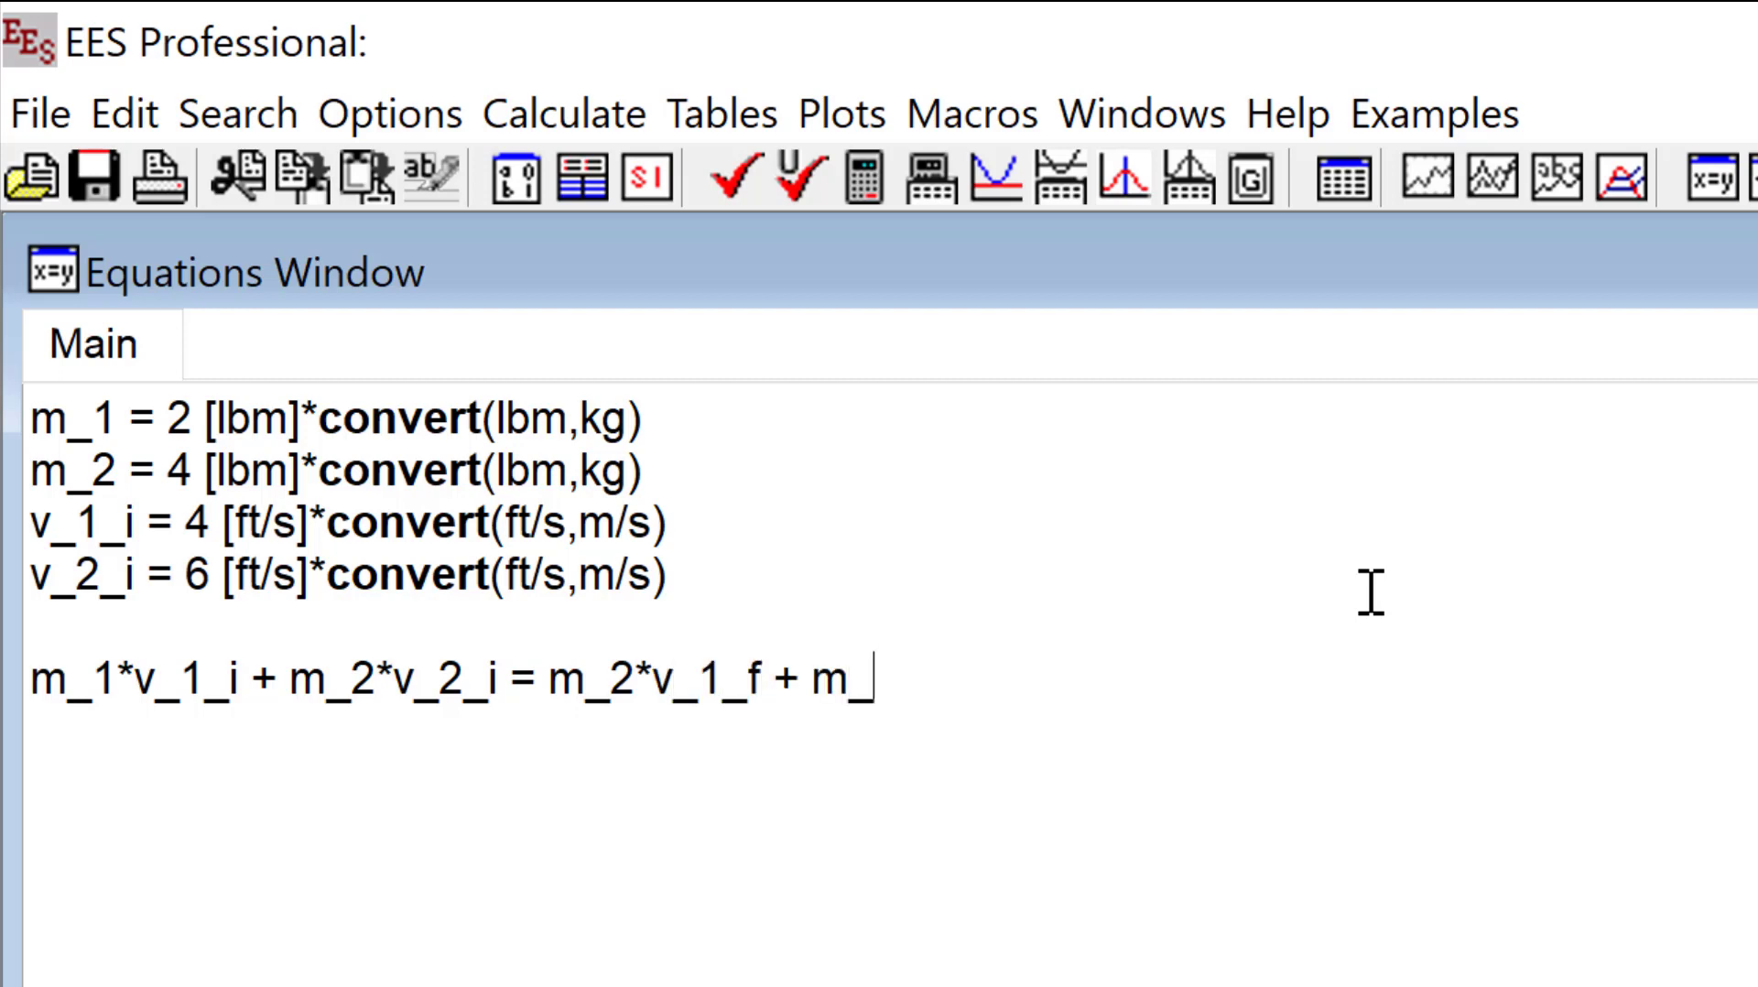
key("Left")
key("Left")
key("Left")
key("Left")
key("Left")
key("Left")
key("Left")
key("Left")
key("Left")
key("Left")
key("Left")
key("shift+Left")
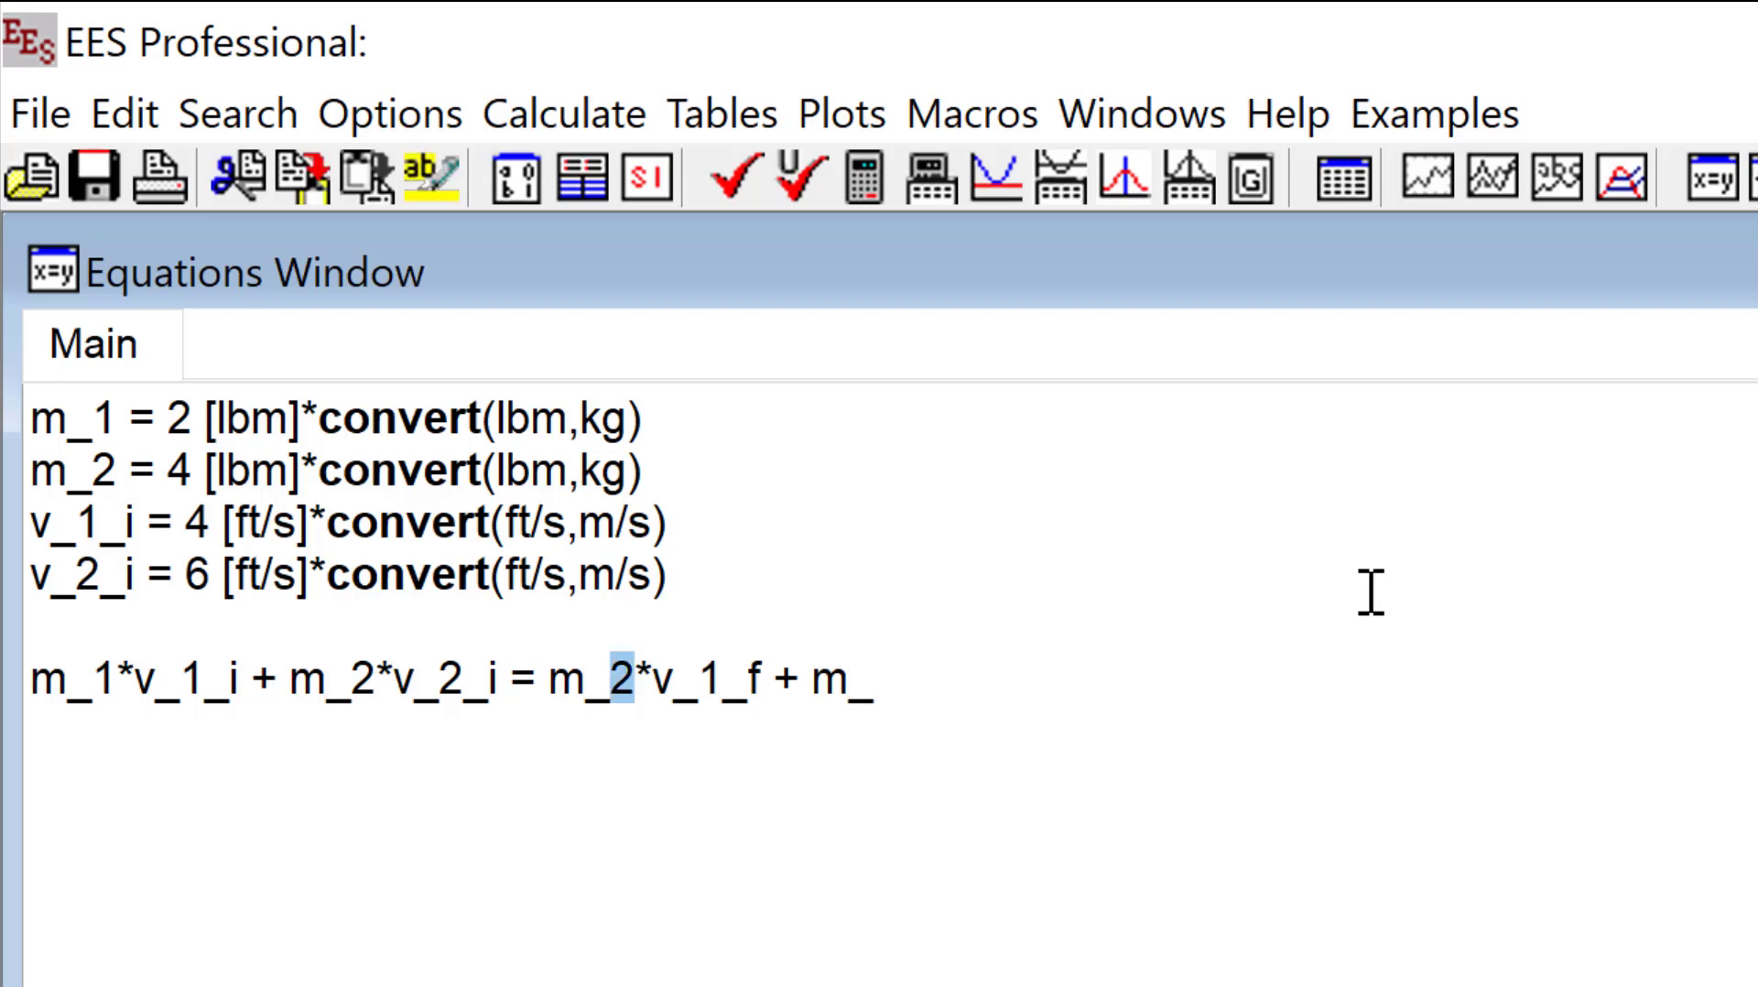
type("1")
key("Right")
key("Right")
key("Right")
key("Right")
key("Right")
key("Right")
key("Right")
key("Right")
key("Right")
key("Right")
key("Right")
key("Right")
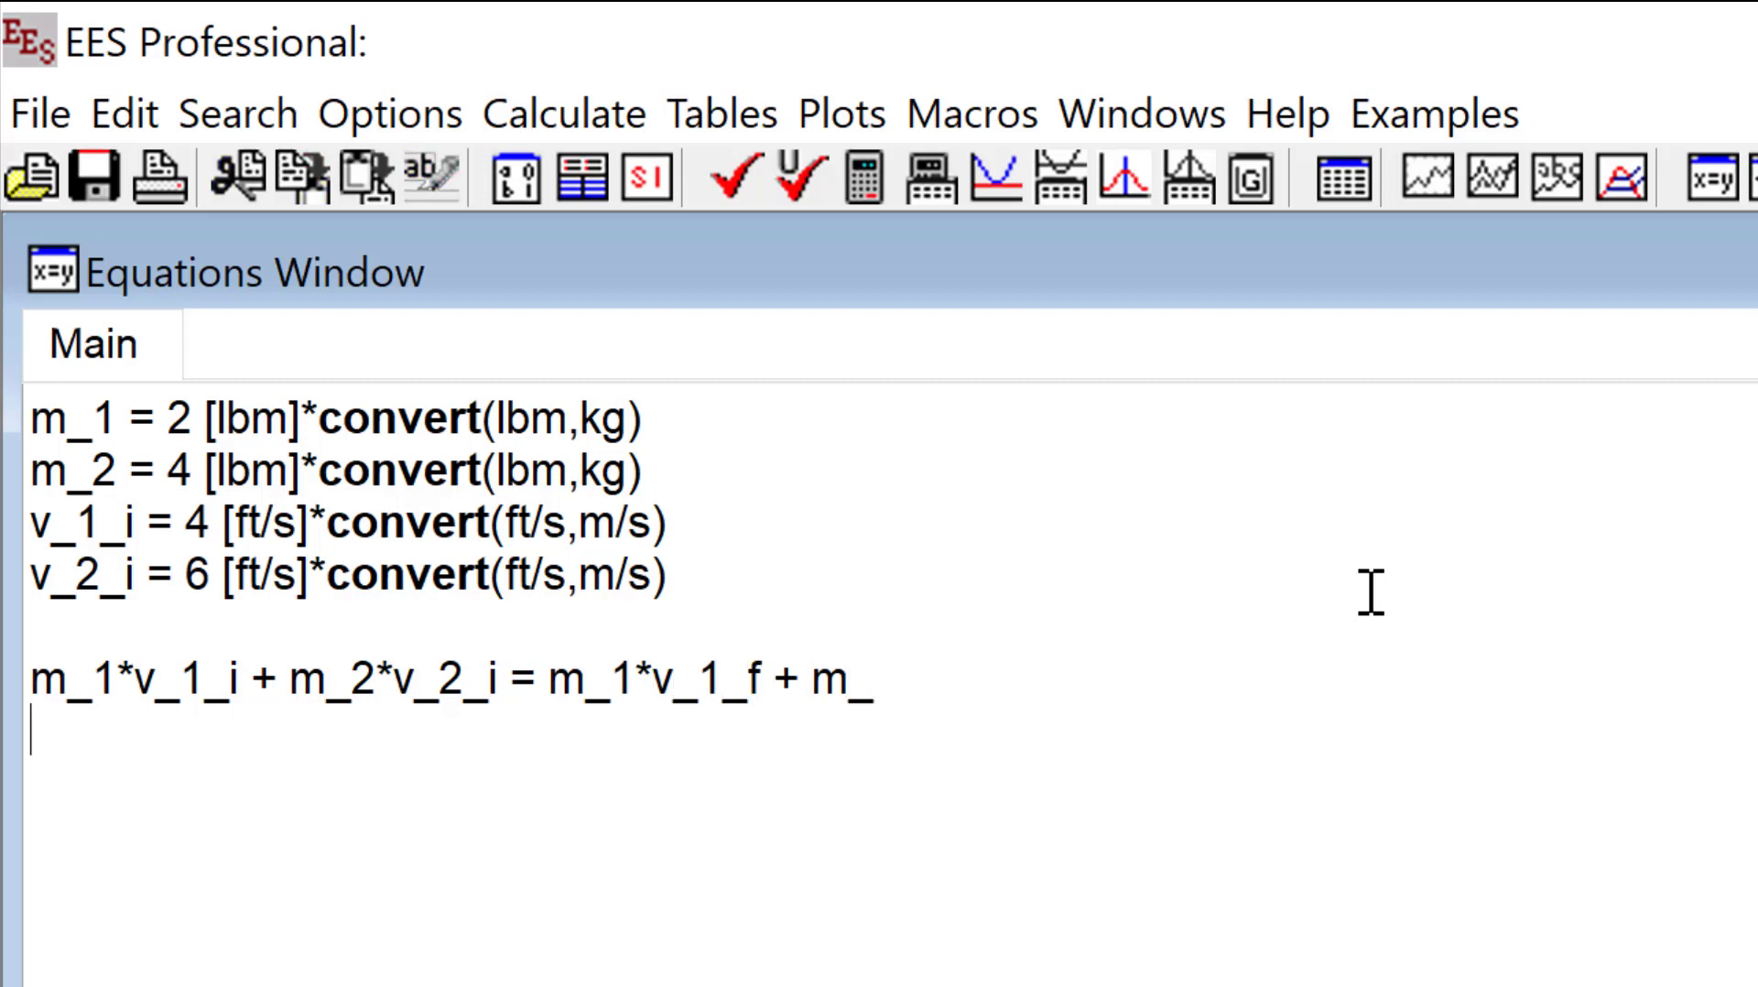
key("Left")
type("2*v_2_")
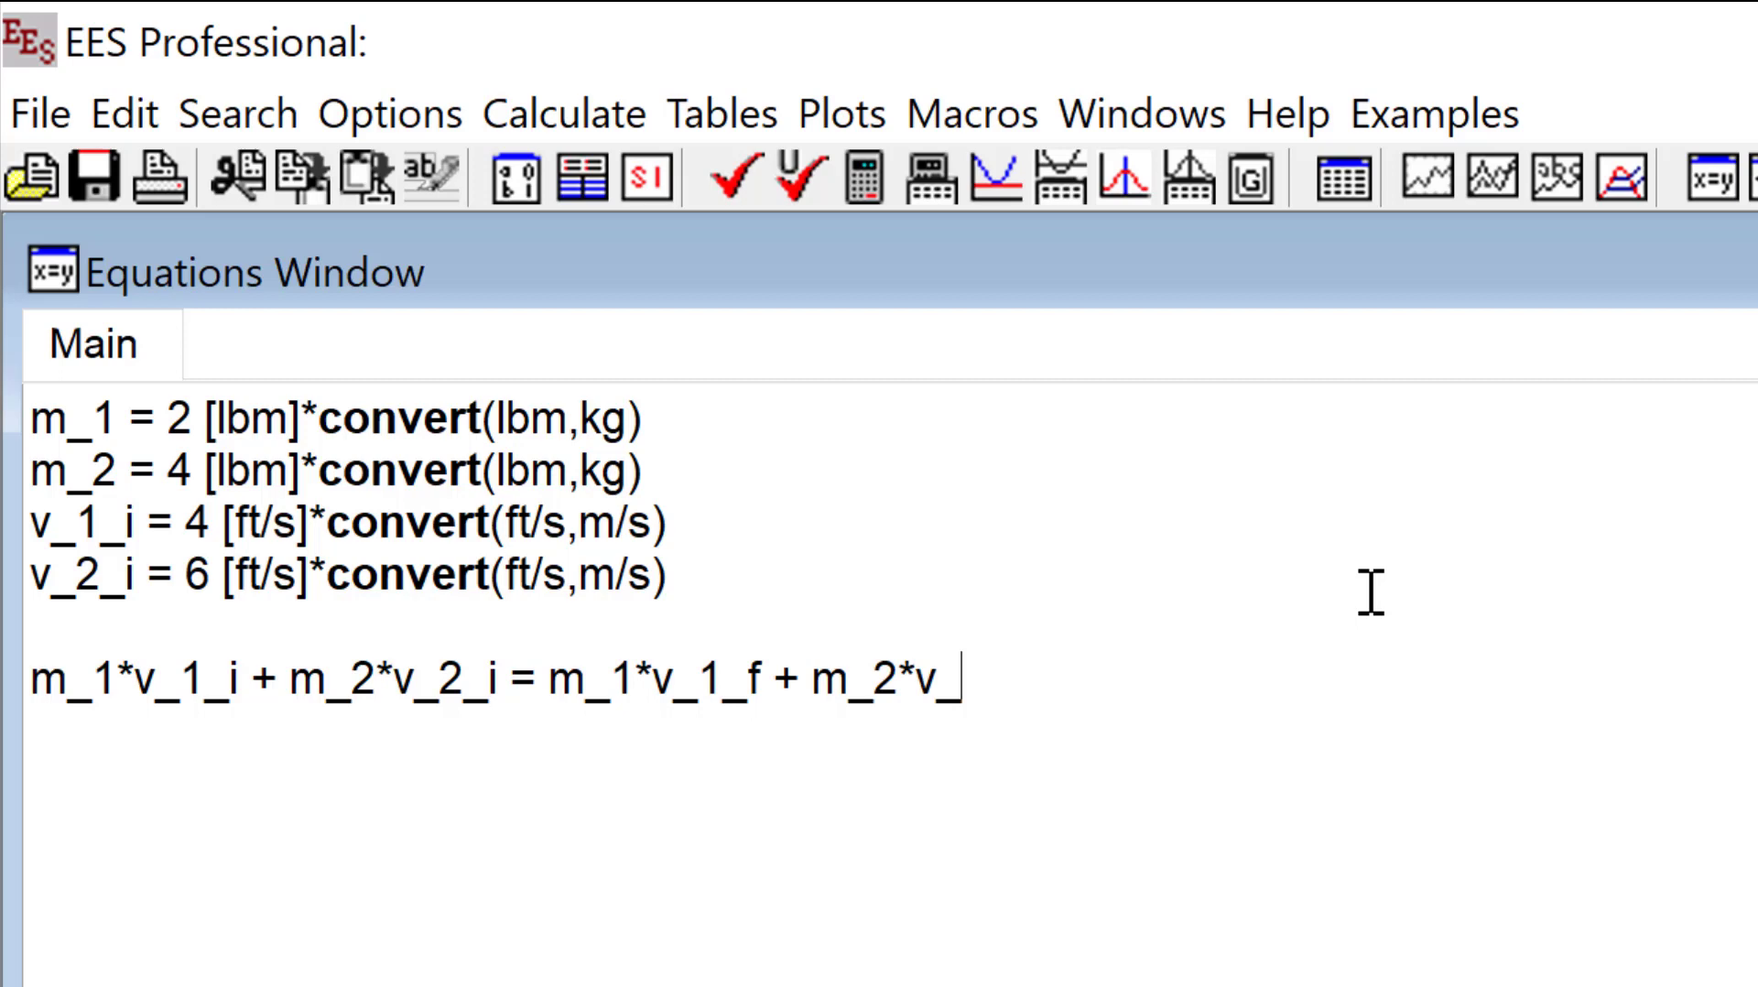
type("f")
Add the kinetic energy equation m_1*v_1_i^2/2 + m_2*v_2_i^2/2 = m_1*v_1_f^2/2 + m_2*v_2_f^2/2.
key("Return")
type("m_1")
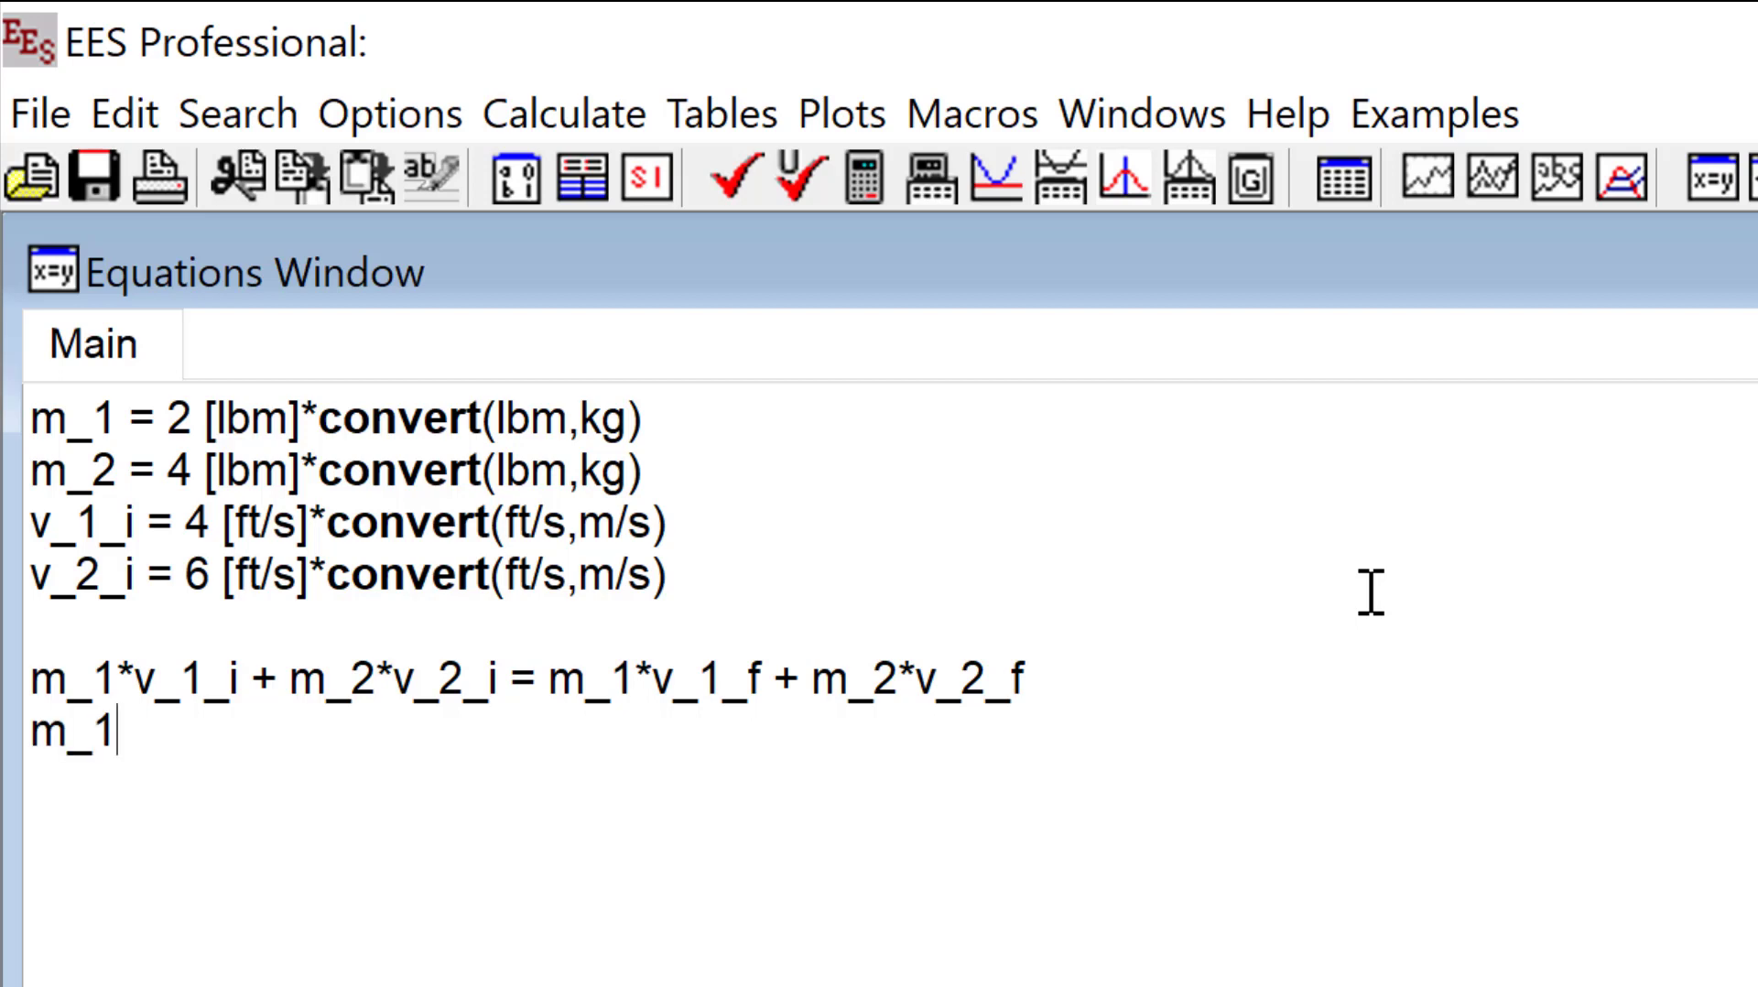
type("*")
type("v_1_i&")
key("BackSpace")
type("^2")
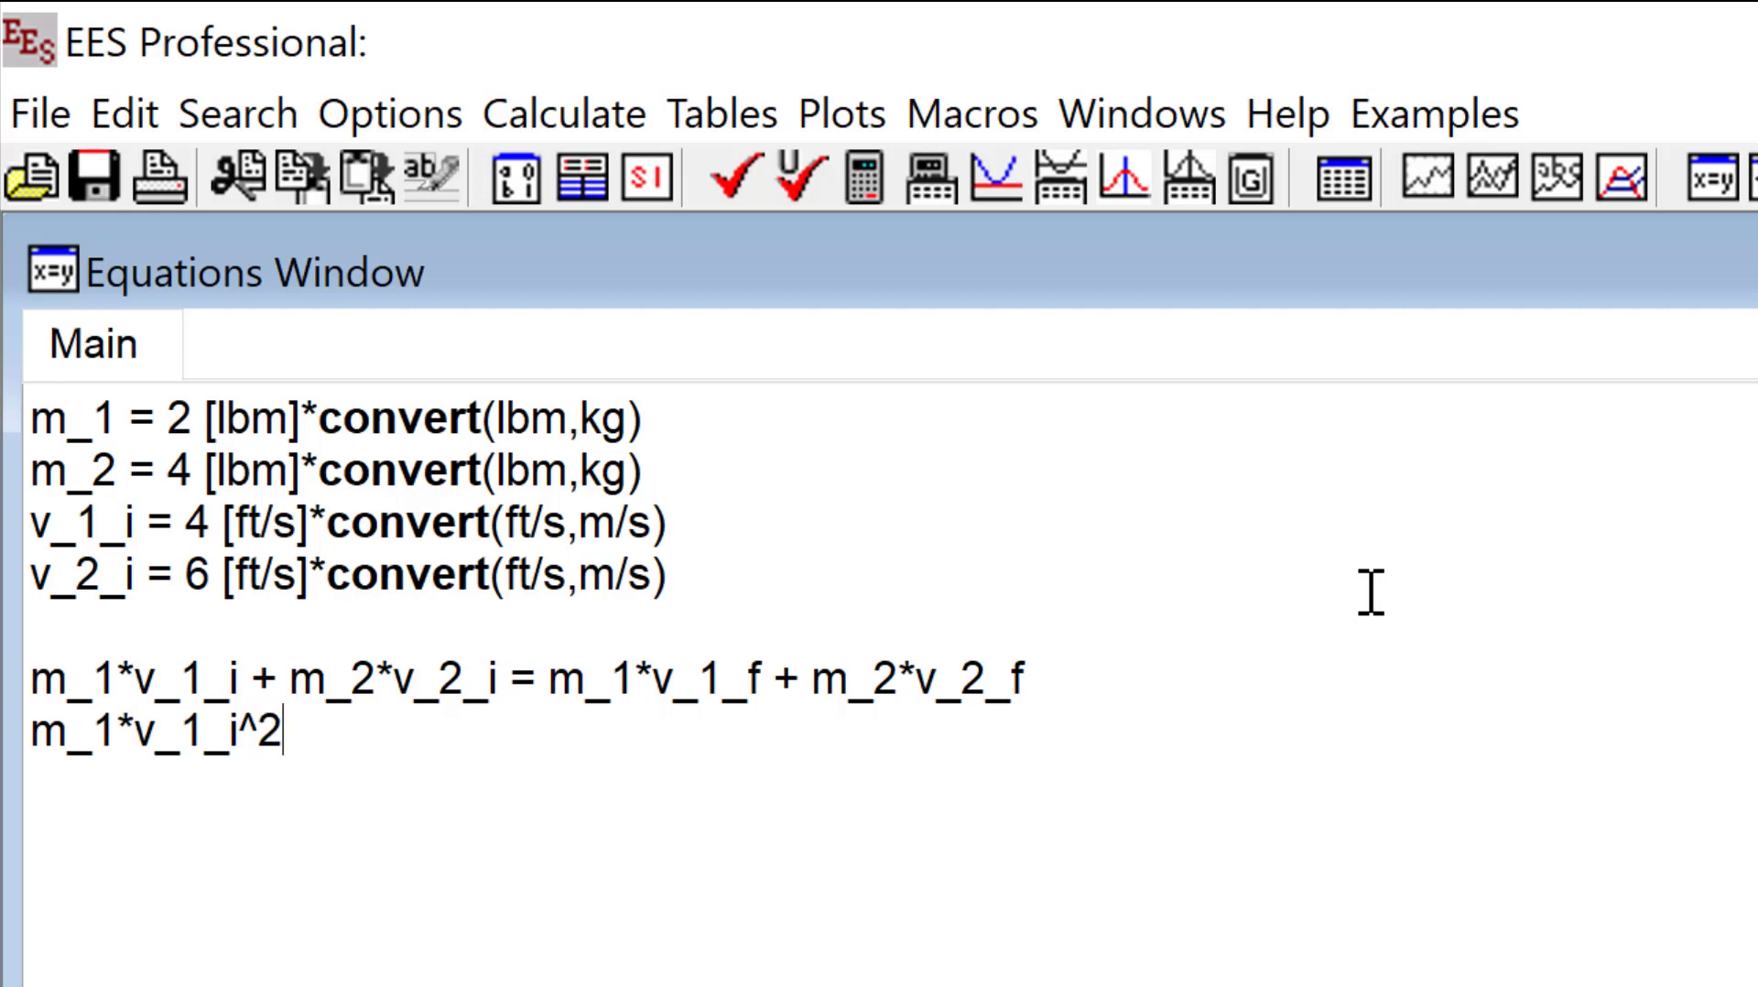
type("/2 + m_2")
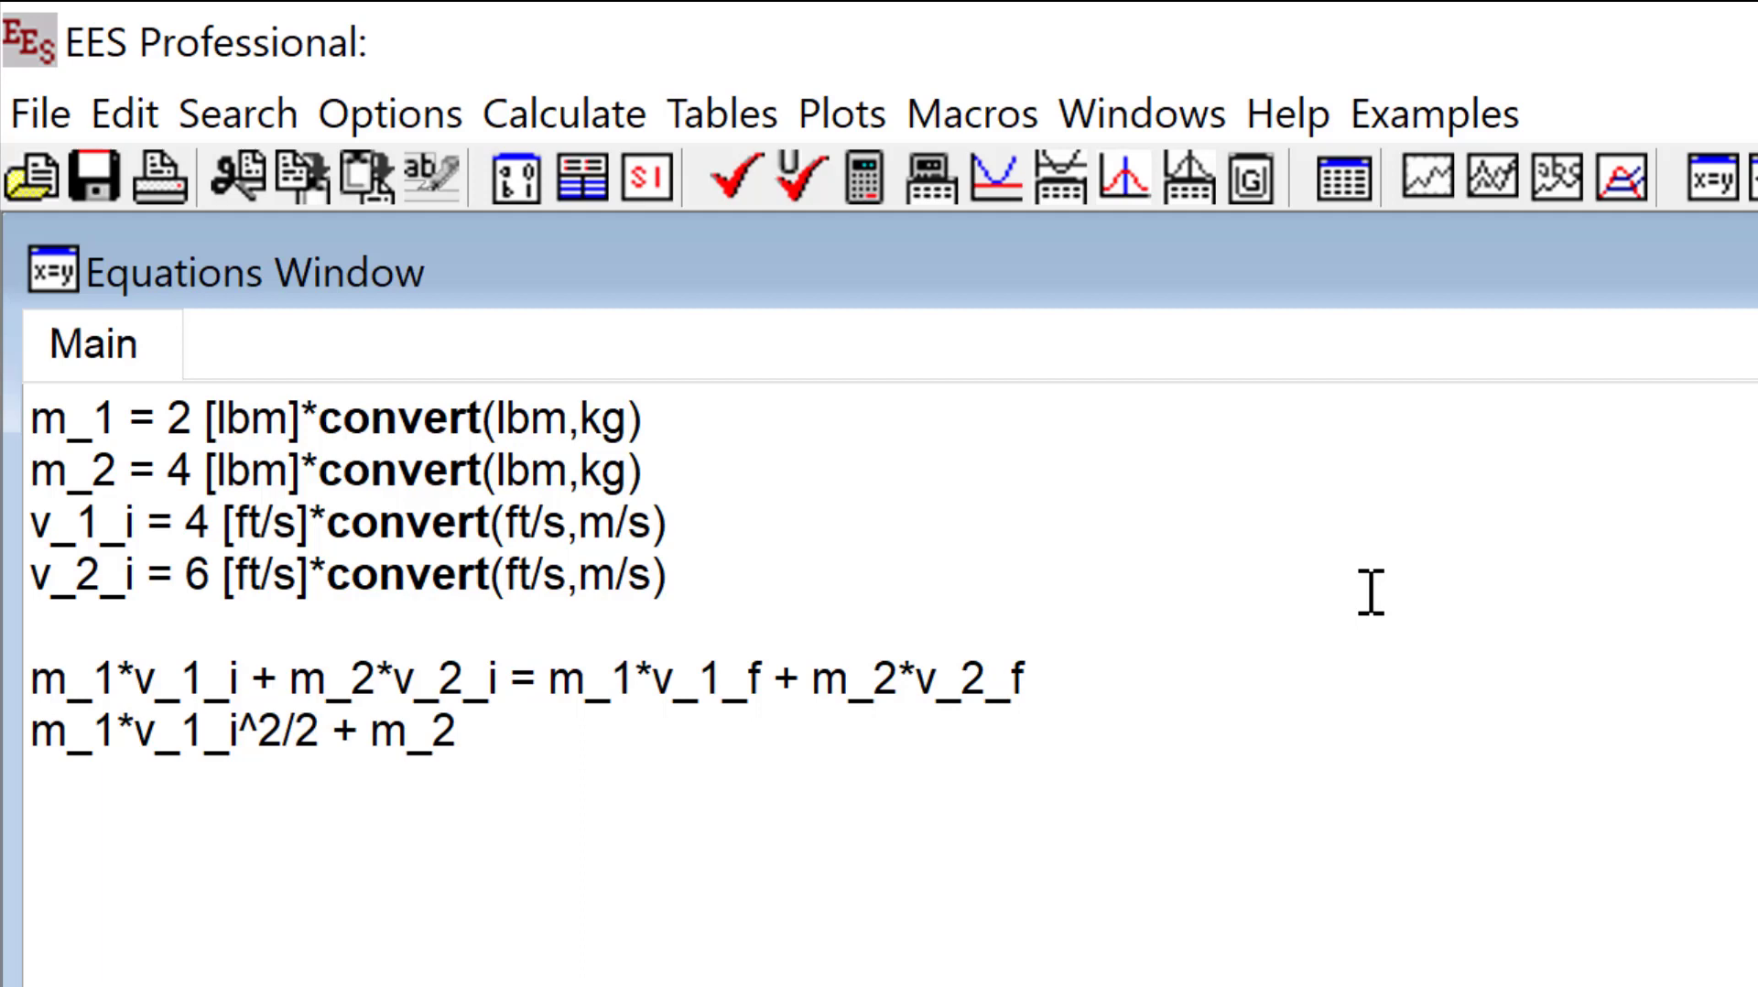
type("*v_2_i^2/2 = ")
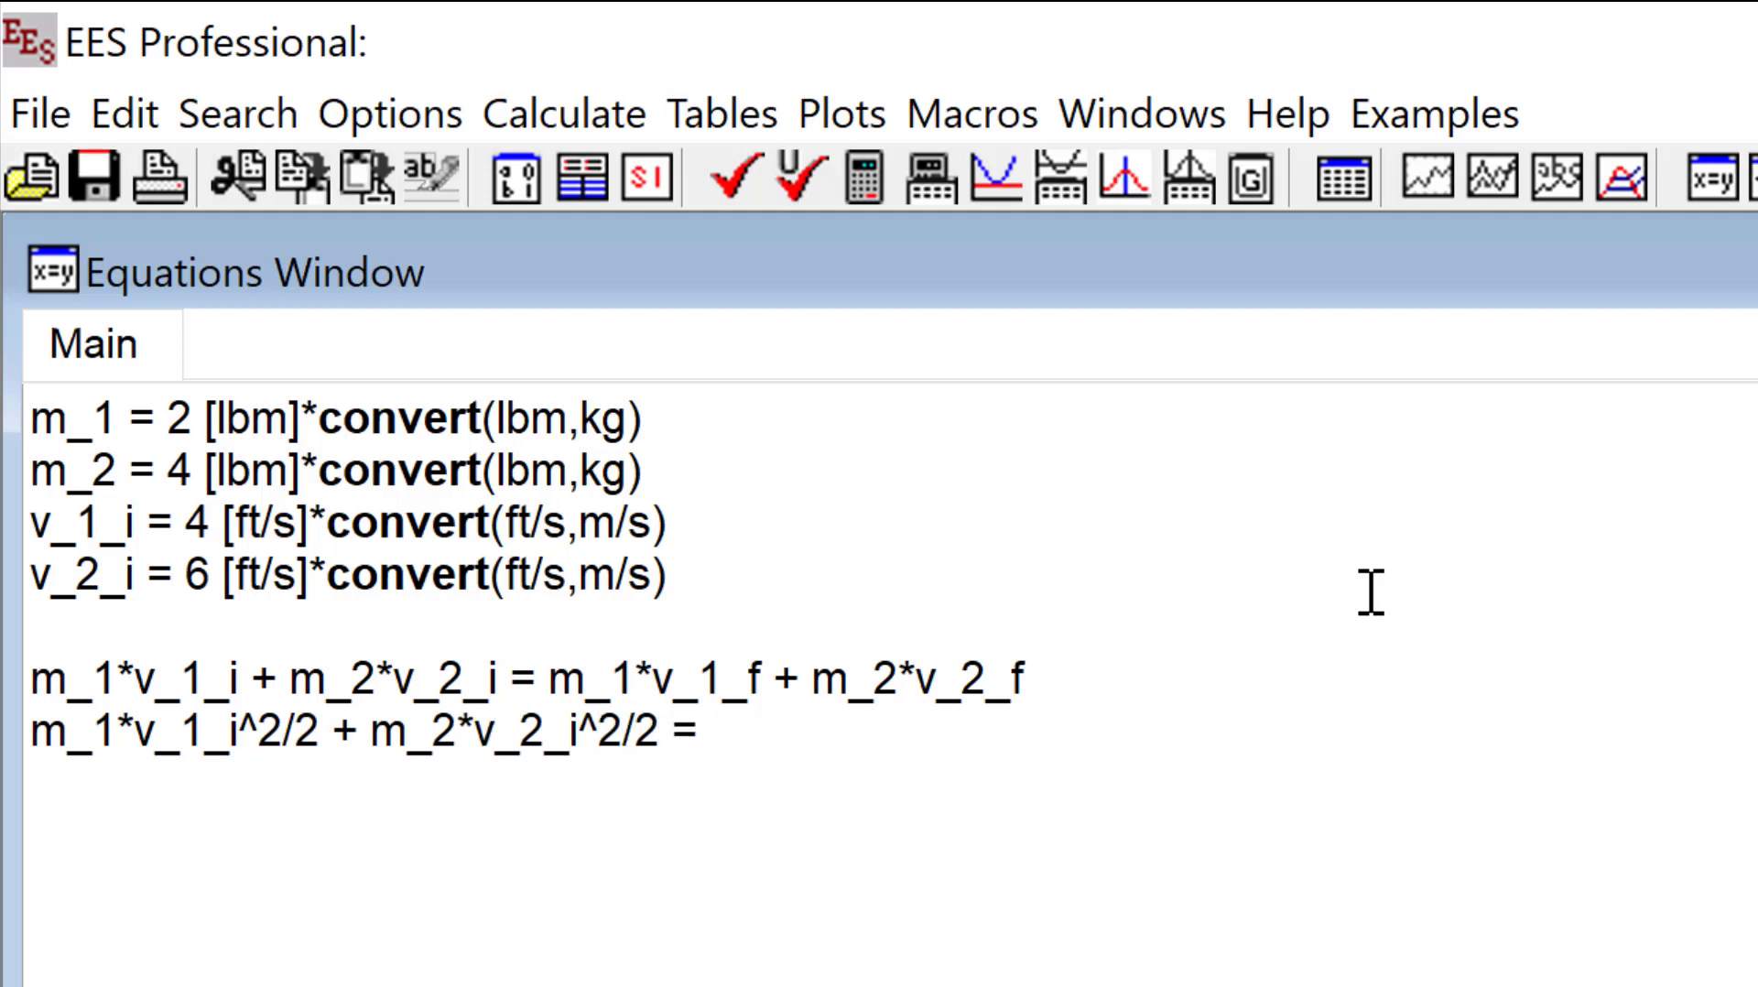
type("m_1*v_")
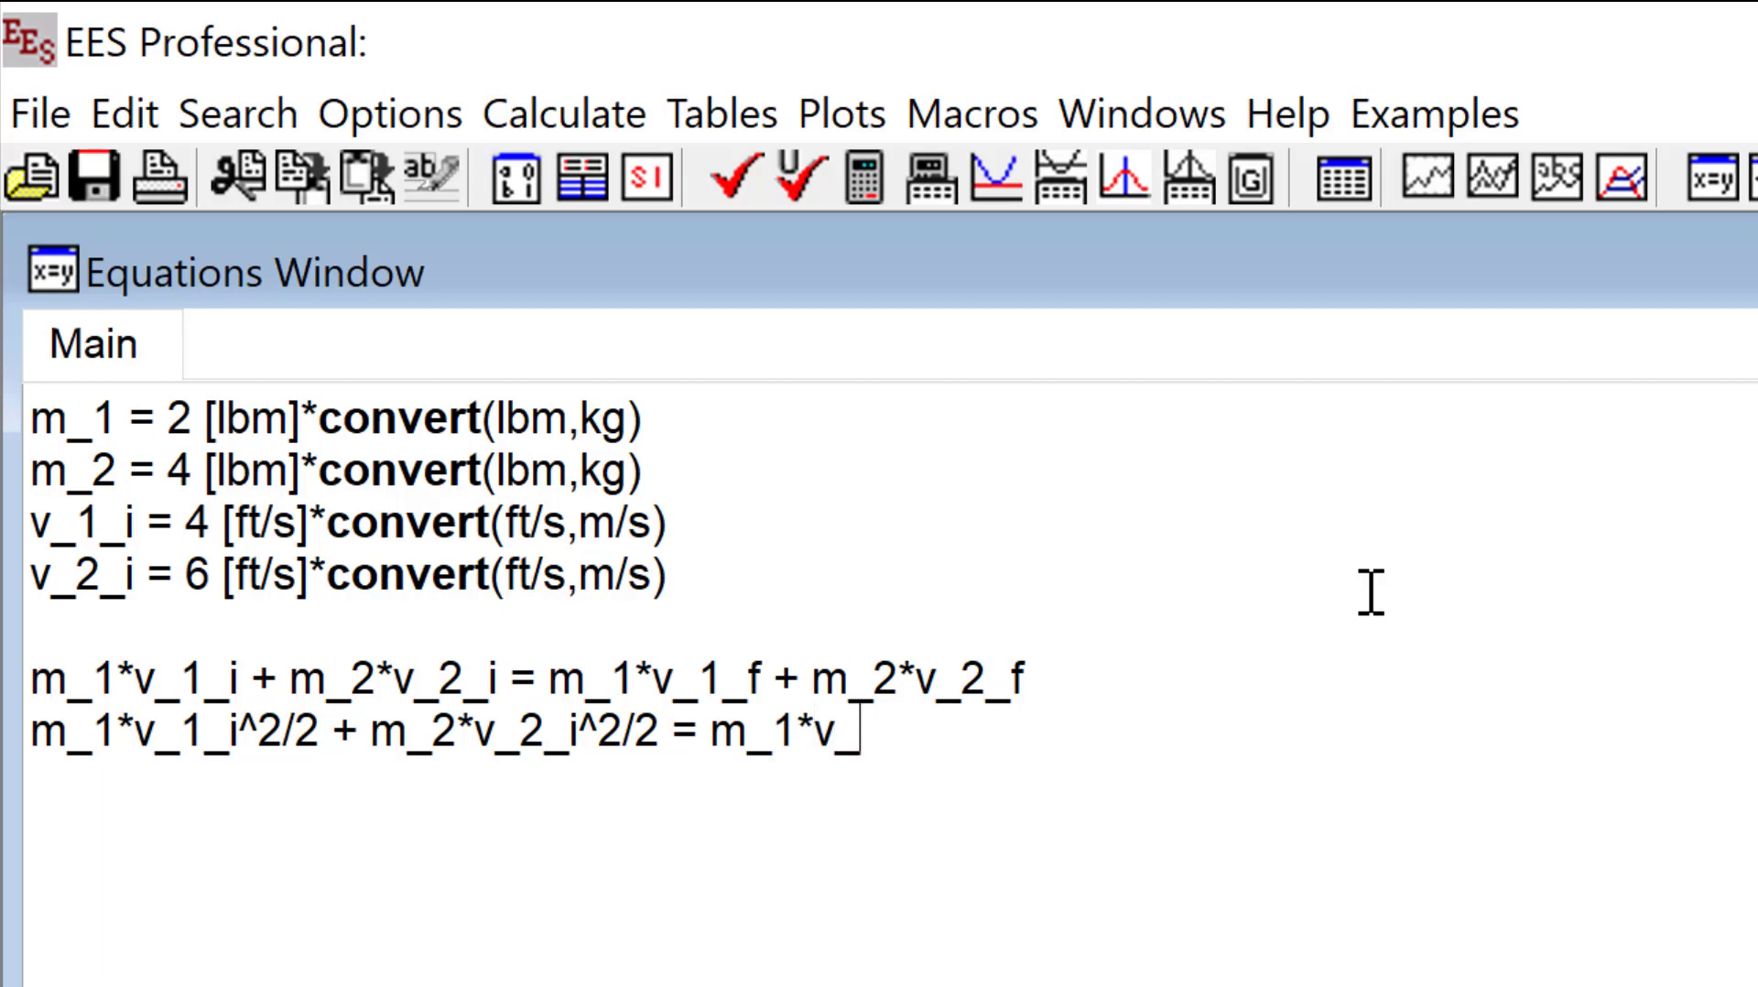
type("1_f^2/2 + ")
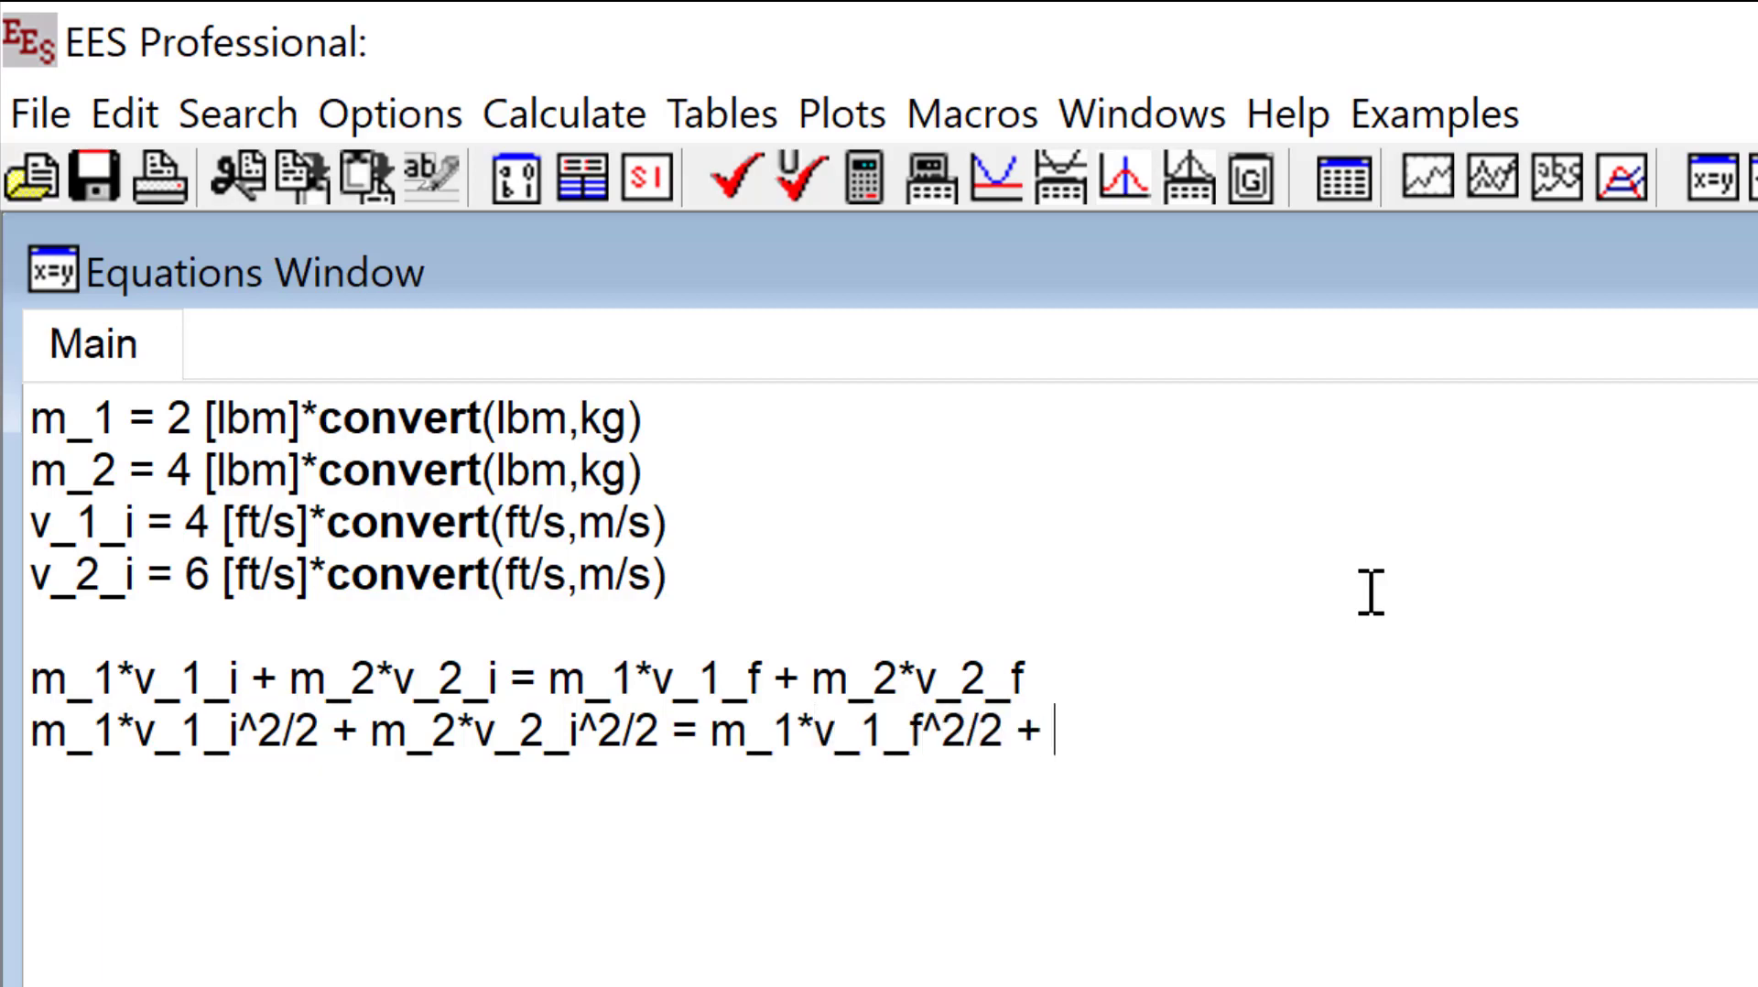
type("m_2*v_2_f^2/2")
key("Return")
key("Return")
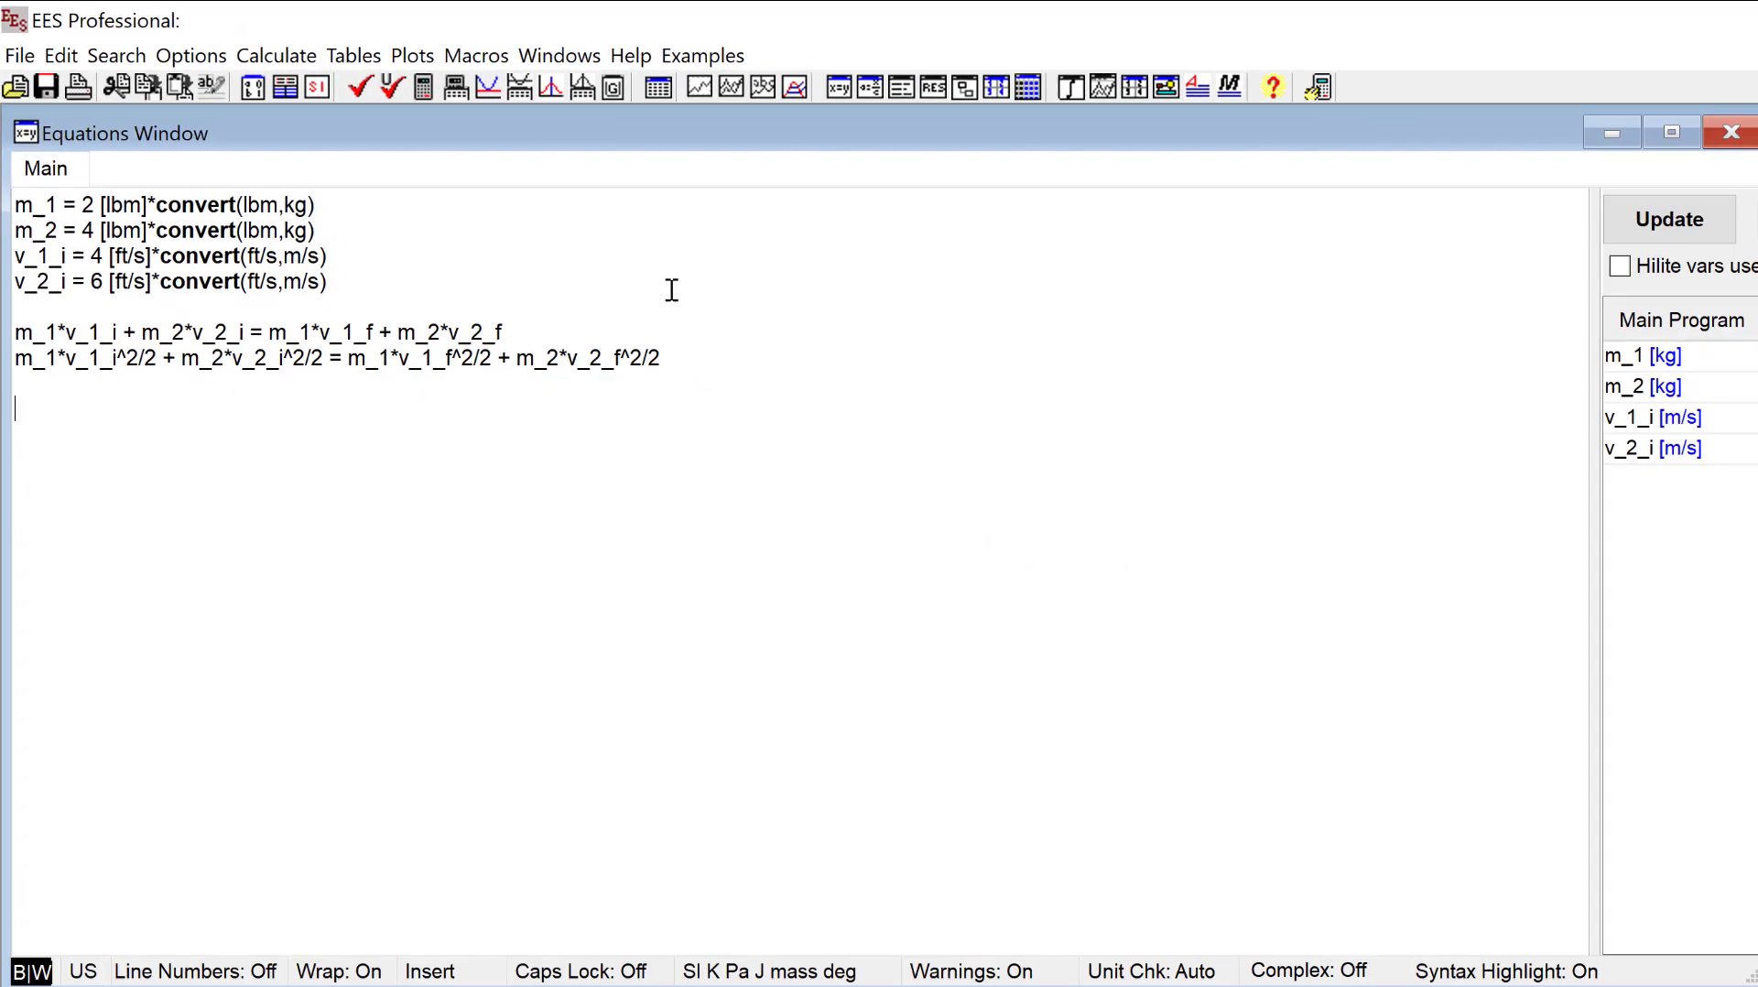
Solve, dismiss the warnings, and assign m/s units to v_1_f and v_2_f.
key("F2")
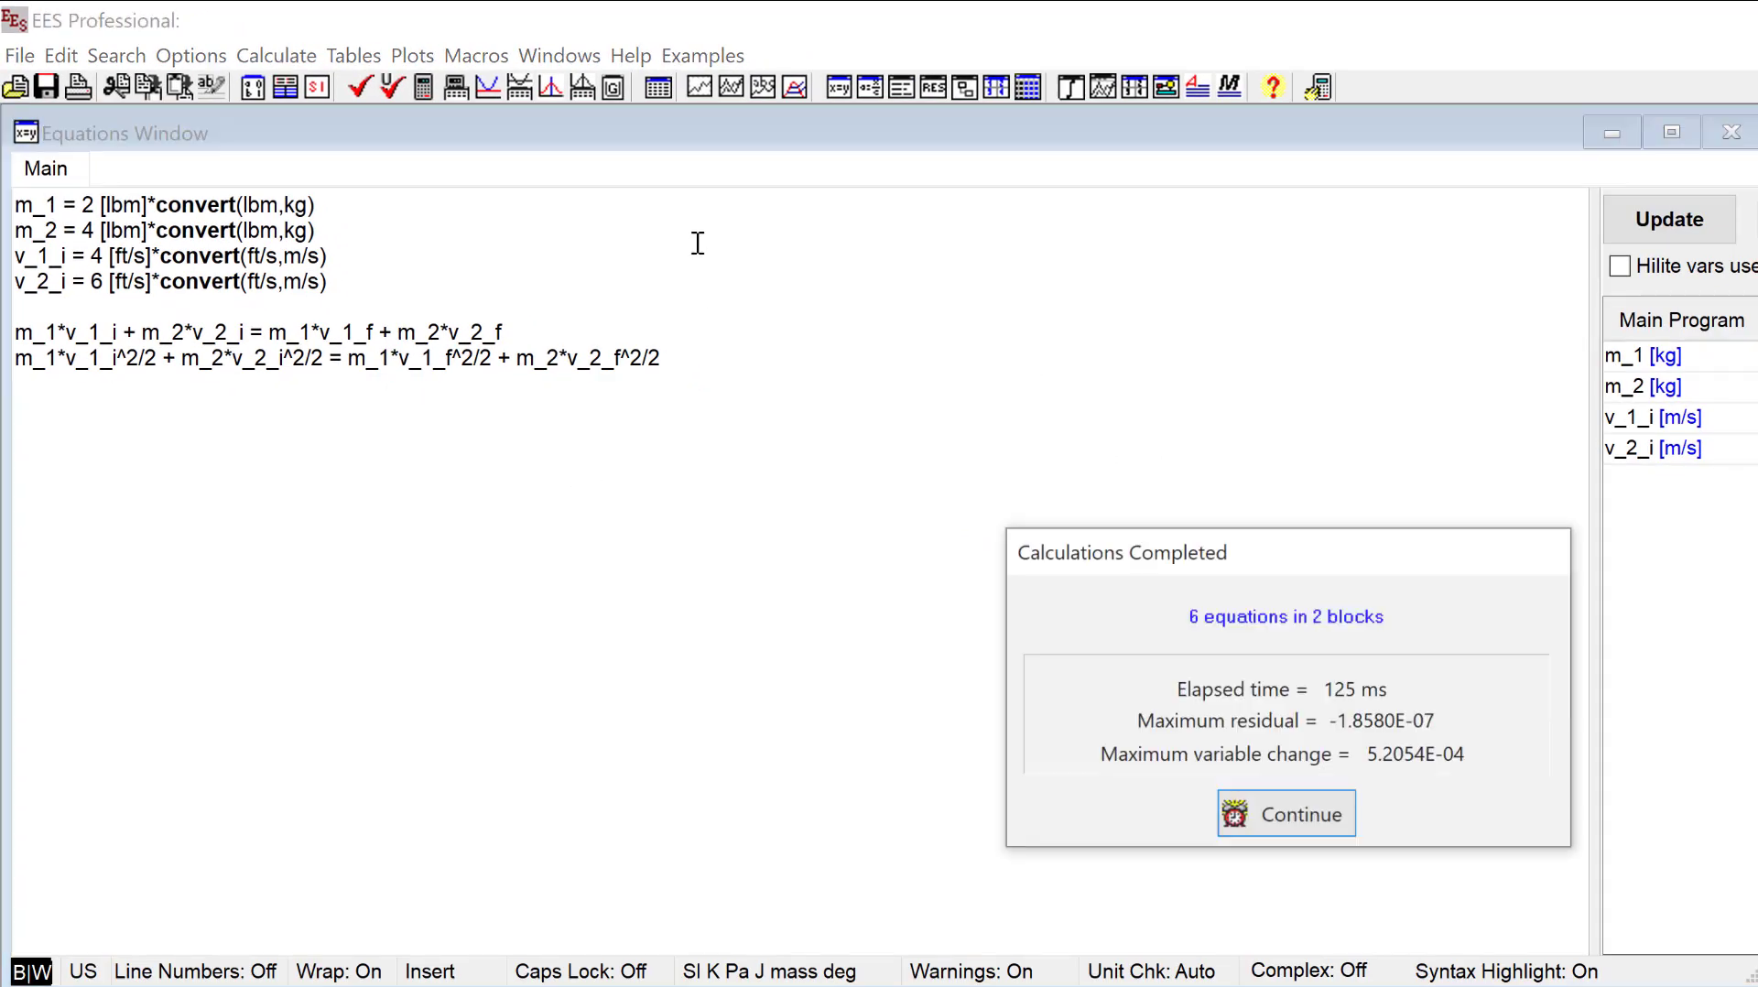
left_click(1271, 816)
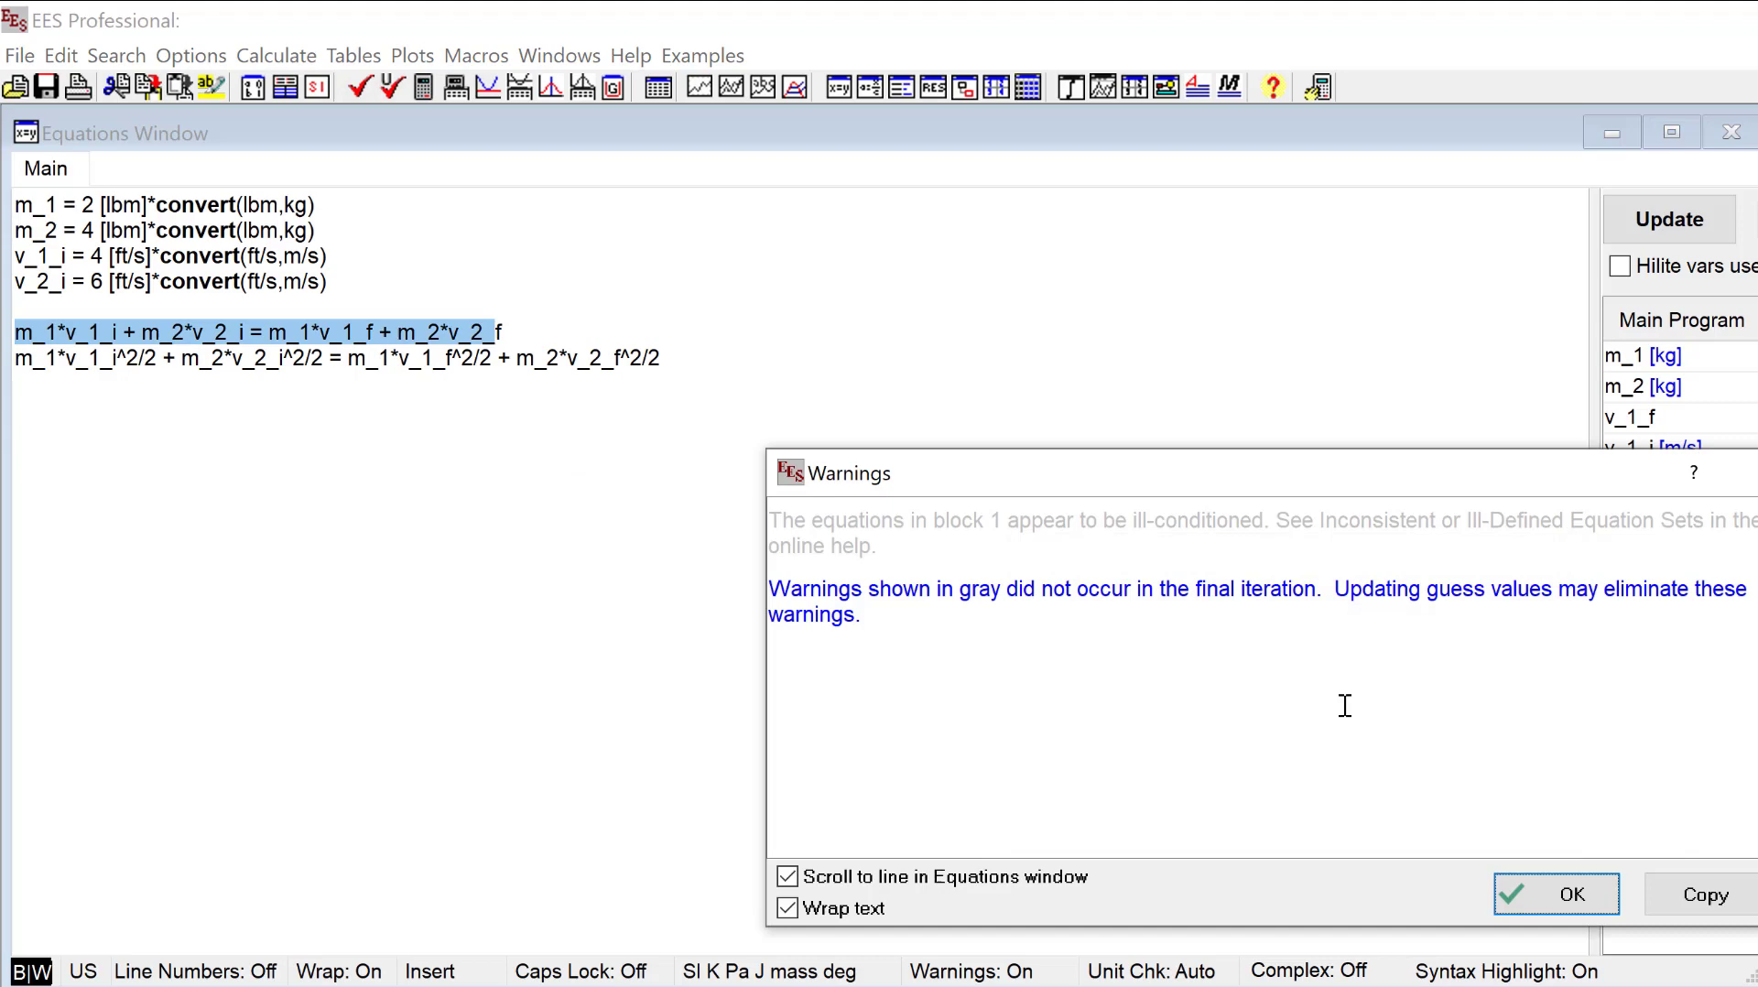
left_click(1561, 897)
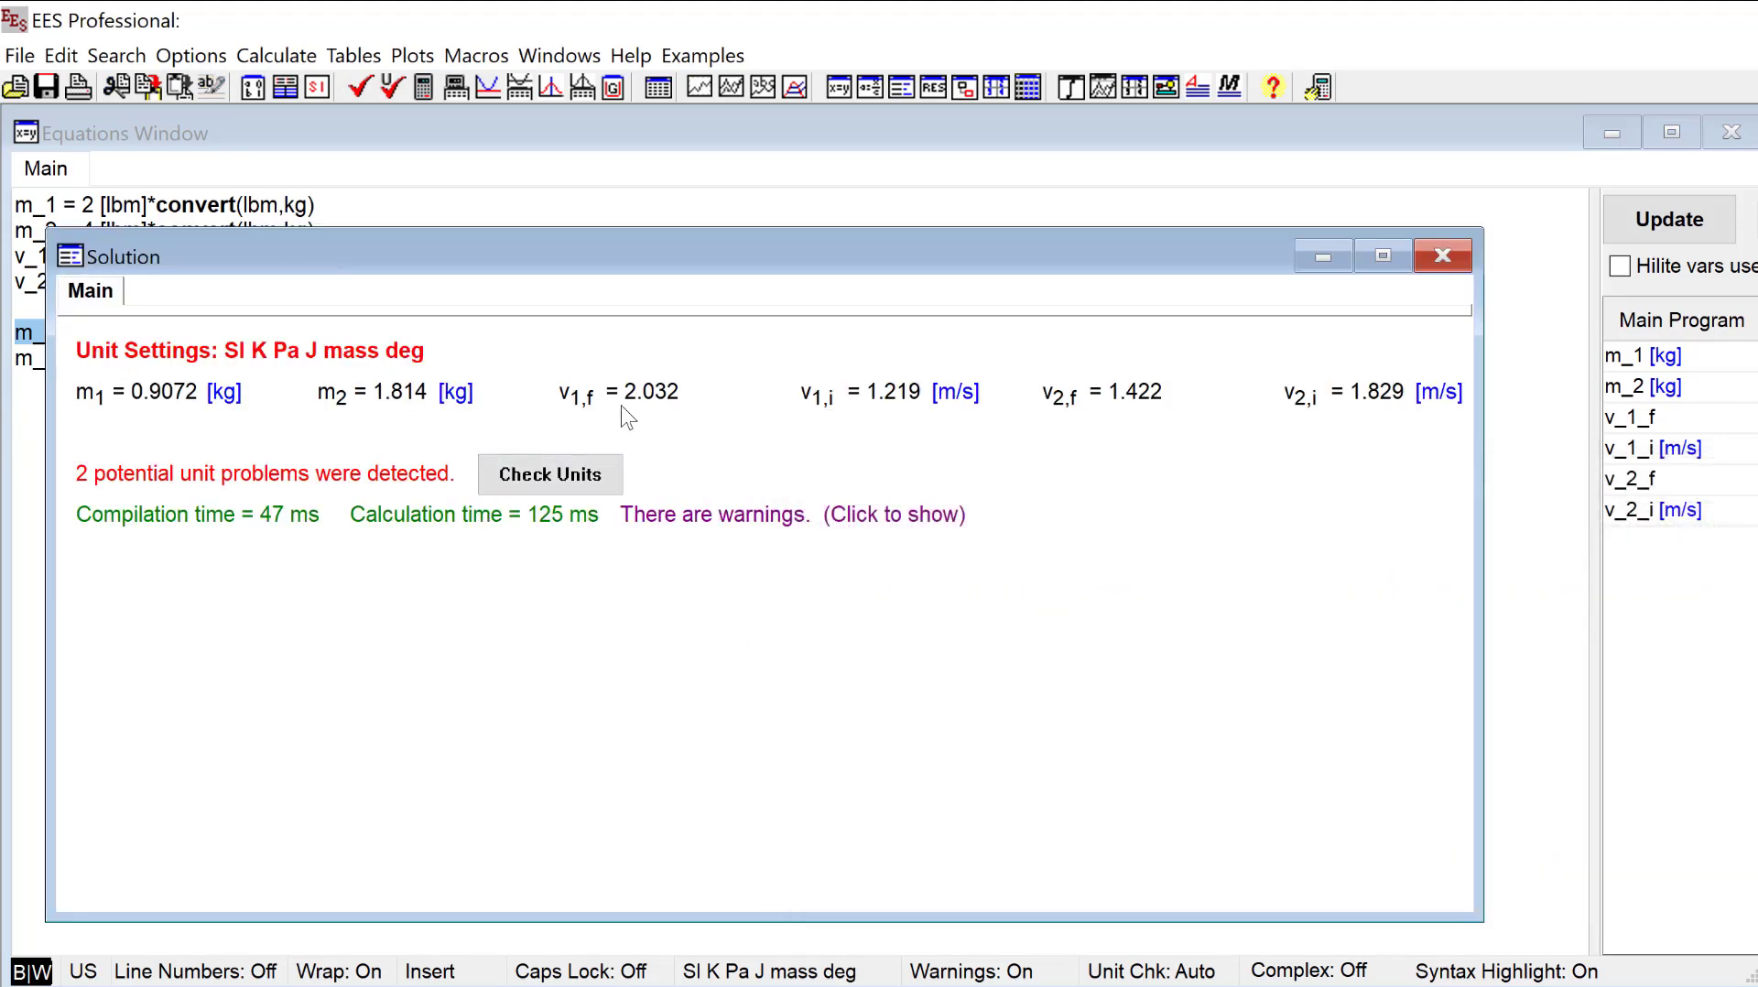
double_click(649, 400)
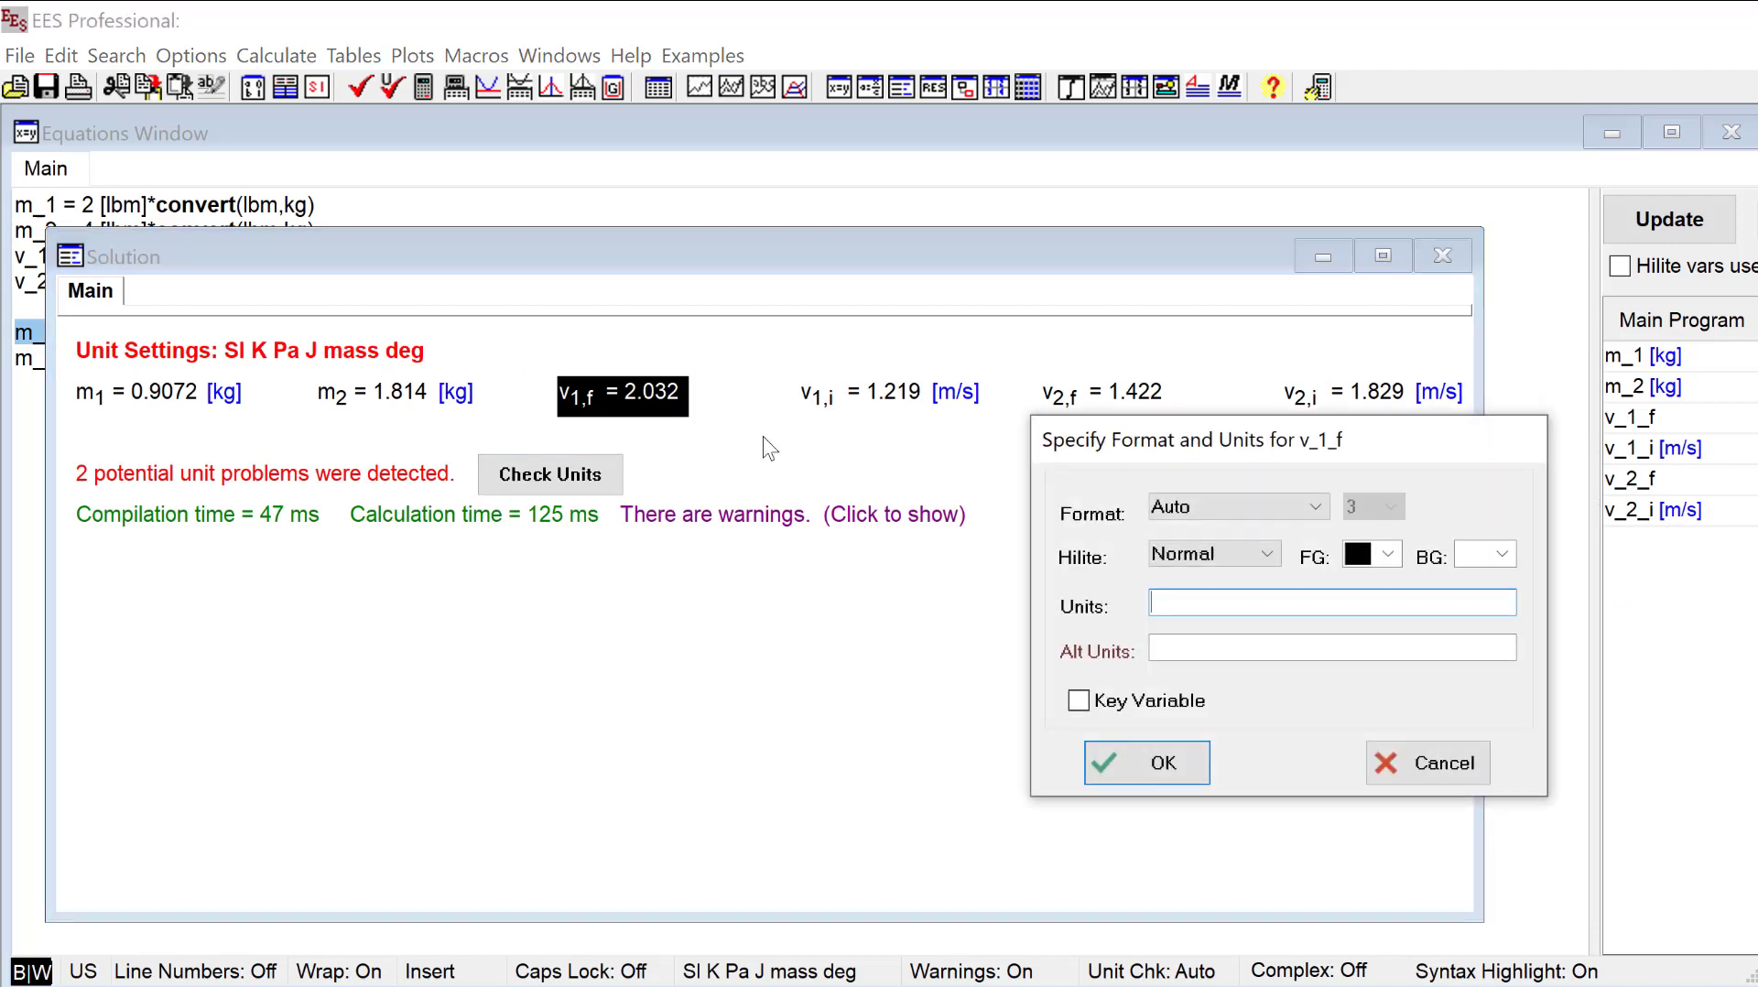
type("m/s")
key("Return")
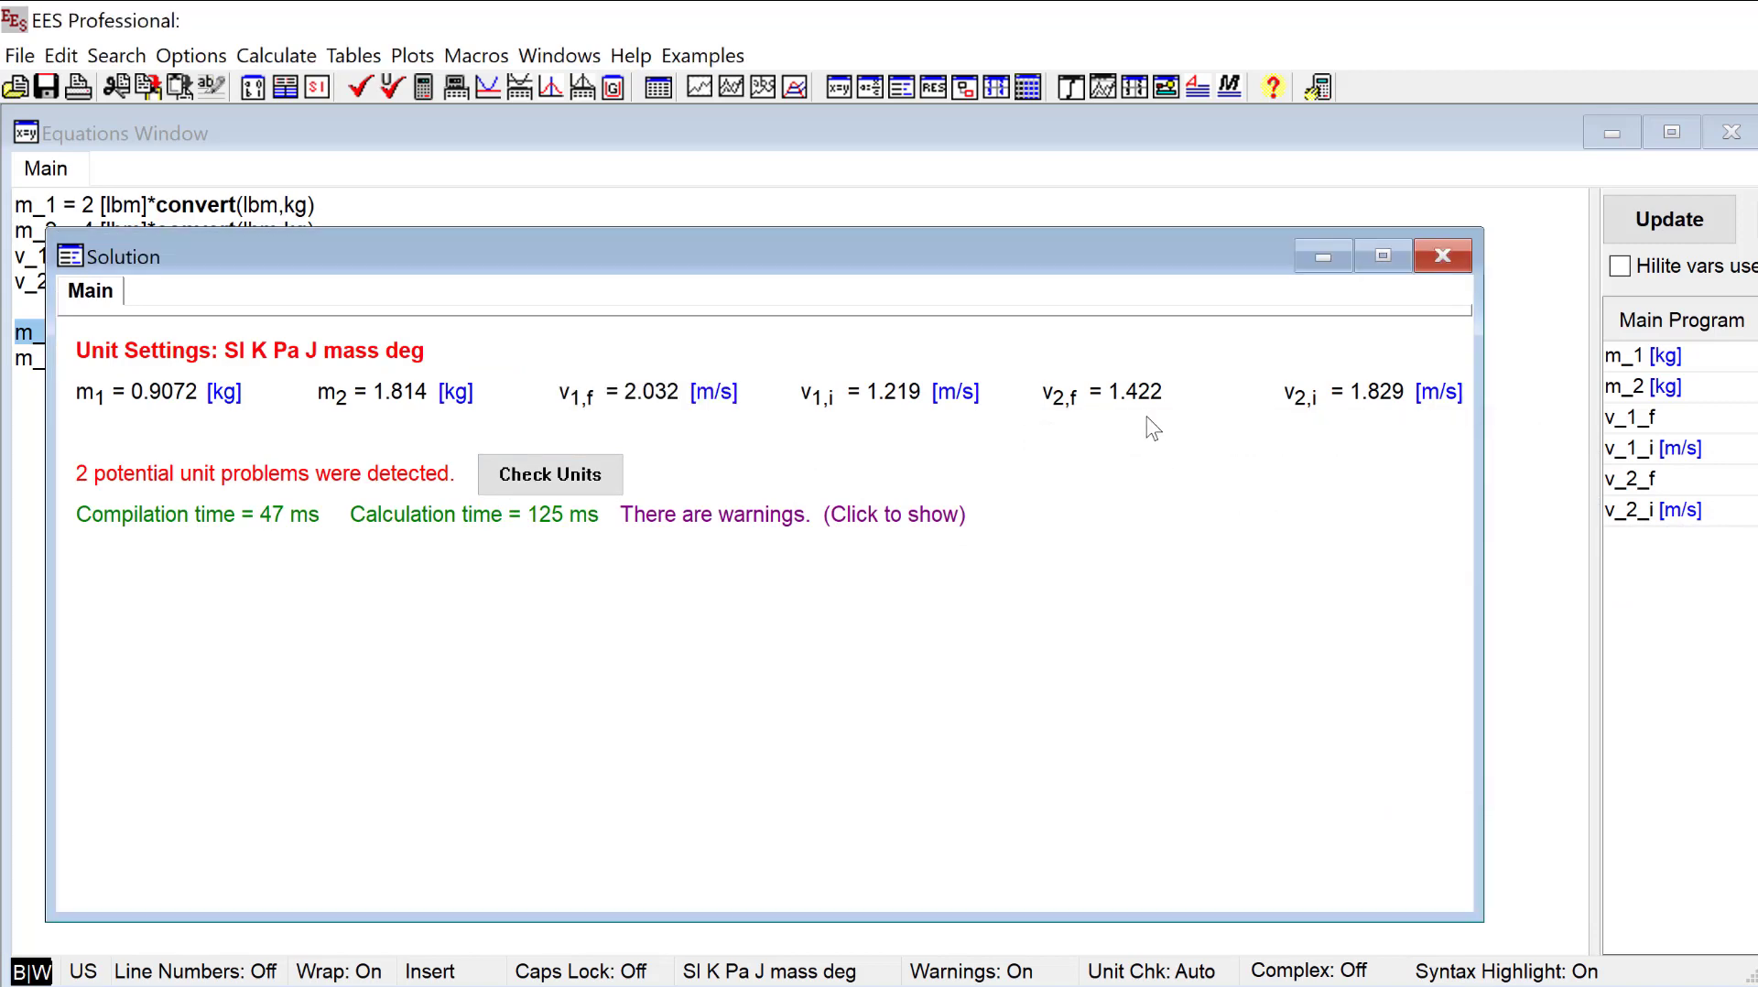
left_click(1150, 412)
left_click(1150, 412)
type("m/s")
key("Return")
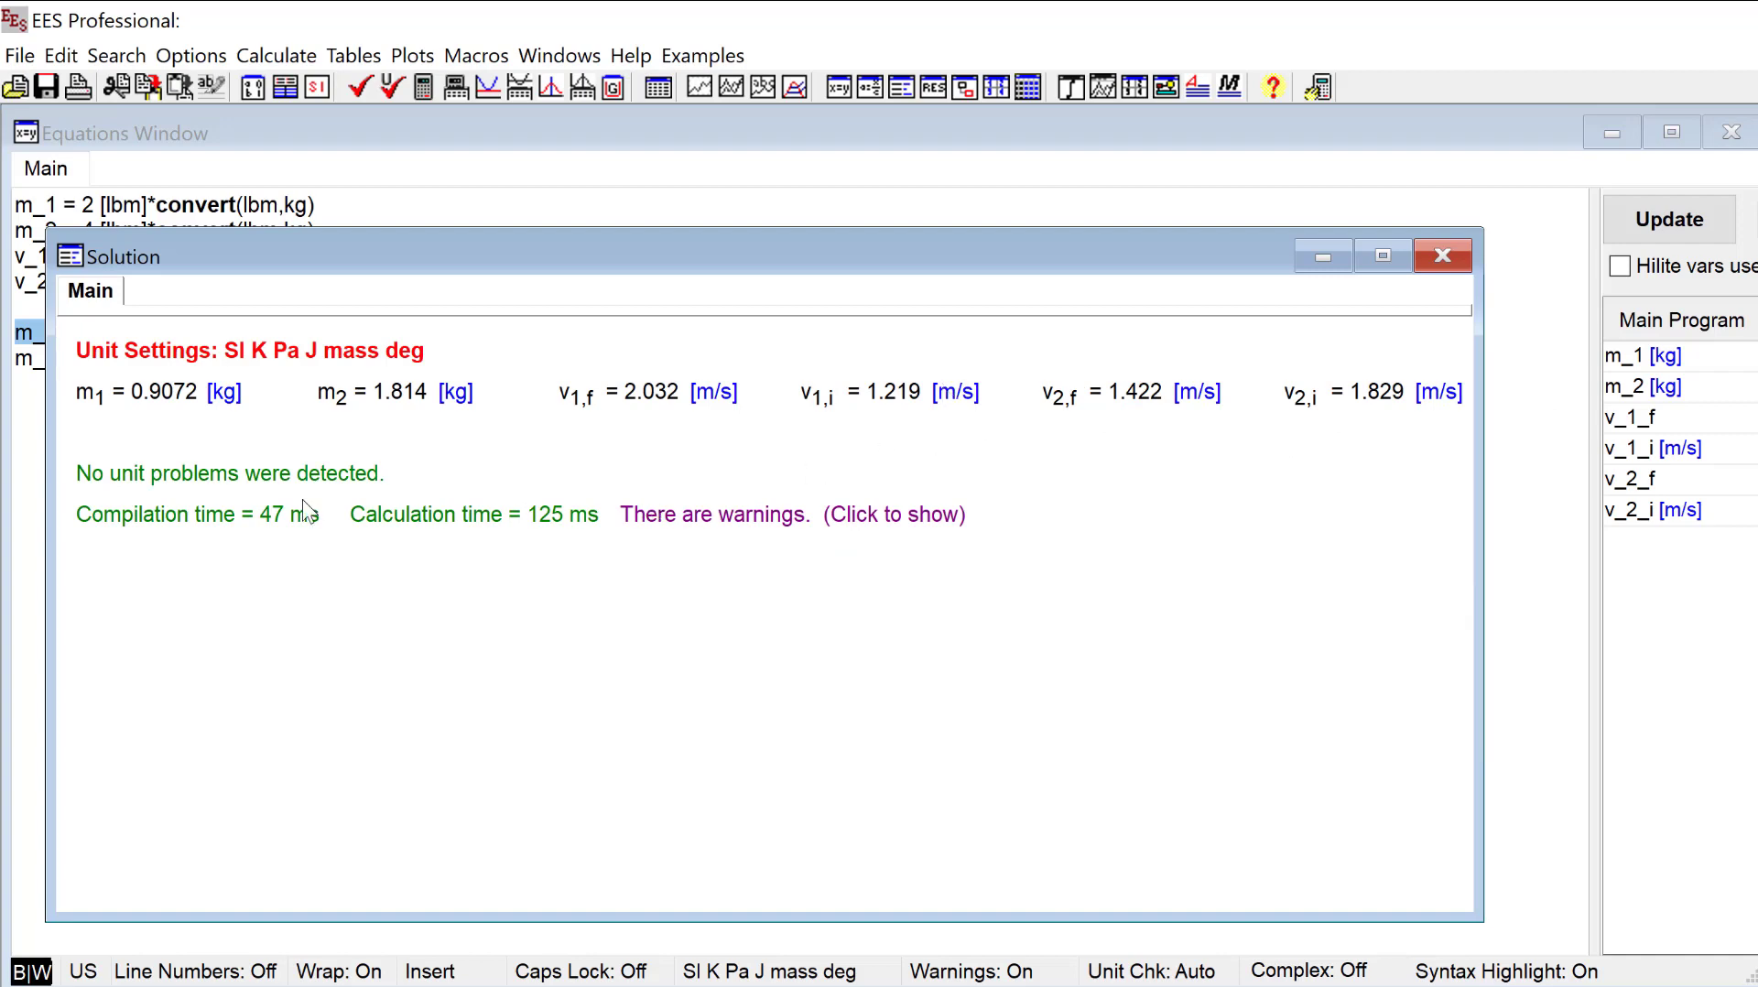
Update guesses and re-solve, giving v_1_f = 2.032 m/s and v_2_f = 1.422 m/s.
left_click(615, 87)
left_click(1262, 764)
key("F2")
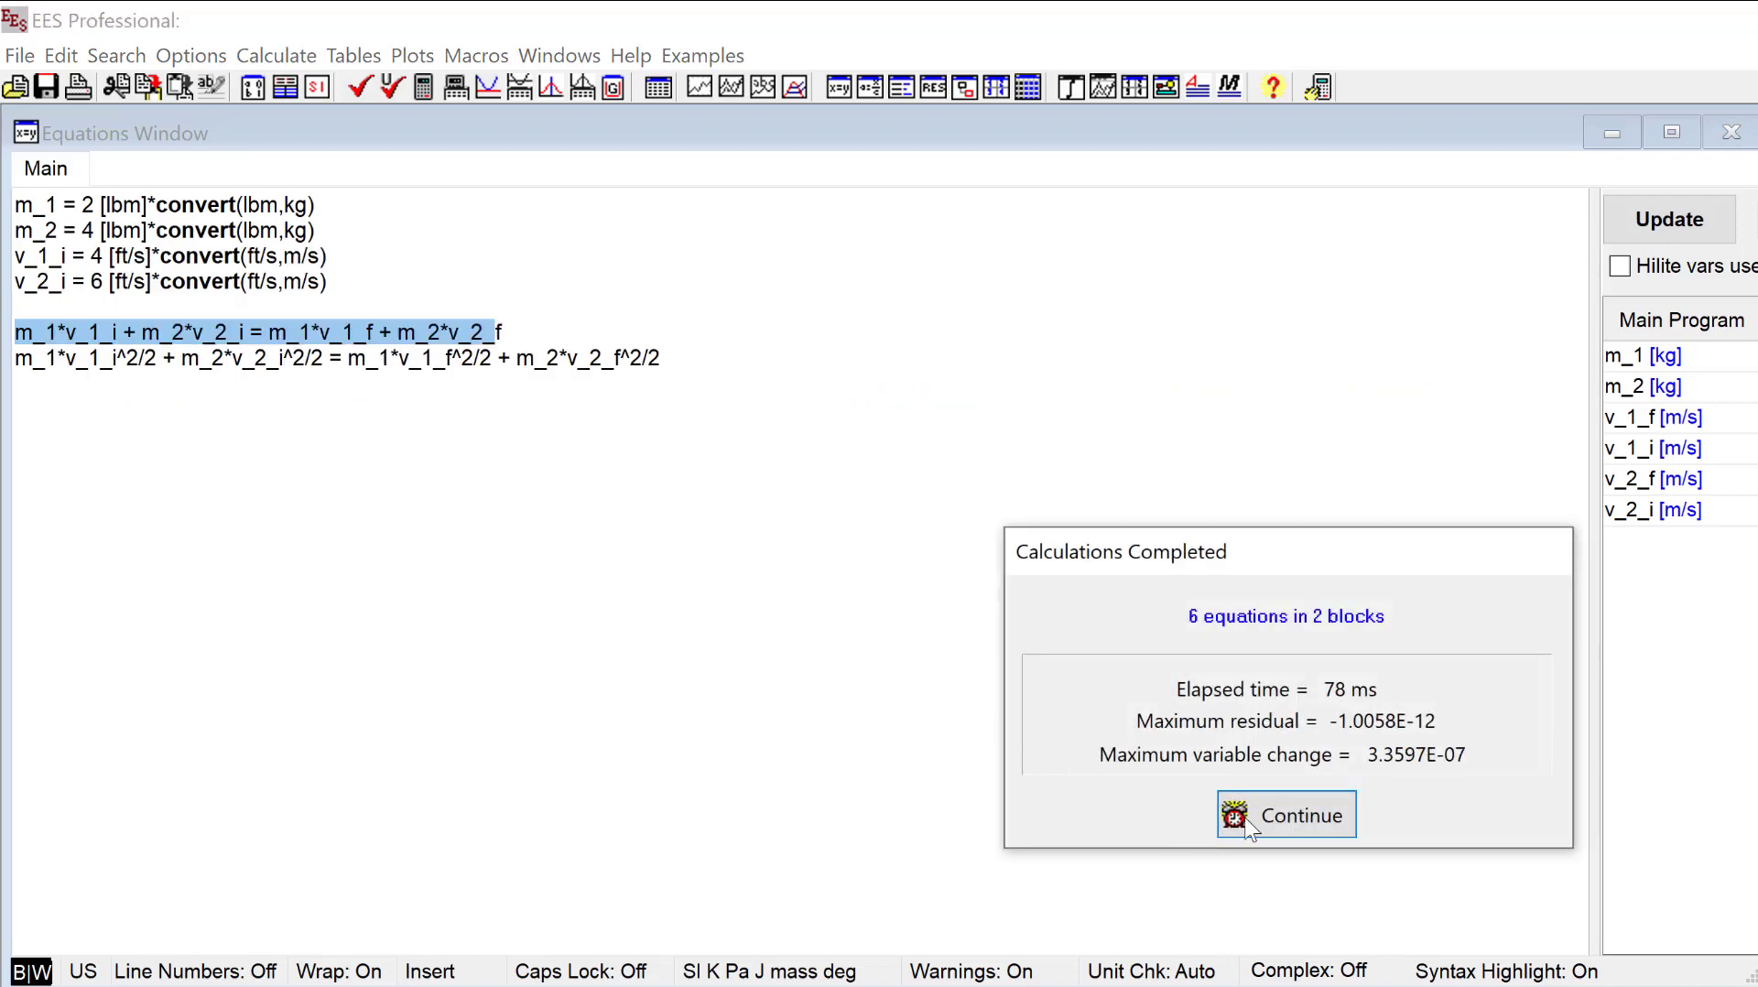
left_click(1252, 827)
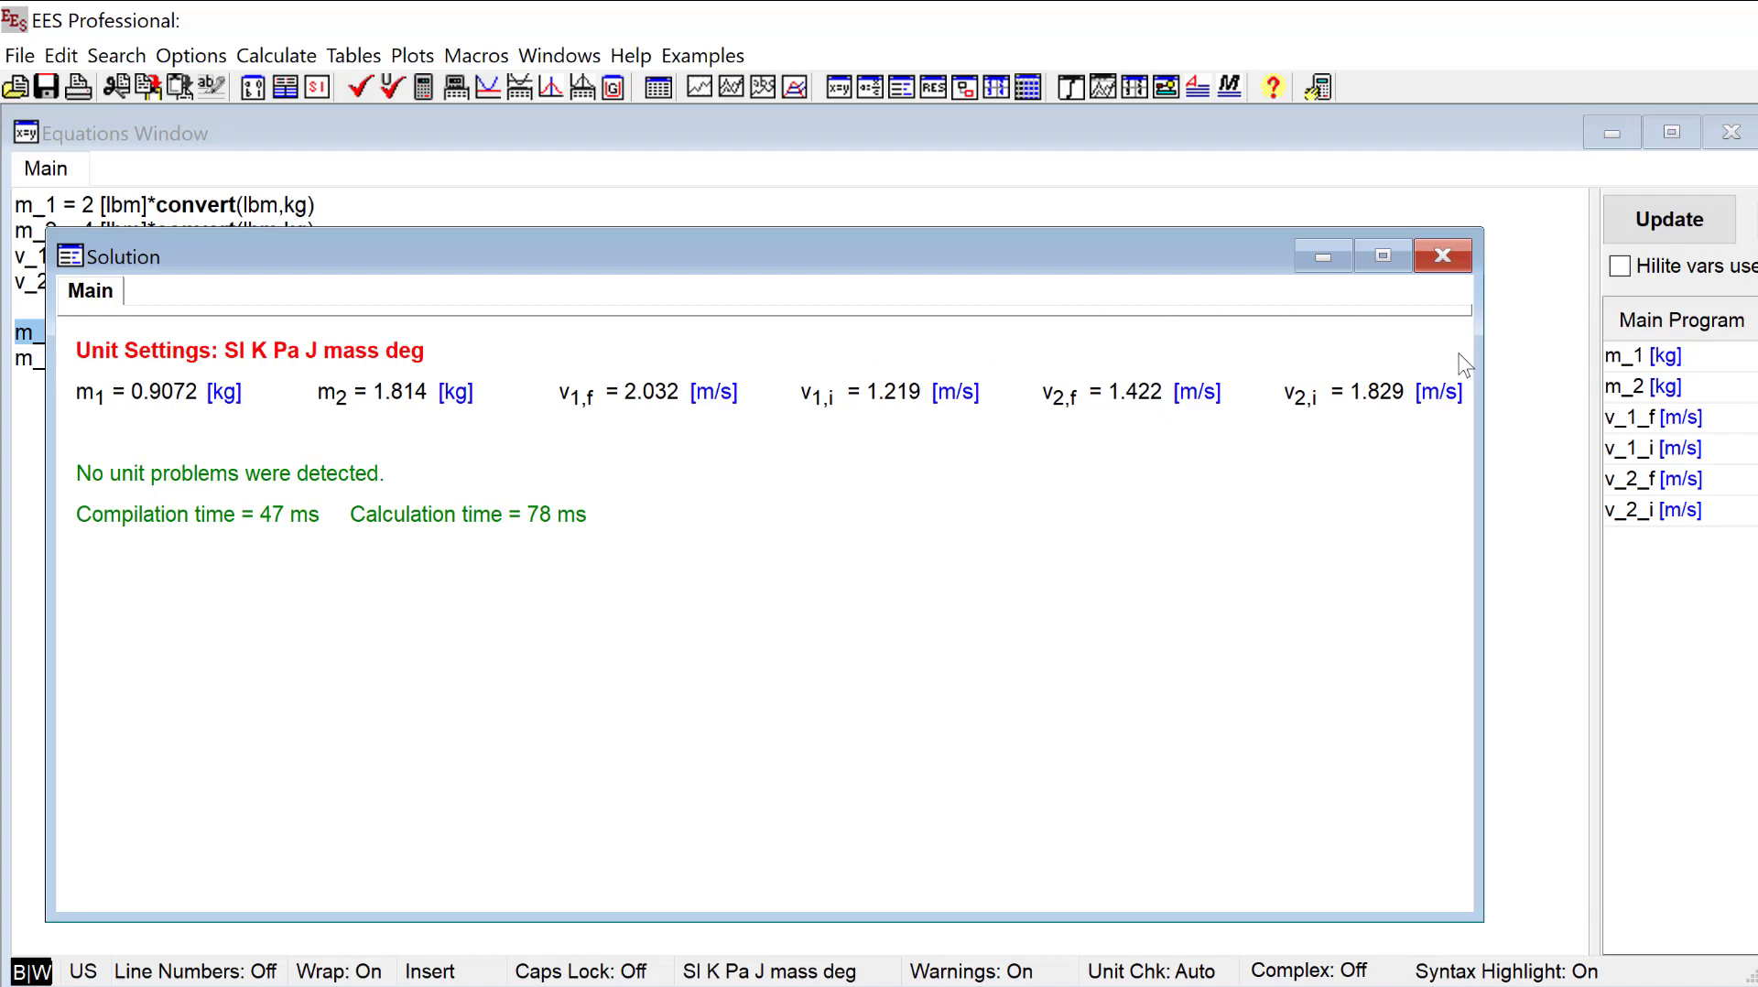
Open the Diagram Window and draw a large circle near its upper left.
left_click(1534, 382)
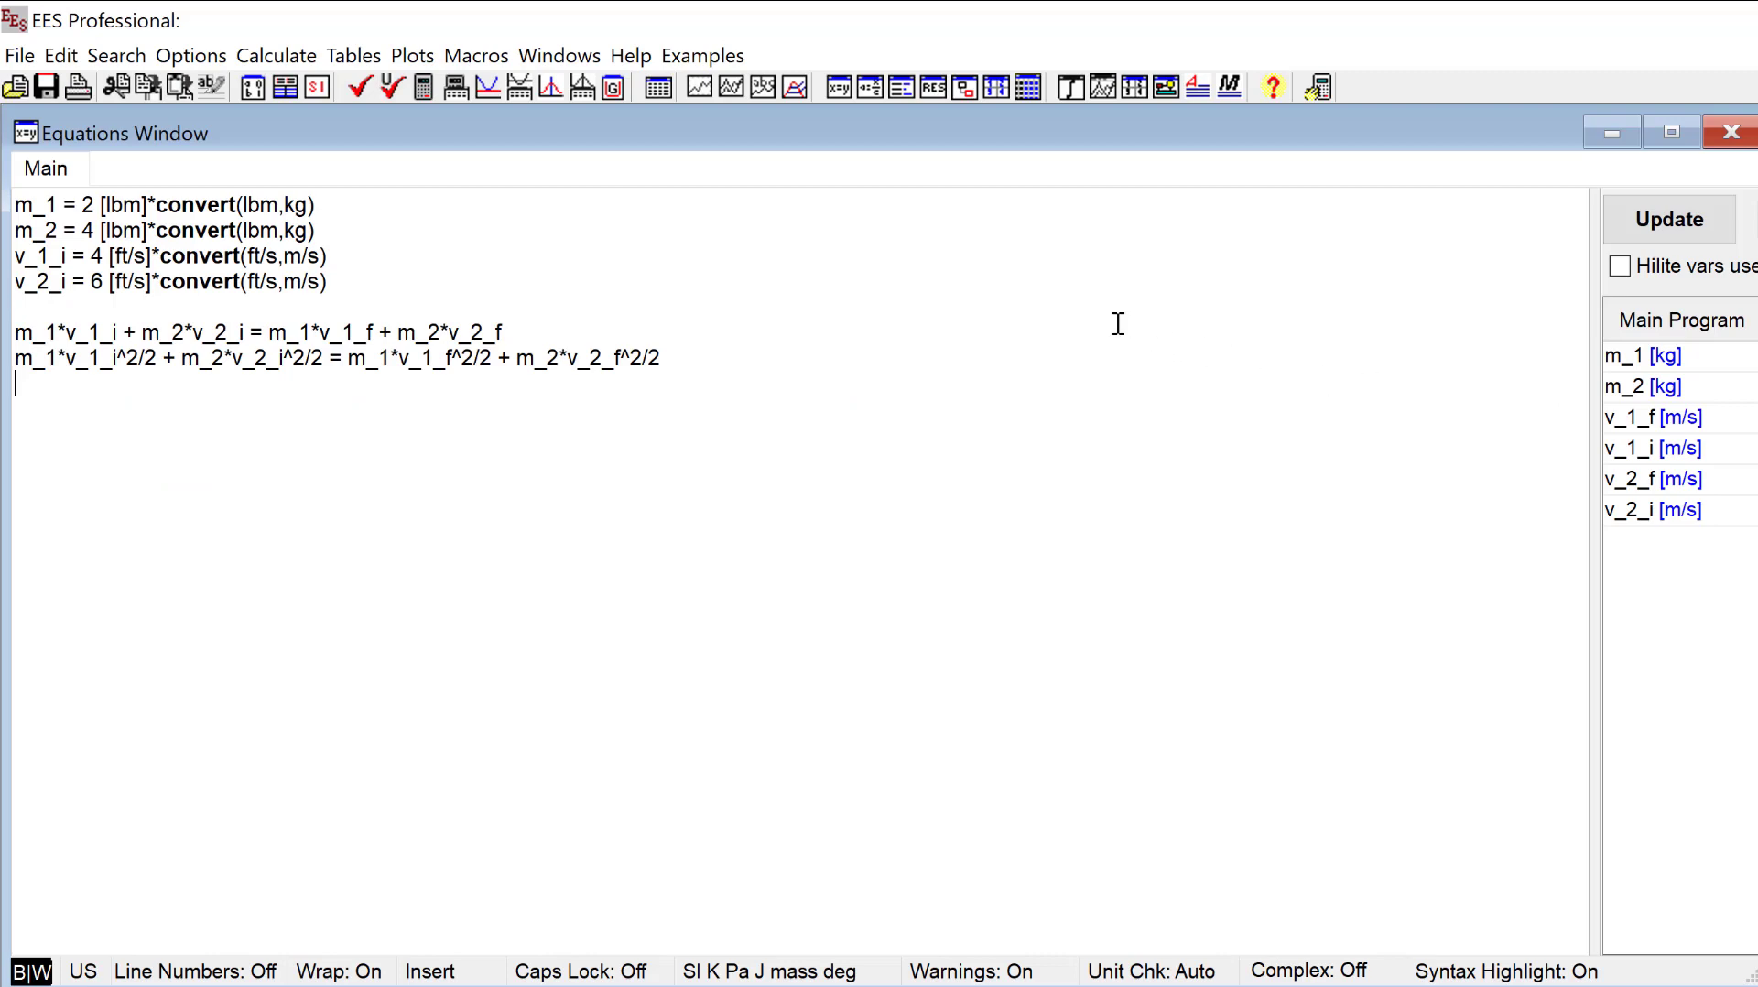
left_click(1167, 86)
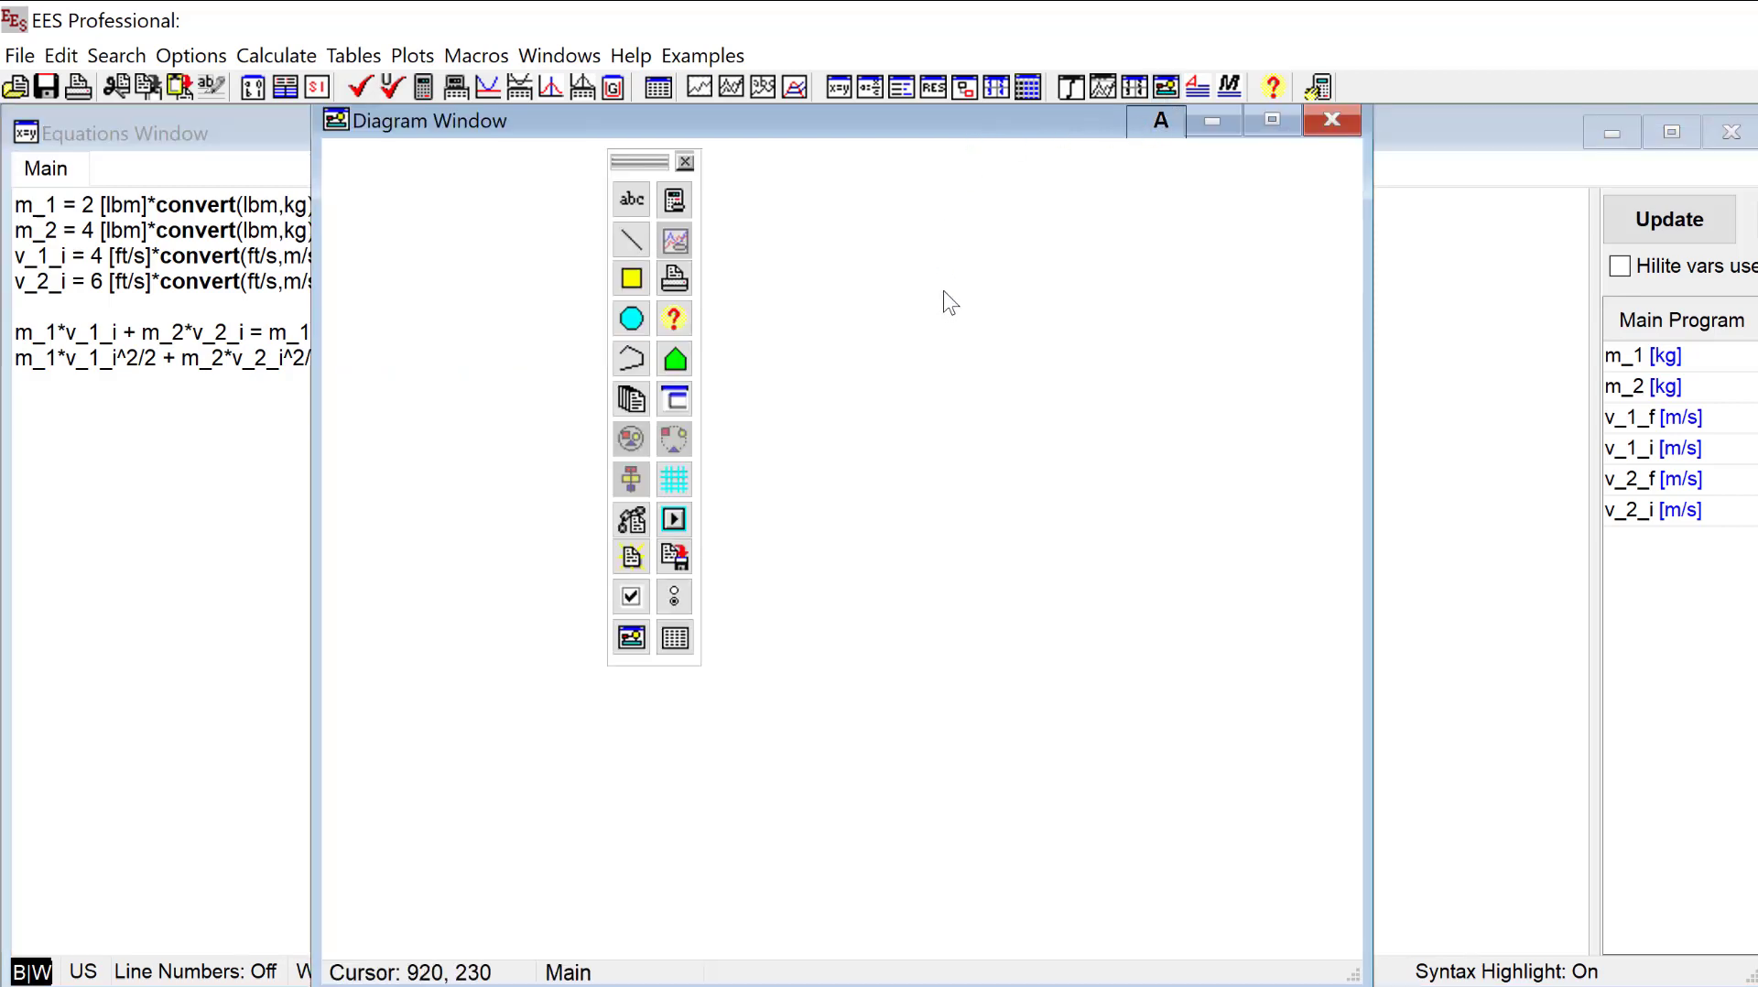
left_click_drag(631, 164, 1311, 194)
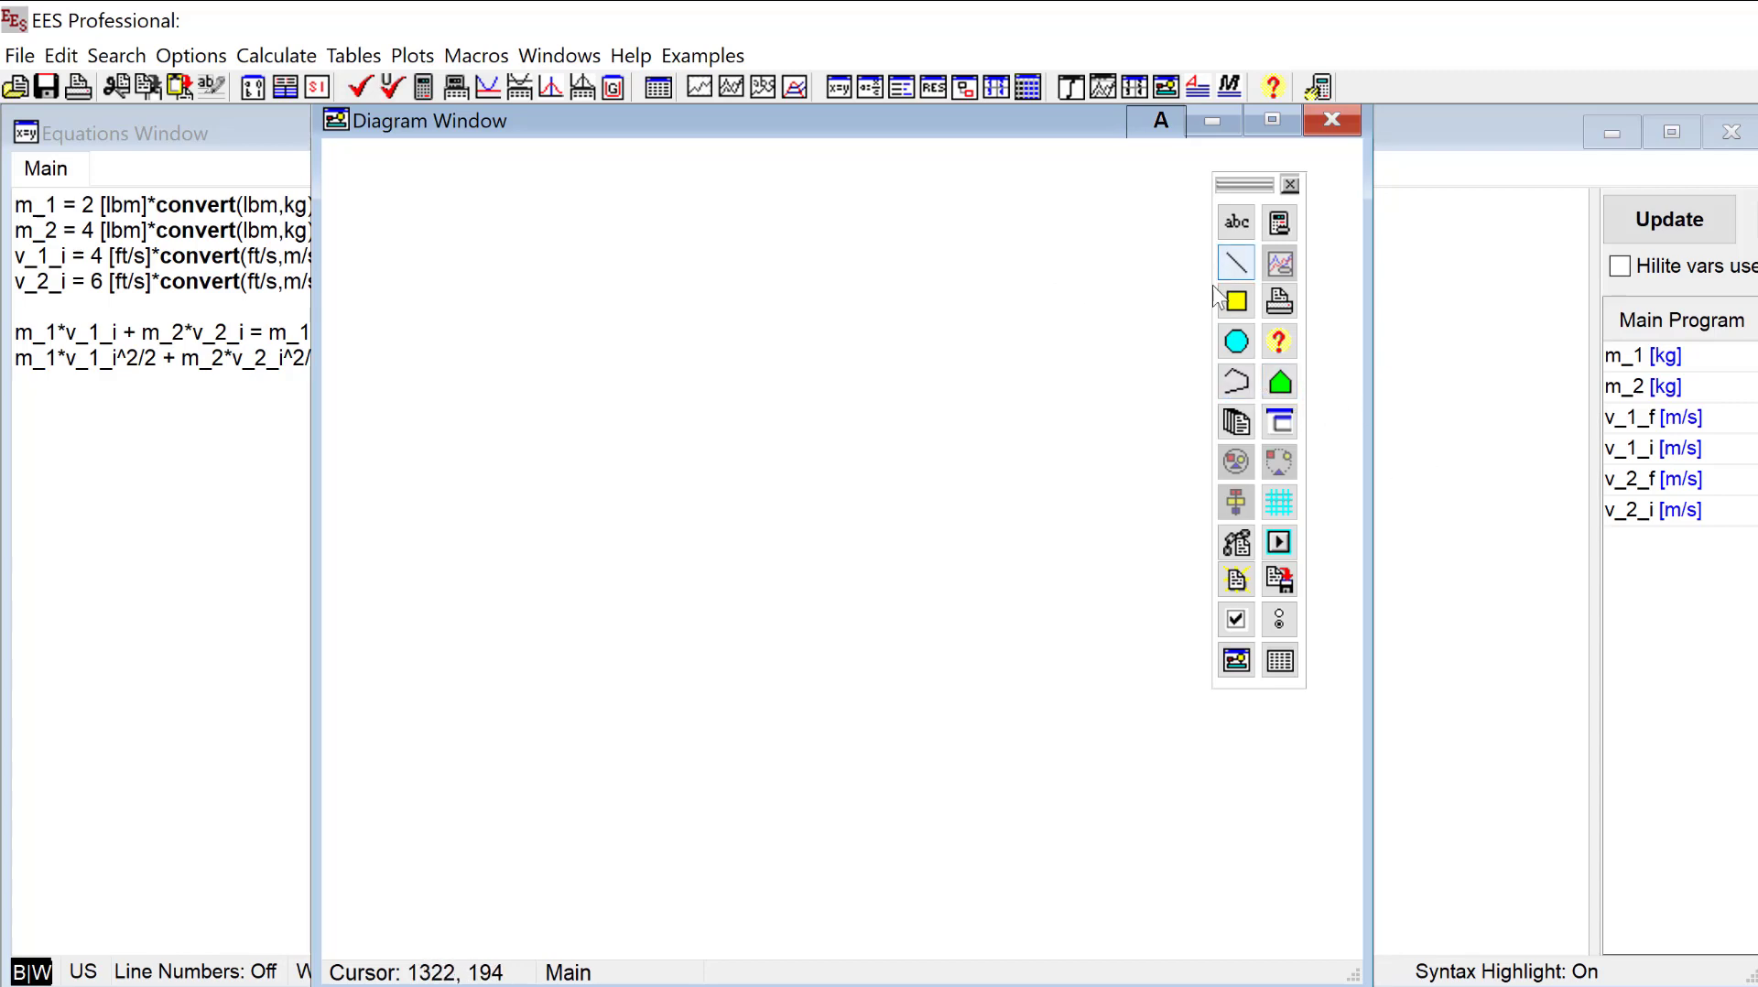
left_click(1236, 342)
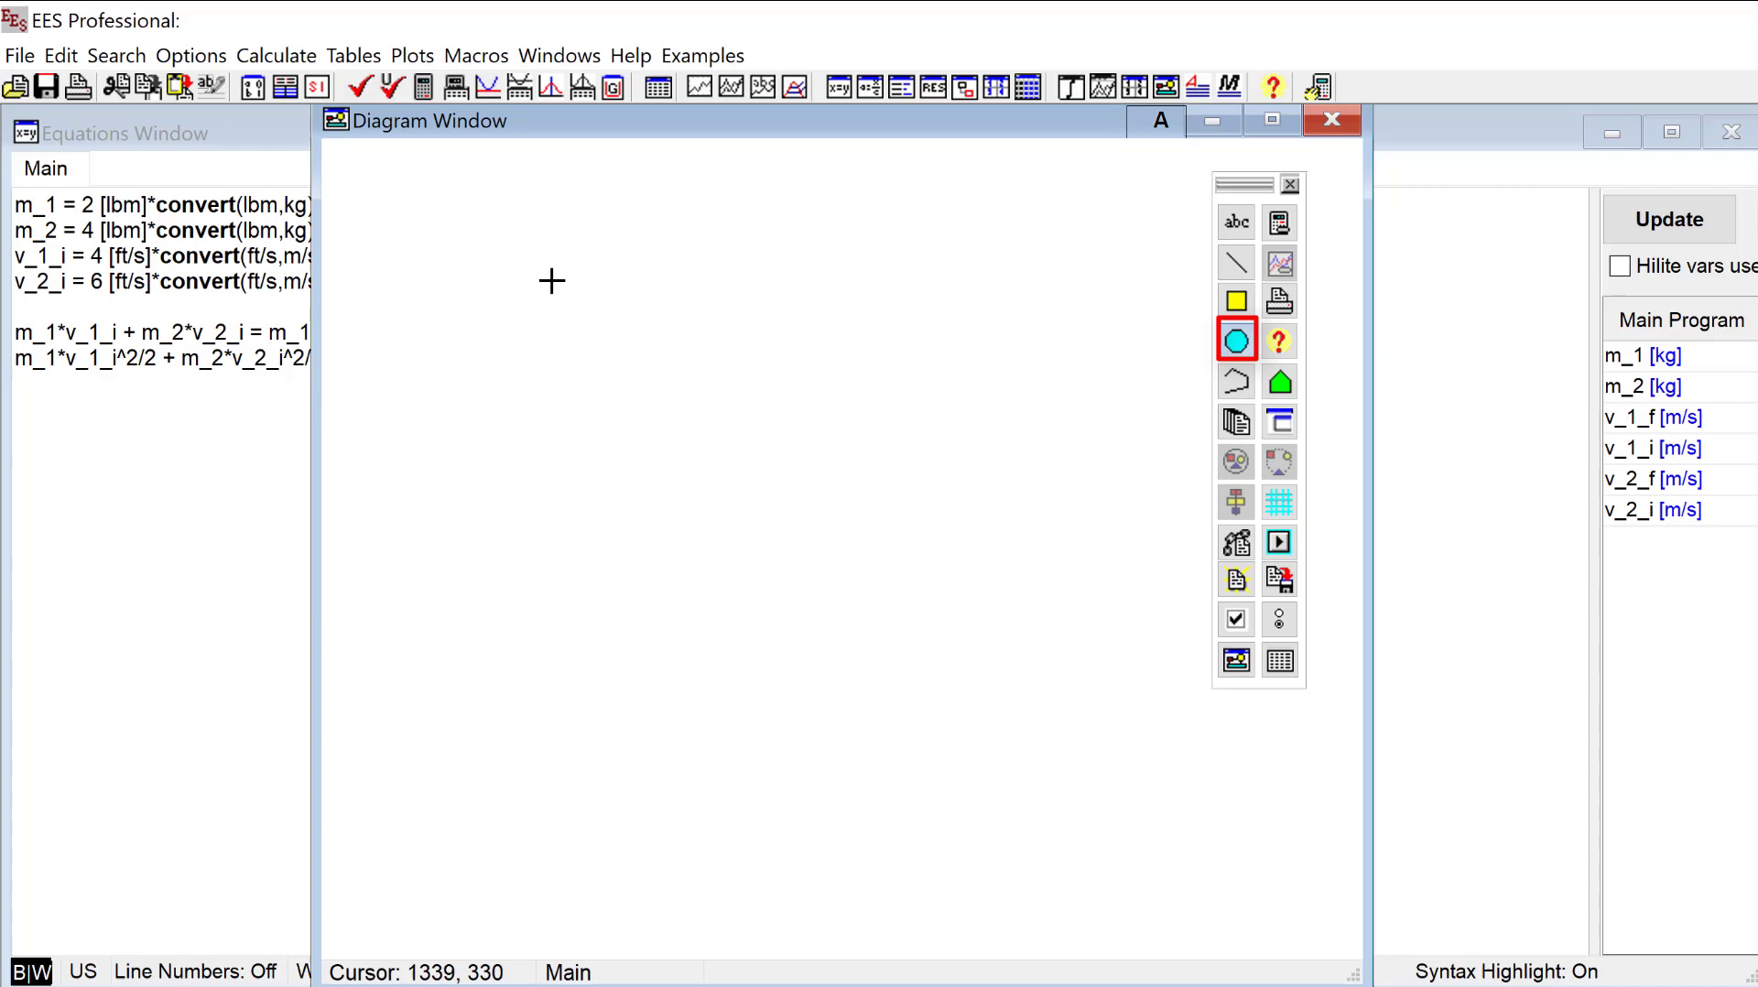
left_click_drag(558, 275, 700, 418)
Set the circle's fill colour to red in its Properties.
right_click(638, 375)
left_click(696, 385)
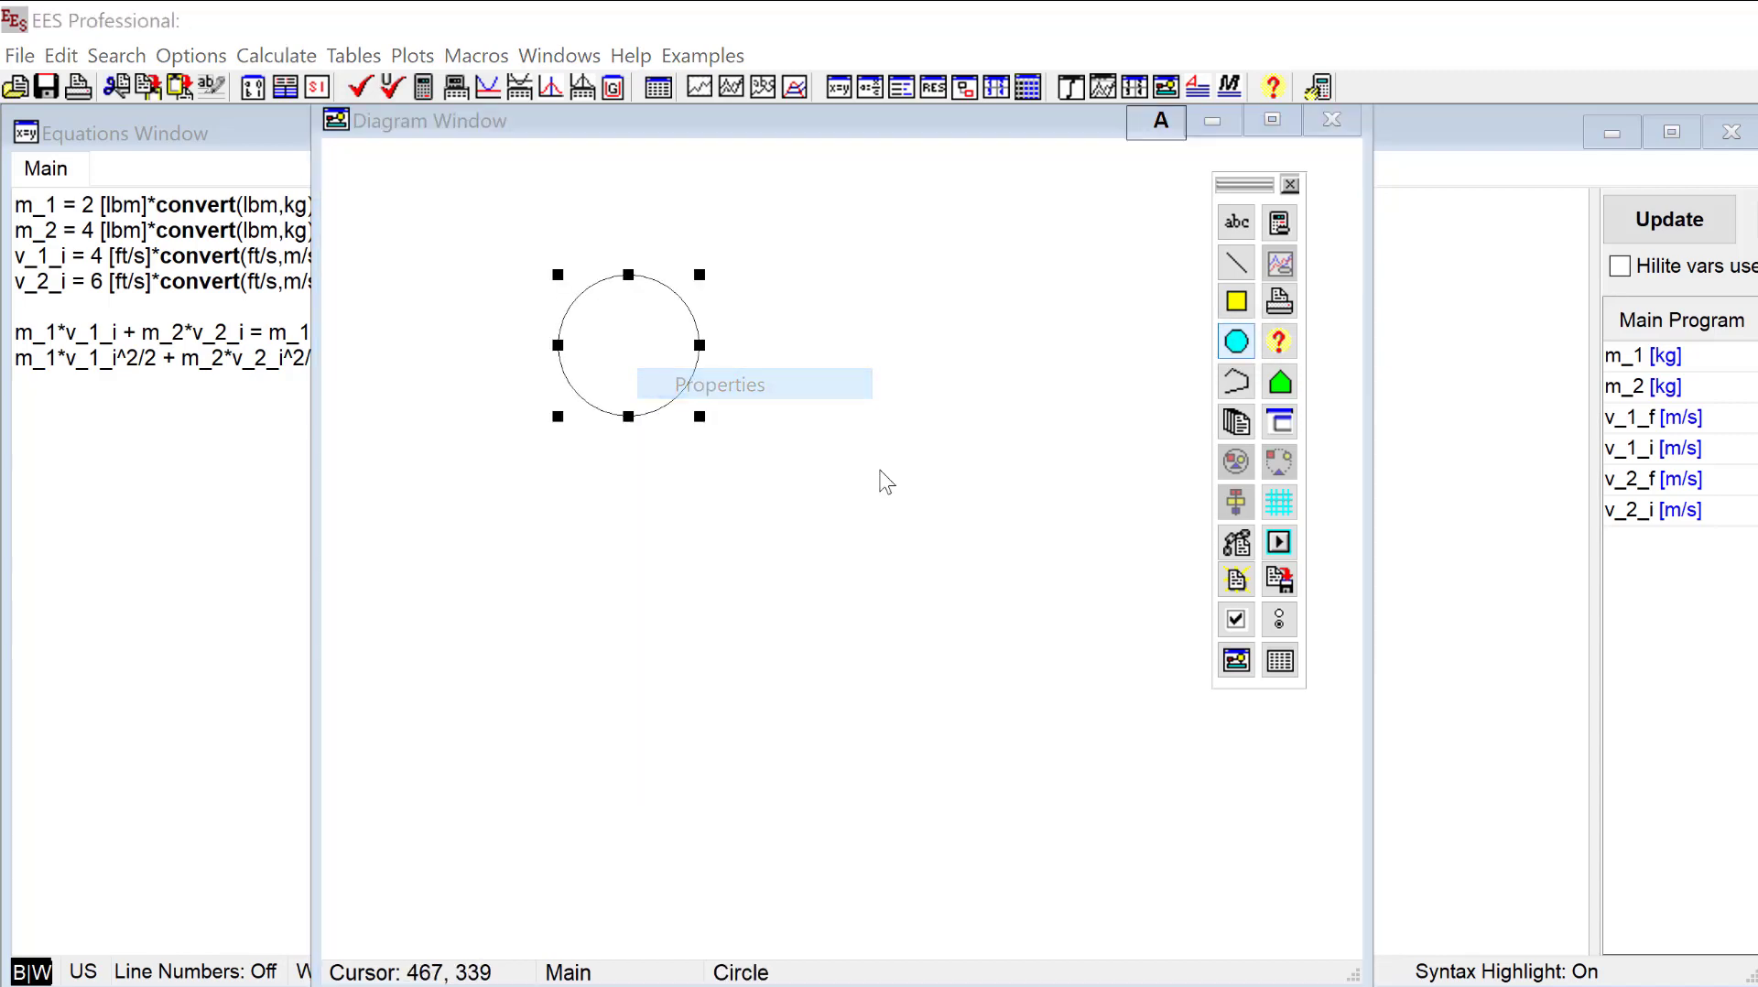
left_click(1414, 590)
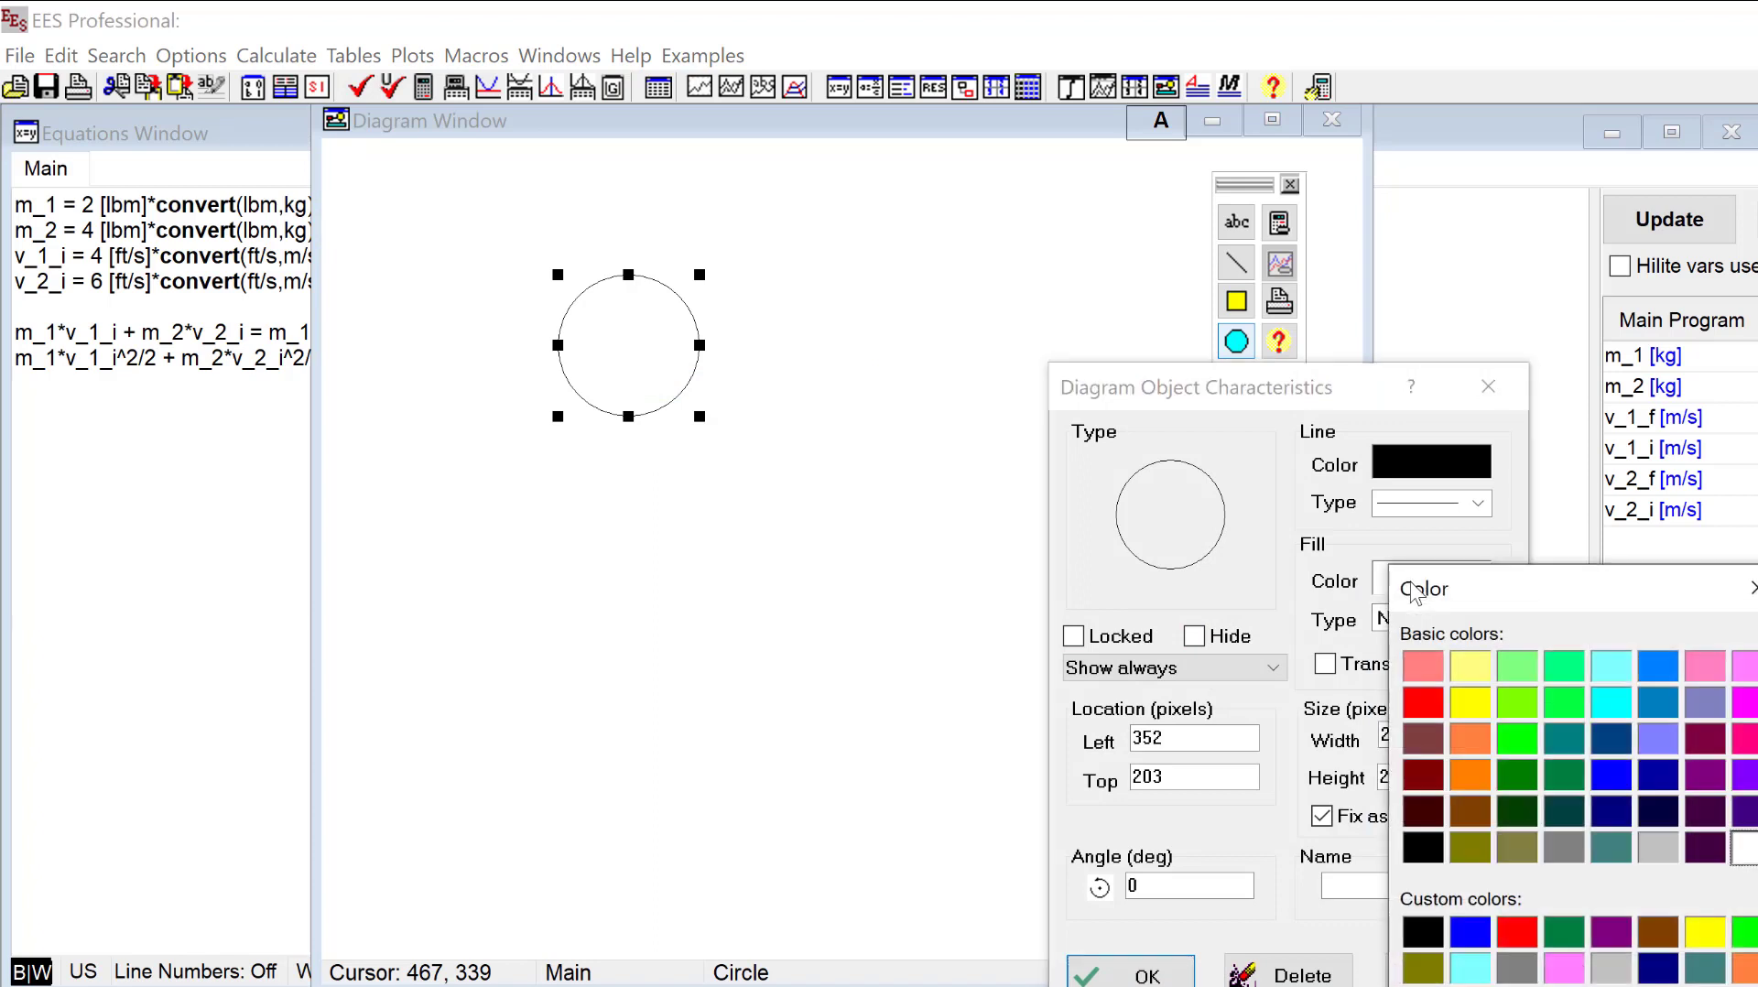
left_click(1432, 712)
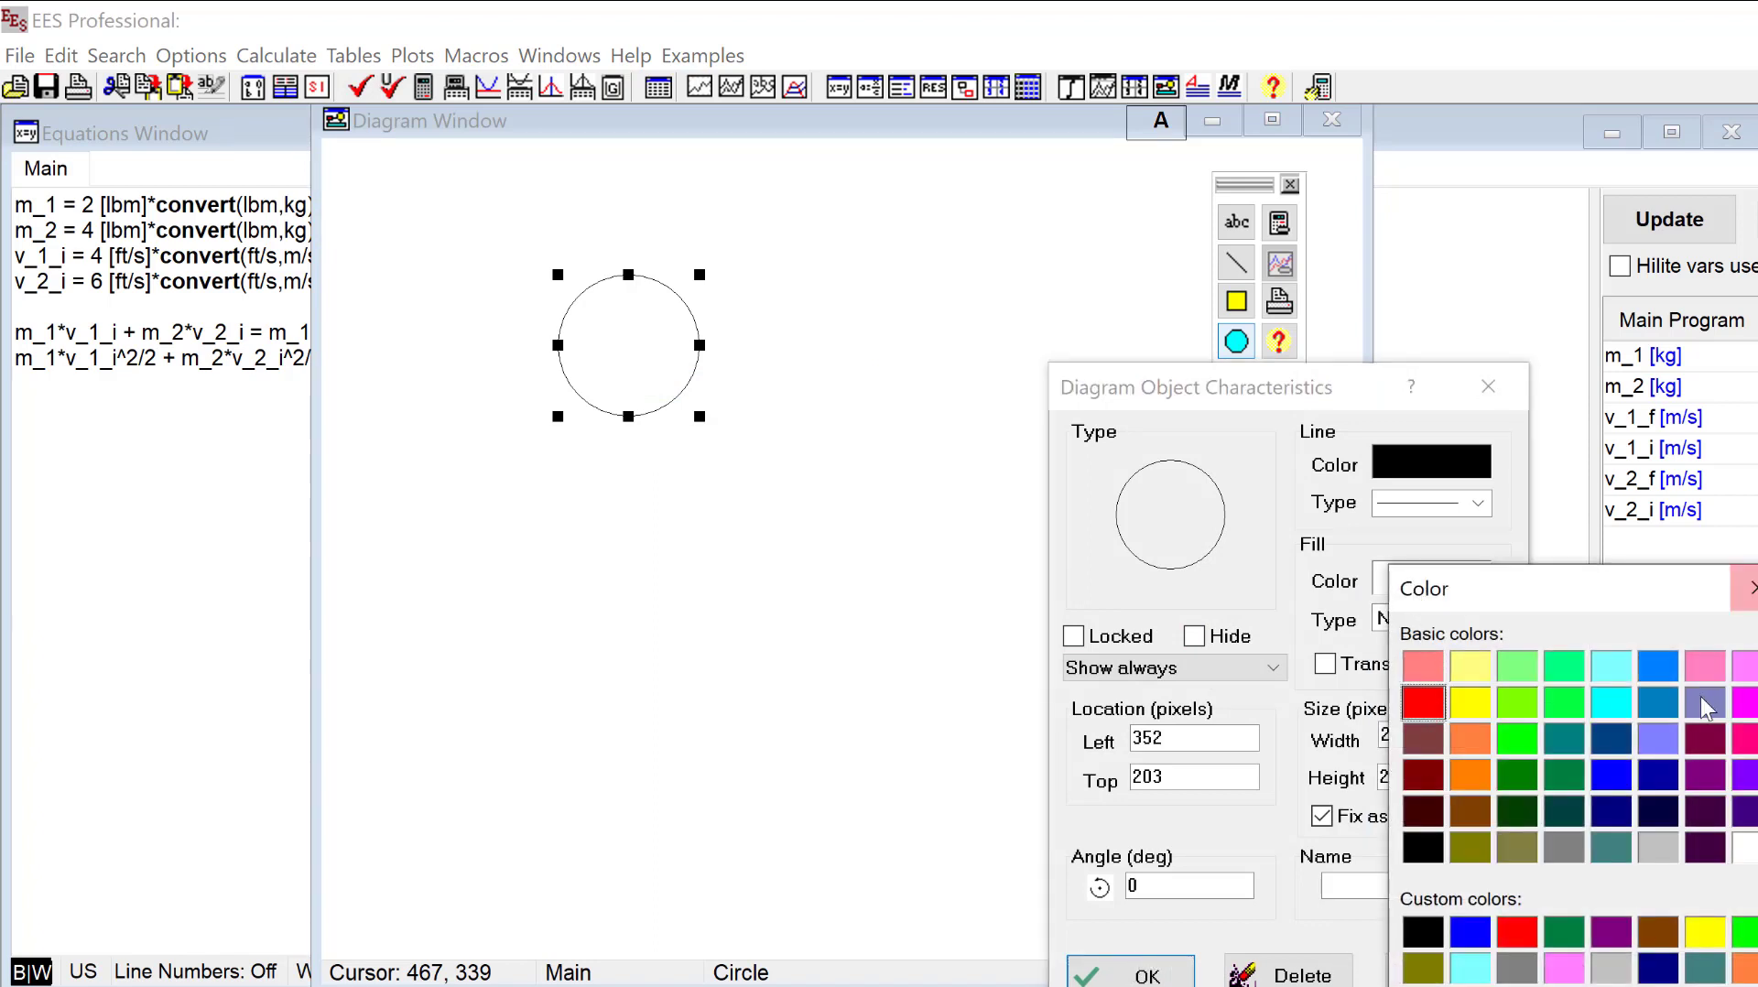
left_click_drag(1574, 608, 1356, 426)
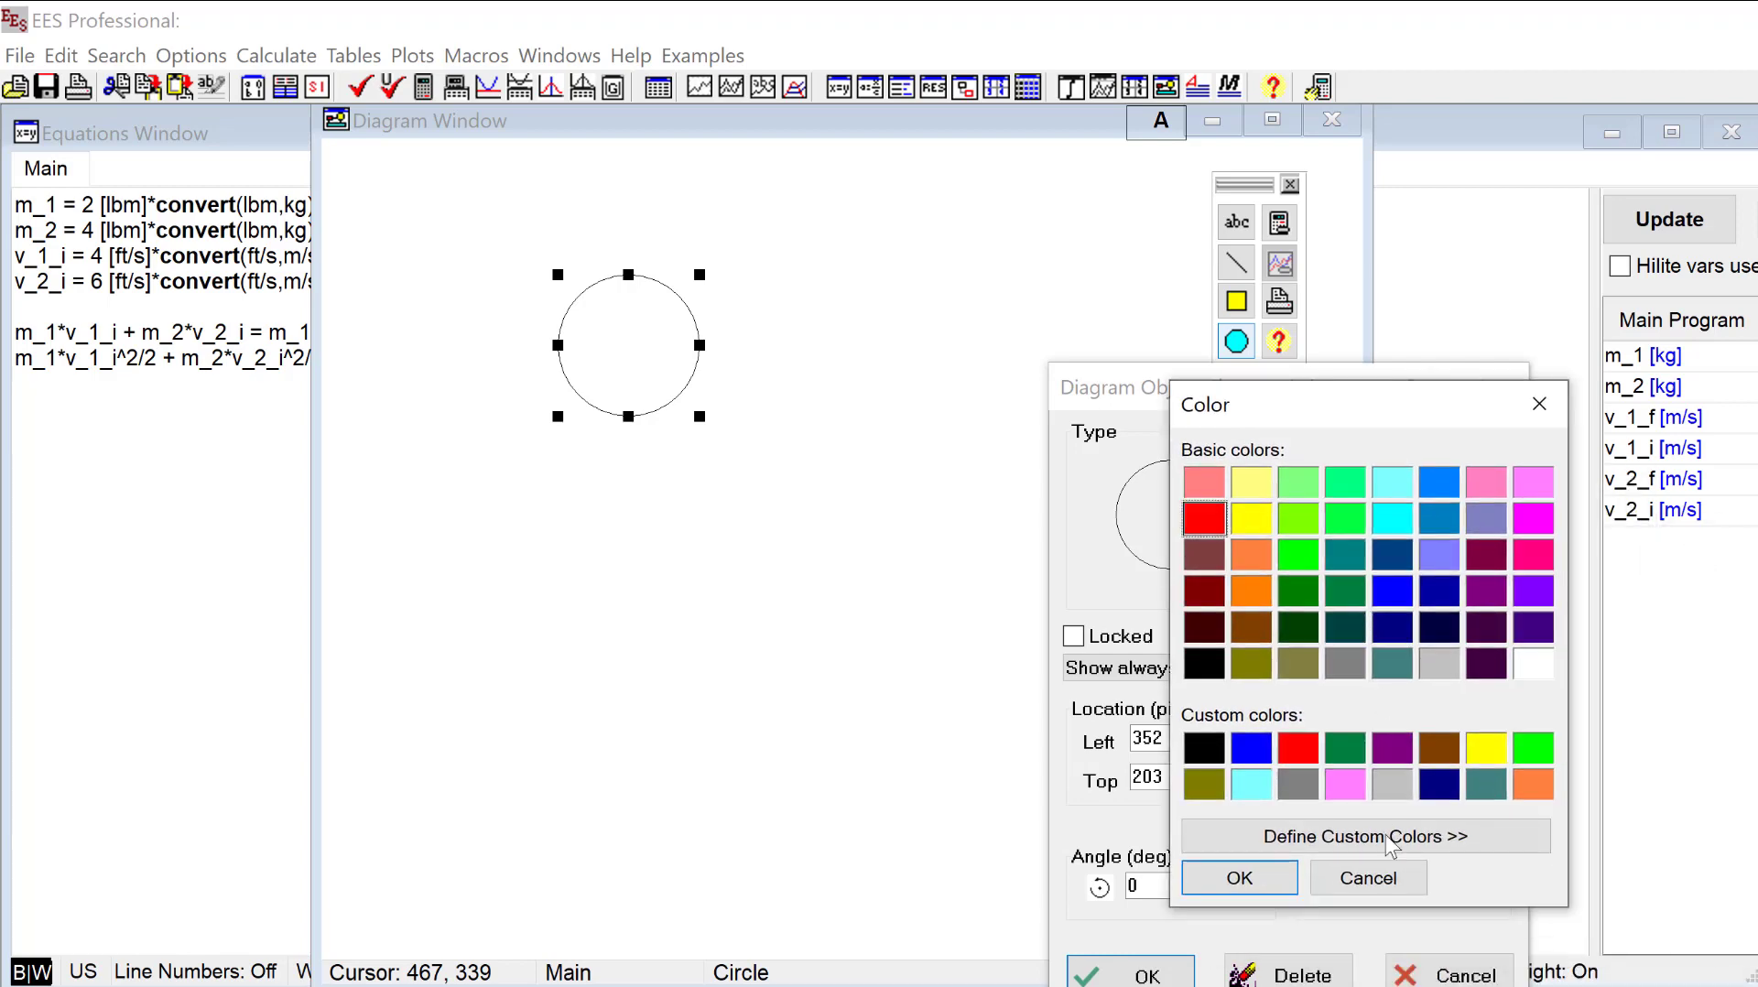
left_click(1240, 877)
left_click(1138, 970)
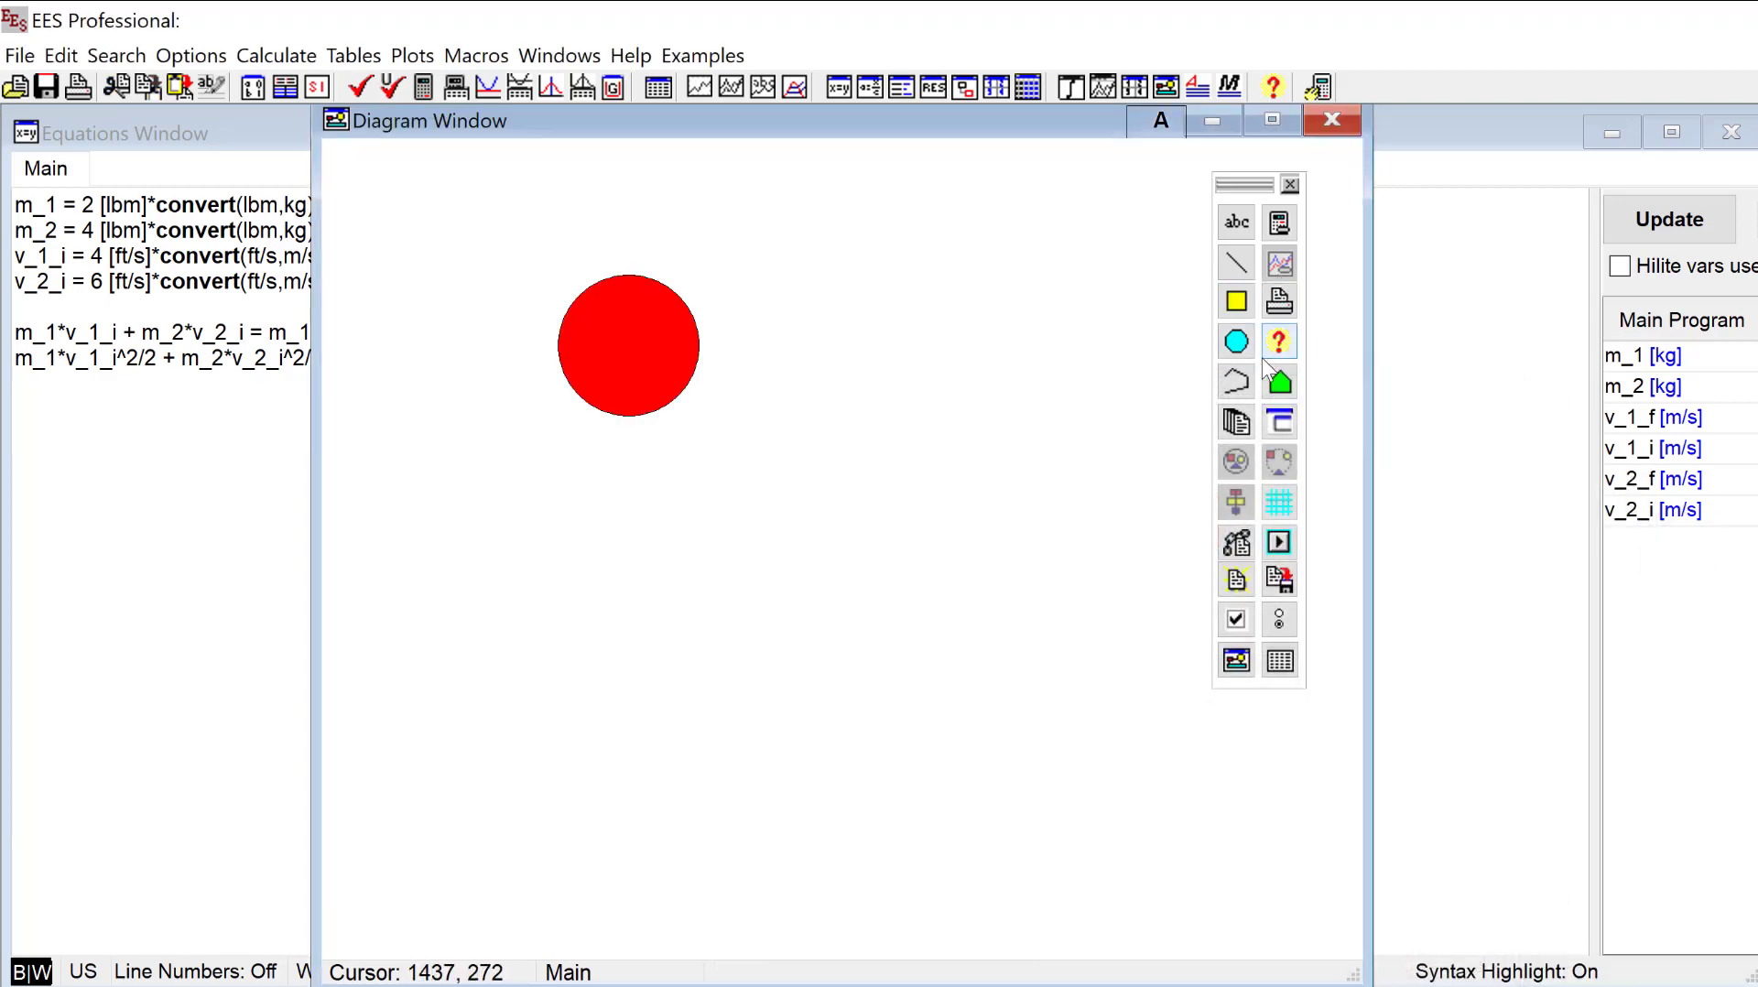
Draw a smaller circle right of the red one and fill it light cyan.
left_click(1236, 342)
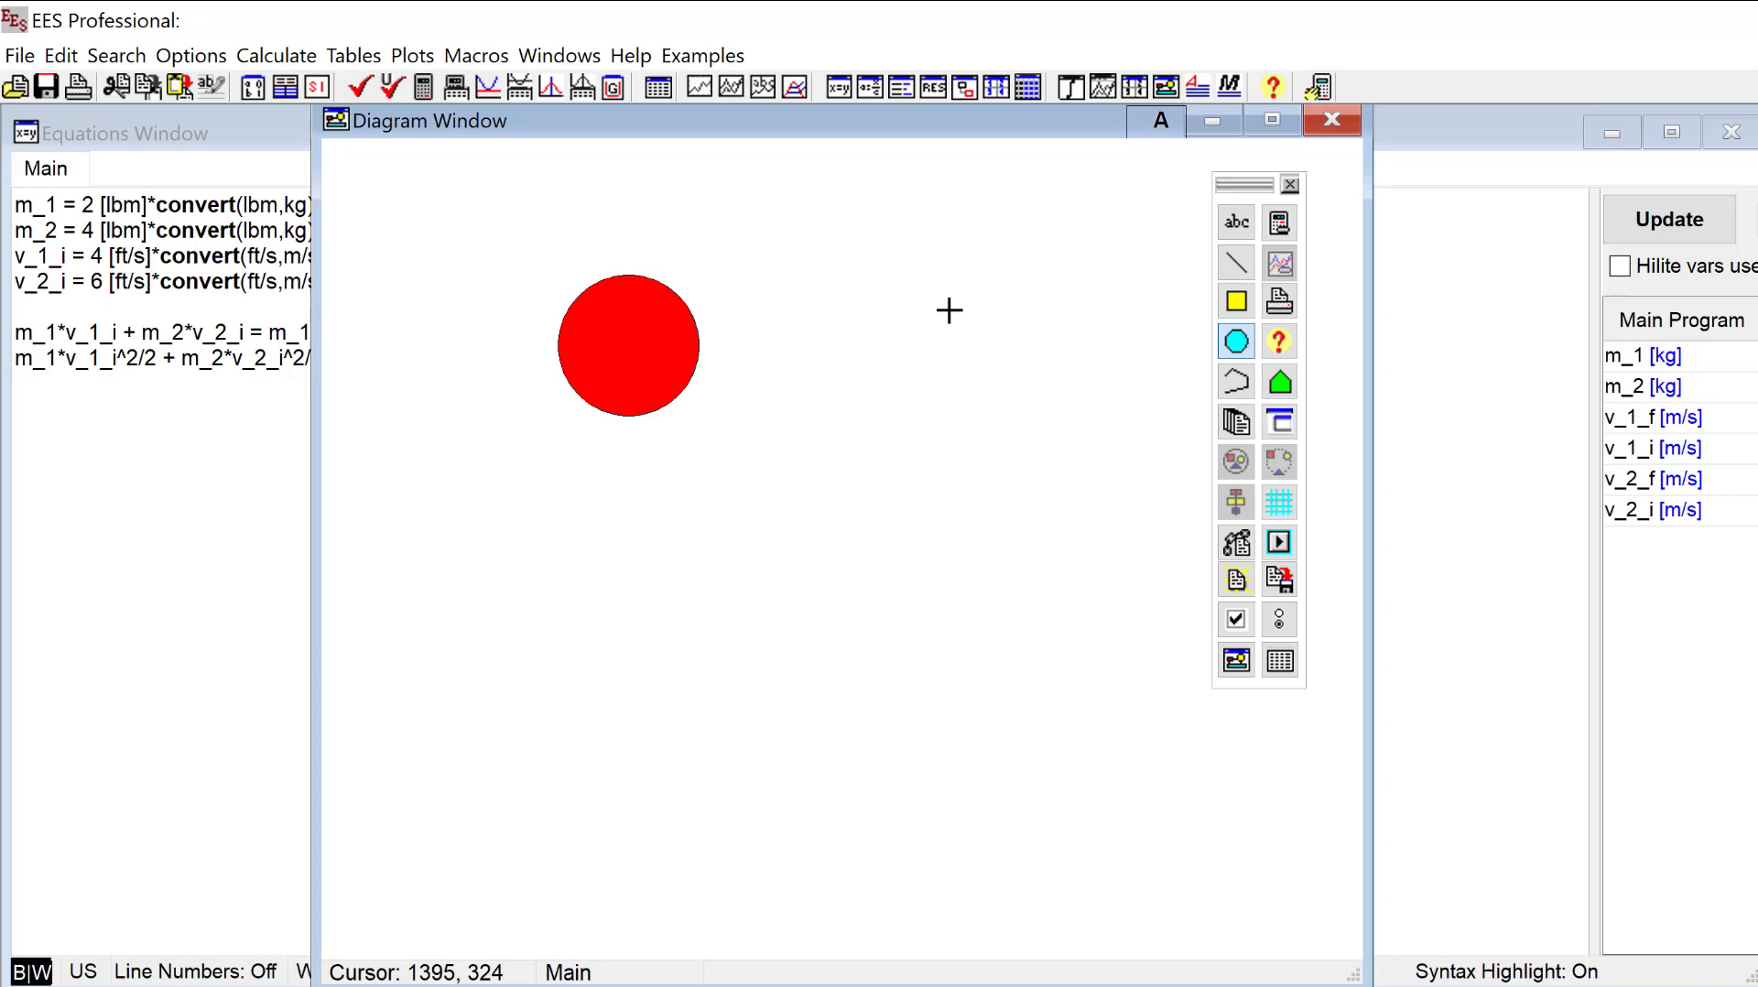
left_click_drag(949, 309, 962, 355)
right_click(986, 355)
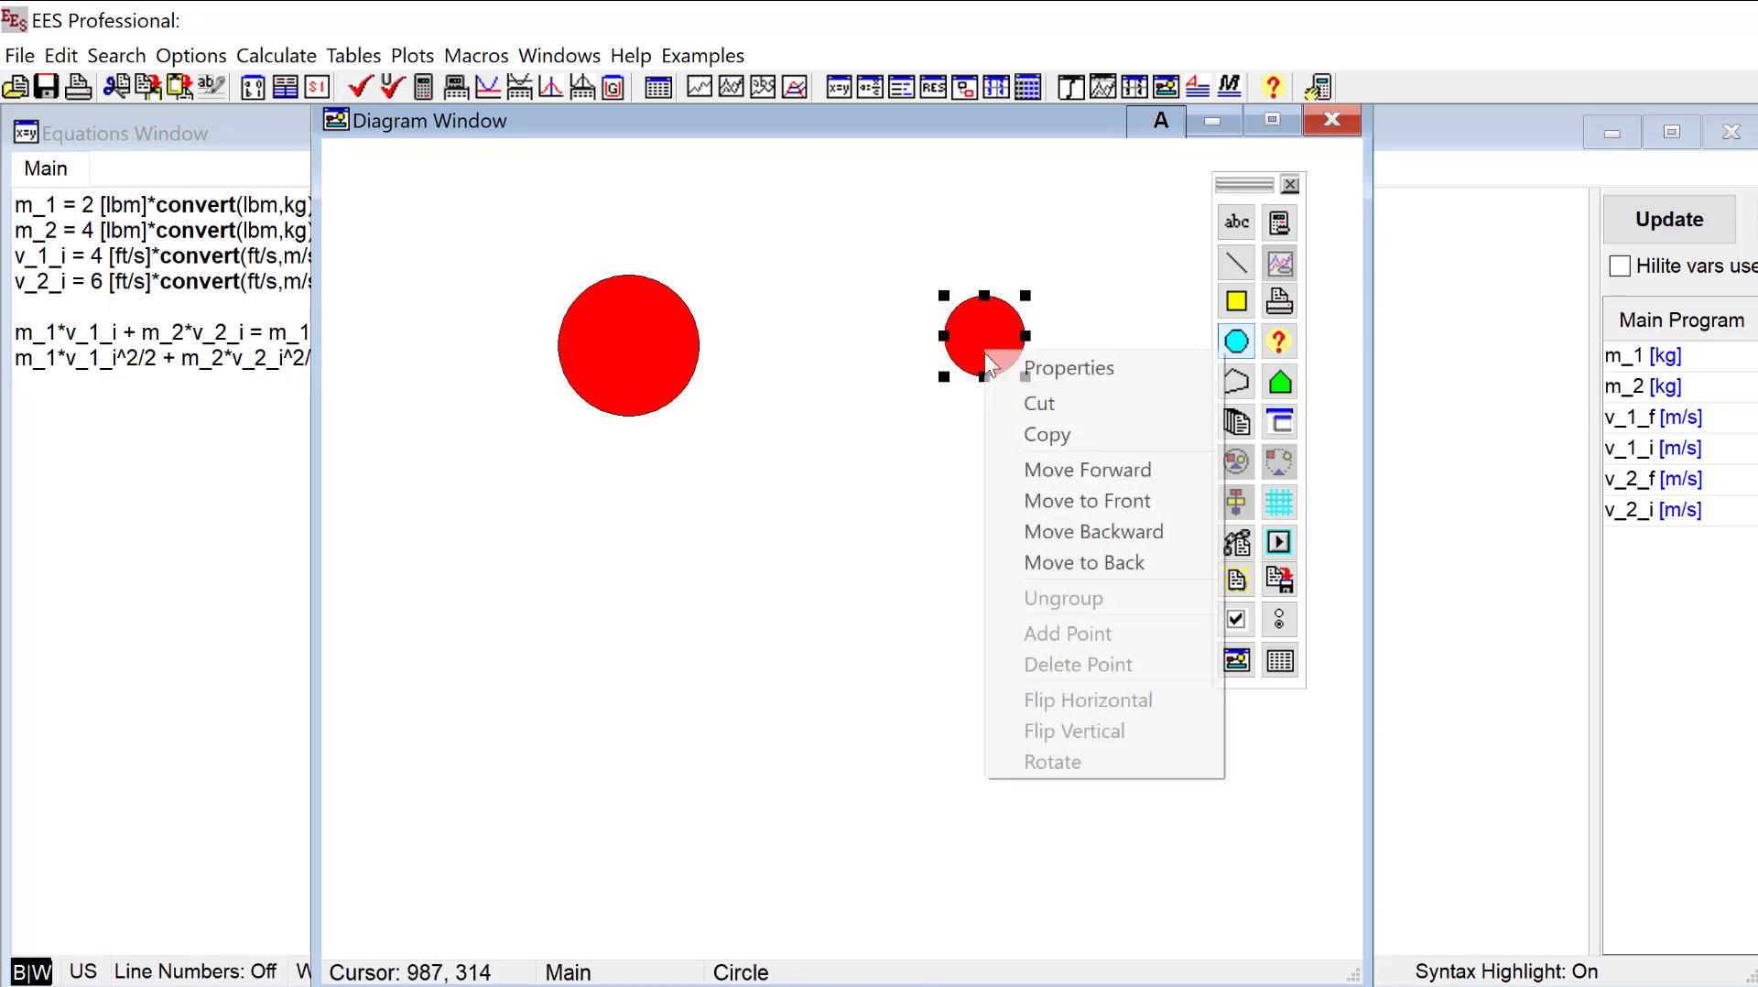
left_click(1117, 369)
left_click(1410, 575)
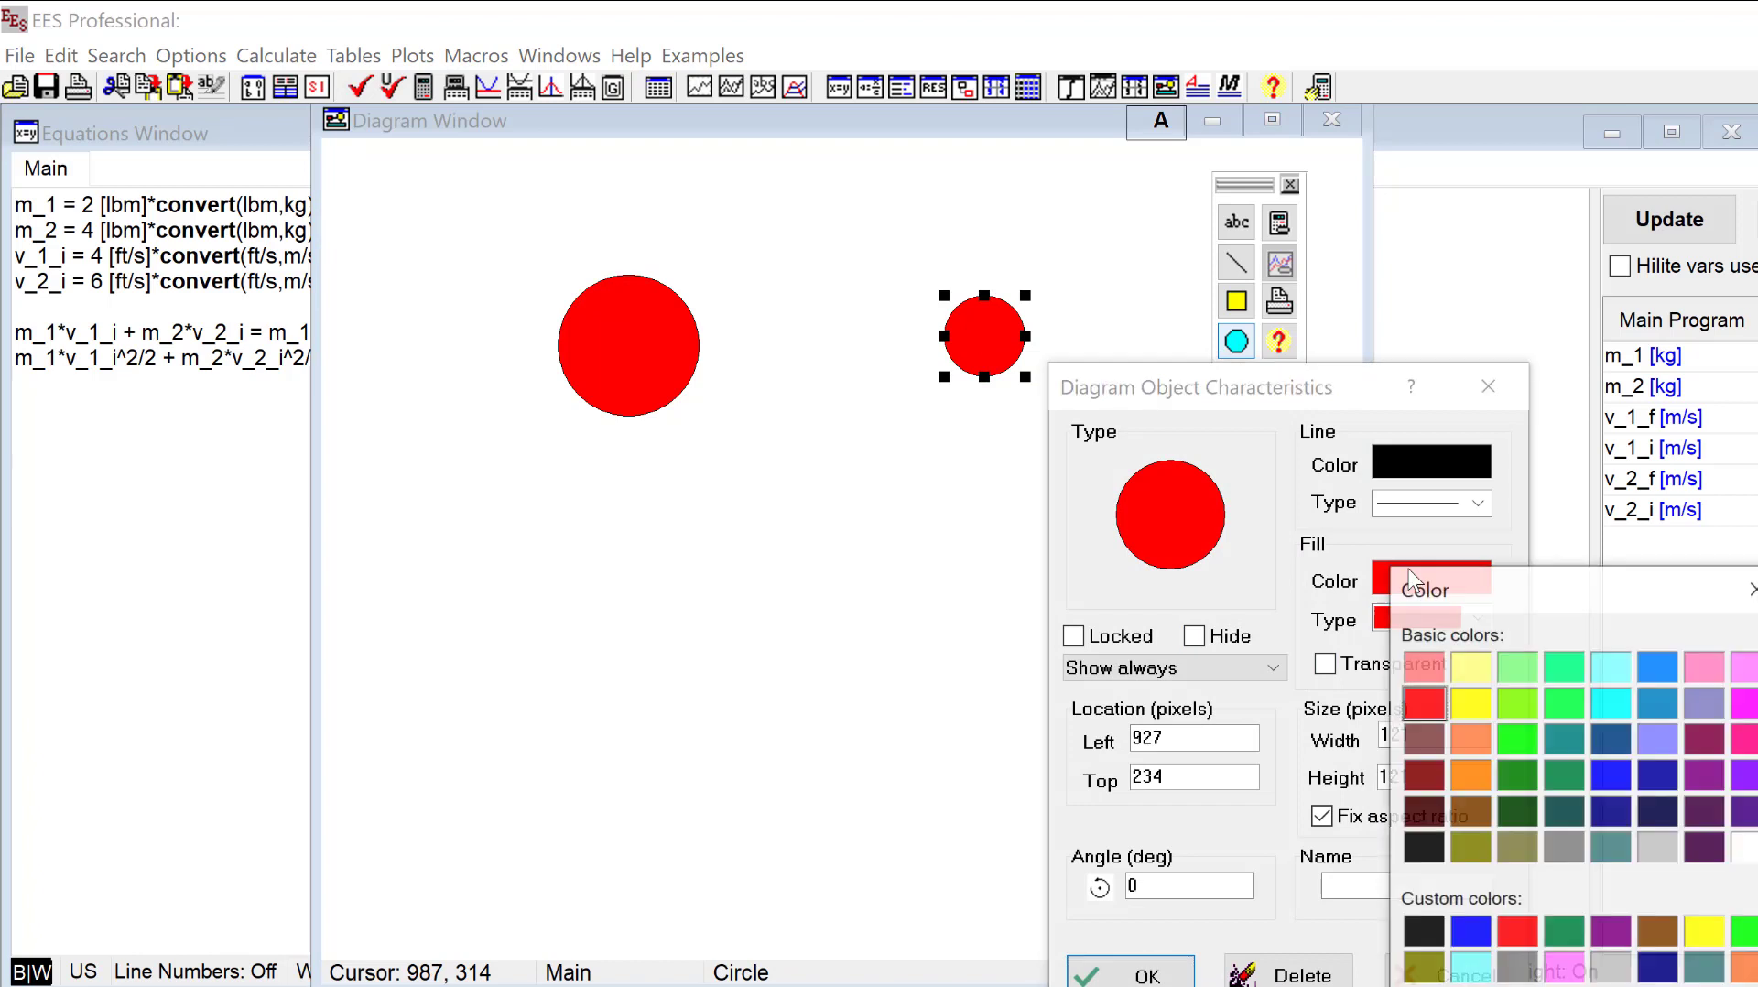
left_click(1614, 676)
left_click_drag(1614, 595, 1127, 375)
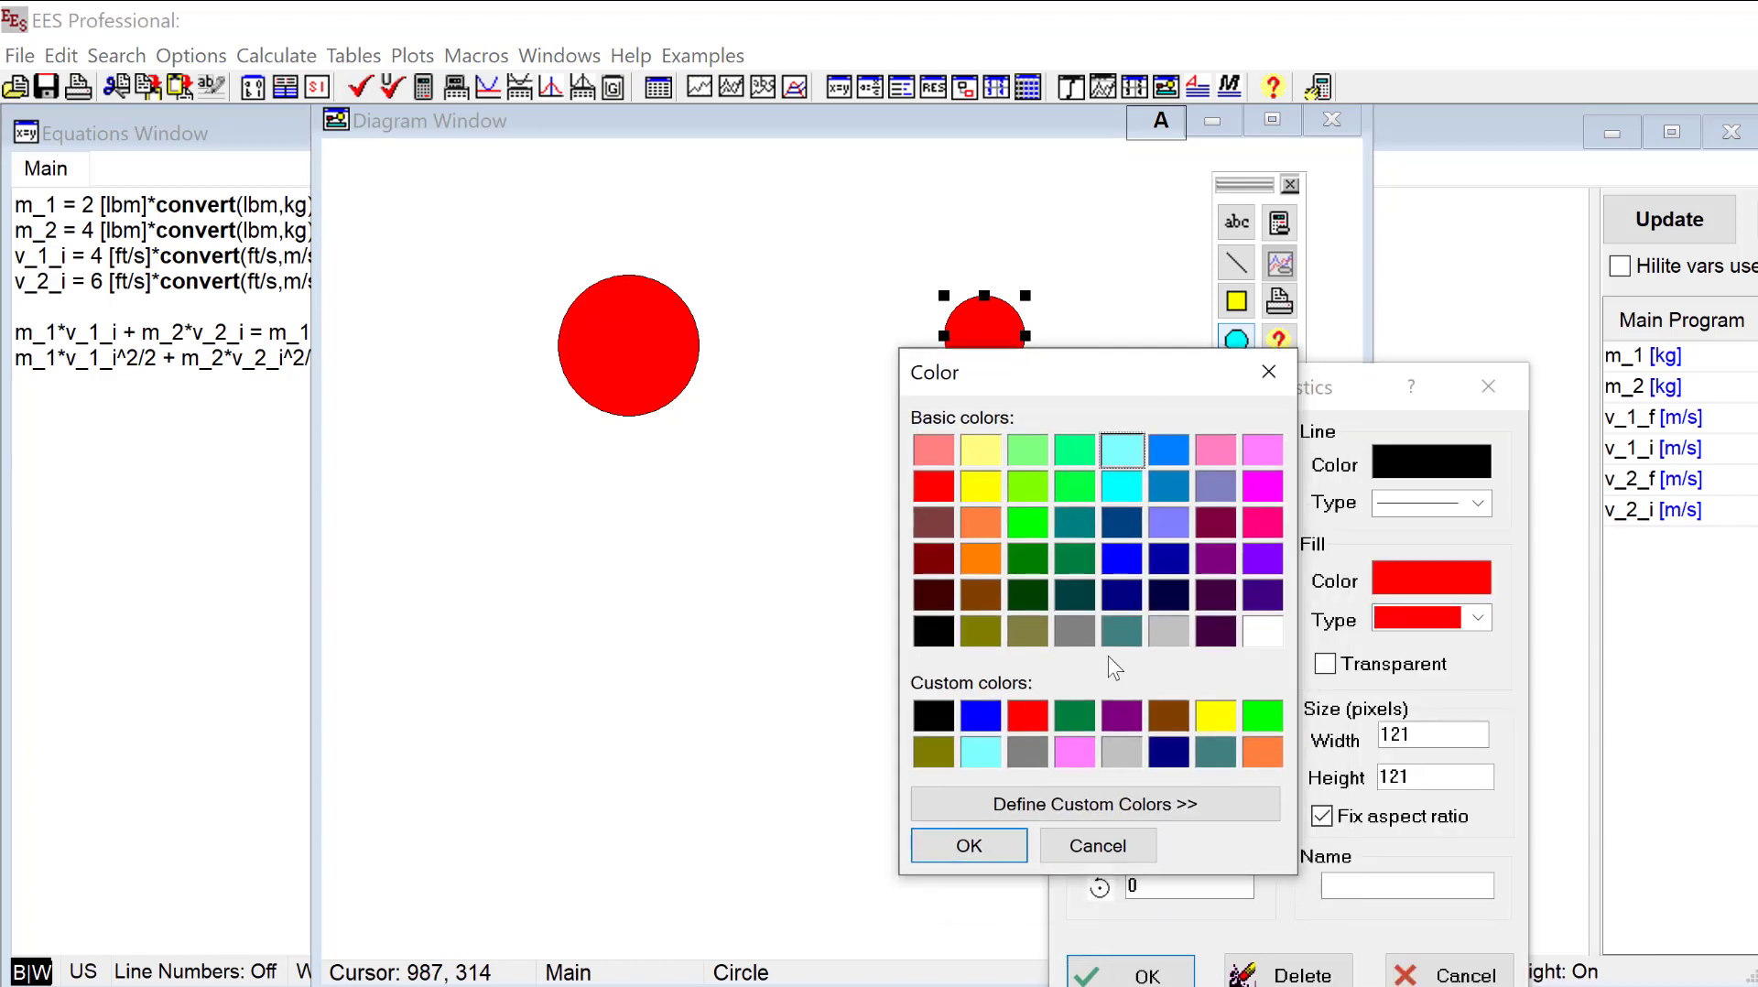
left_click(960, 843)
left_click(1103, 973)
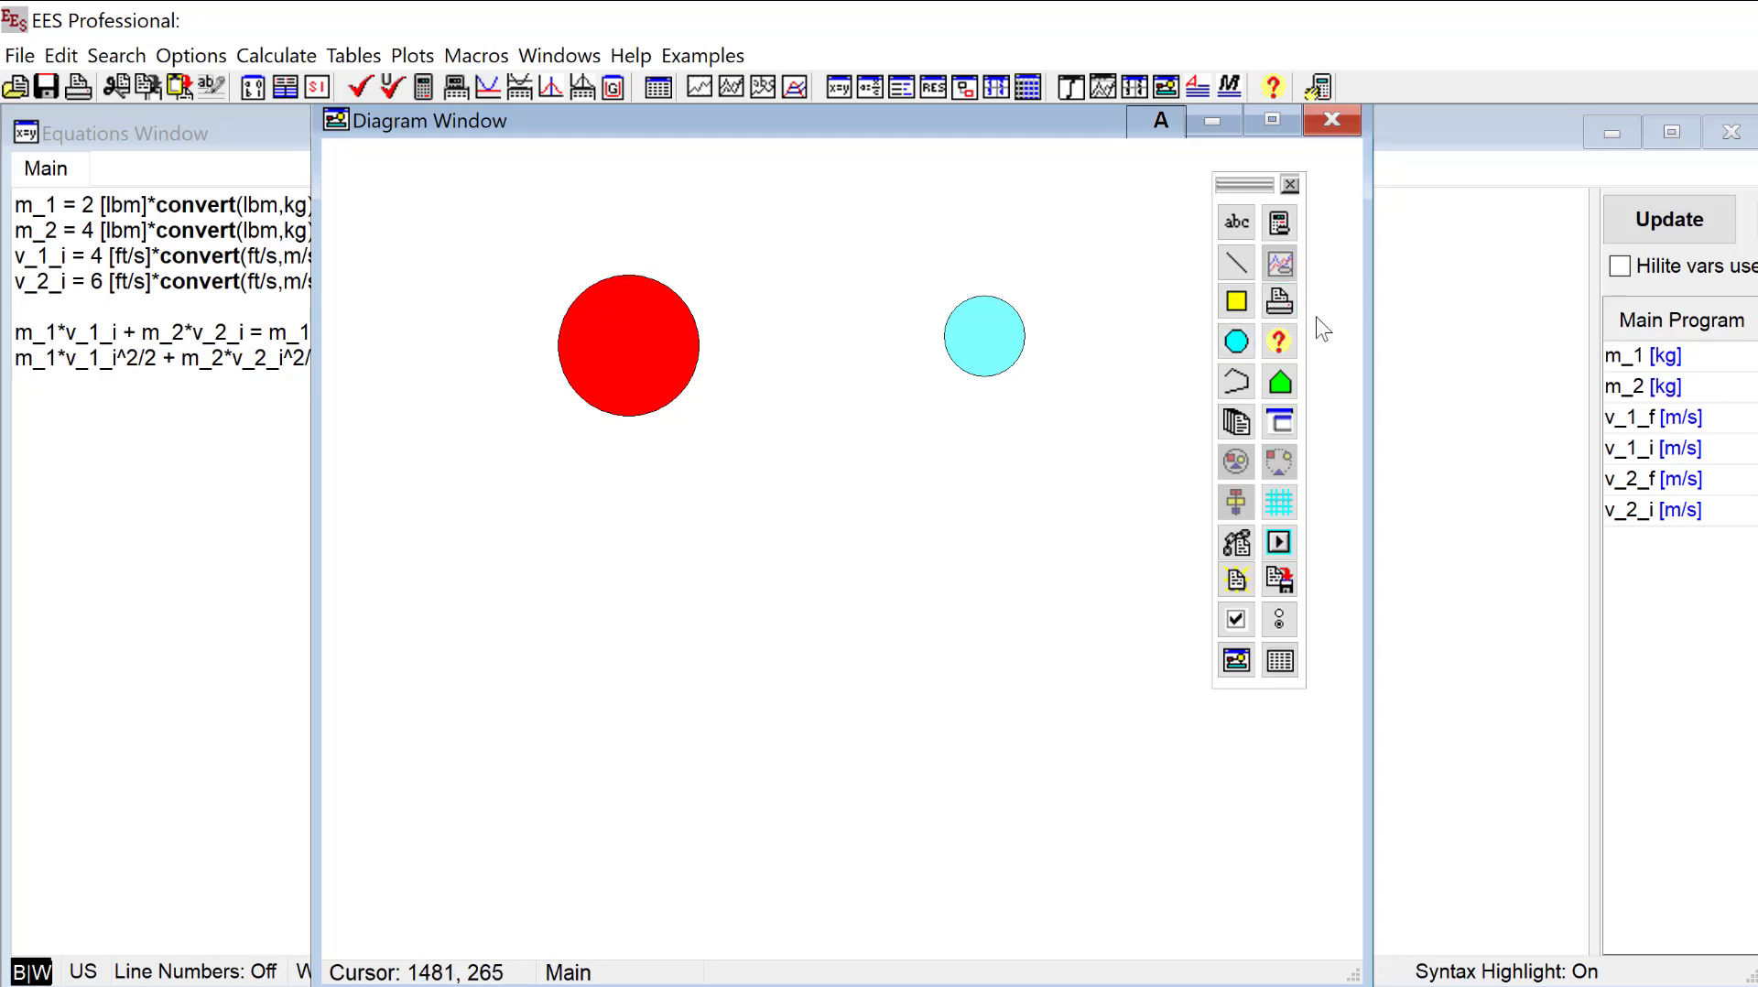
Wrap the four input equations in a $IfNot DiagramWindow … $EndIf block.
left_click(1250, 233)
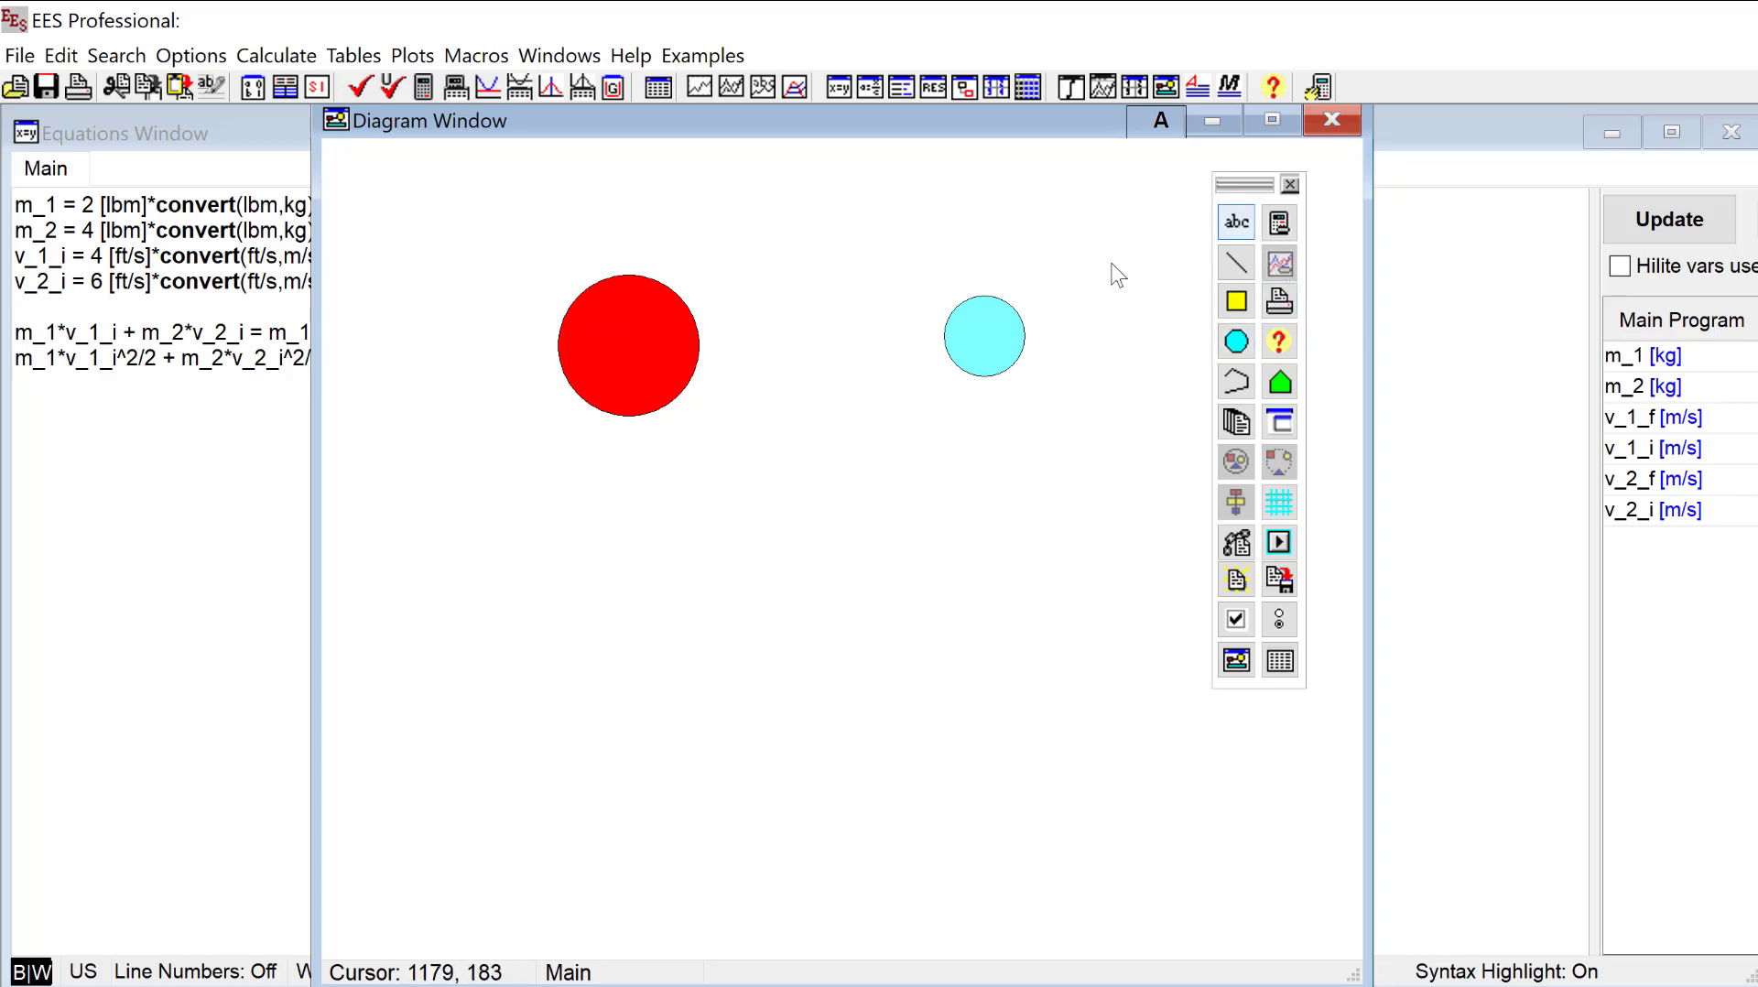
left_click(246, 289)
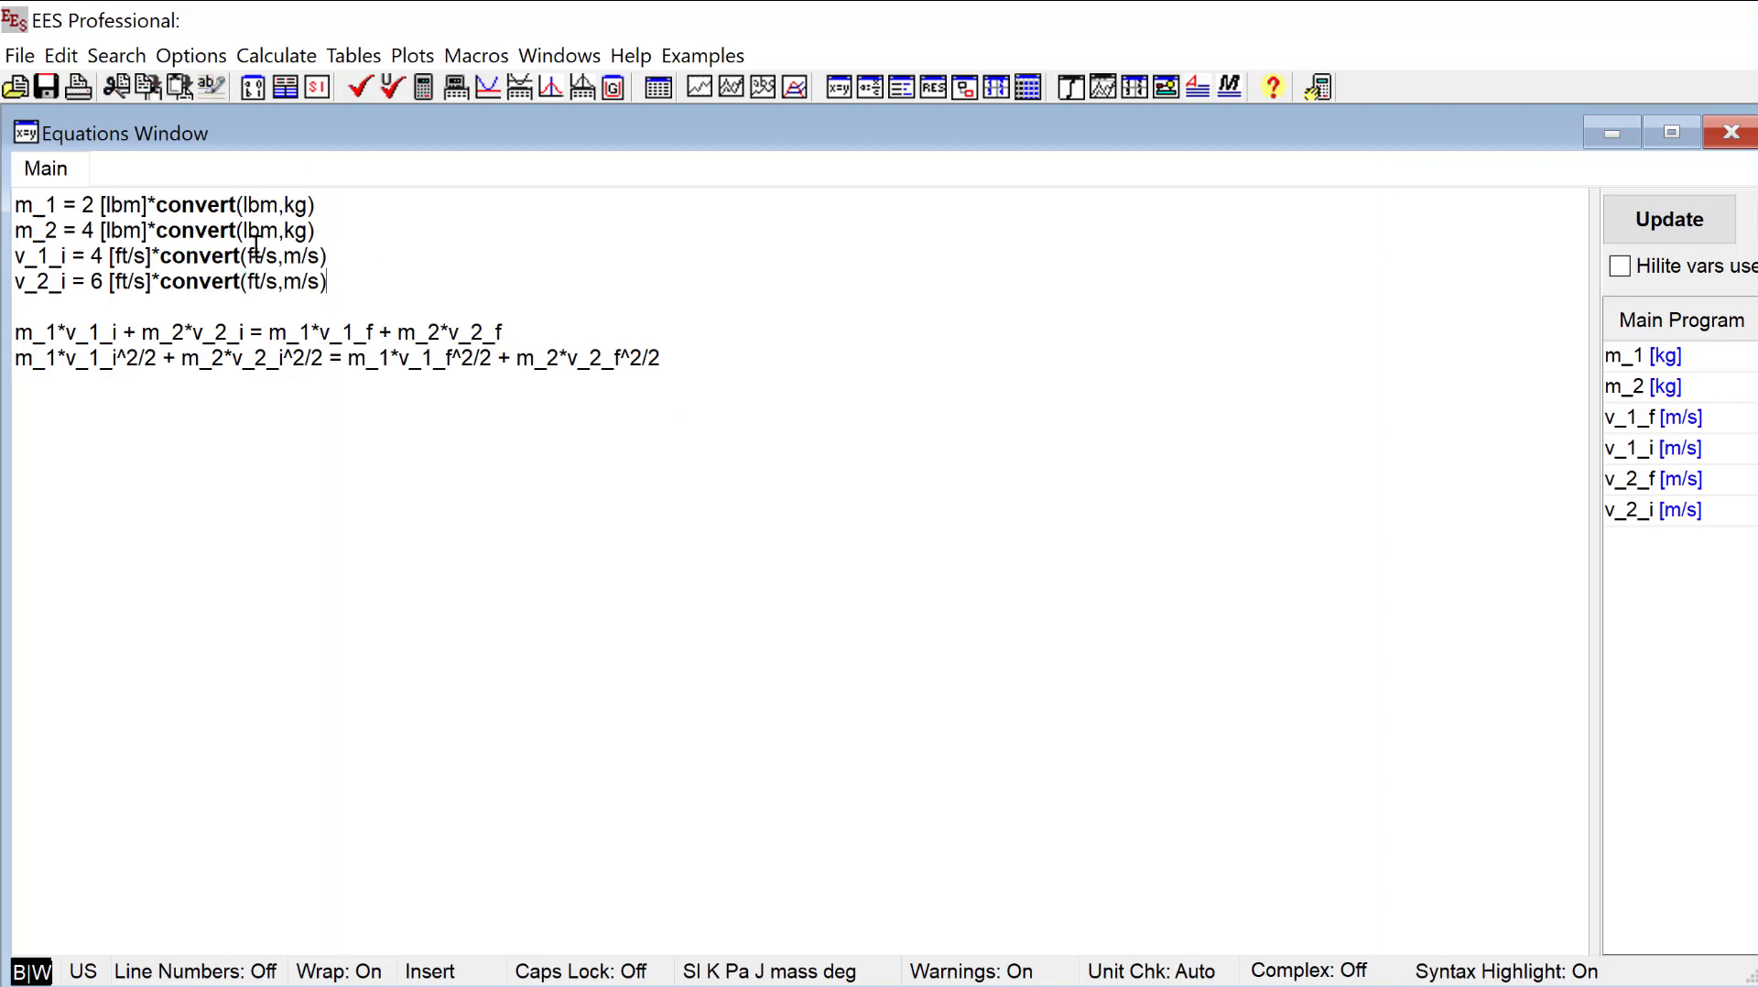
key("Return")
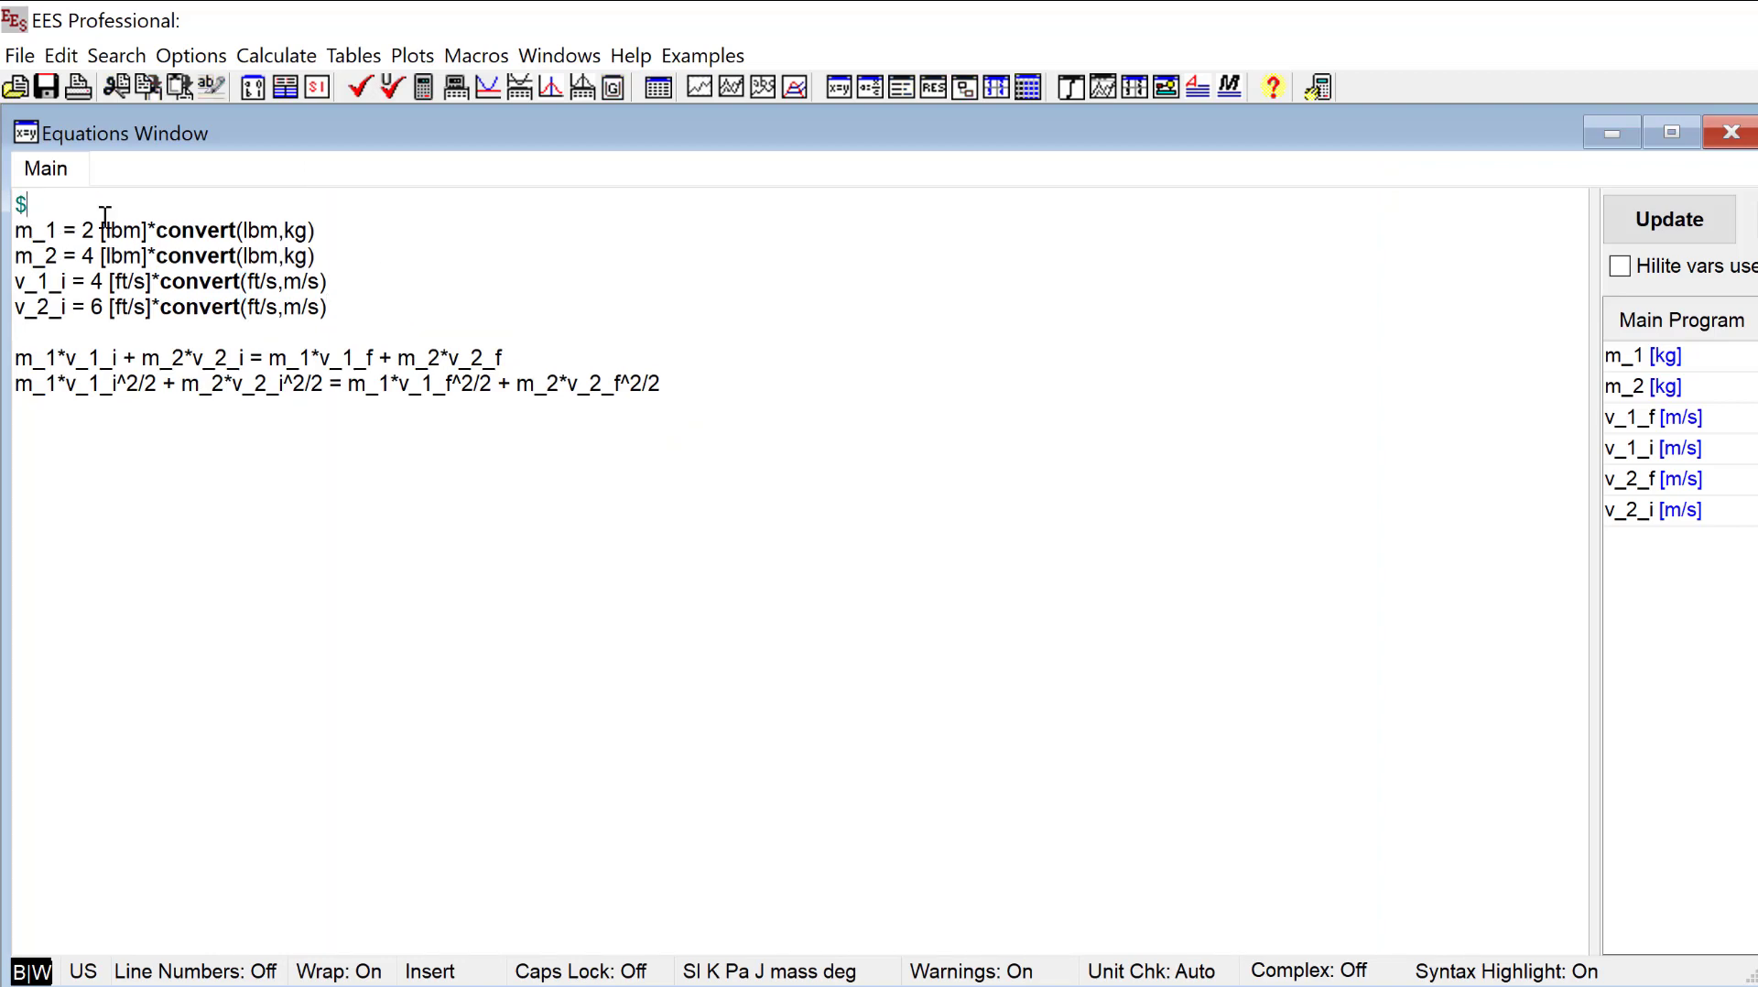
type("$IfNot DiagramWindow")
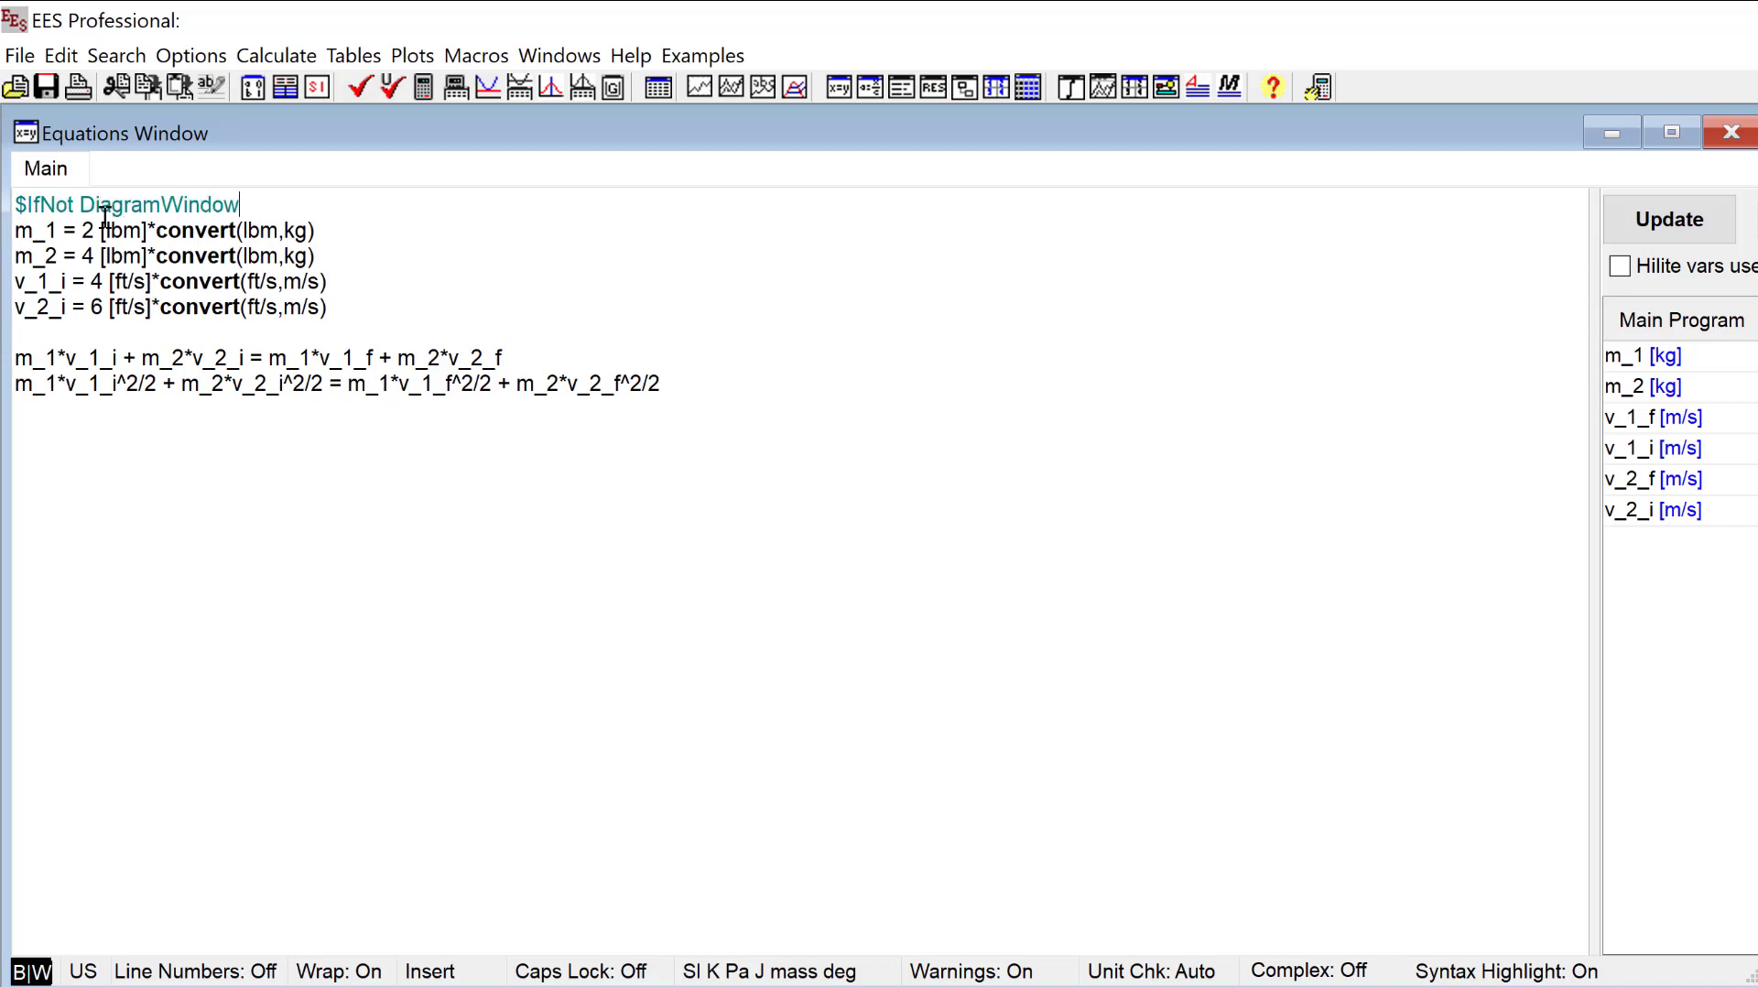
key("Return")
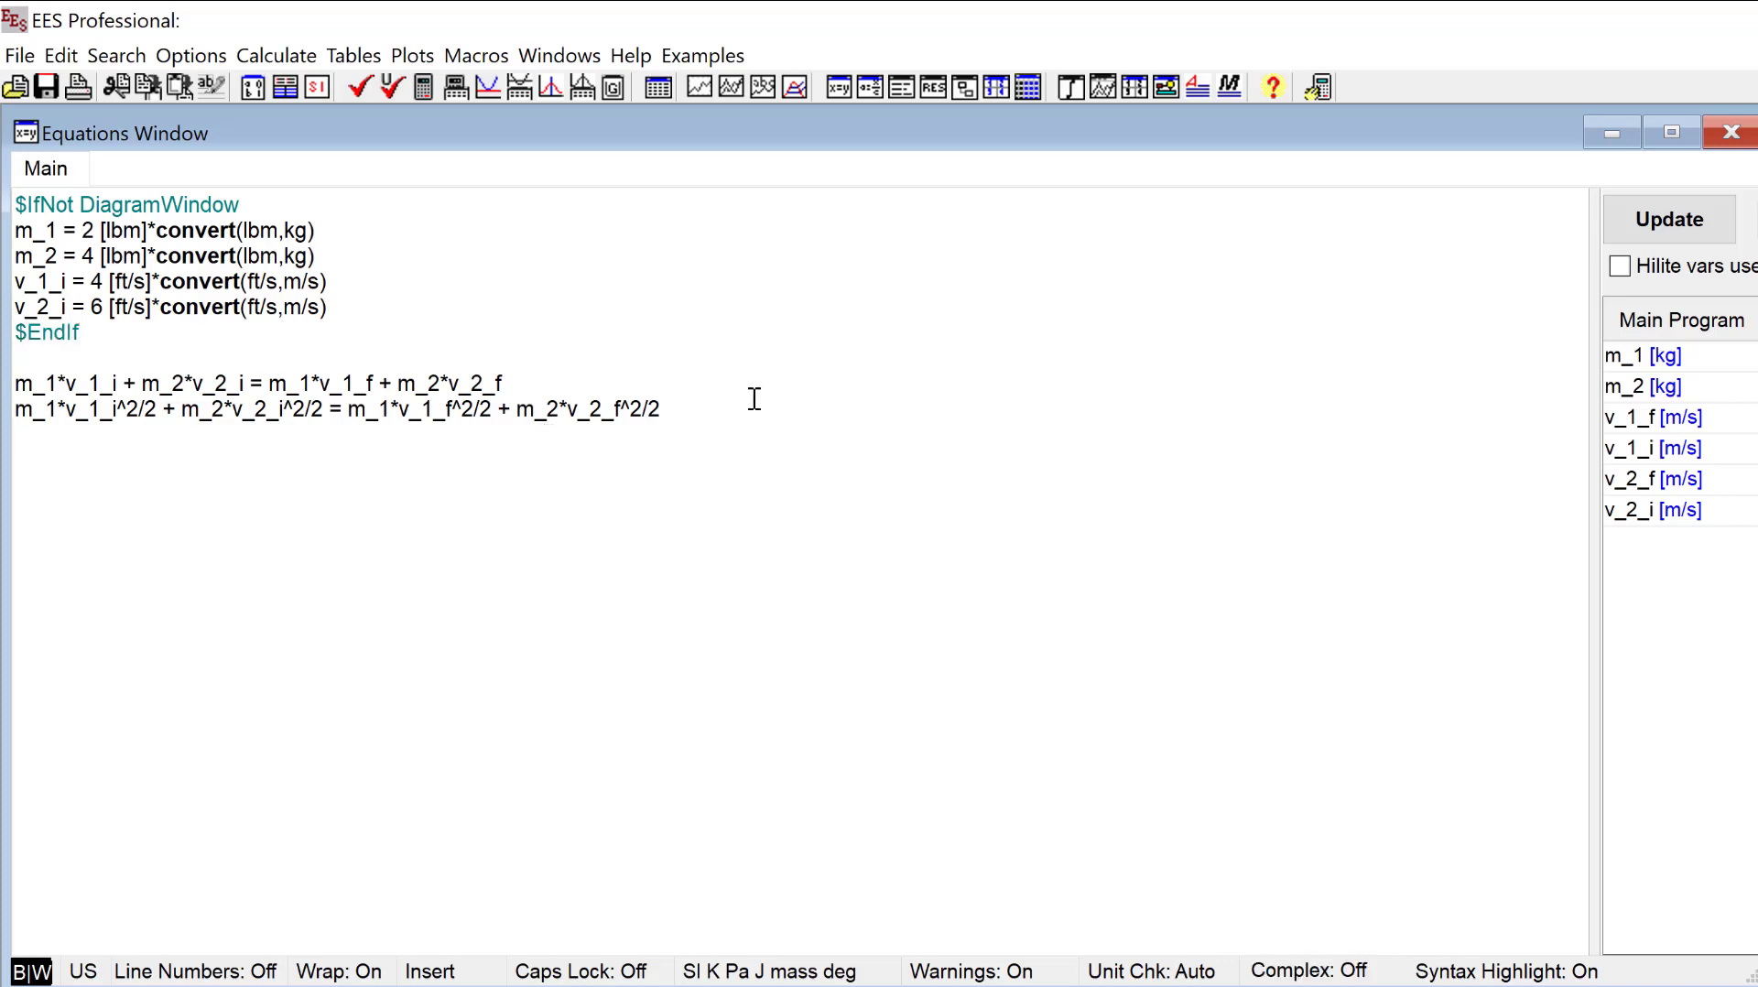
Re-solve the equations and reopen the Diagram Window showing both circles.
left_click(1168, 88)
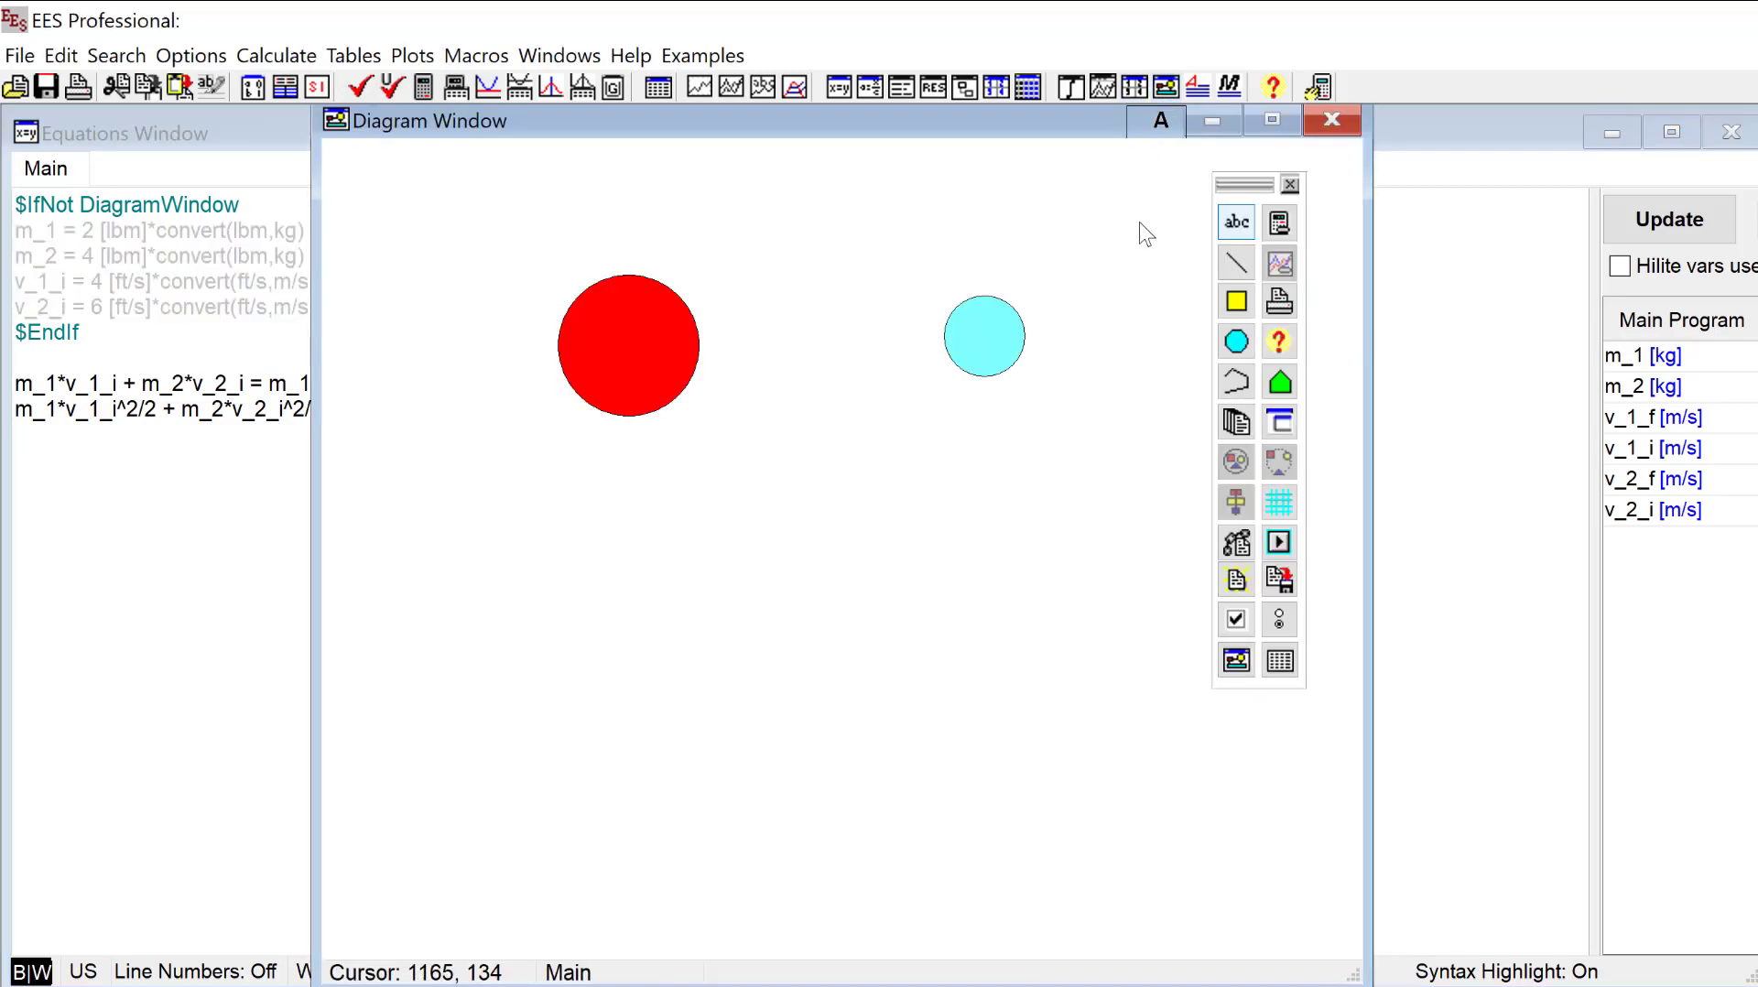
left_click(1332, 120)
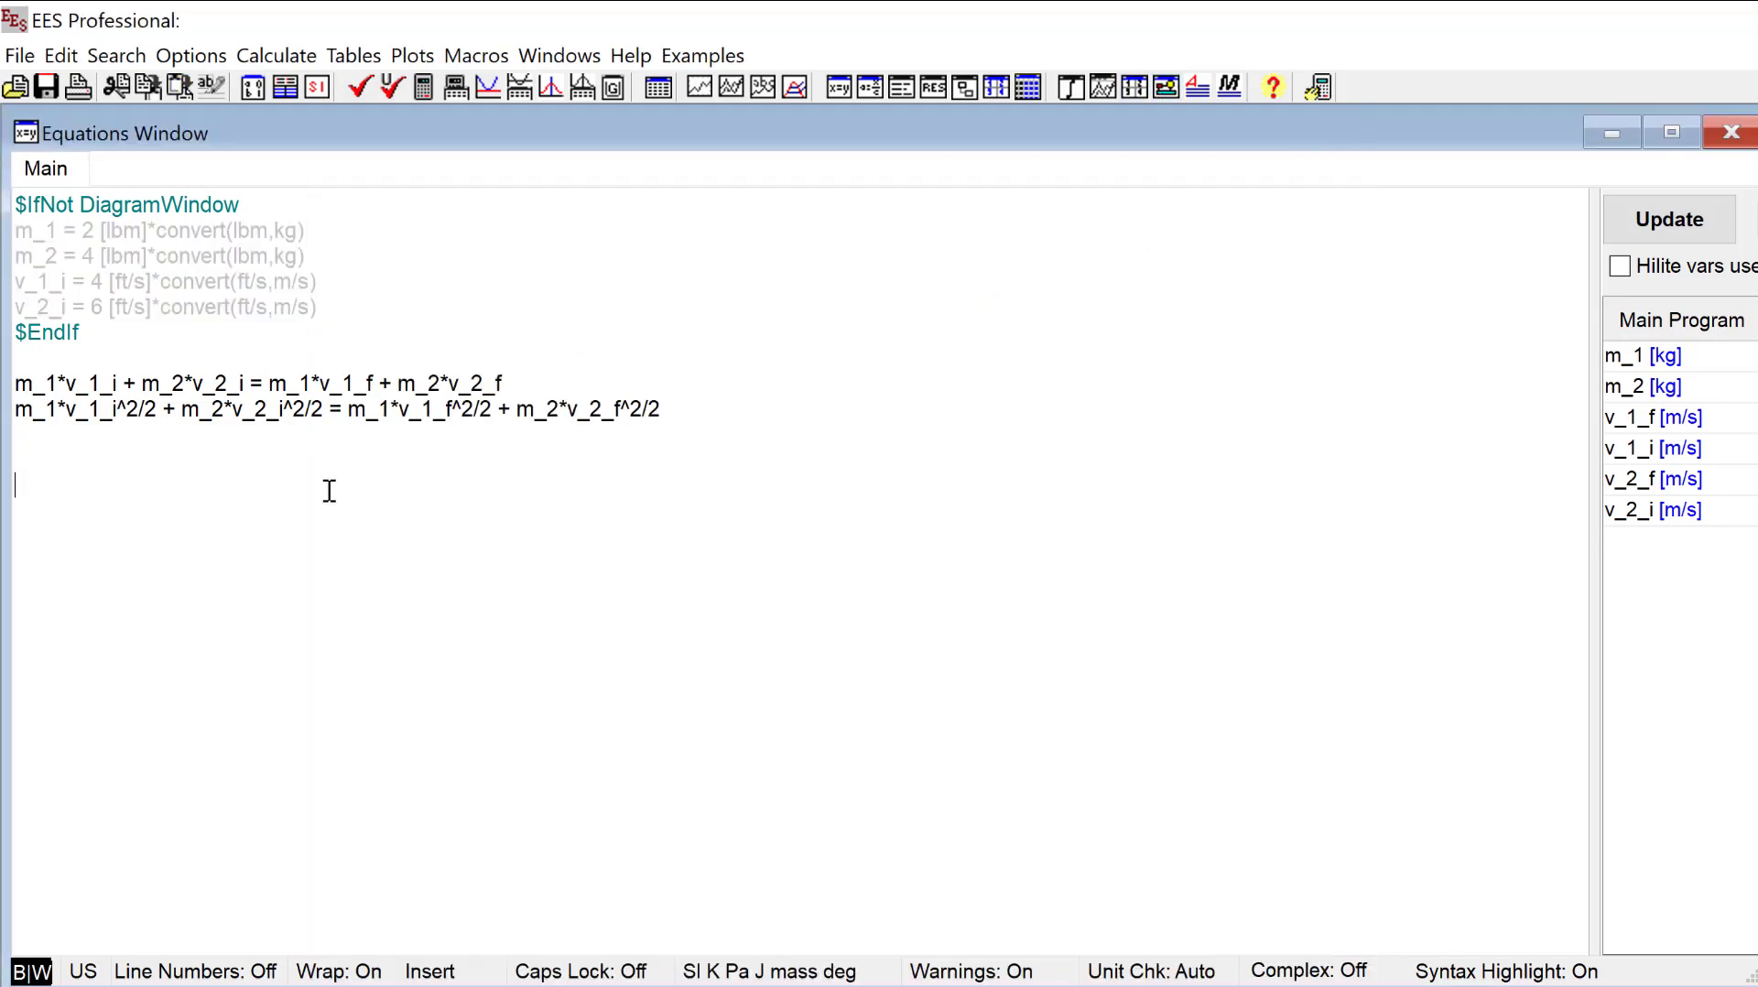
key("F2")
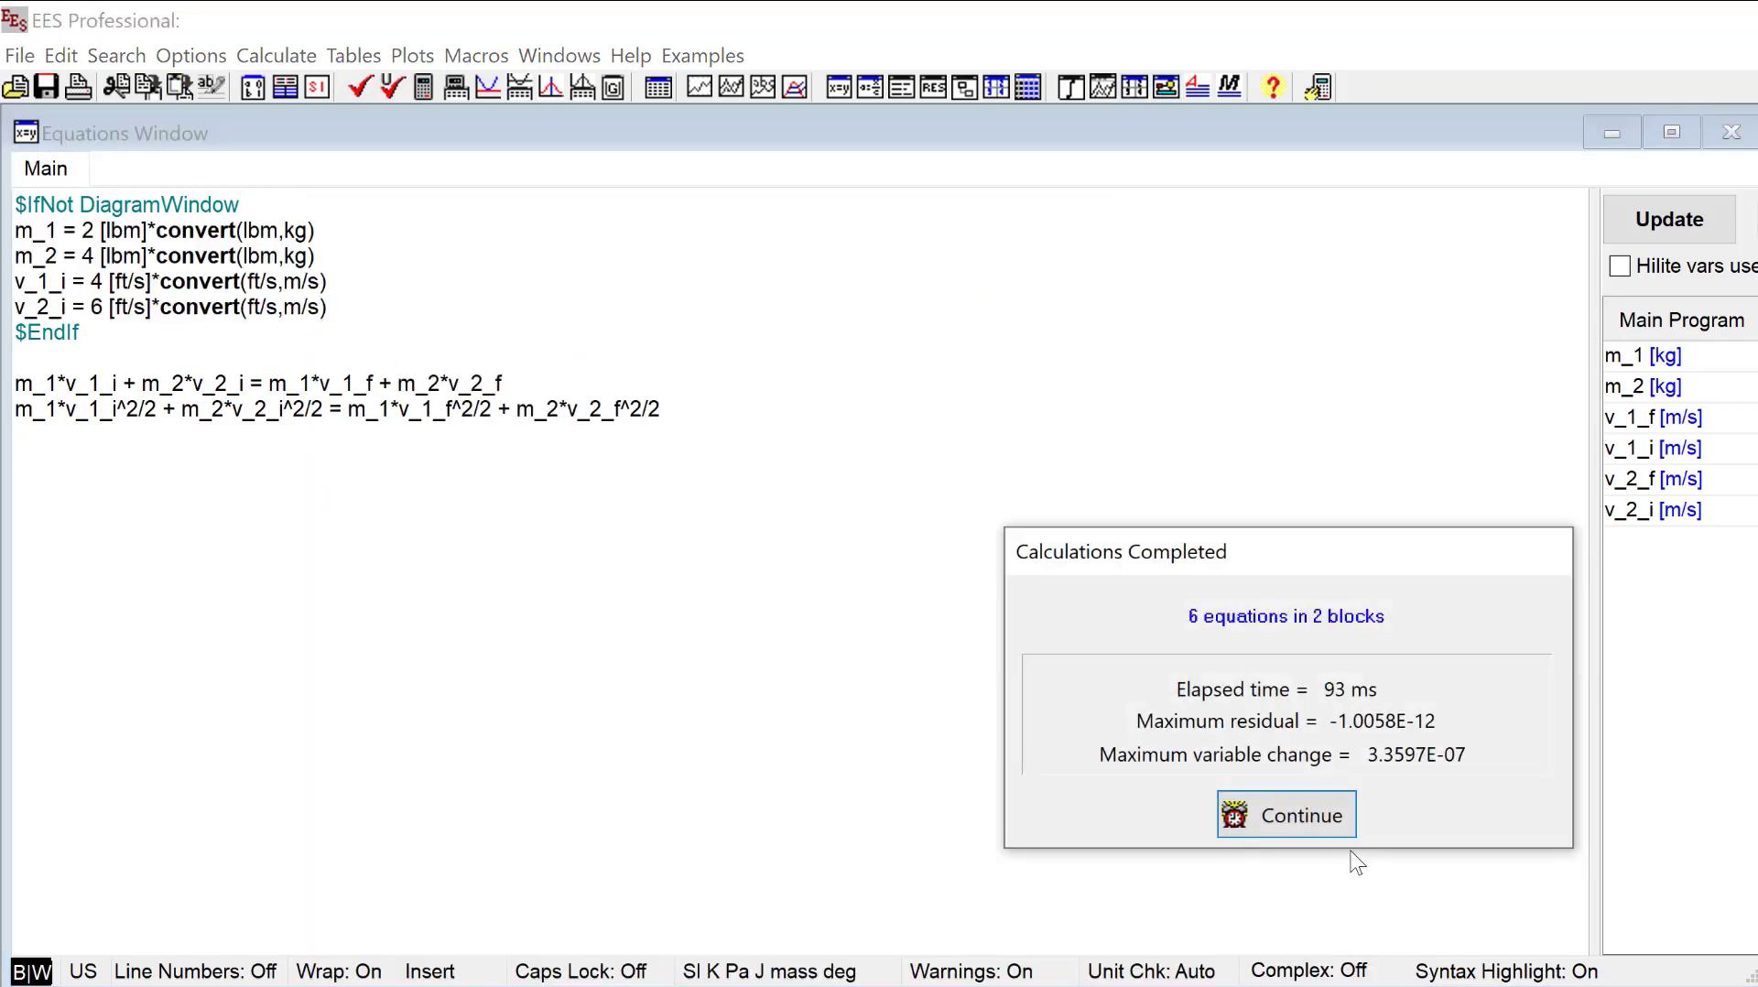
left_click(1251, 817)
left_click(24, 306)
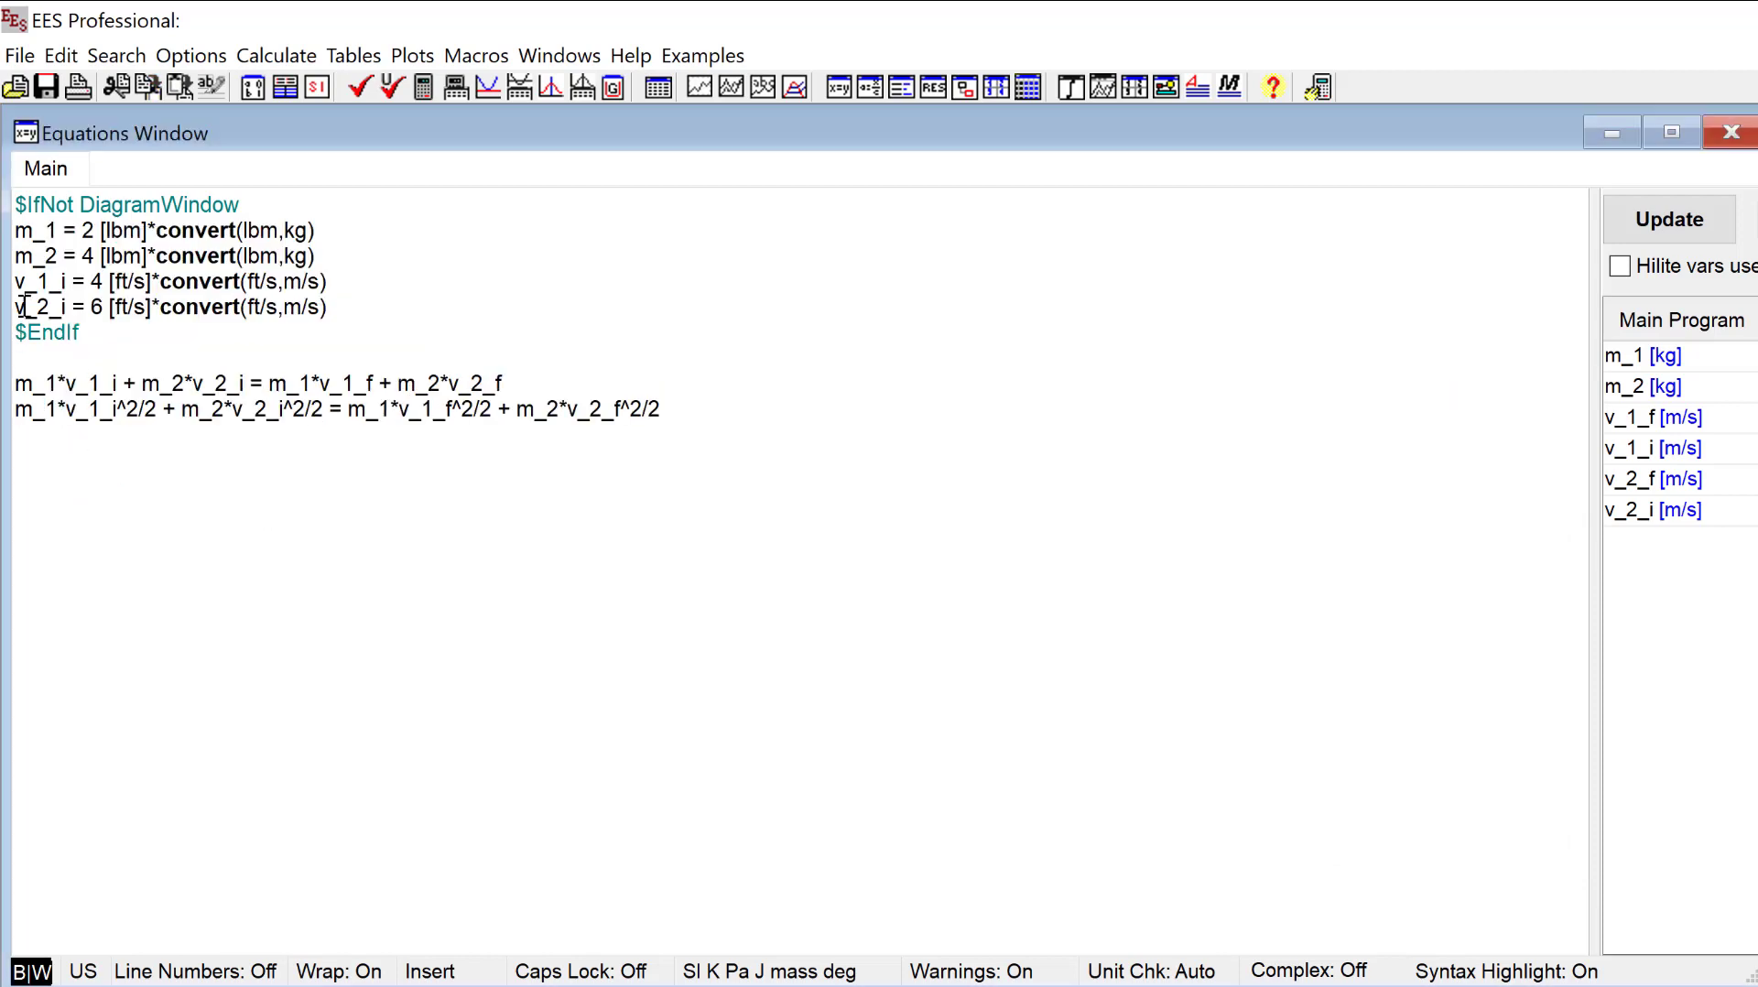
left_click(1163, 87)
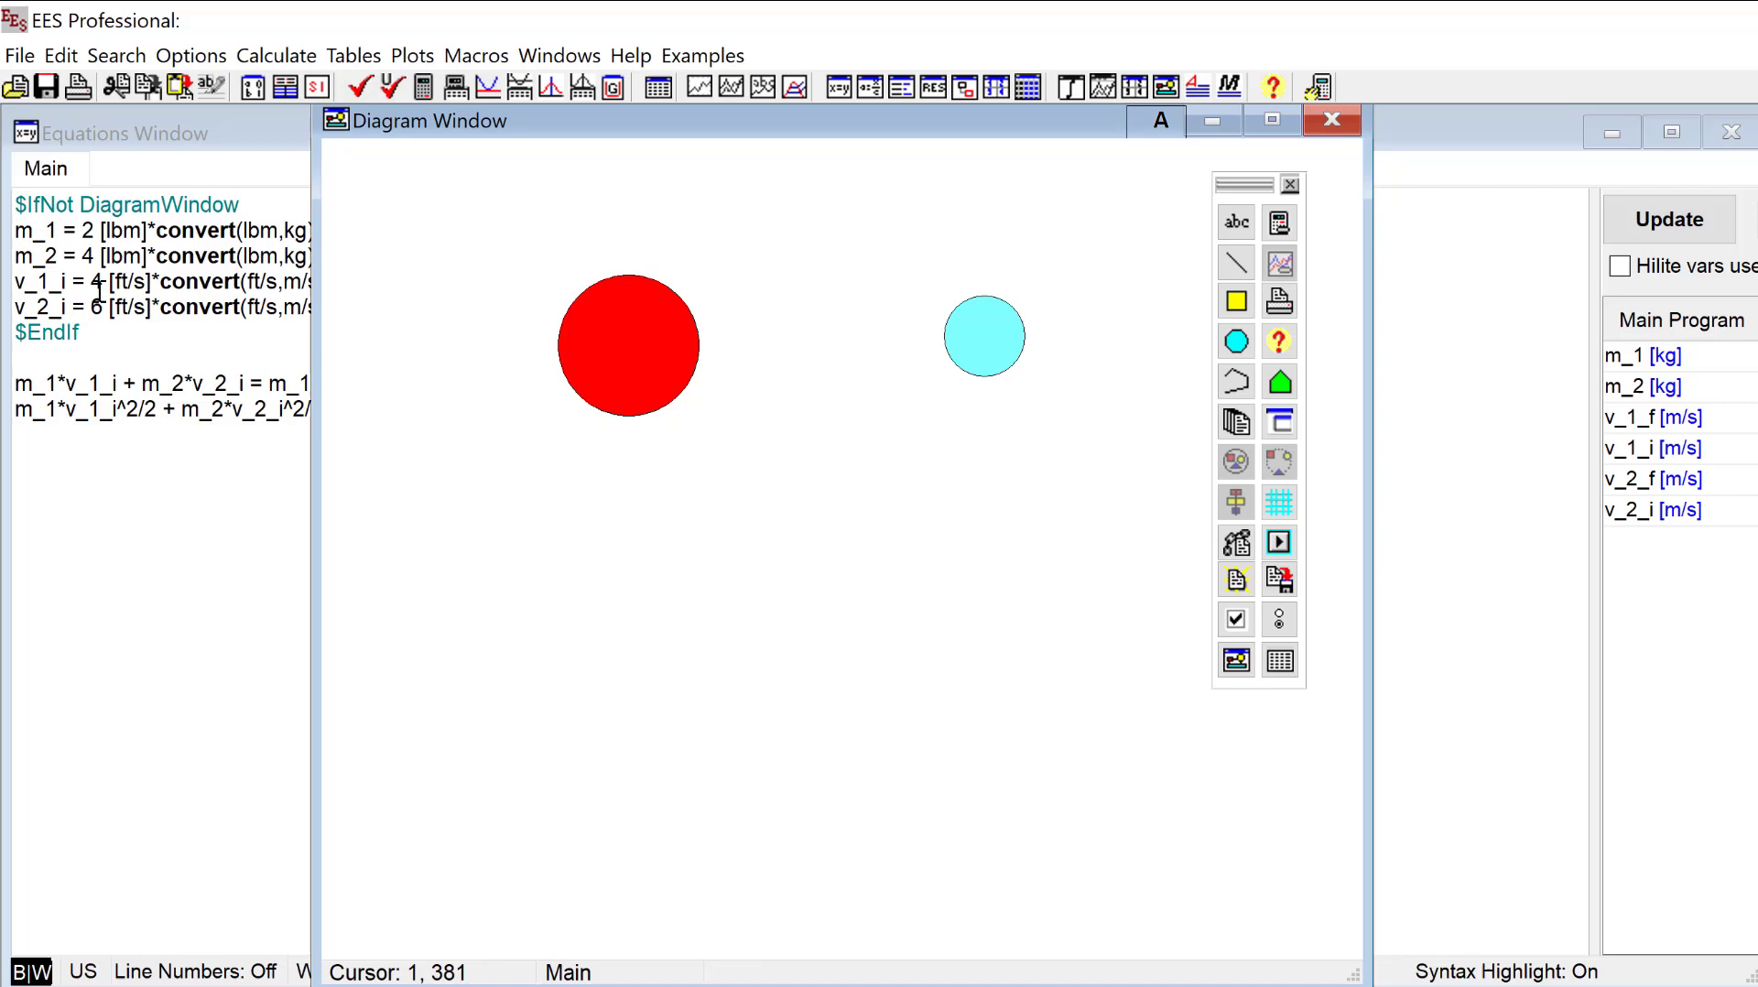
left_click(1245, 229)
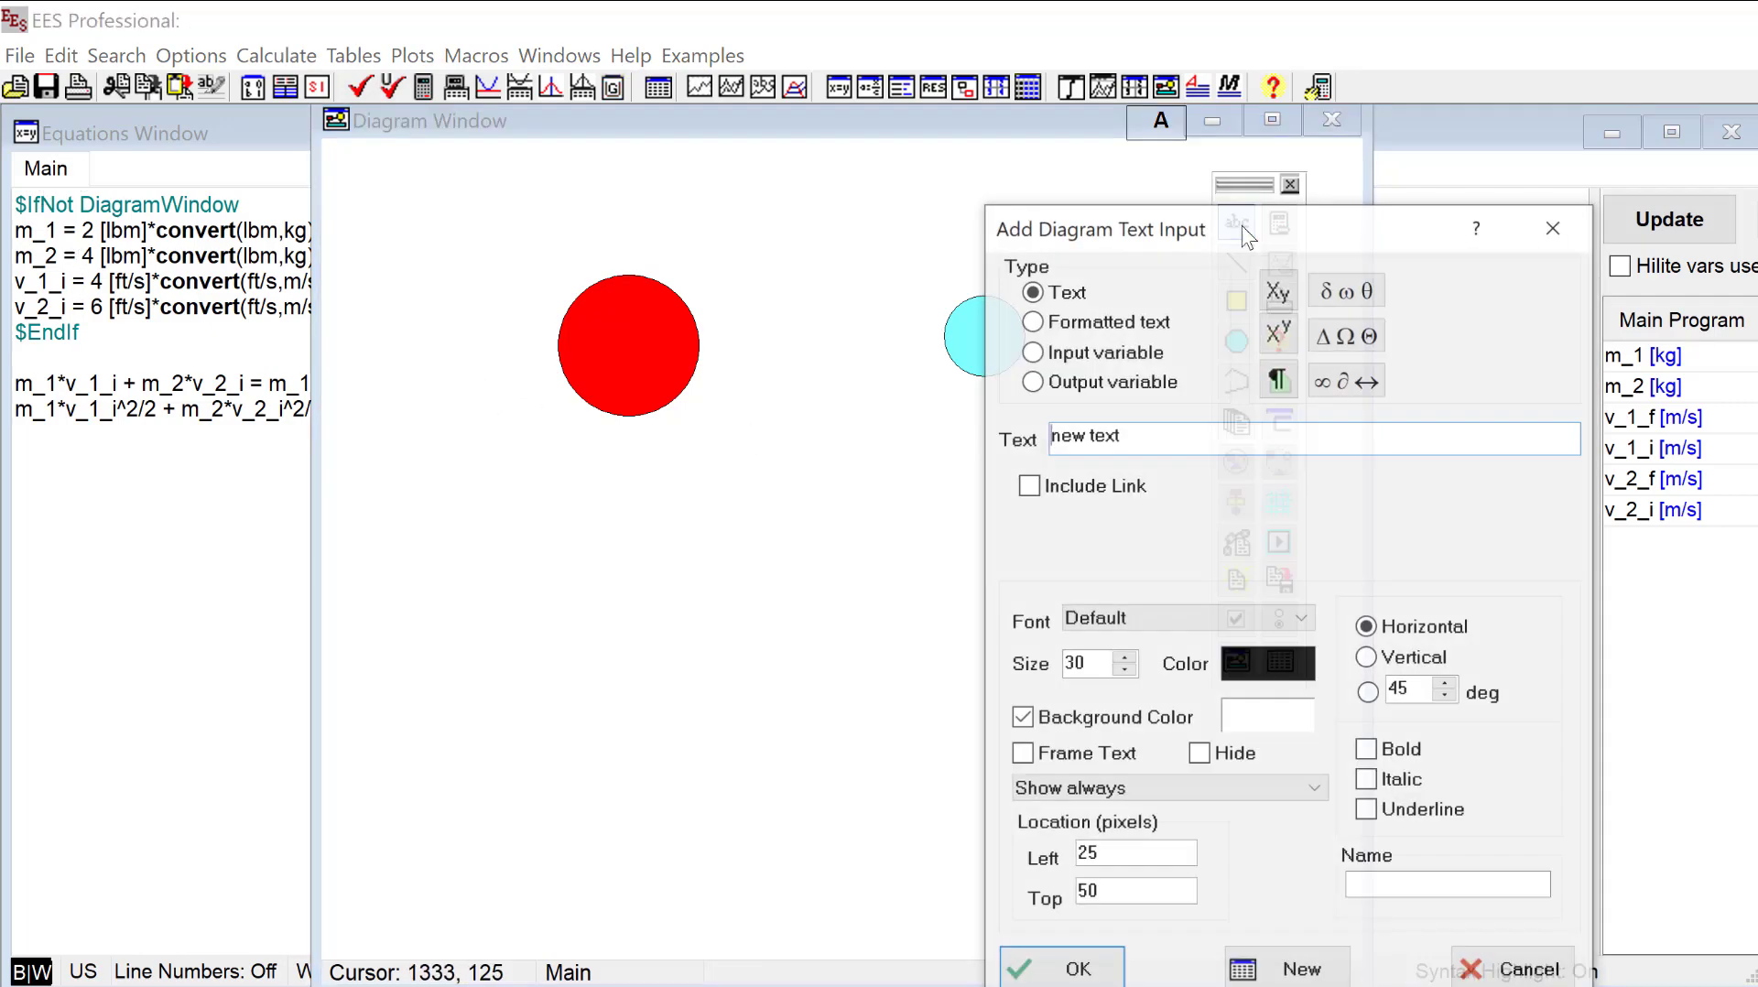
left_click_drag(1385, 162, 1332, 162)
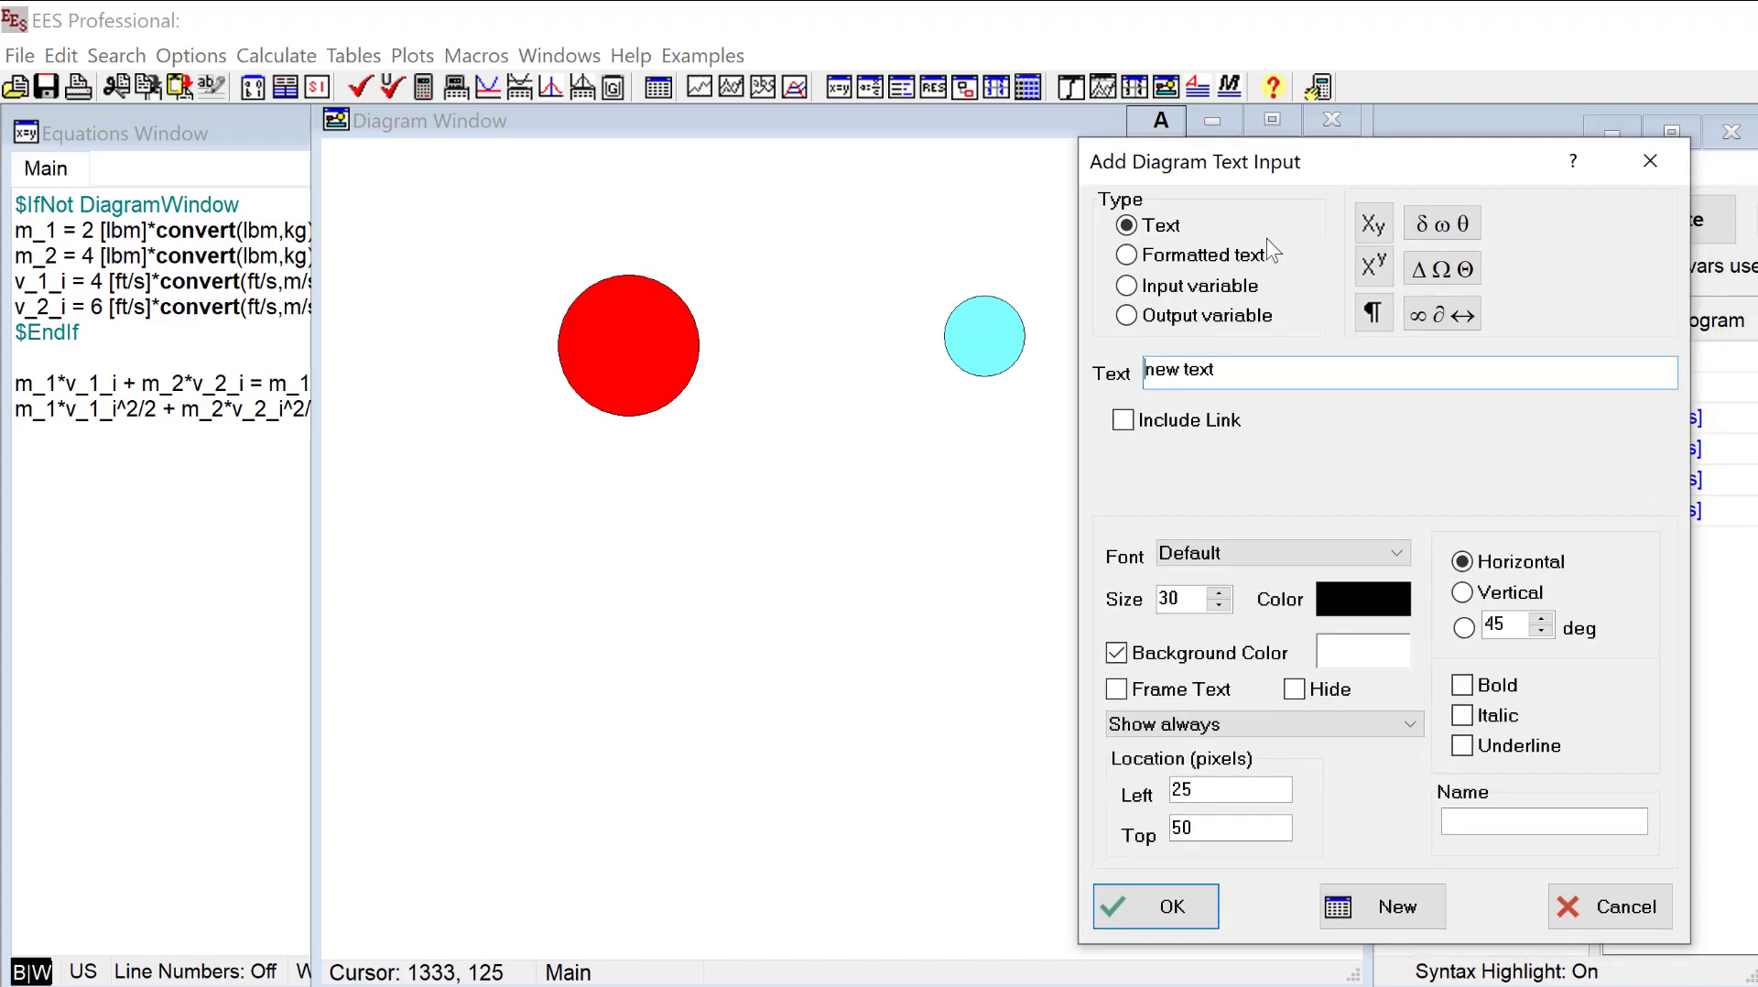
left_click(1128, 286)
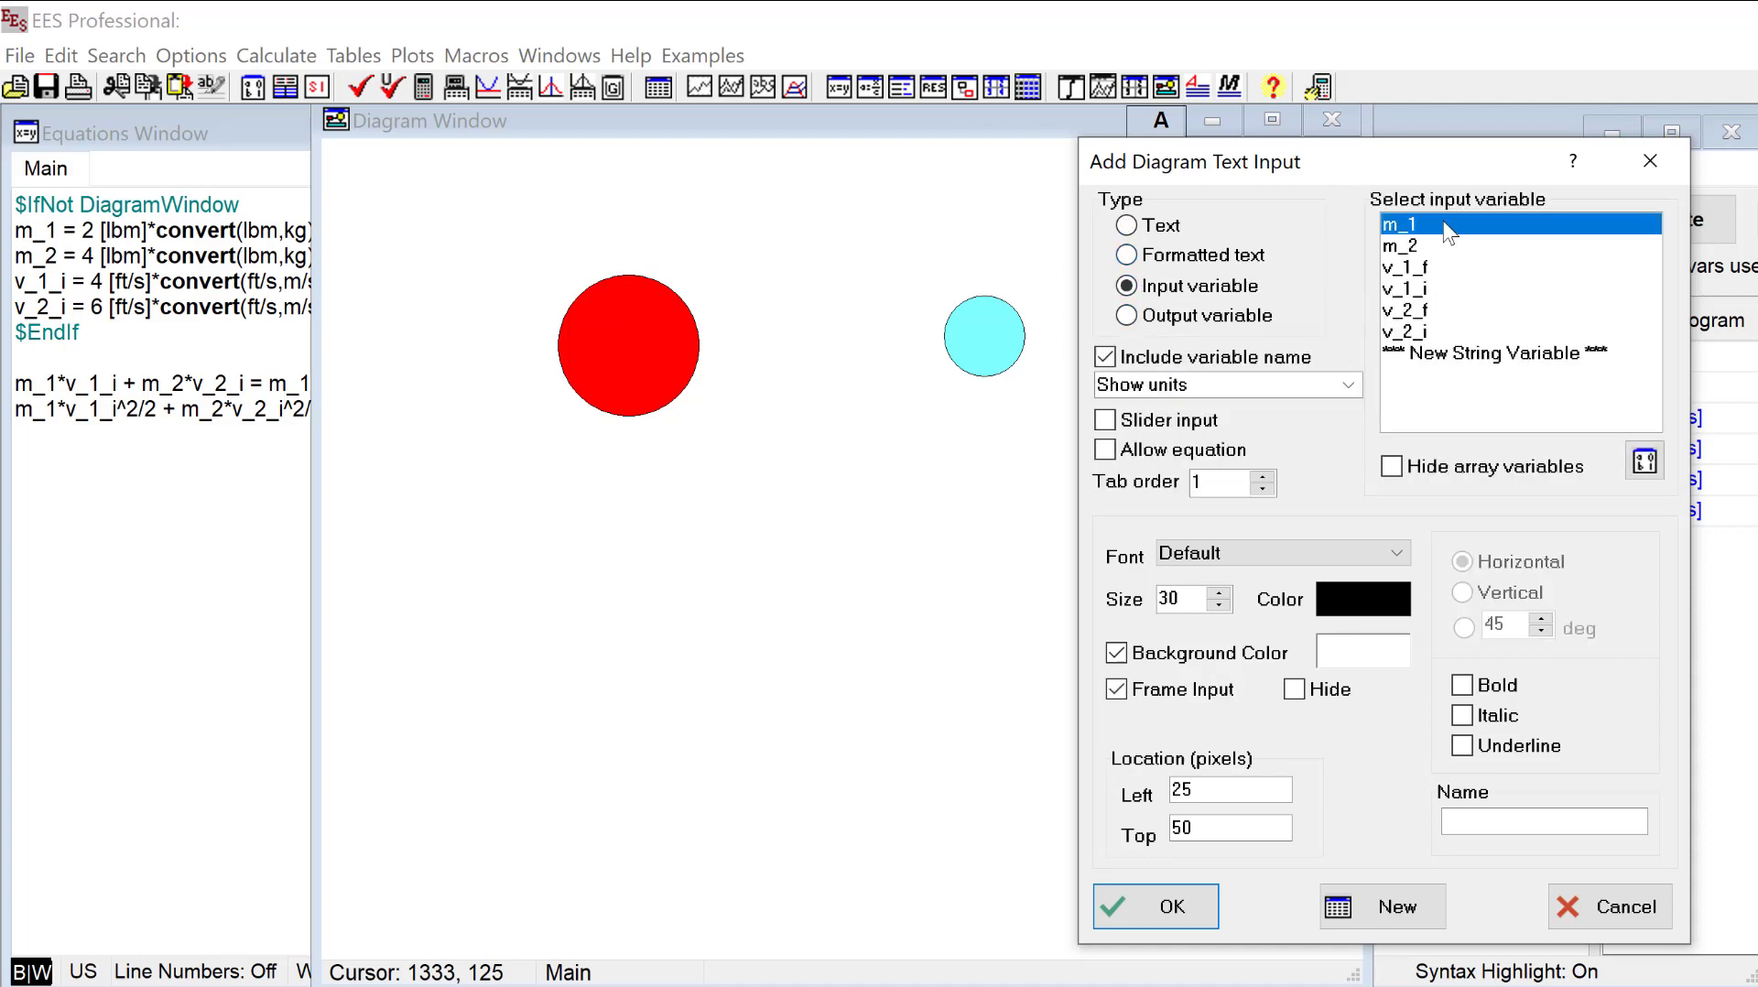
left_click(1344, 384)
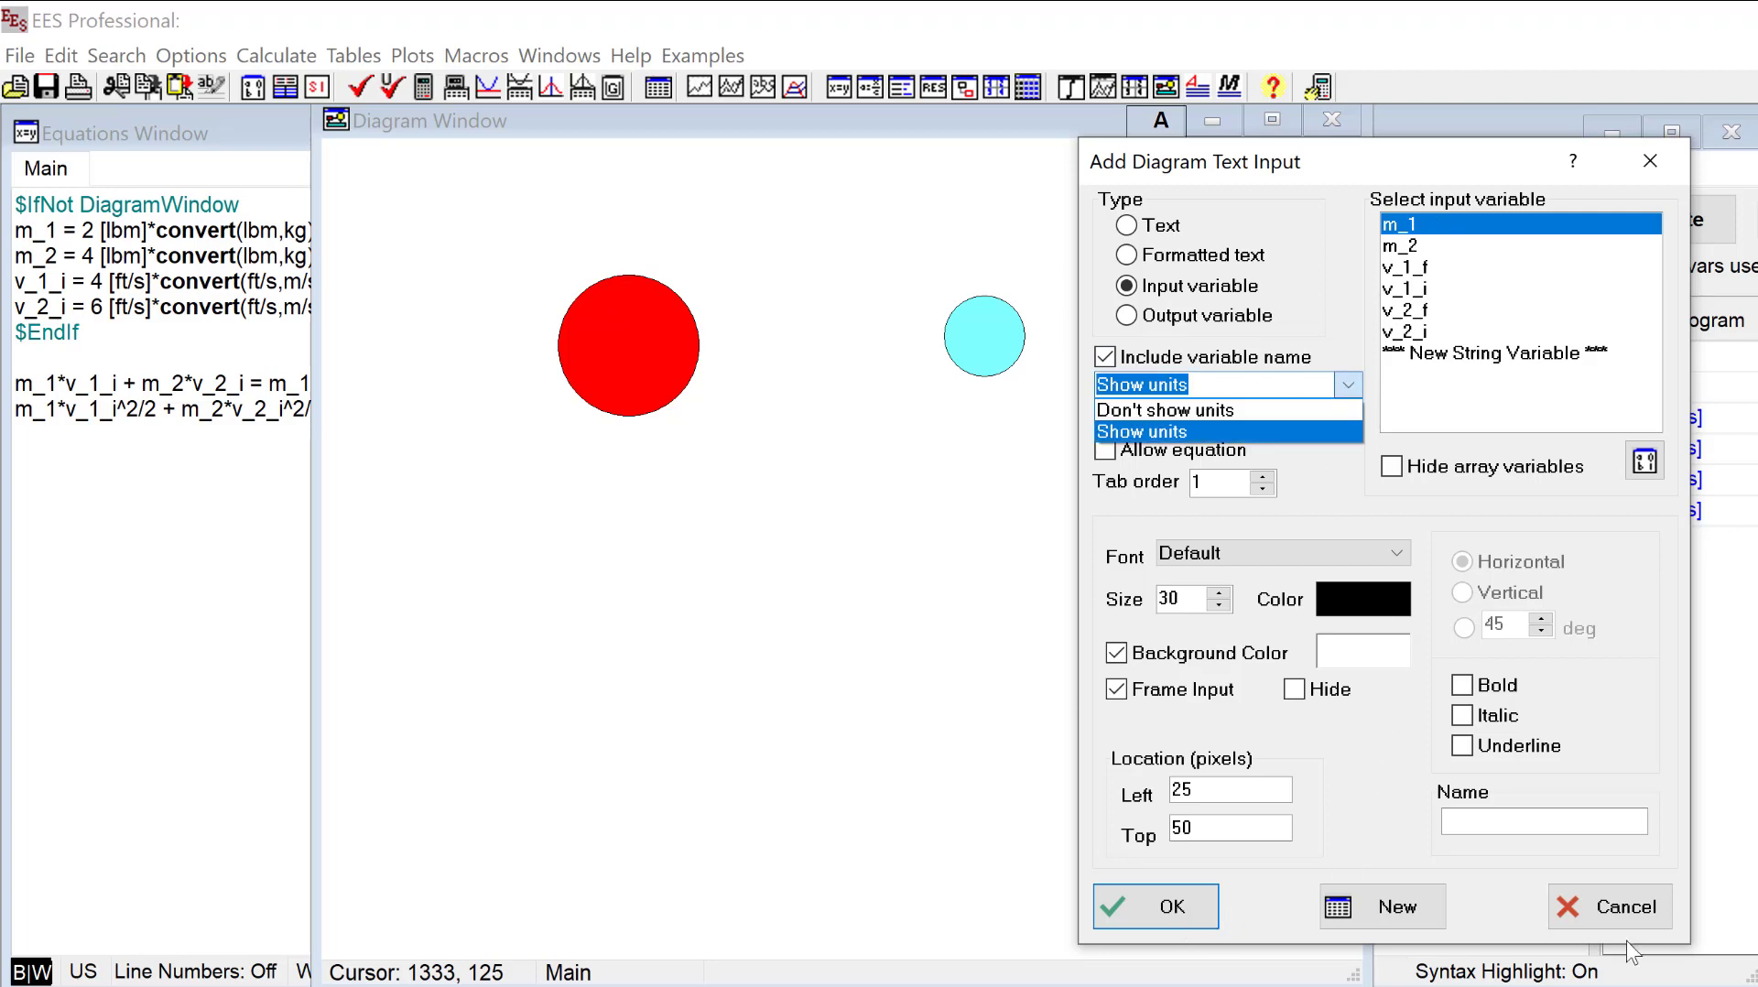
left_click(1617, 903)
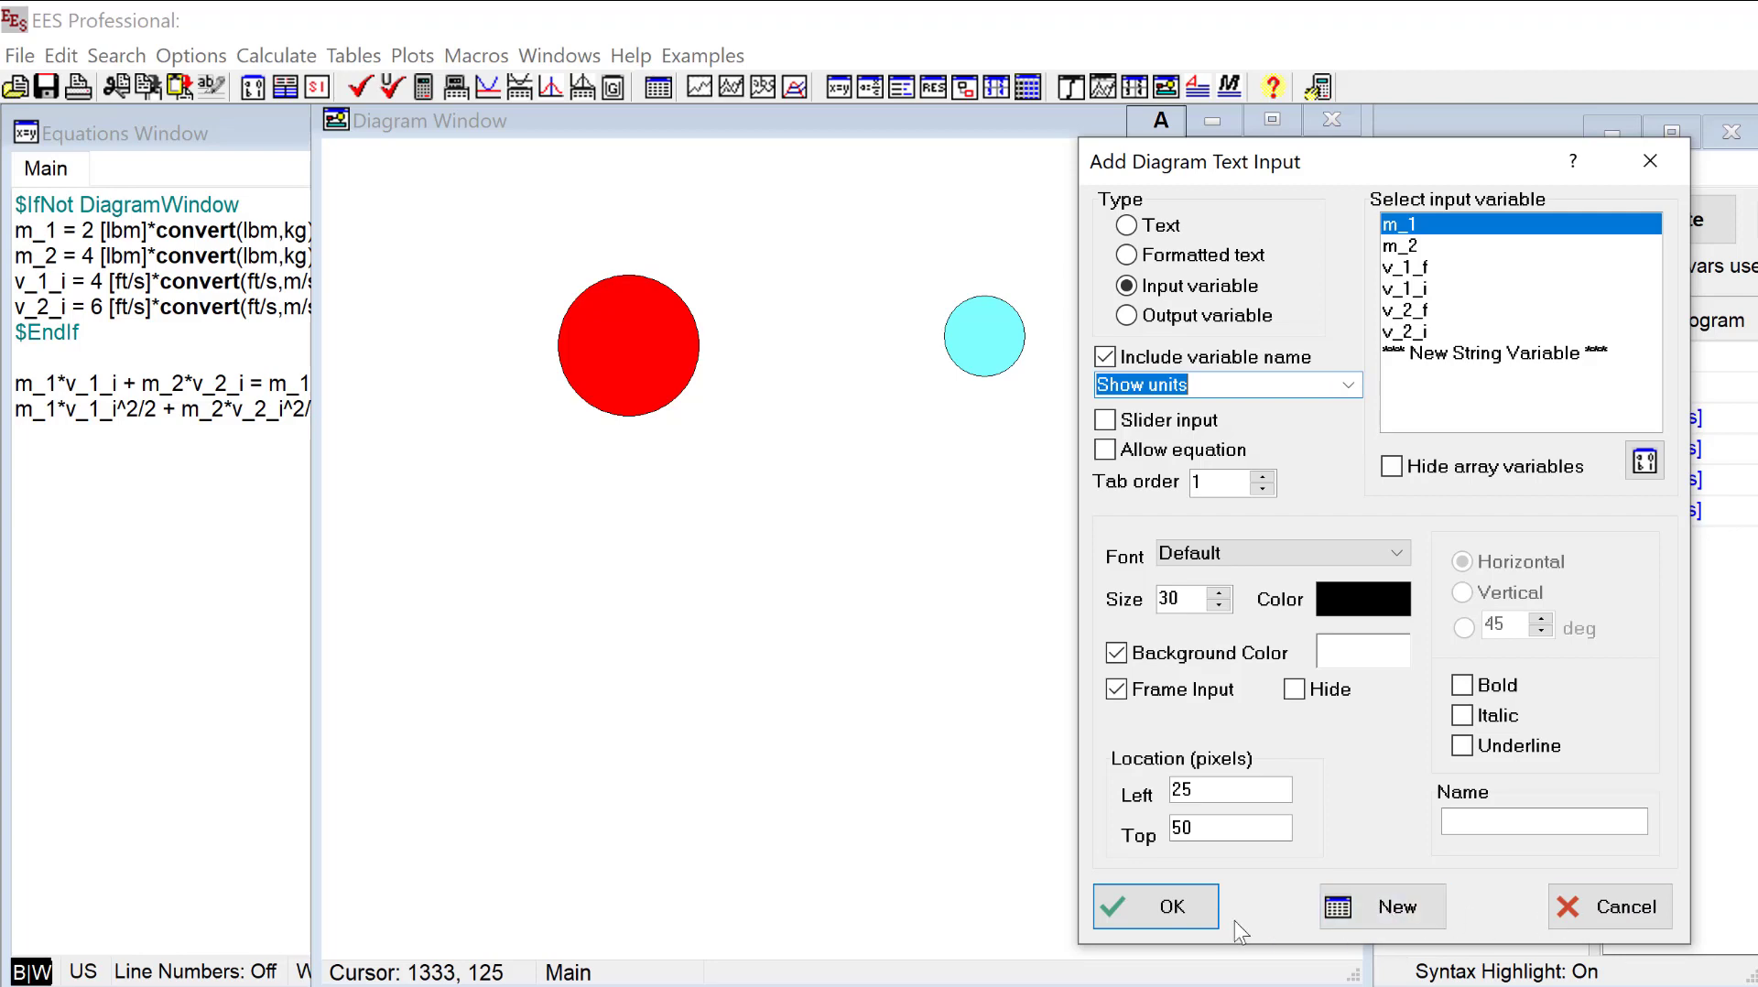
left_click(1562, 907)
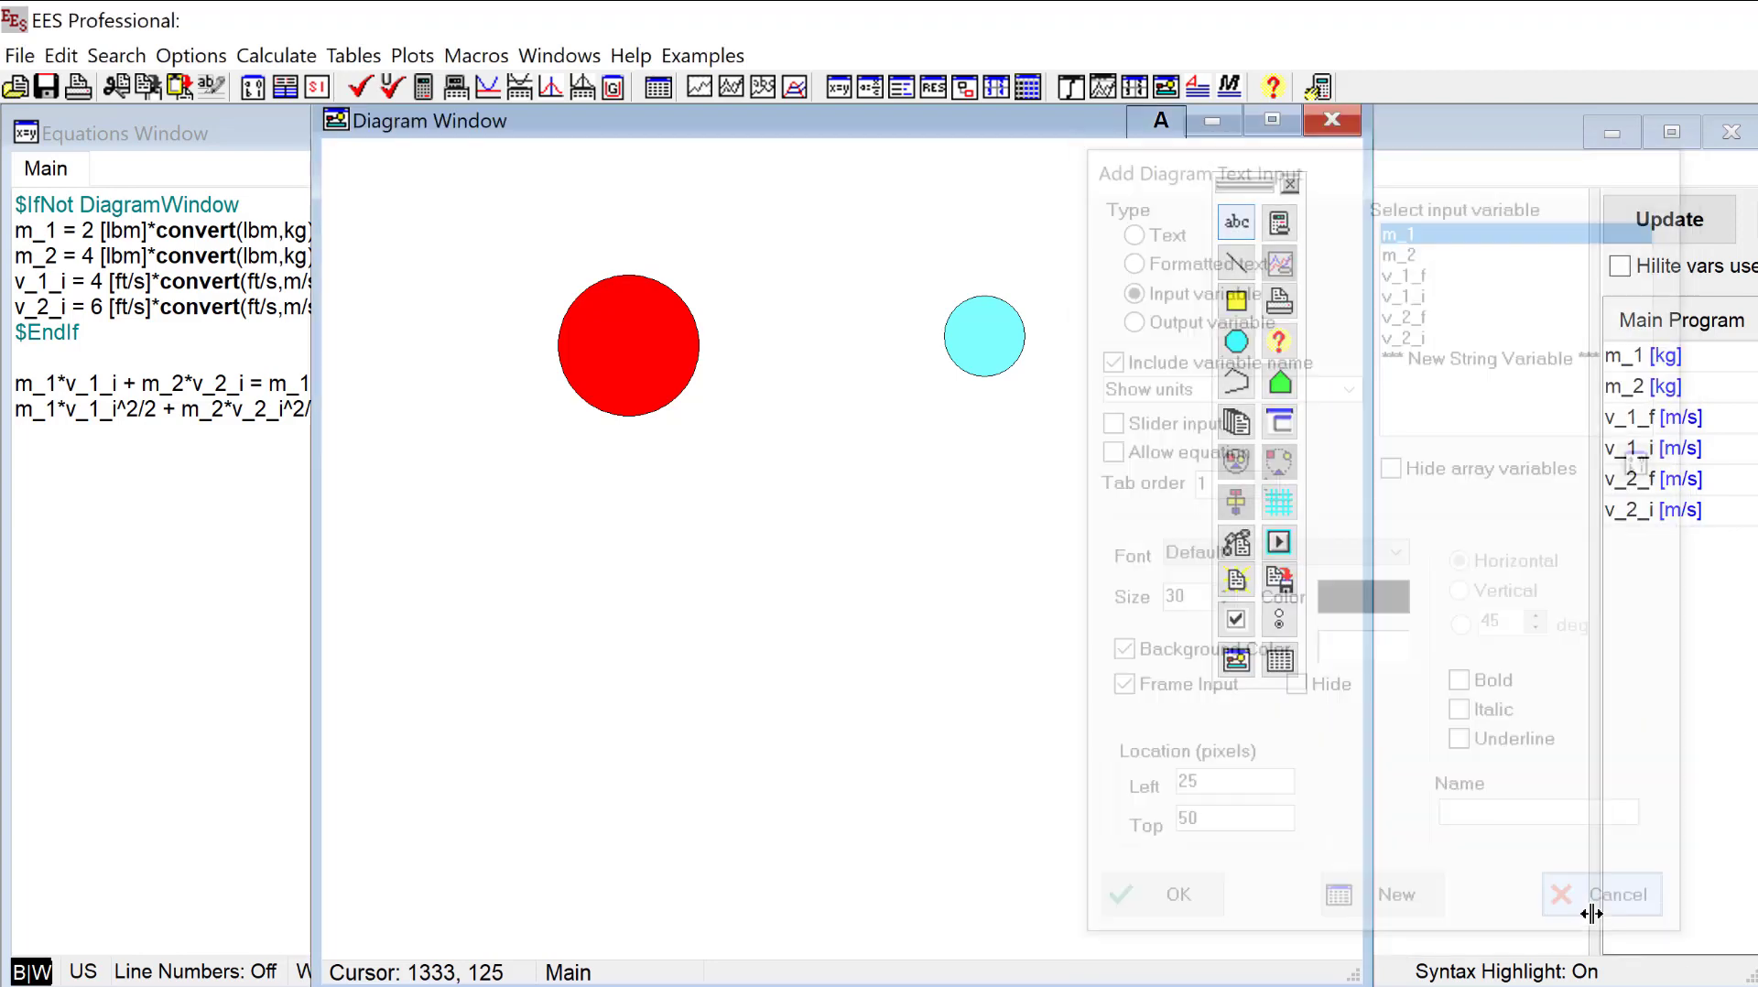
Solve the equations and open the Variable Information table.
left_click(293, 414)
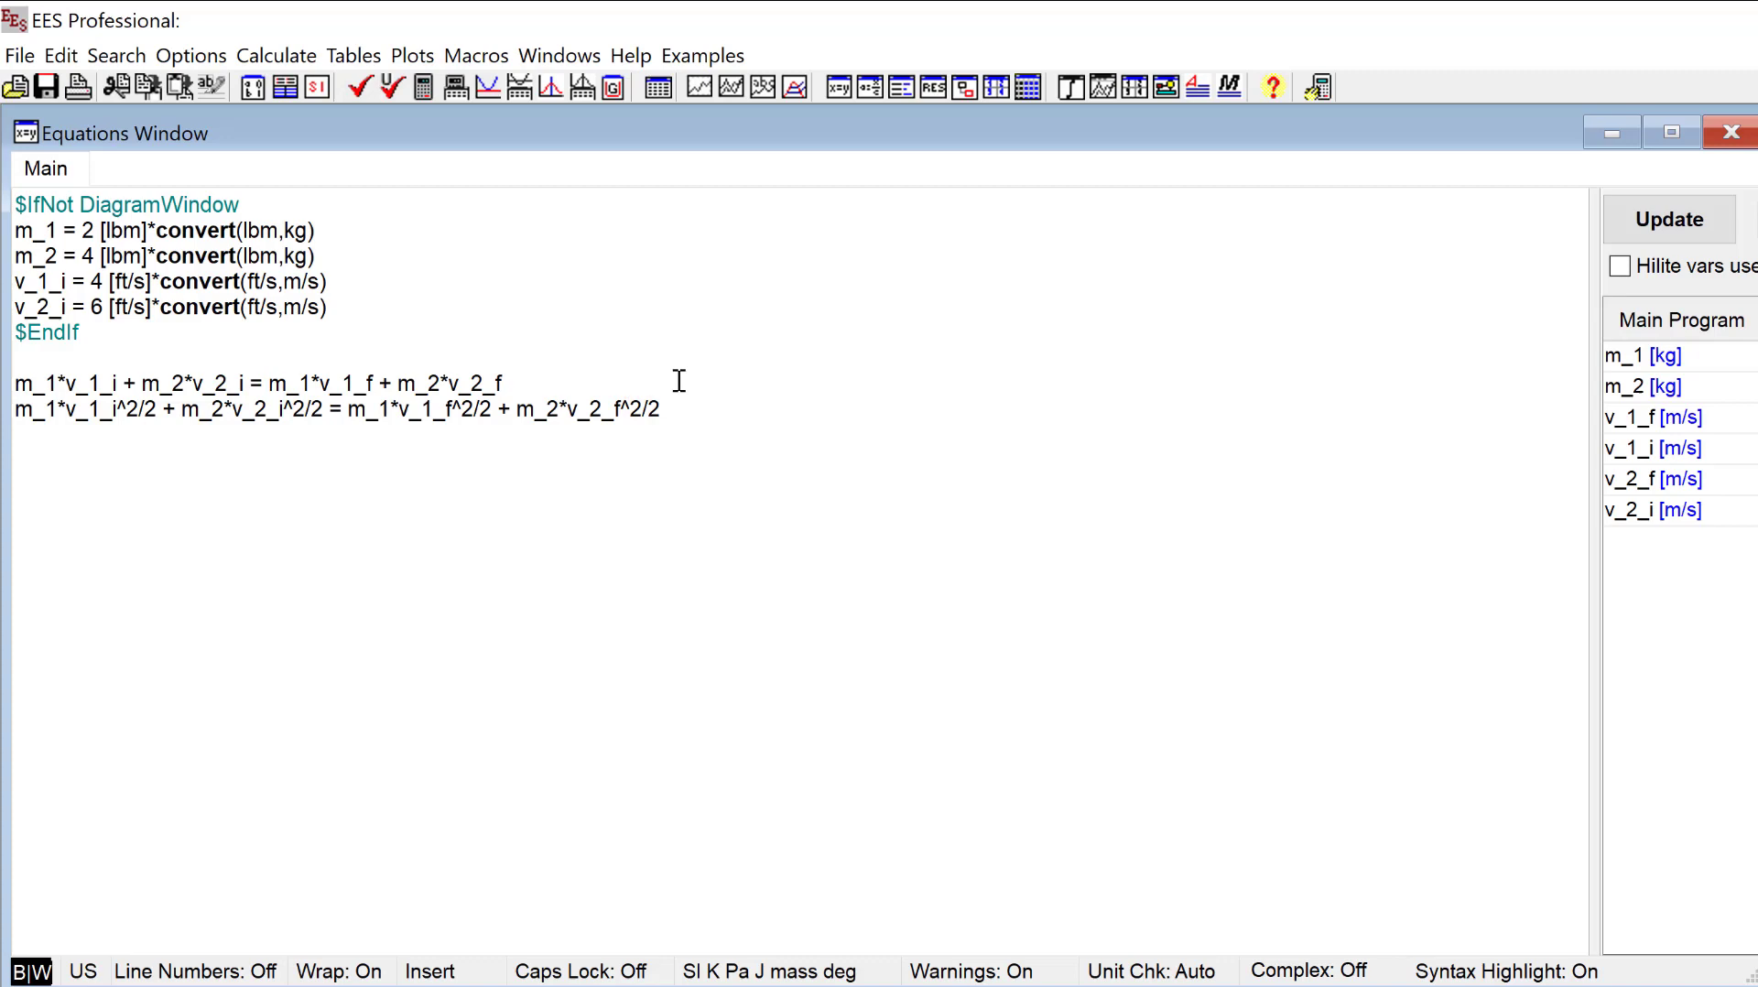
key("F2")
left_click(1291, 812)
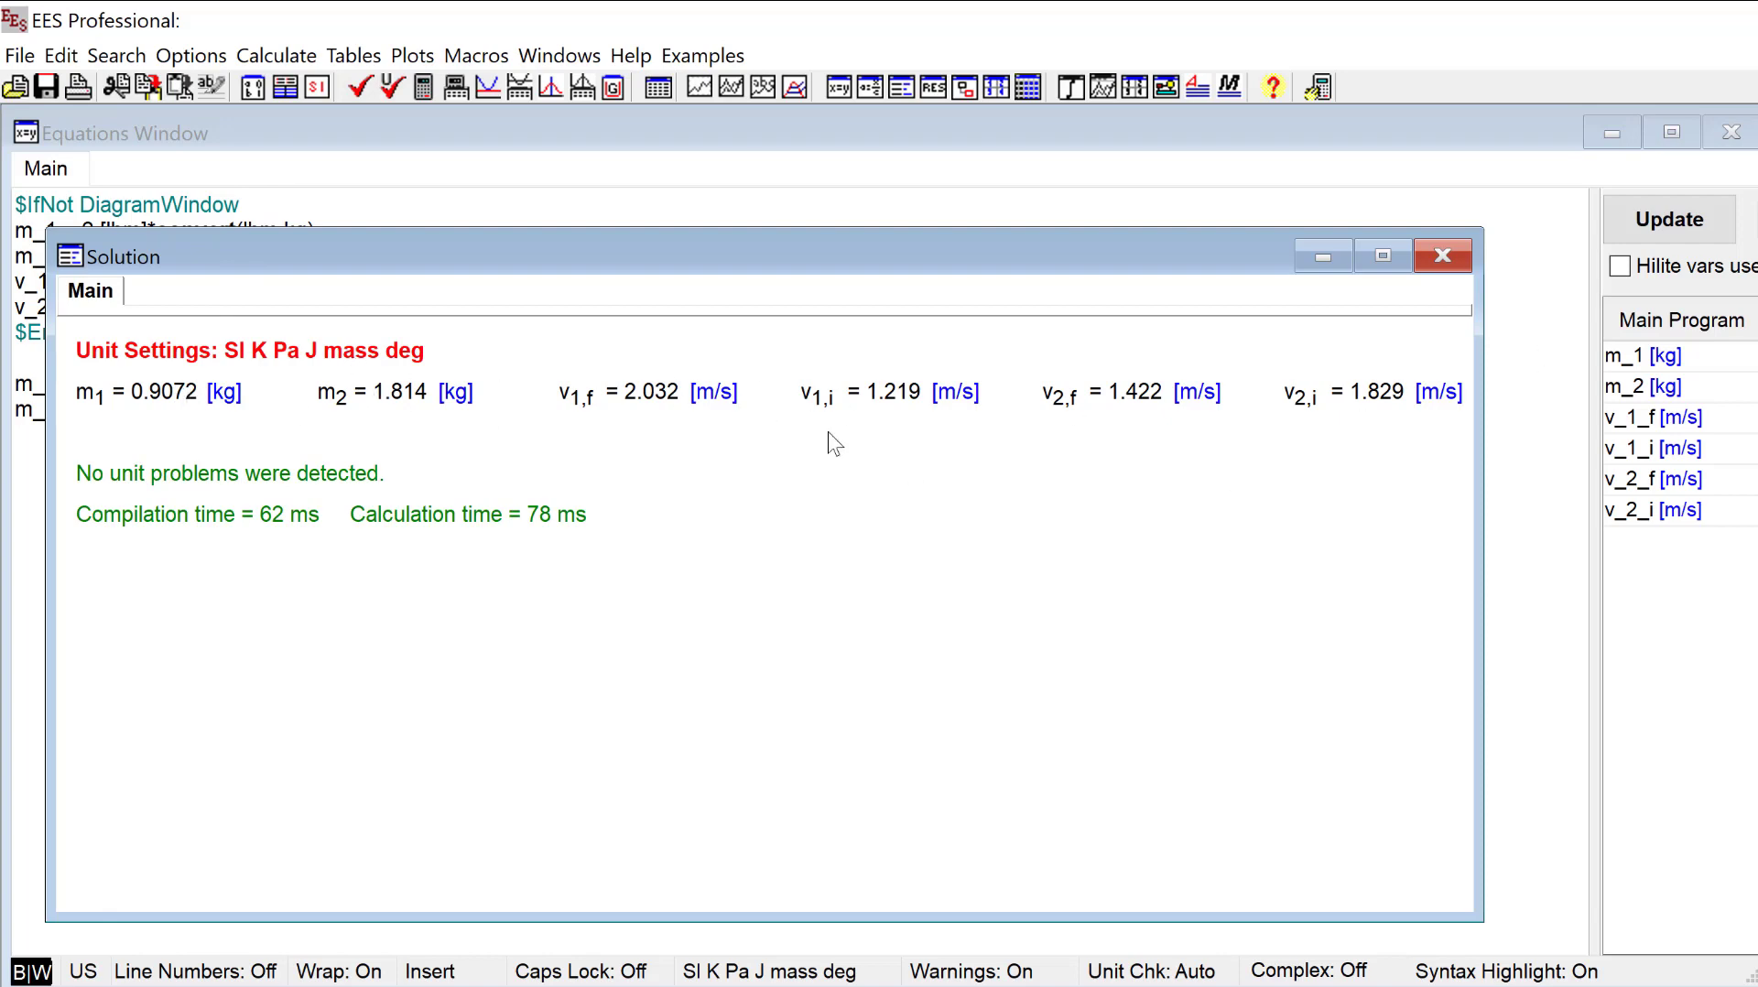
left_click(253, 92)
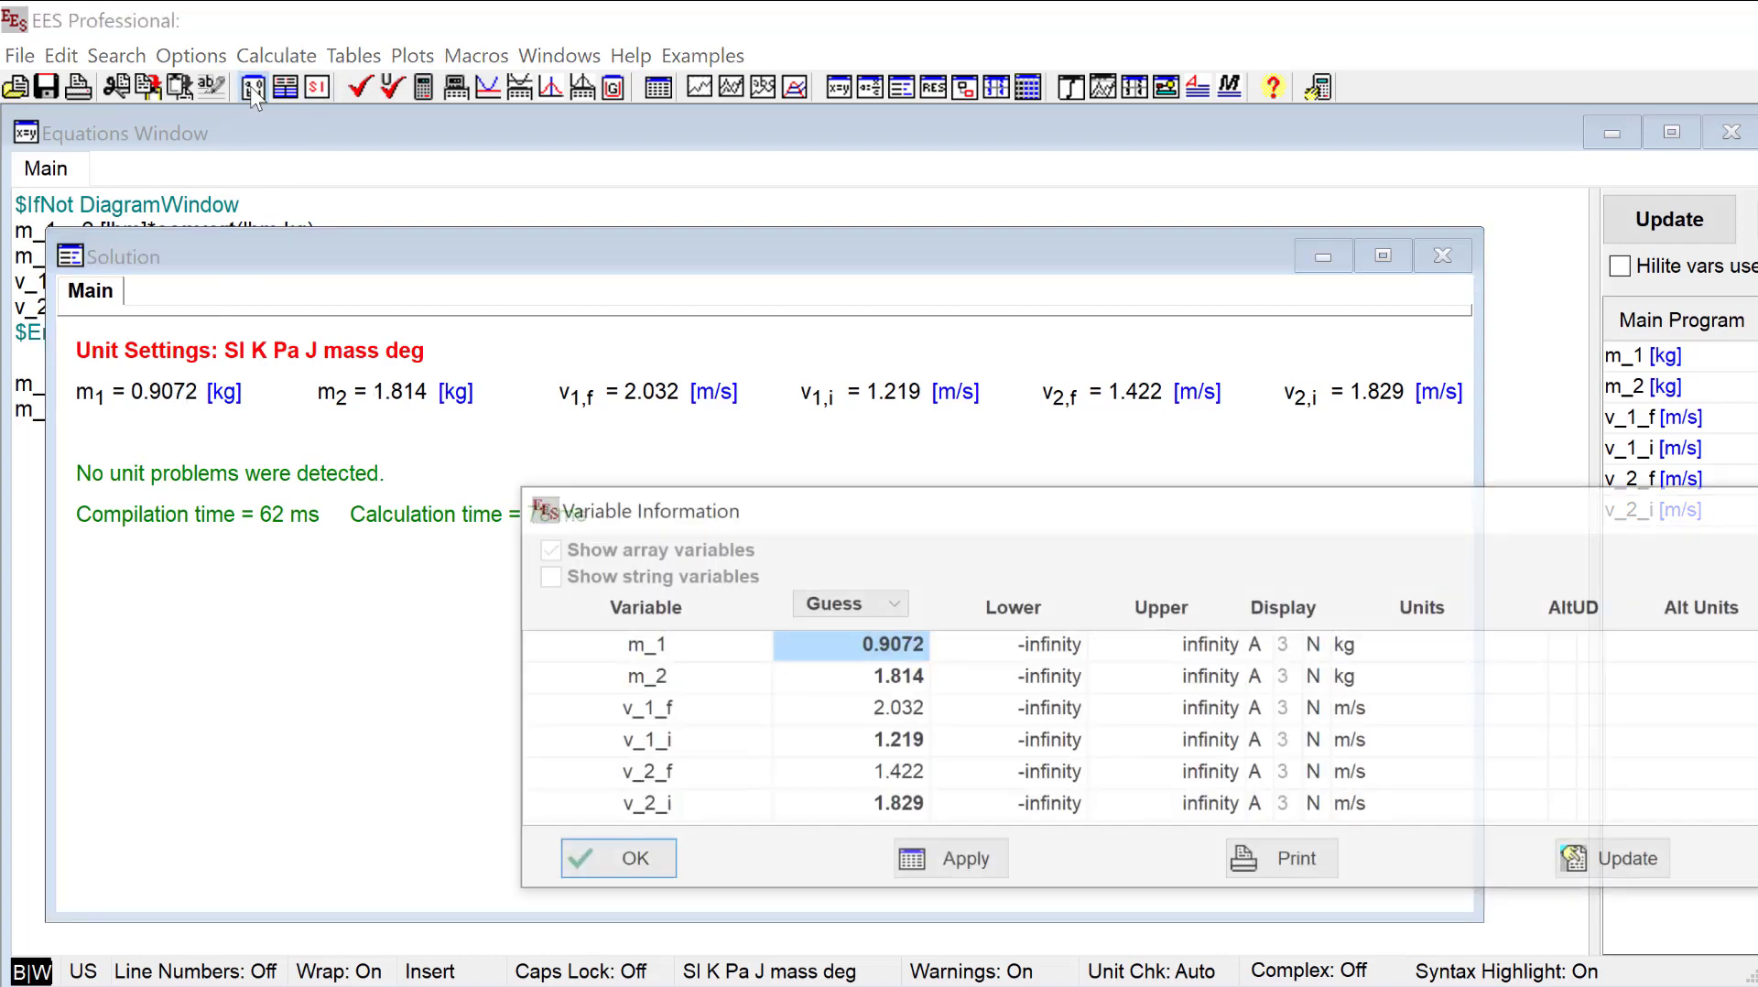
left_click_drag(958, 503, 485, 220)
Enter lbm as alternate units for the masses and ft/s for all four velocities, then apply.
left_click(1218, 371)
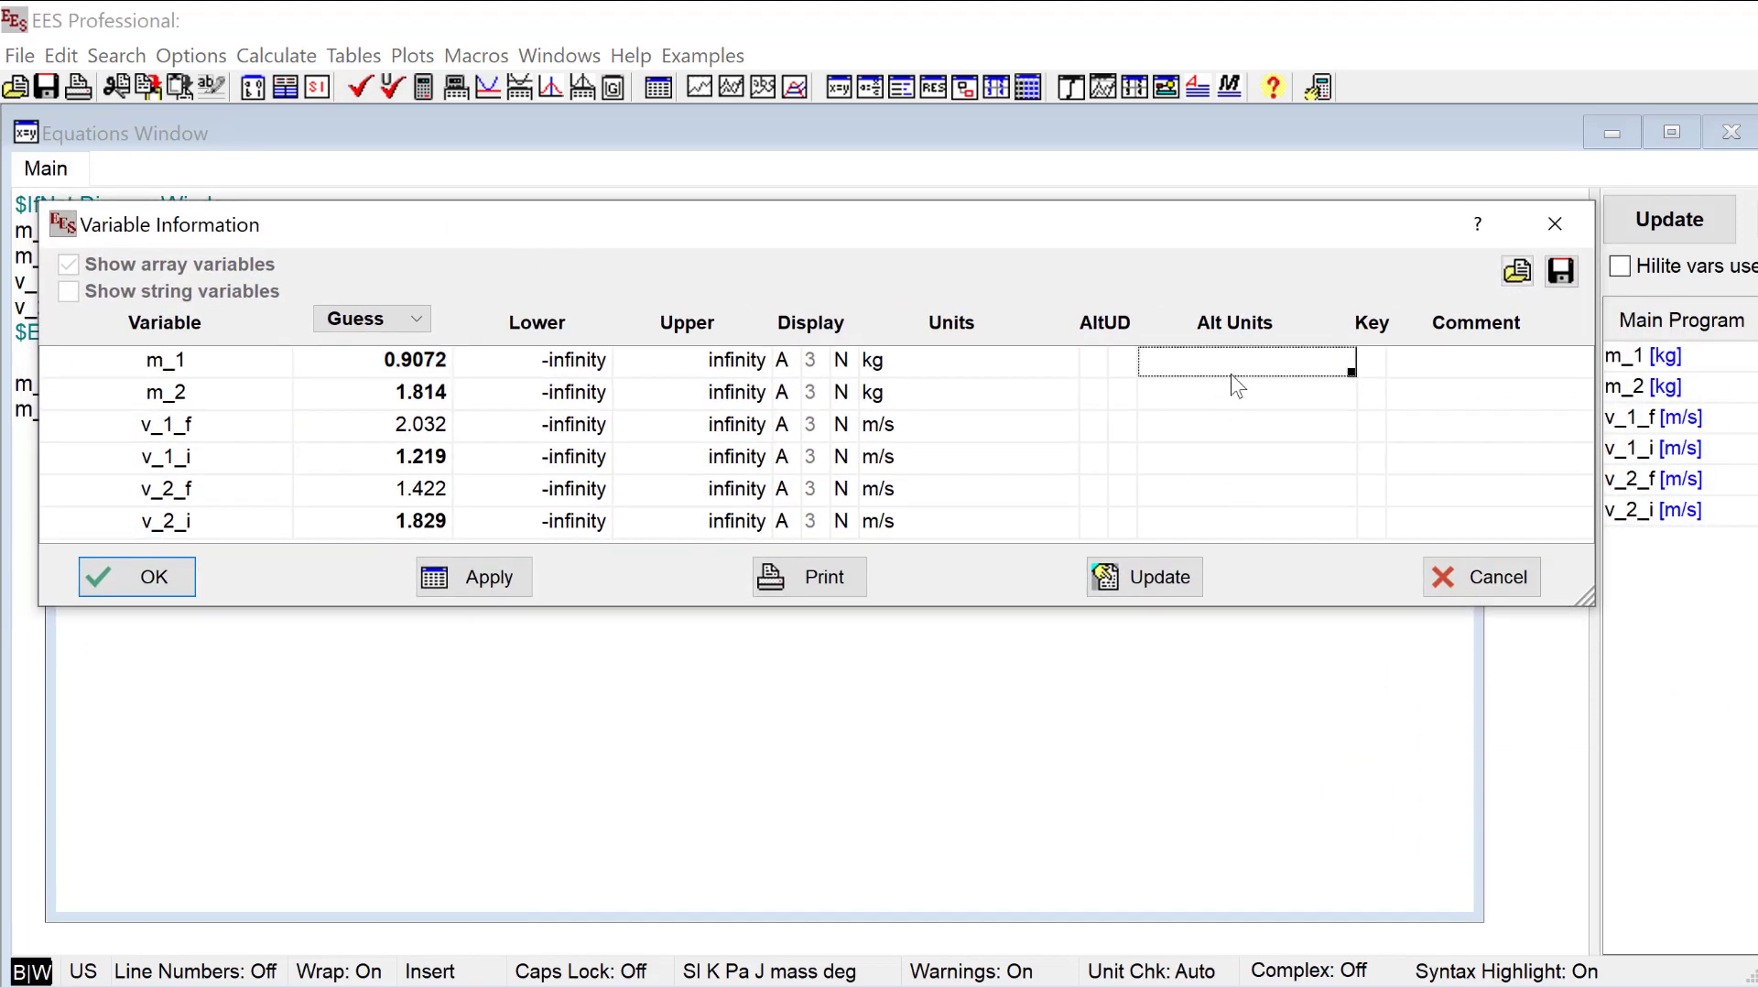
left_click(1232, 374)
type("lbm")
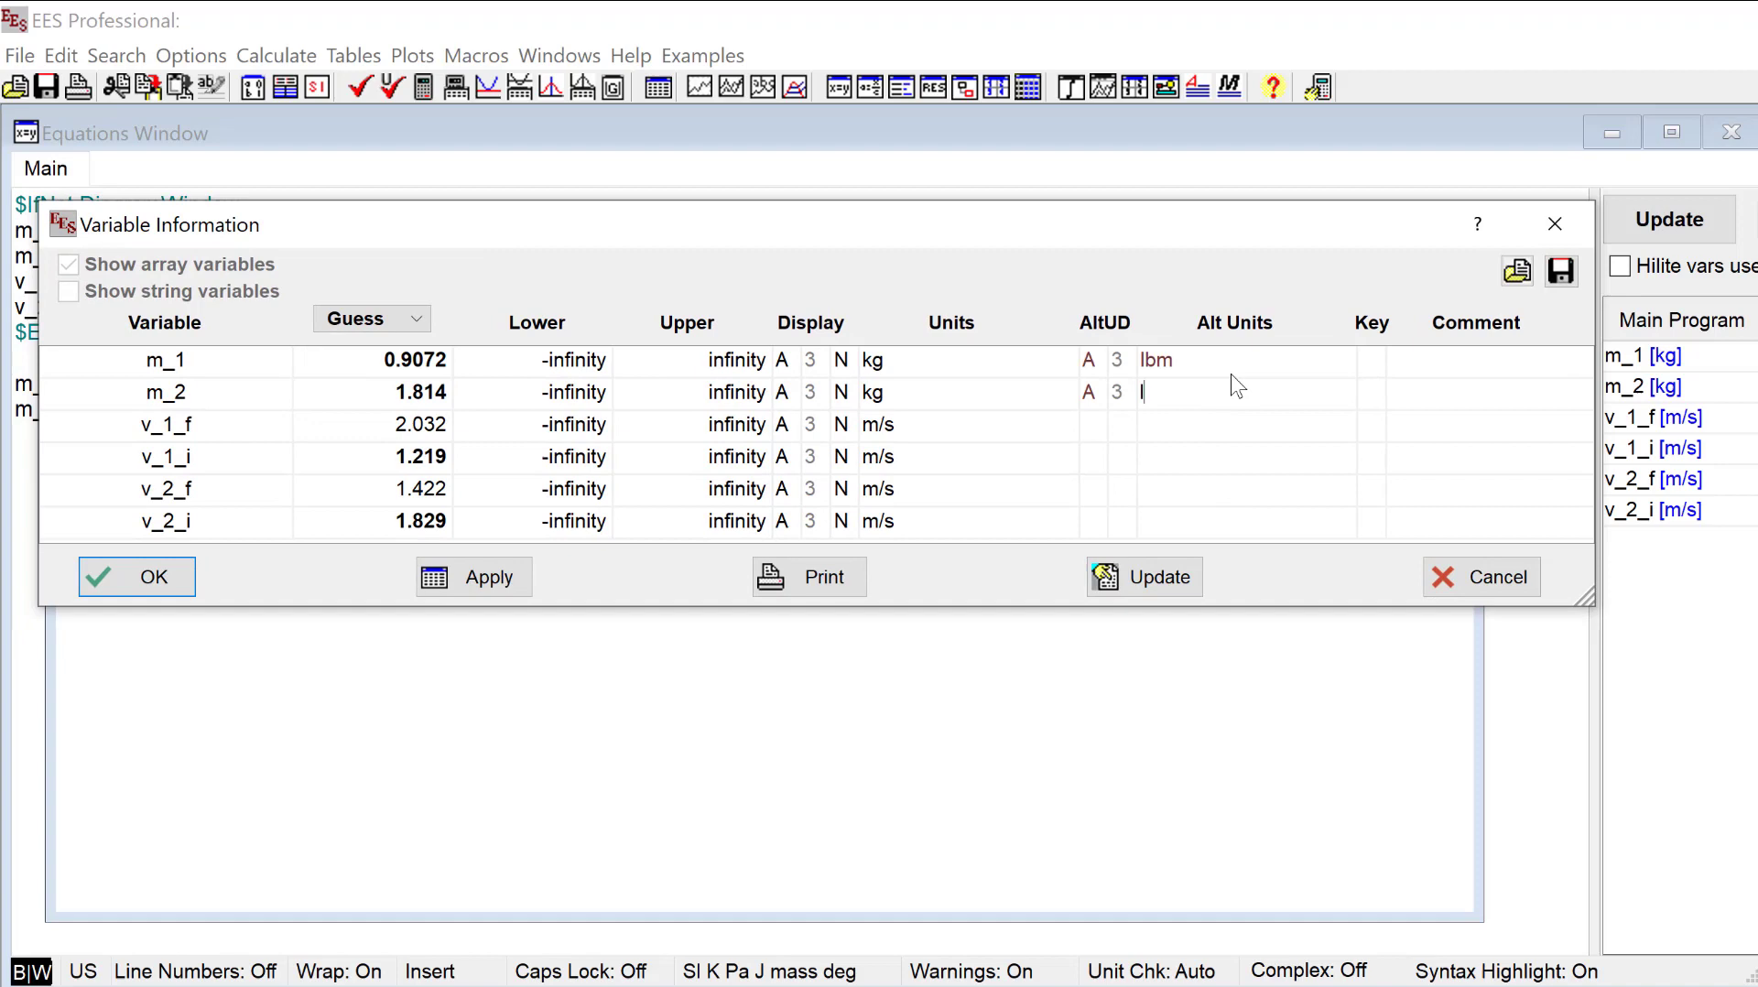
key("Return")
type("ft/s")
key("Return")
type("ft/s")
key("Return")
type("ft/s")
key("Return")
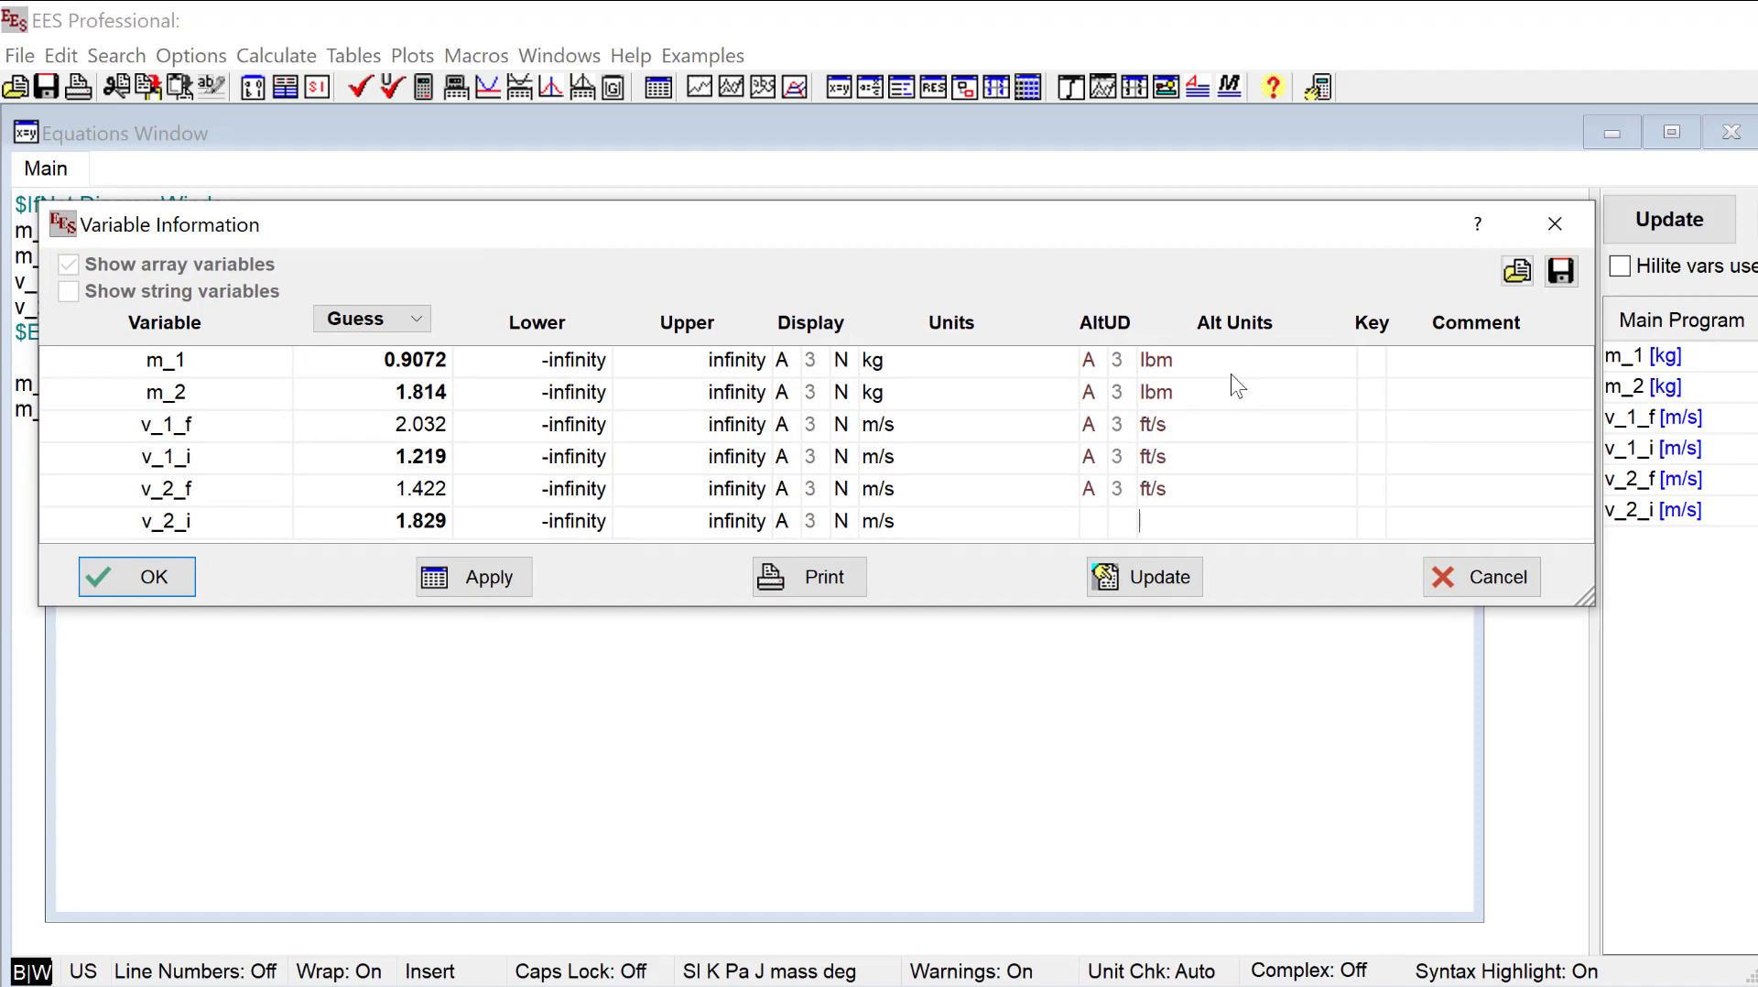
type("ft/s")
left_click(1269, 460)
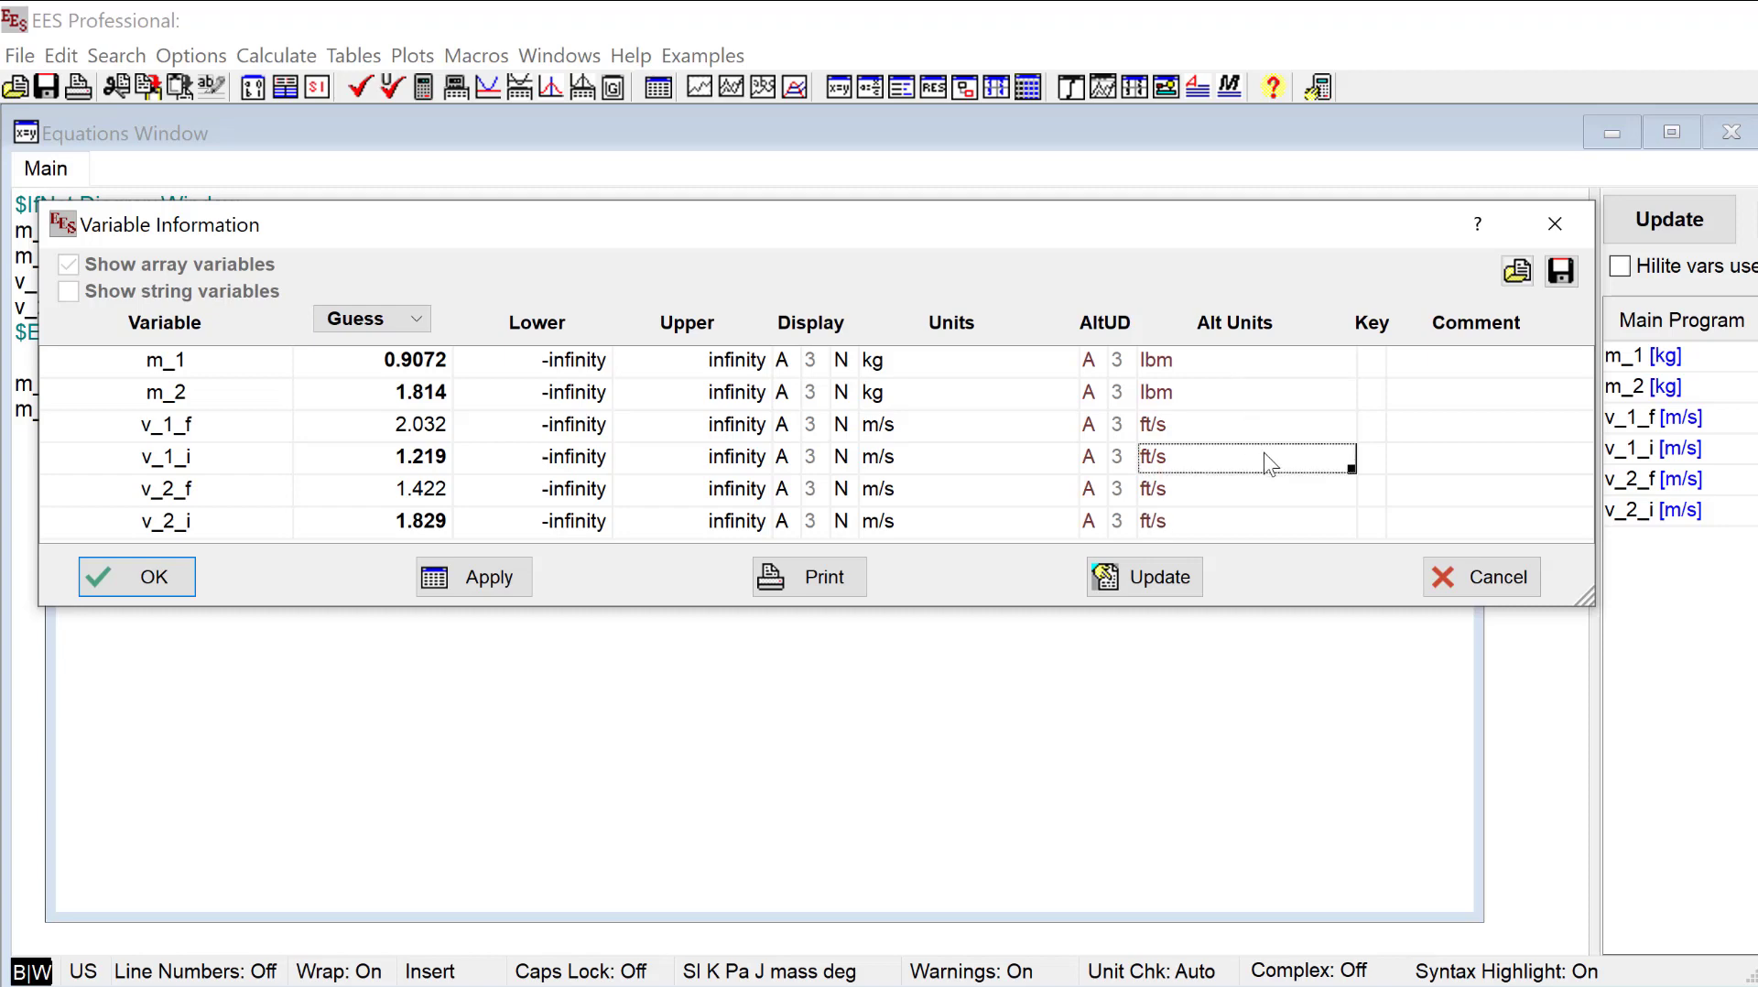
left_click(440, 582)
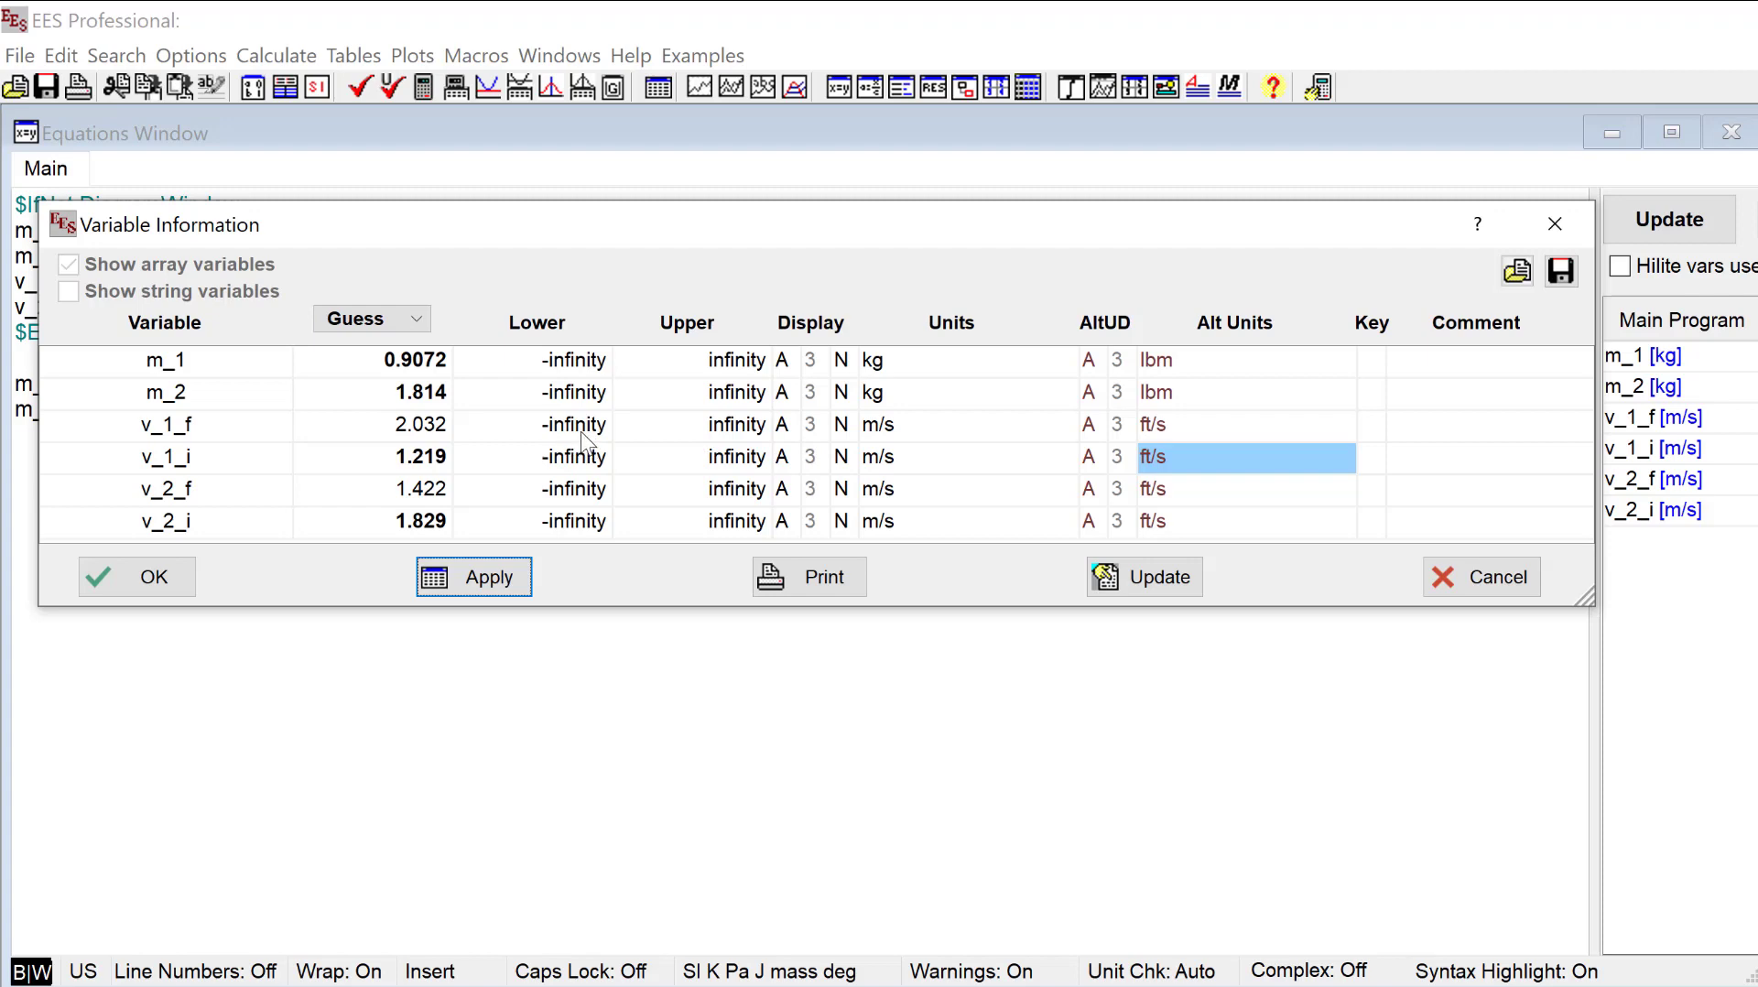
Give m_1 and m_2 lower limits of 0, apply, and close Variable Information.
left_click(591, 367)
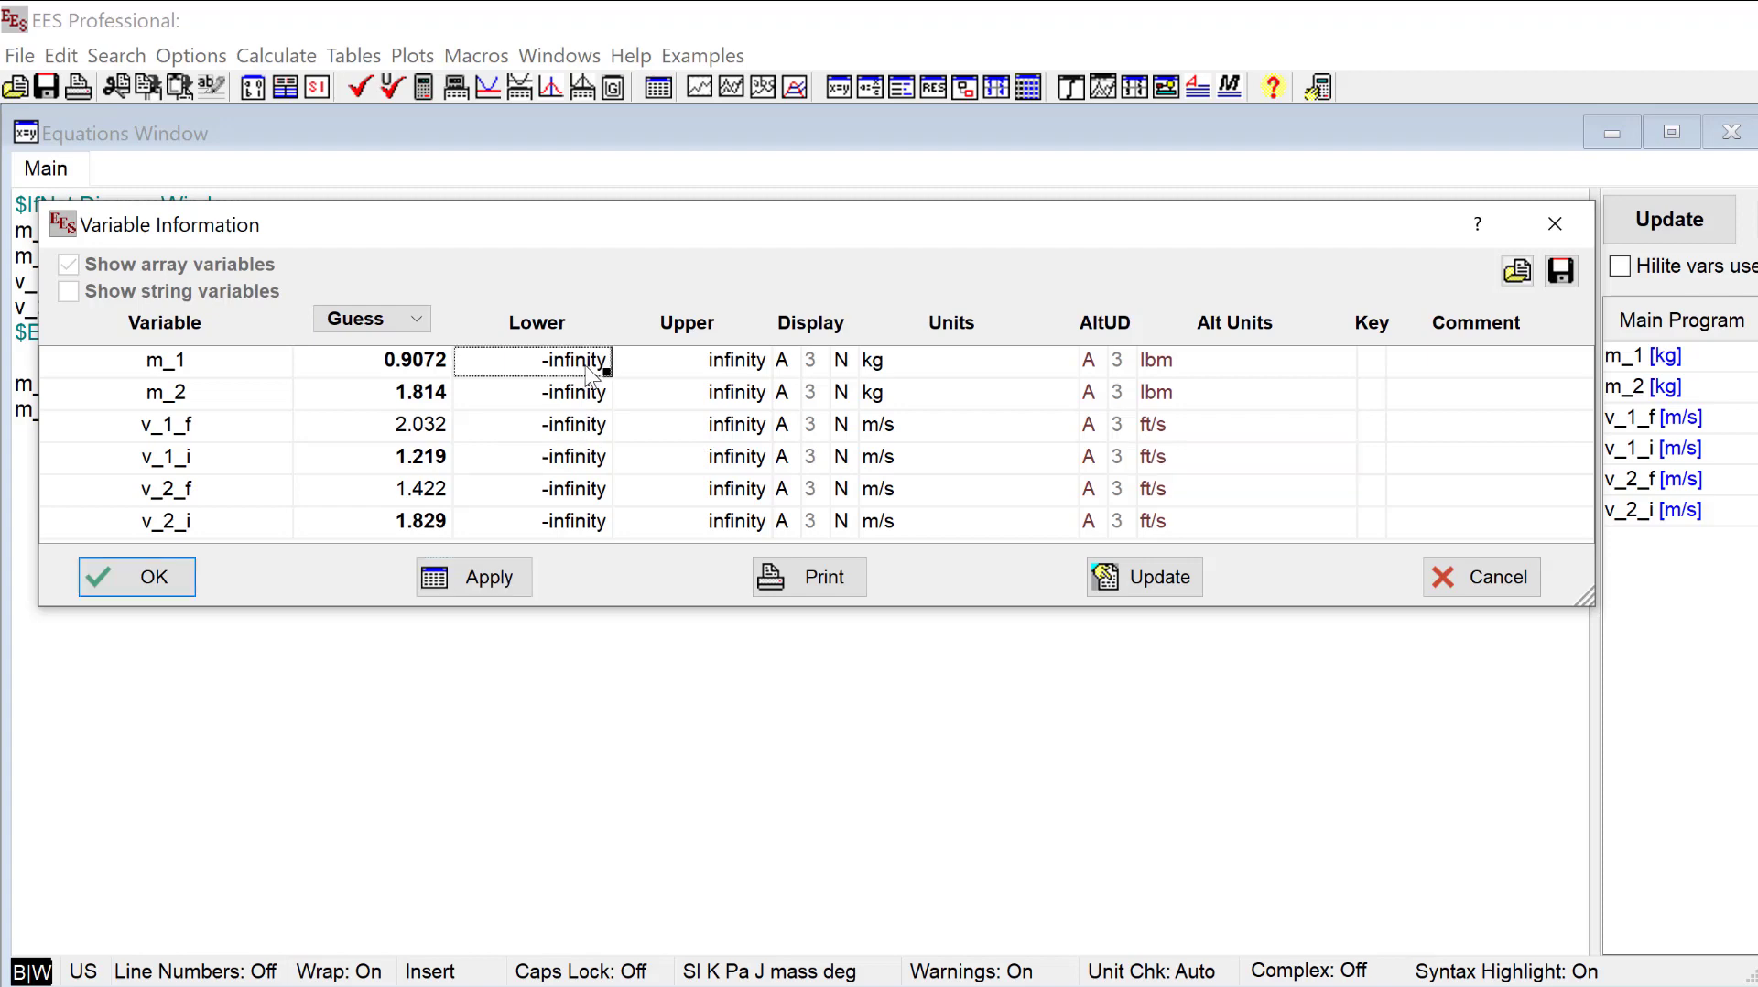
left_click(595, 374)
type("0")
left_click(591, 392)
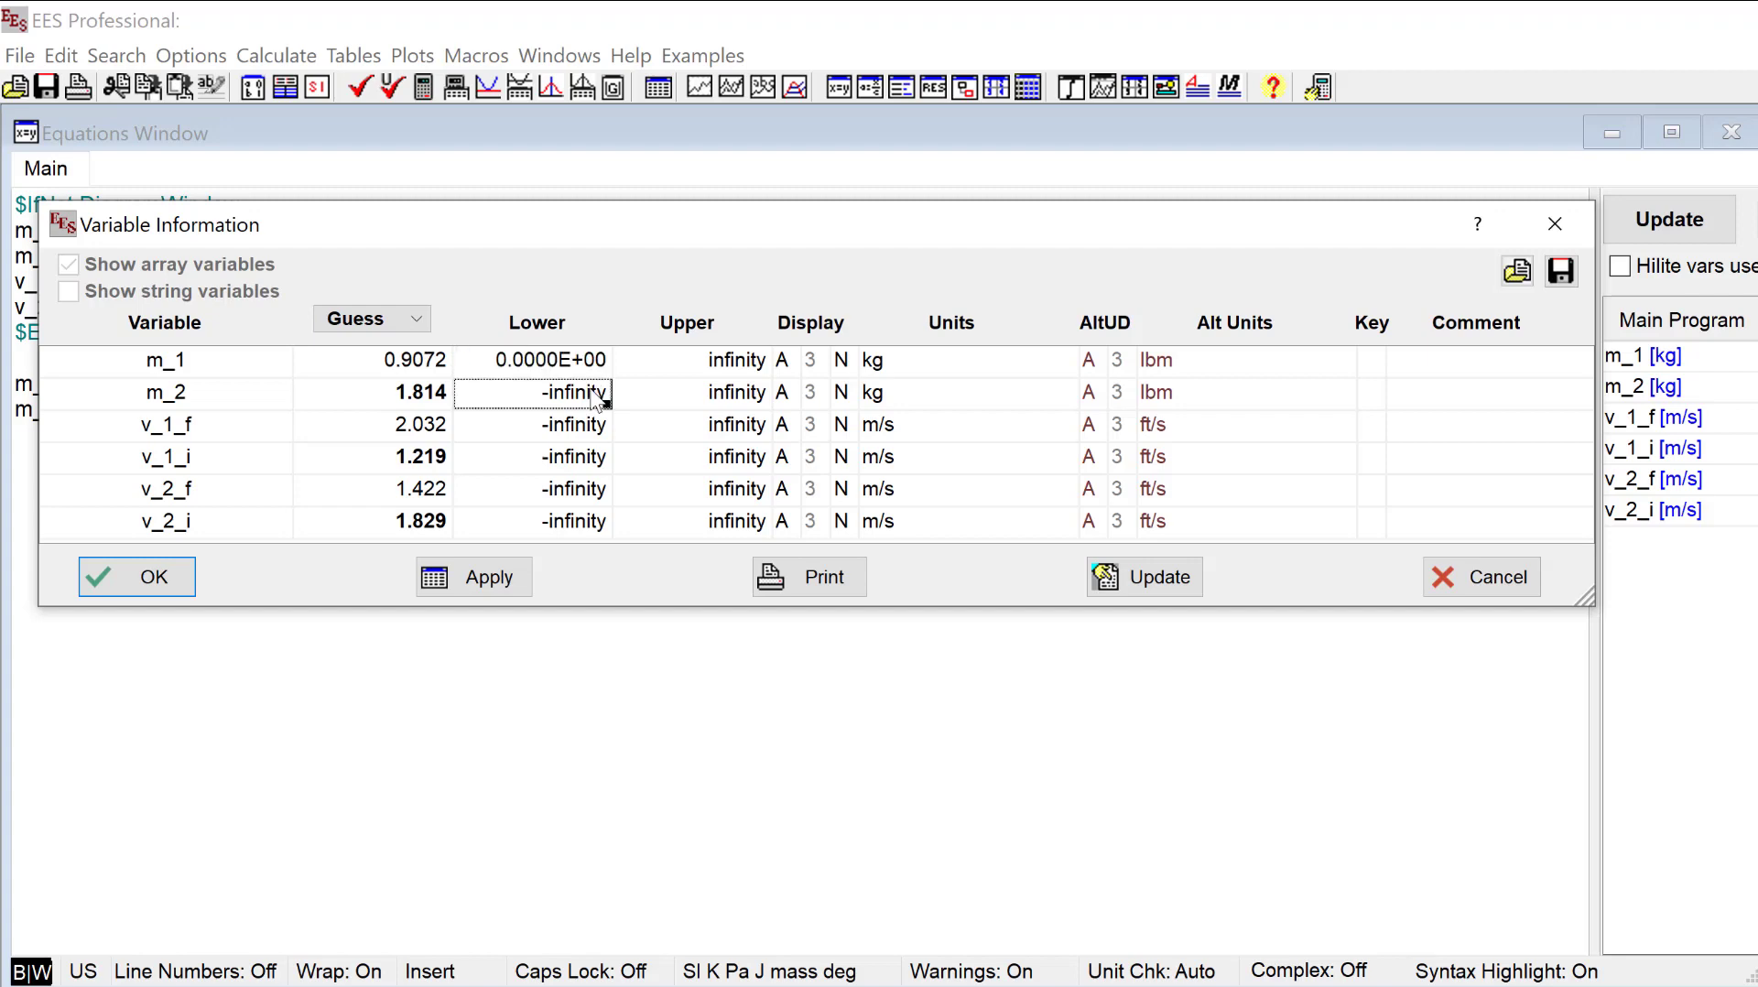
left_click(590, 392)
type("0")
left_click(574, 433)
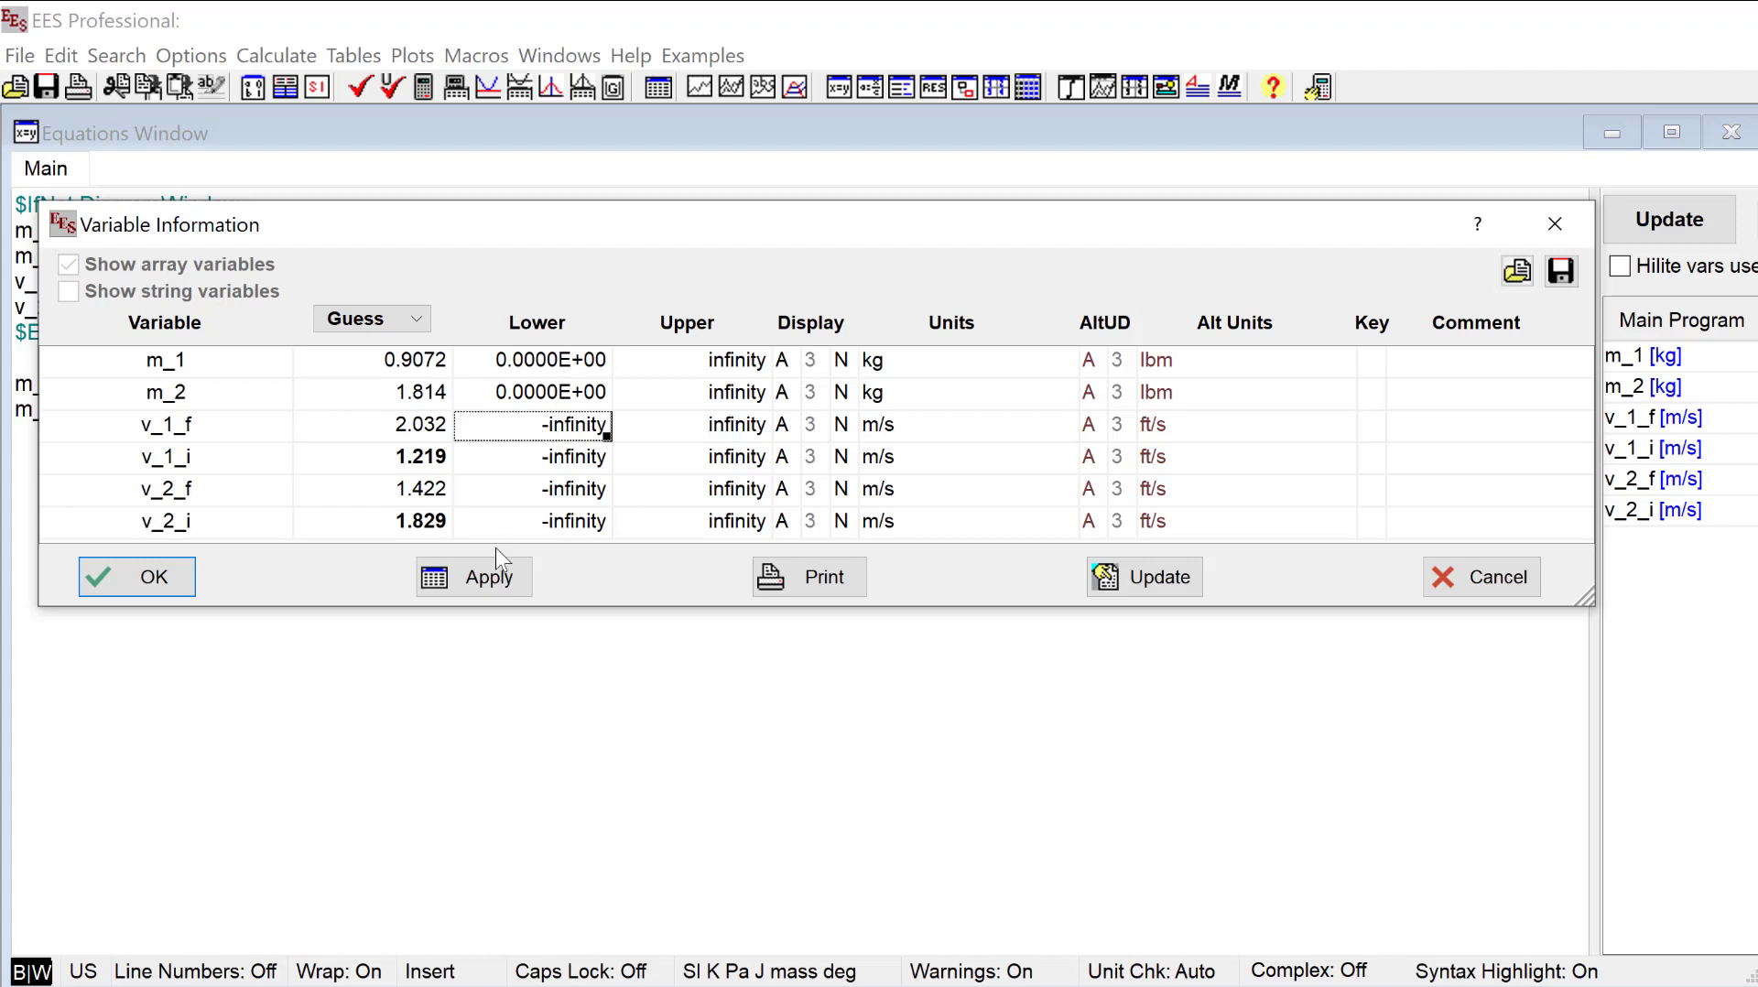
left_click(490, 579)
left_click(156, 579)
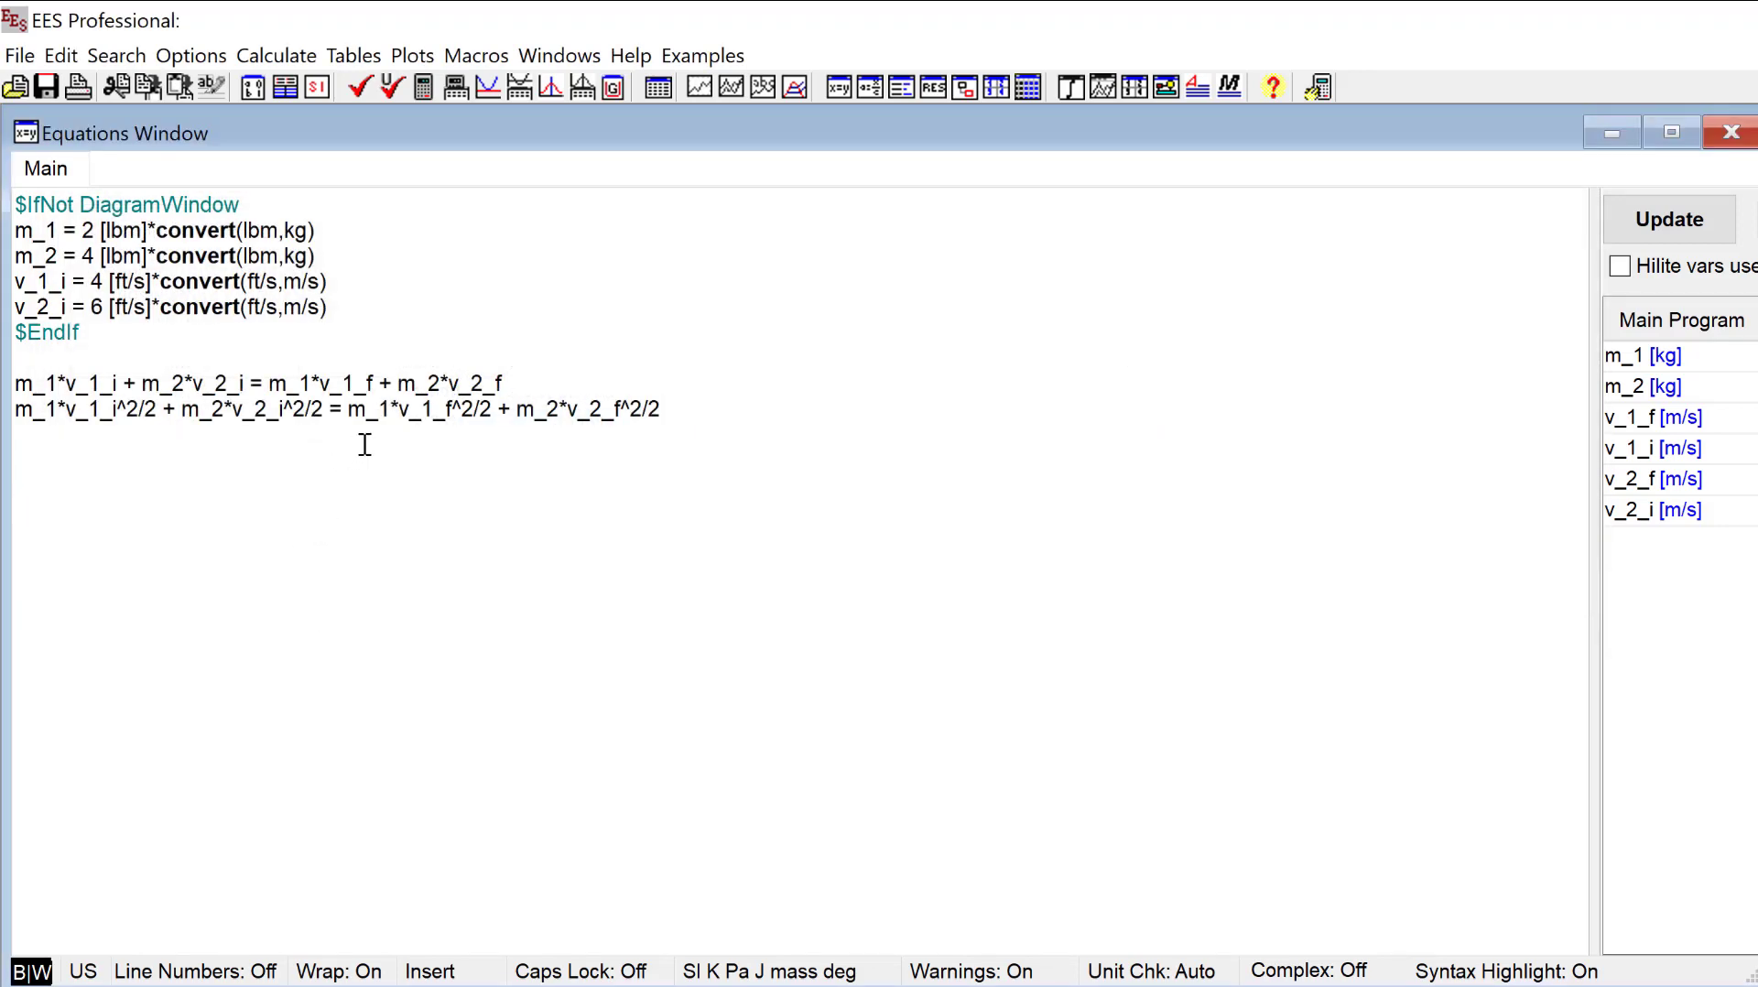
Add an m_1 input box showing alternate units and value (m1 = 2 [lbm]) below the red circle.
key("ctrl+d")
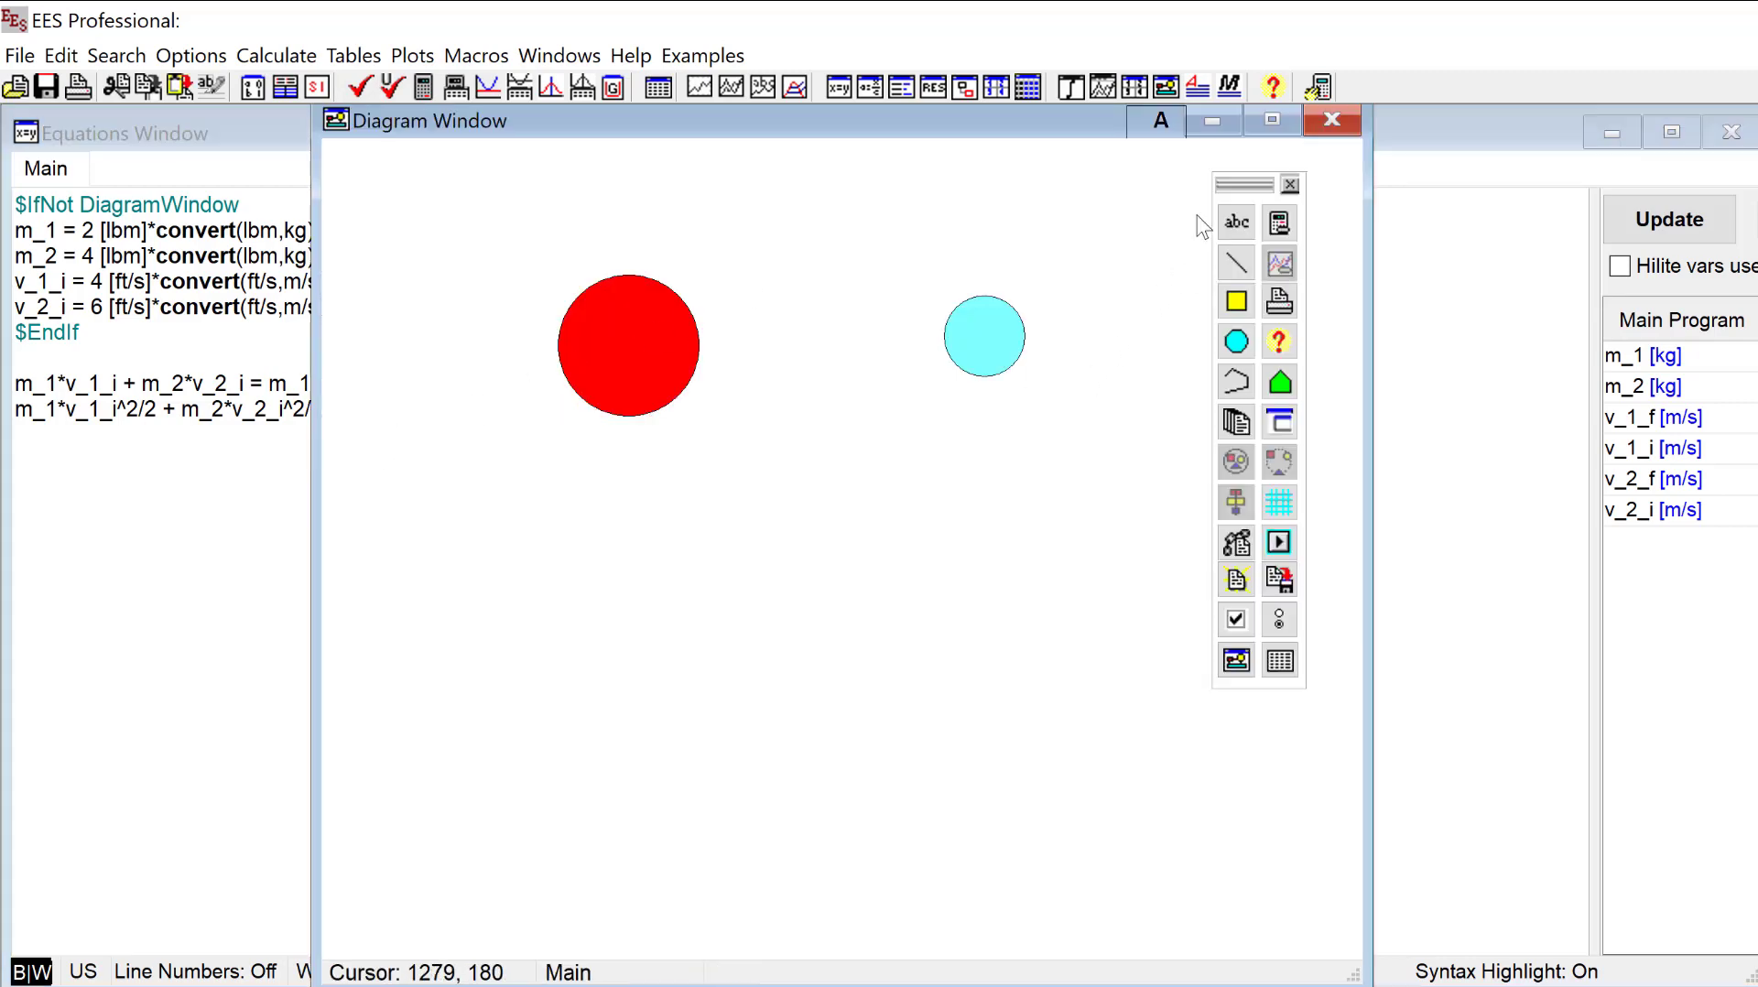
left_click(1237, 224)
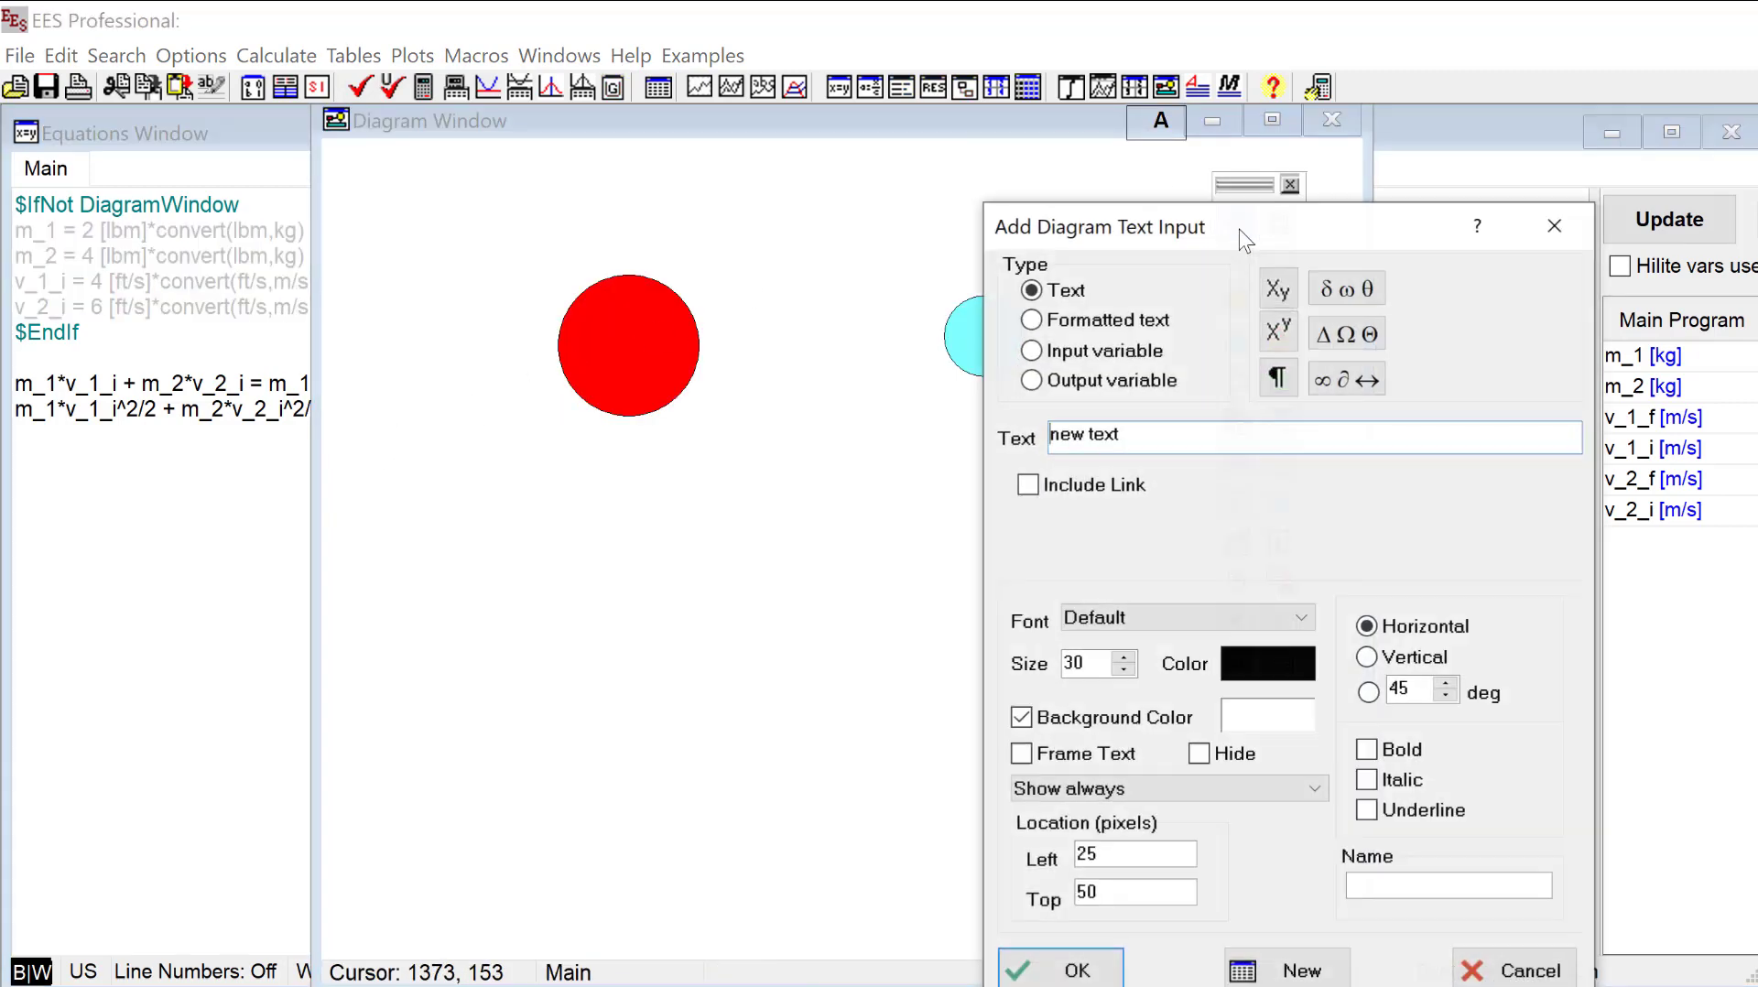
left_click_drag(1238, 239, 1234, 188)
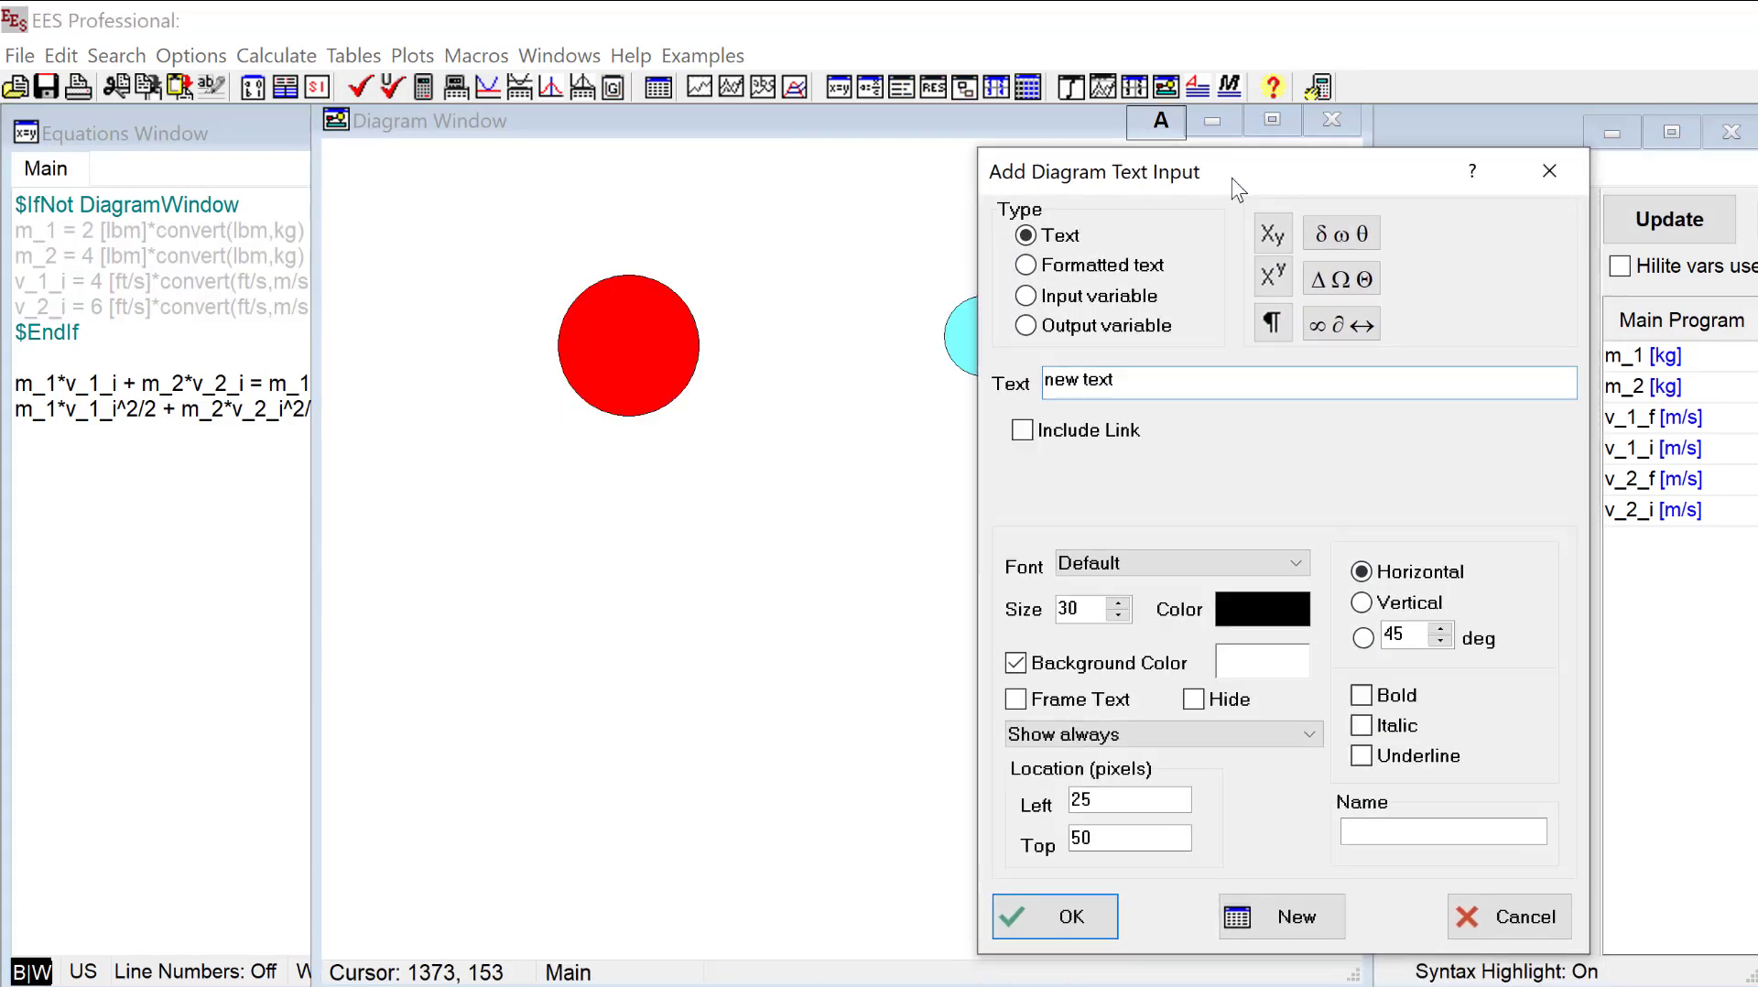
left_click(1027, 296)
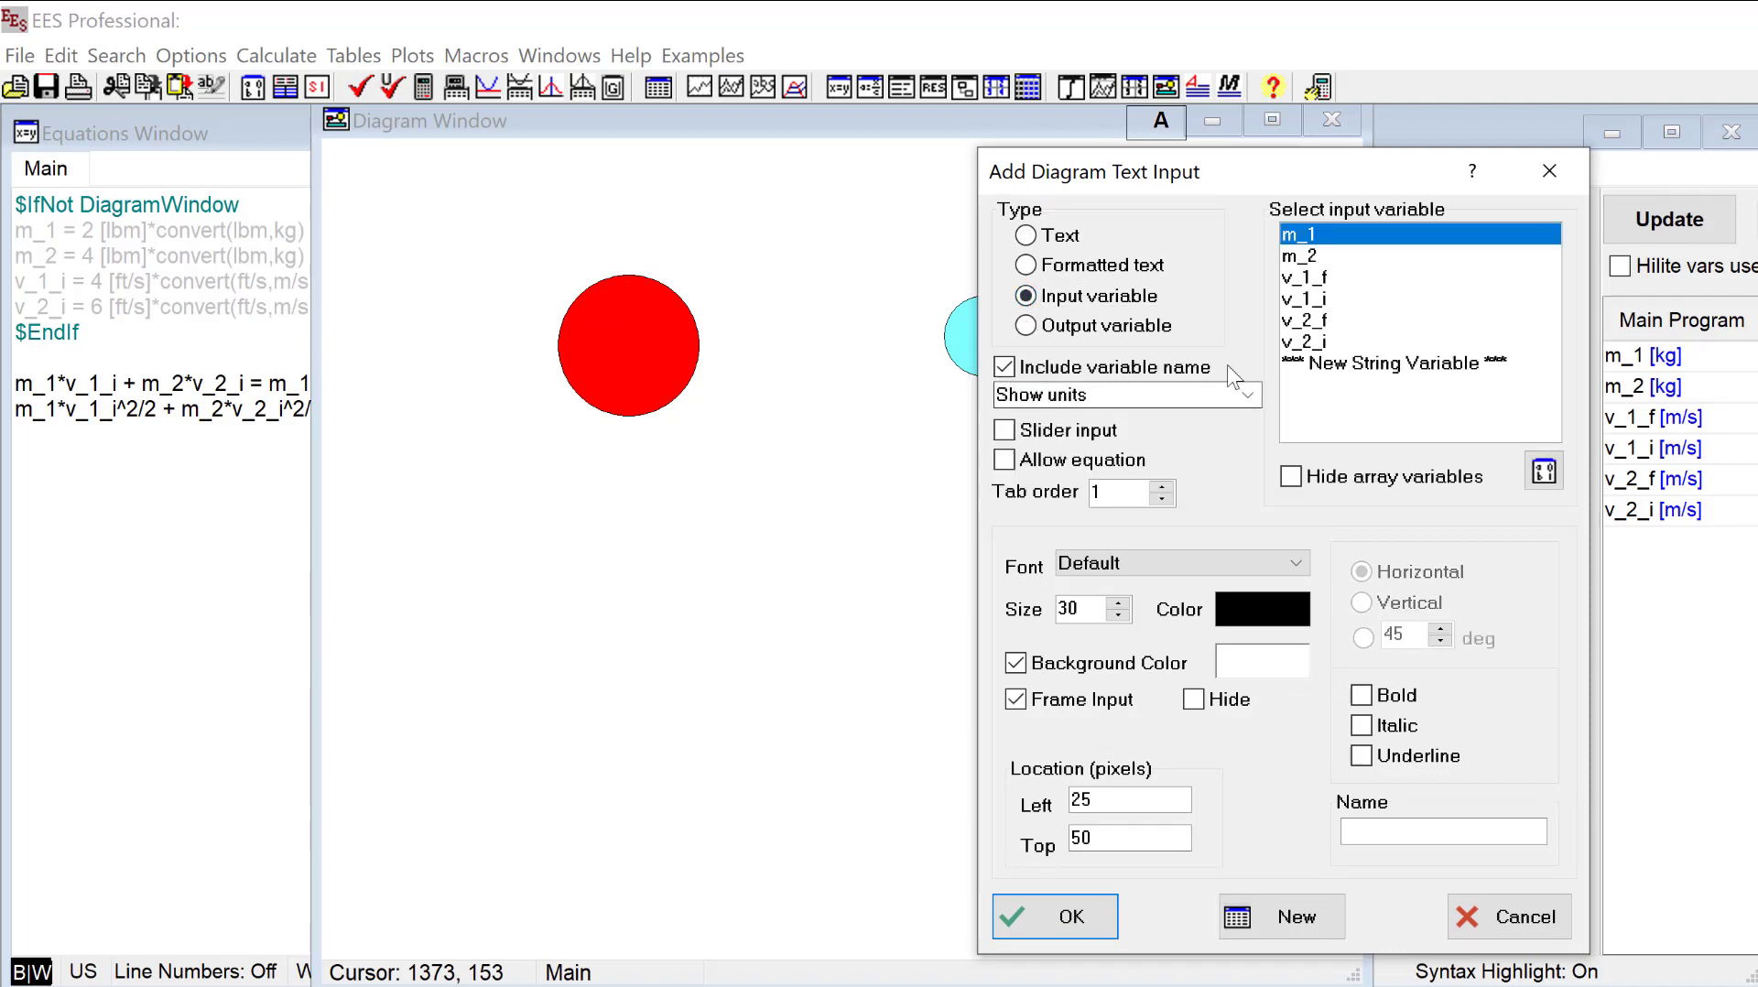
left_click(1252, 395)
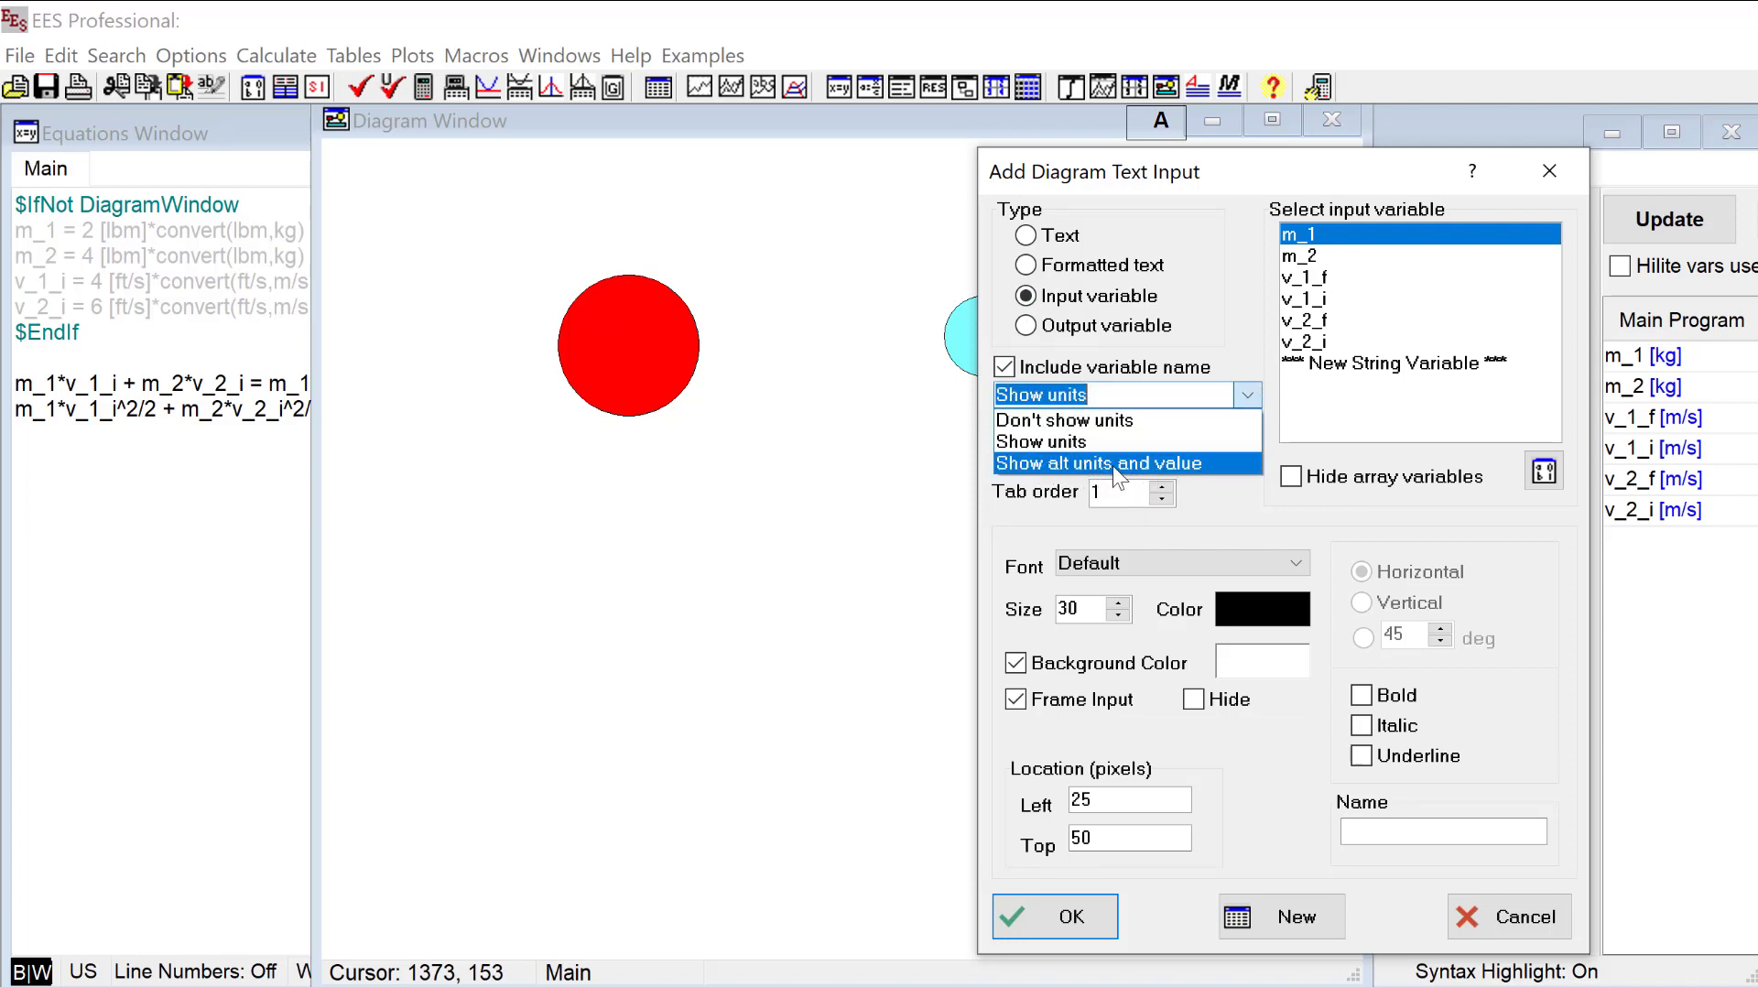
left_click(1118, 463)
left_click(1059, 916)
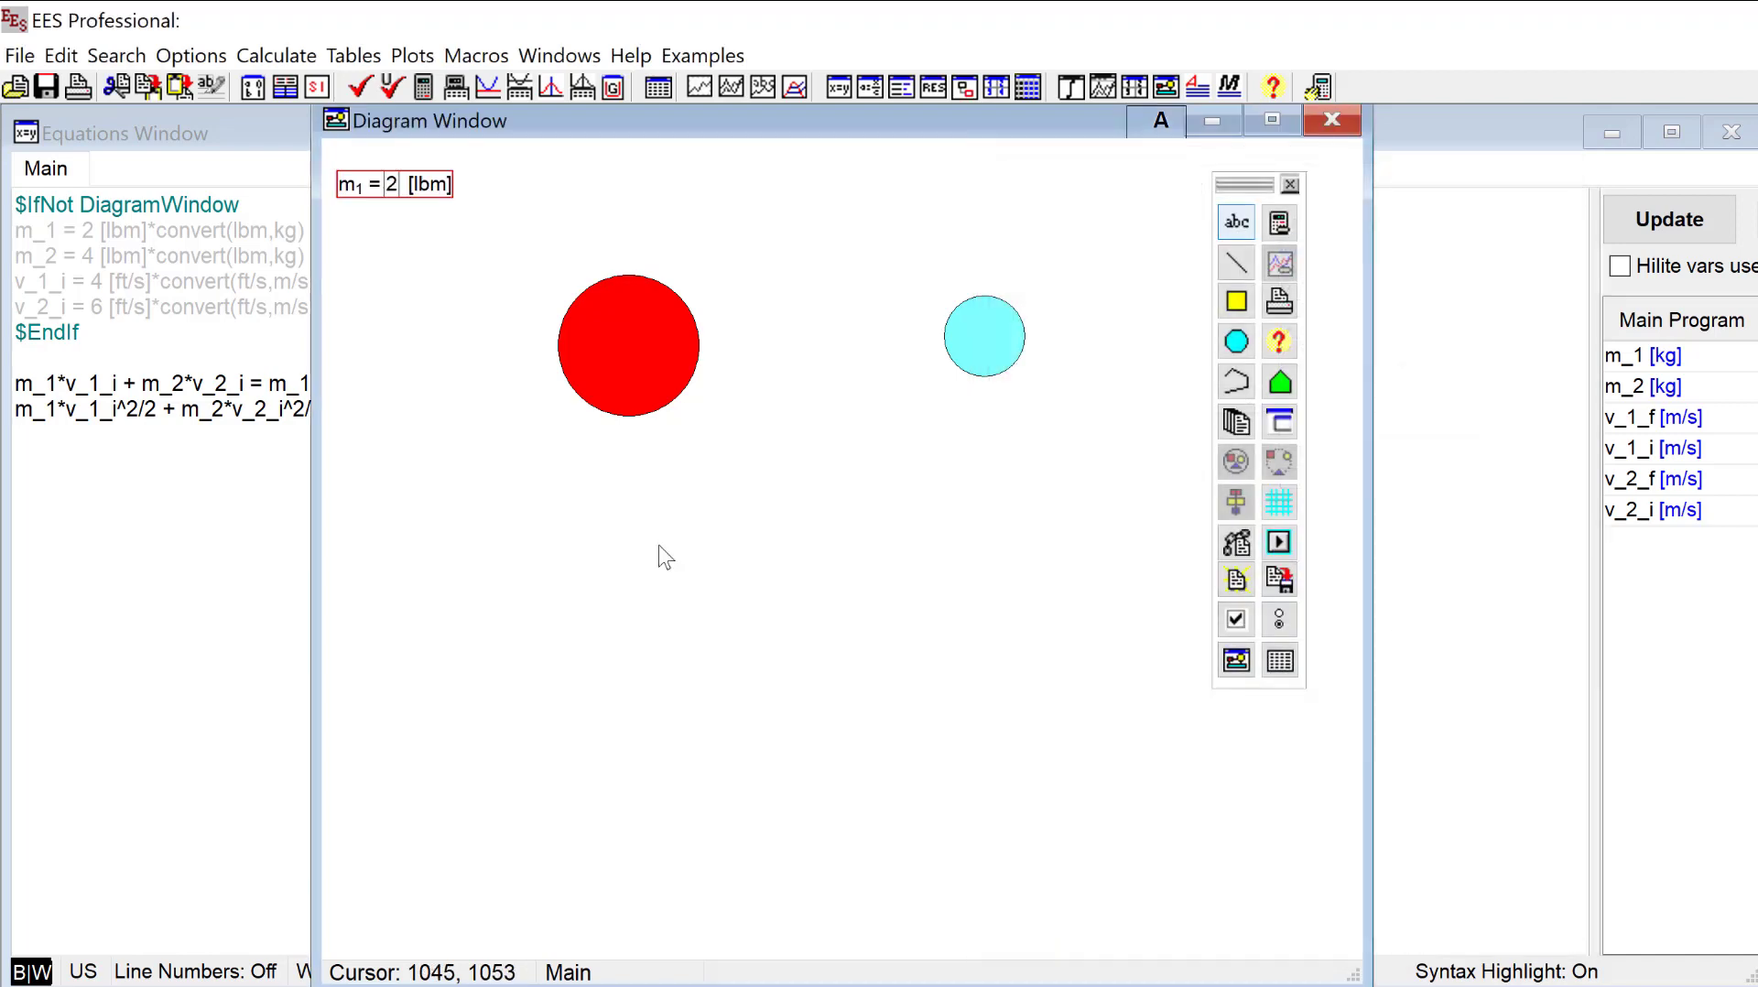
left_click_drag(410, 190, 641, 451)
Place a v_1_i input box reading v1,i = 4 [ft/s] beneath the m1 input.
left_click(1237, 223)
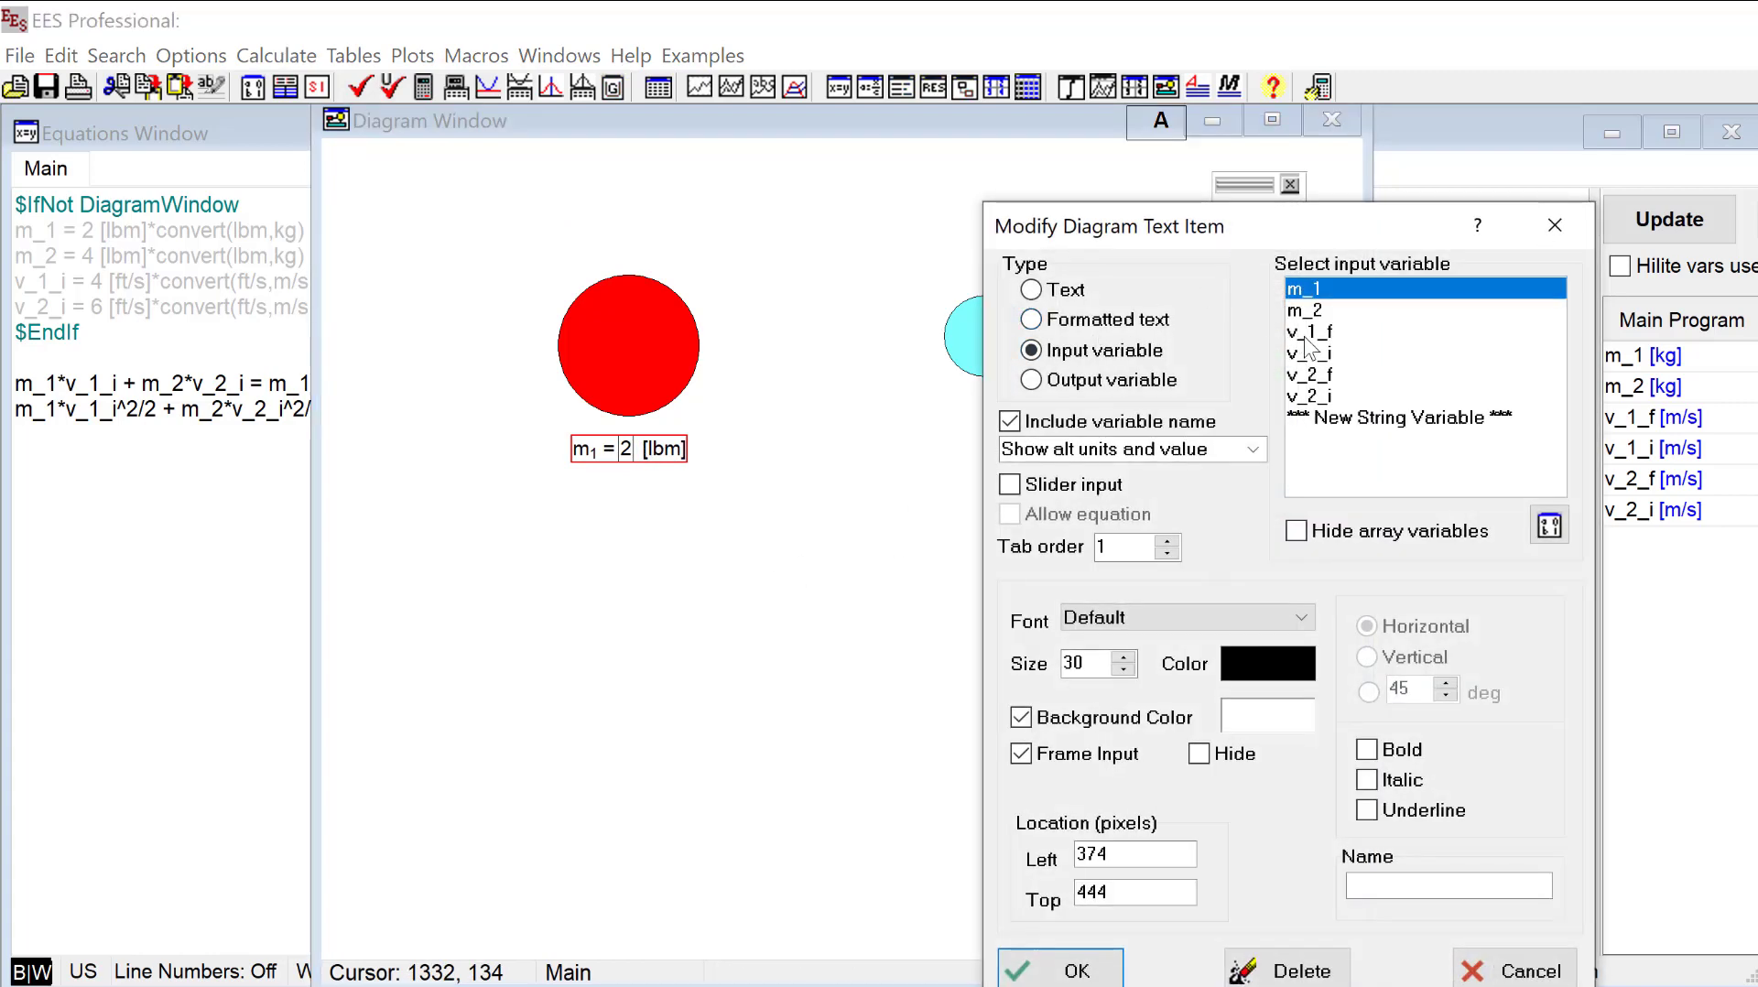
left_click(1311, 354)
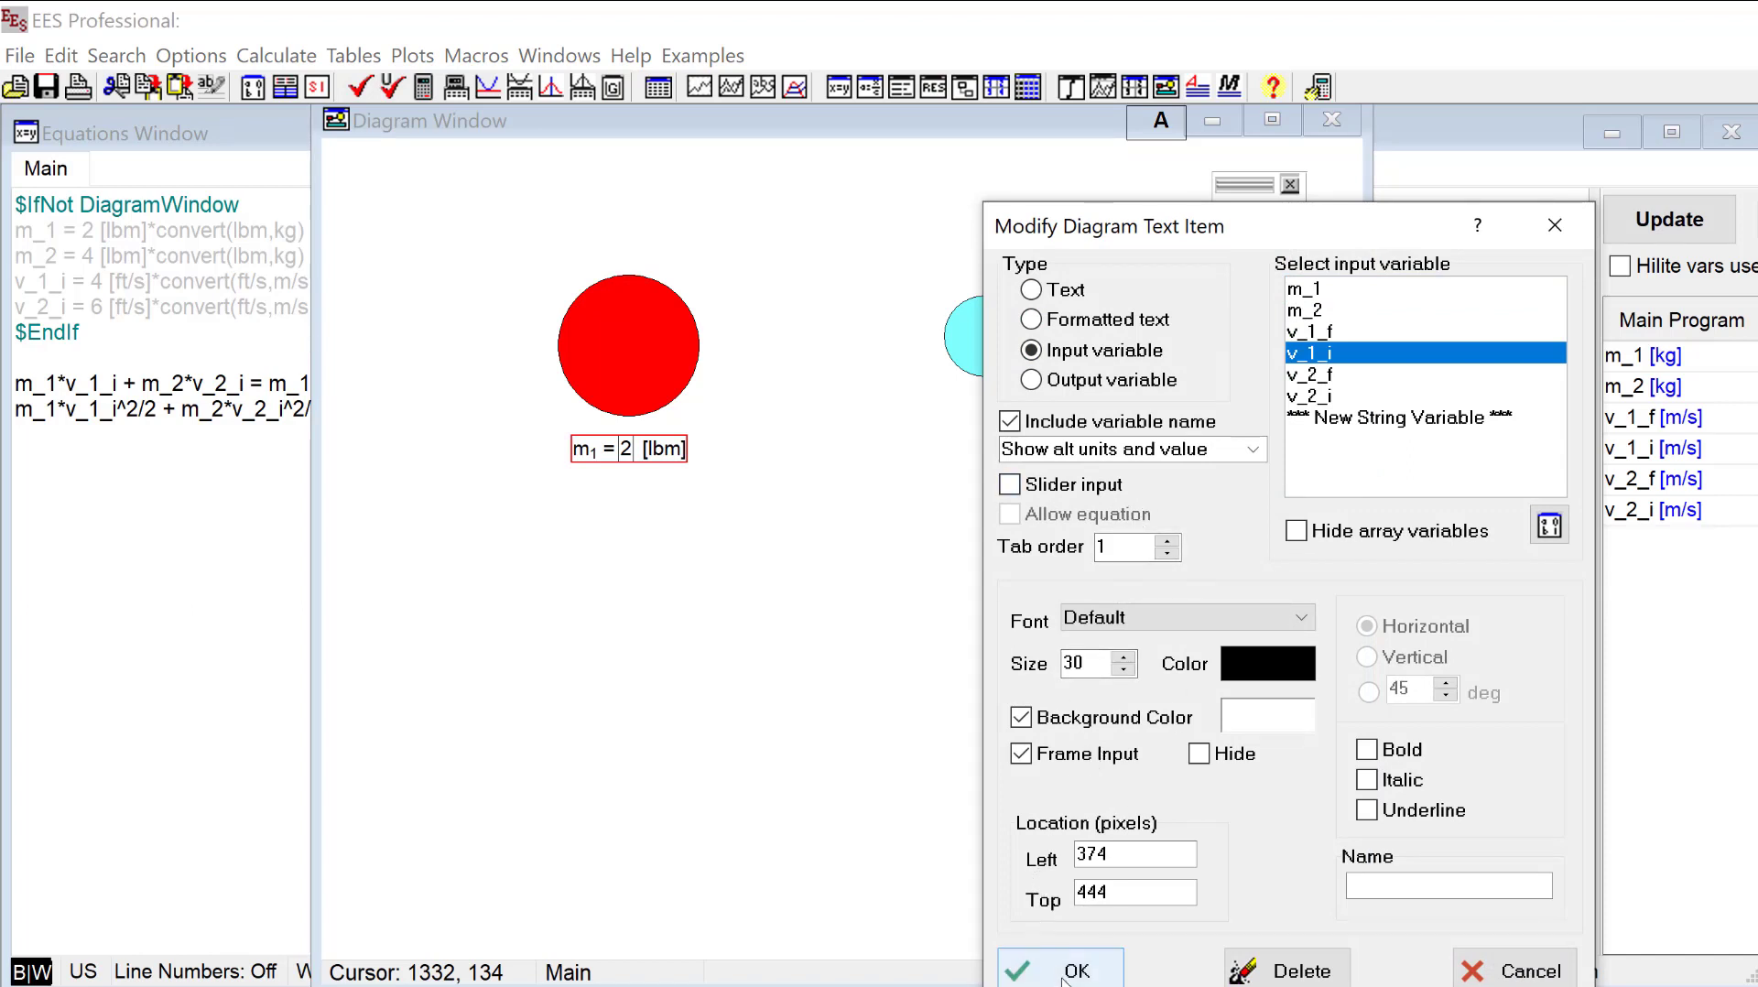
left_click(1076, 962)
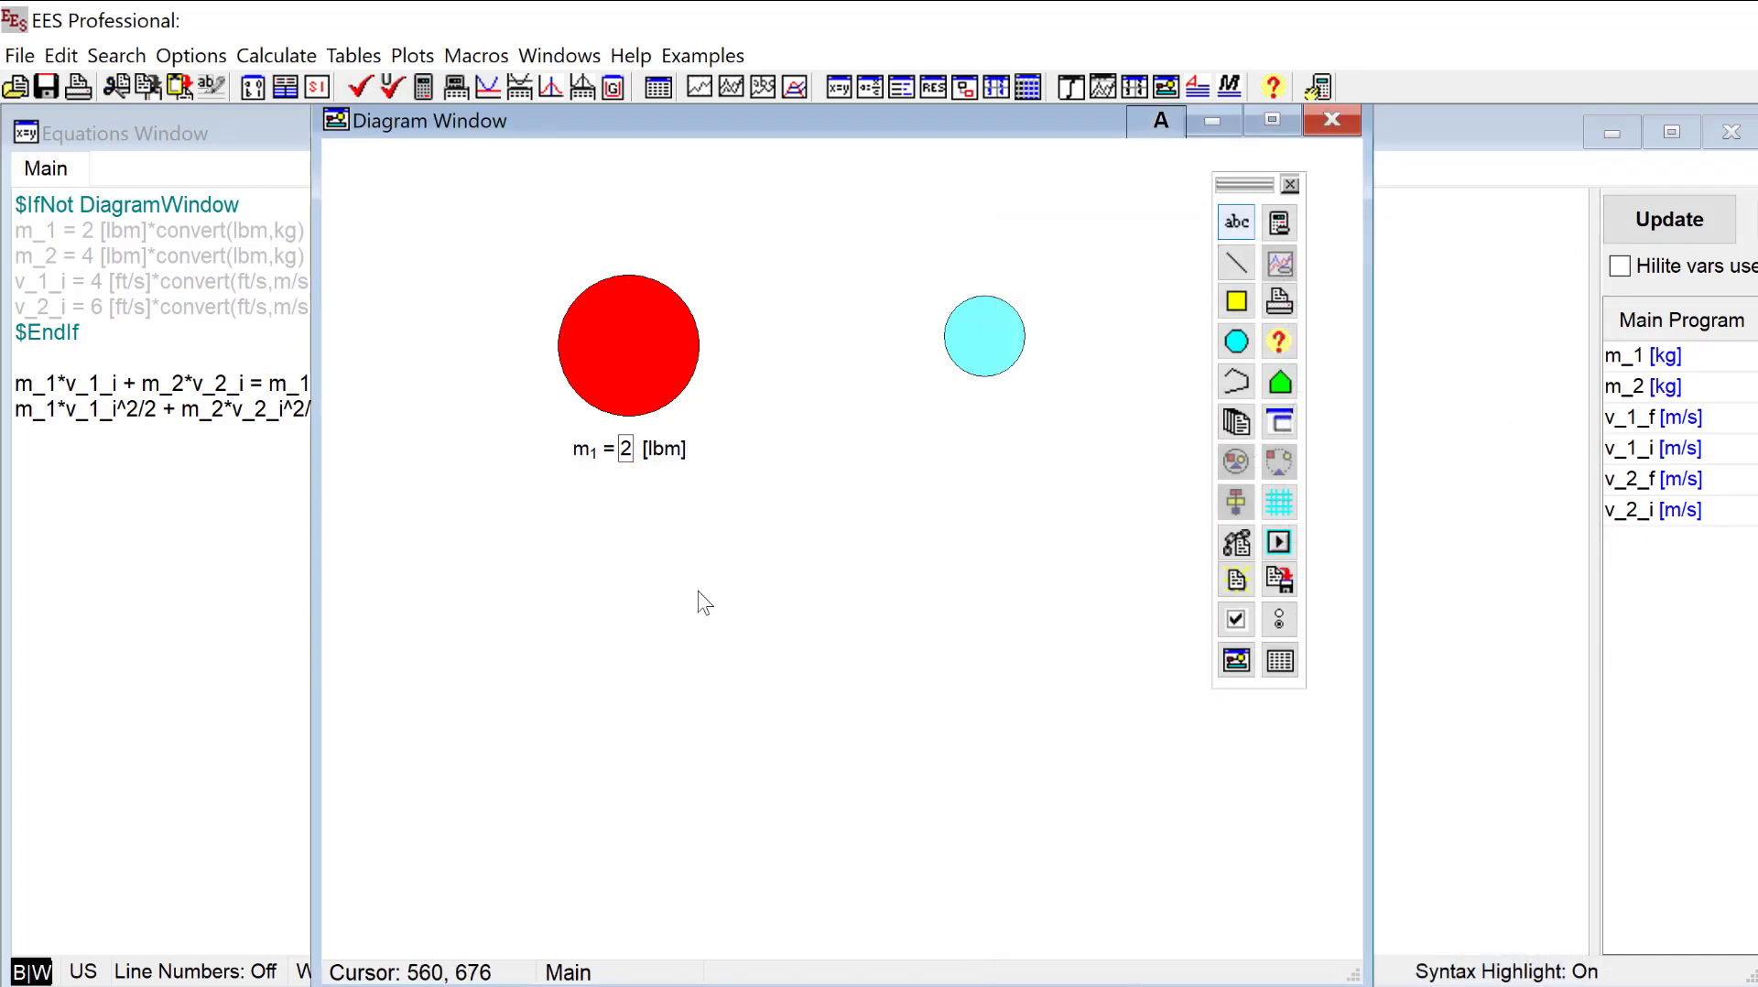
left_click(1227, 227)
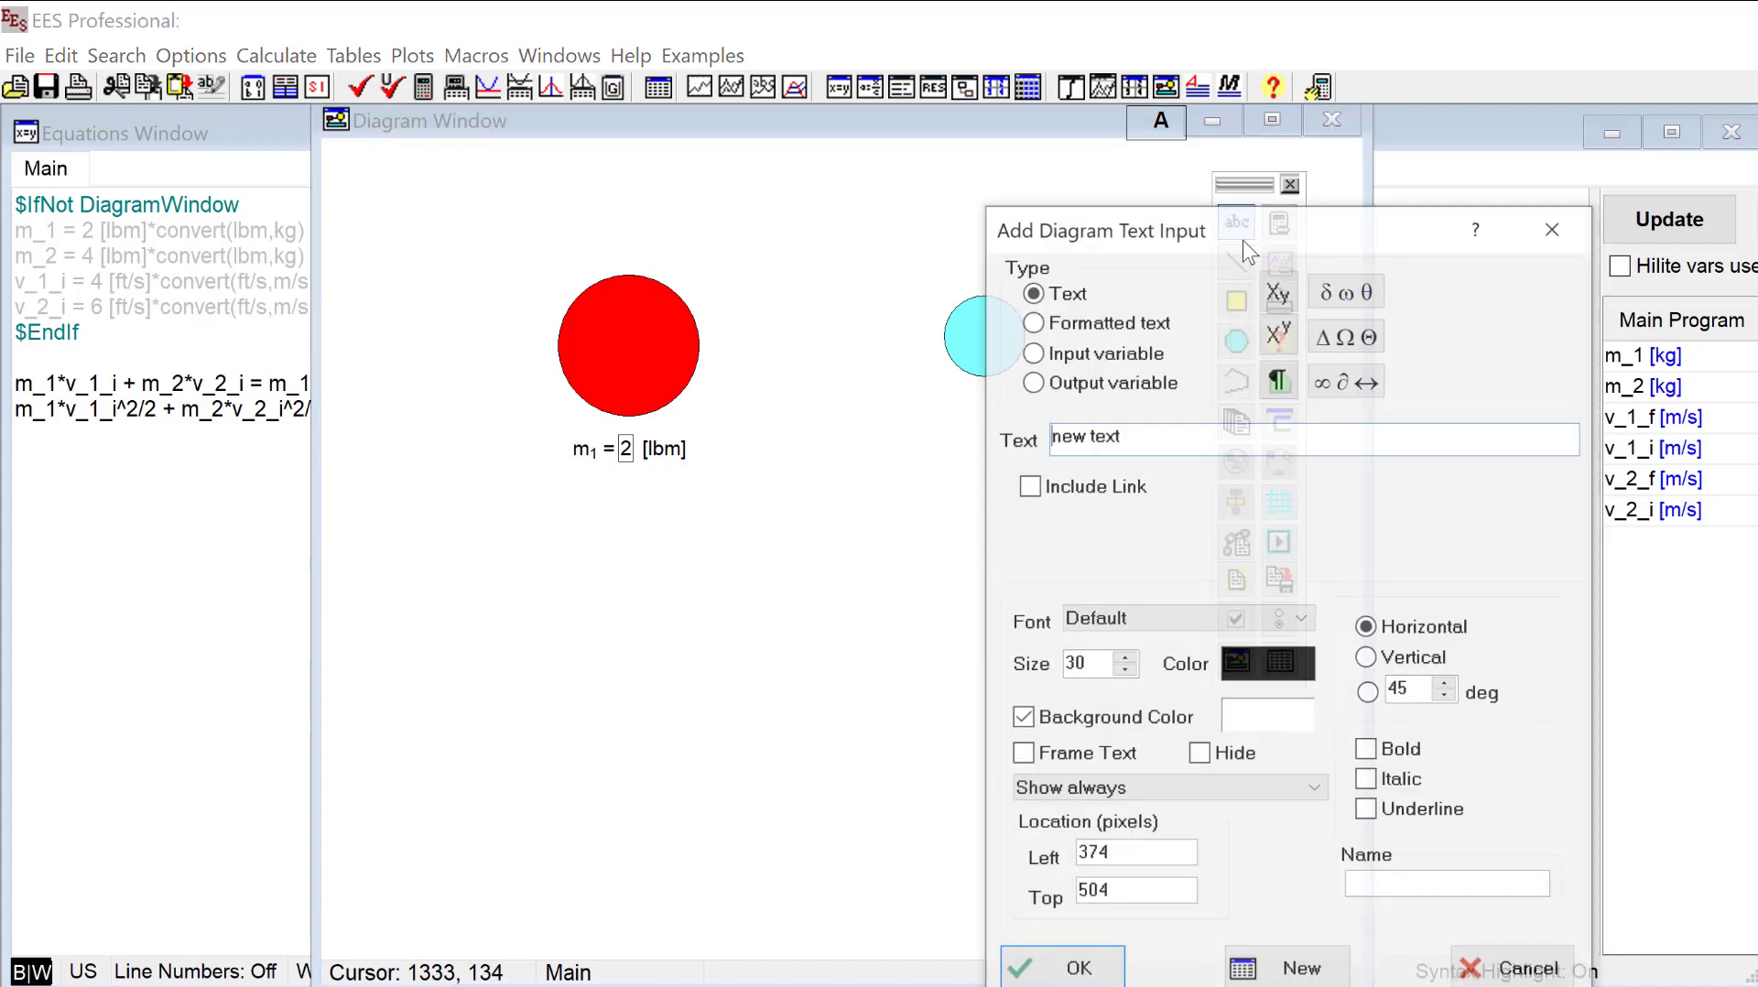
left_click(1092, 353)
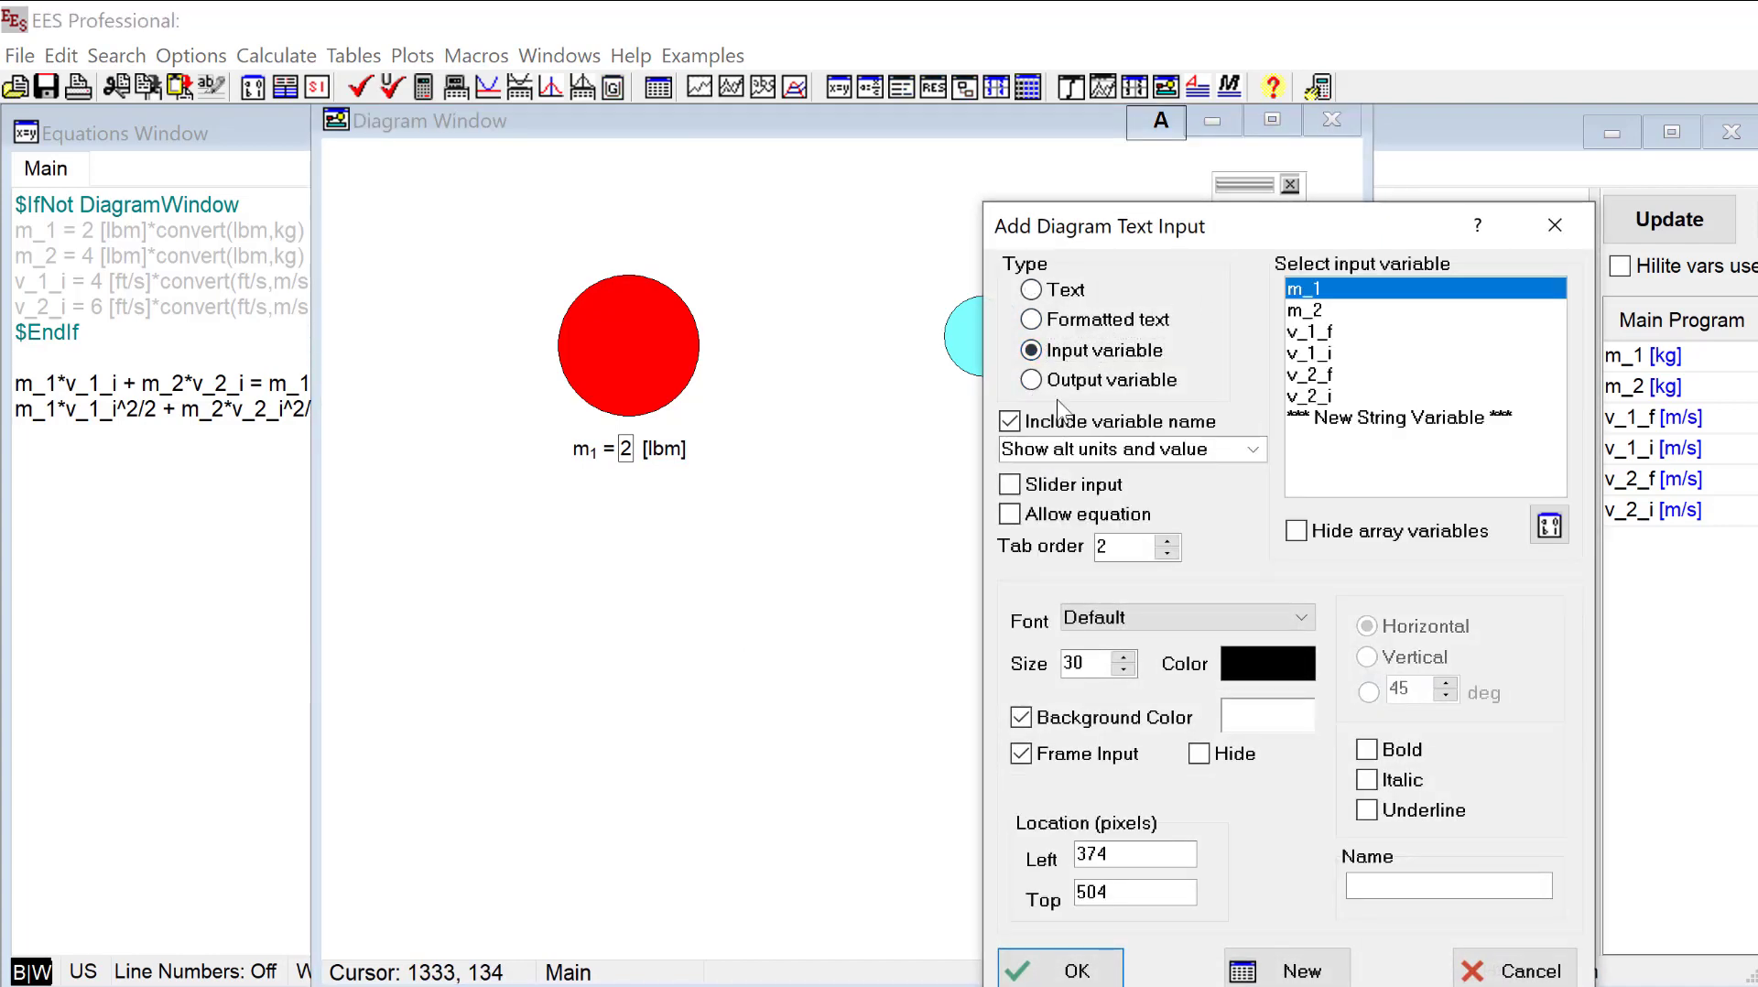
left_click(1344, 356)
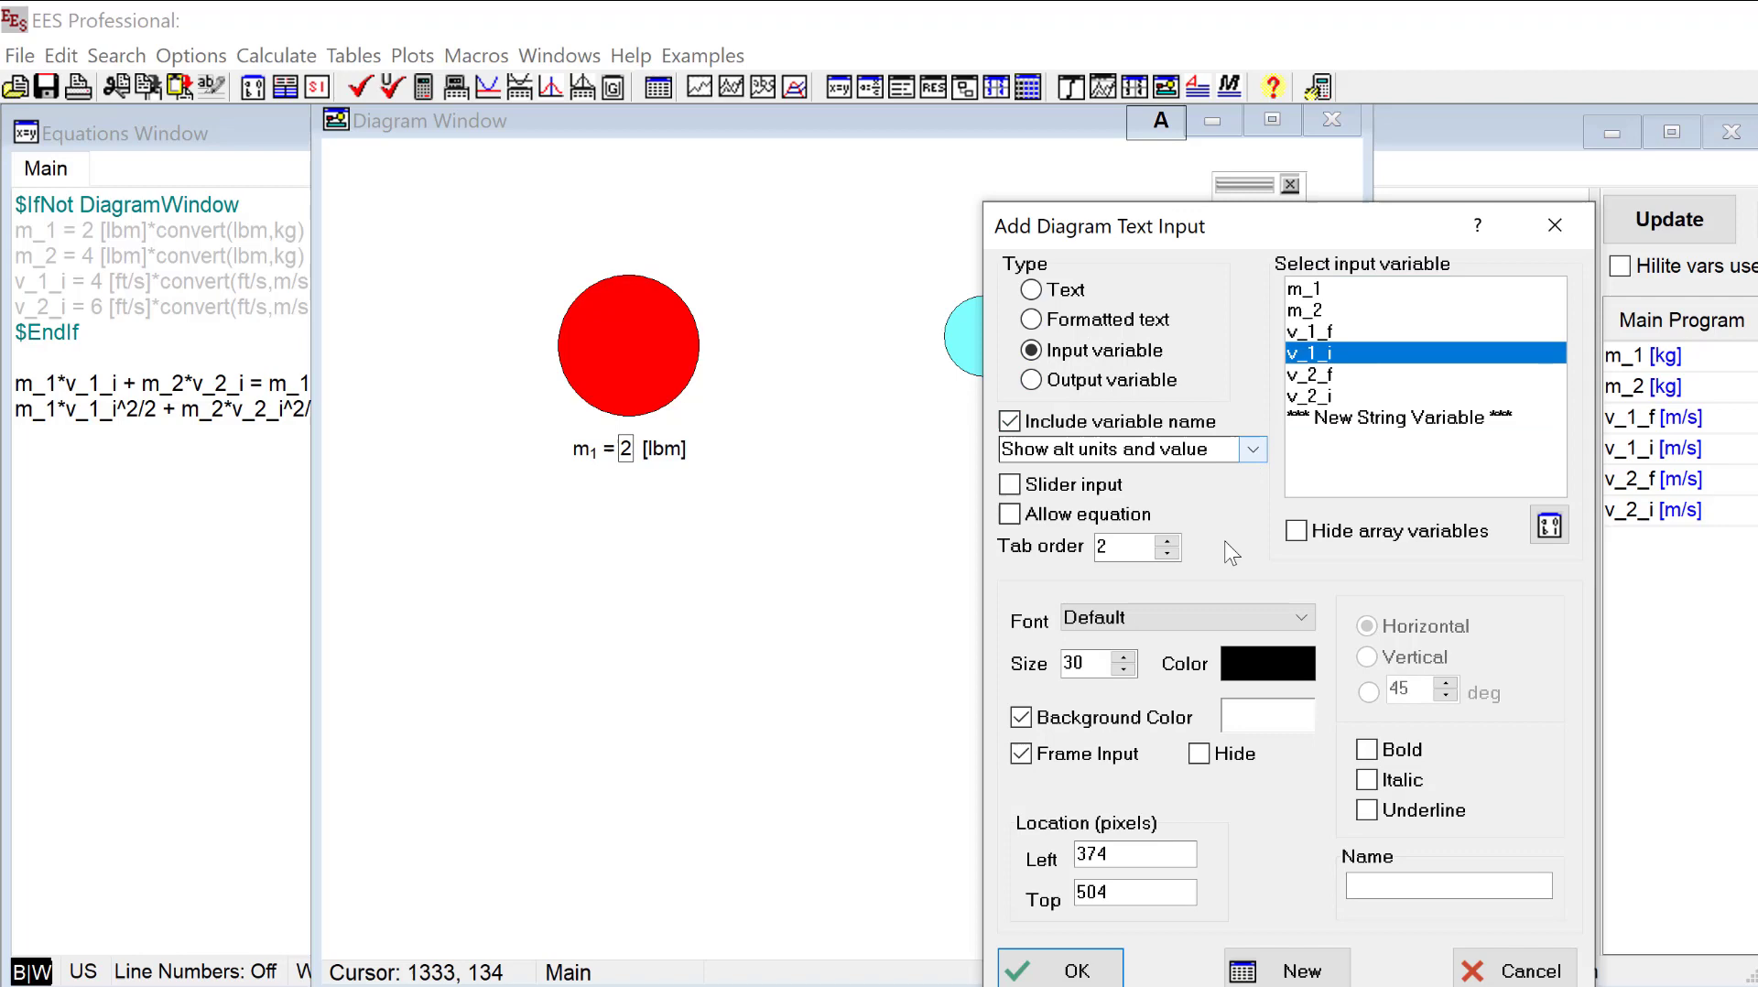
left_click(1067, 968)
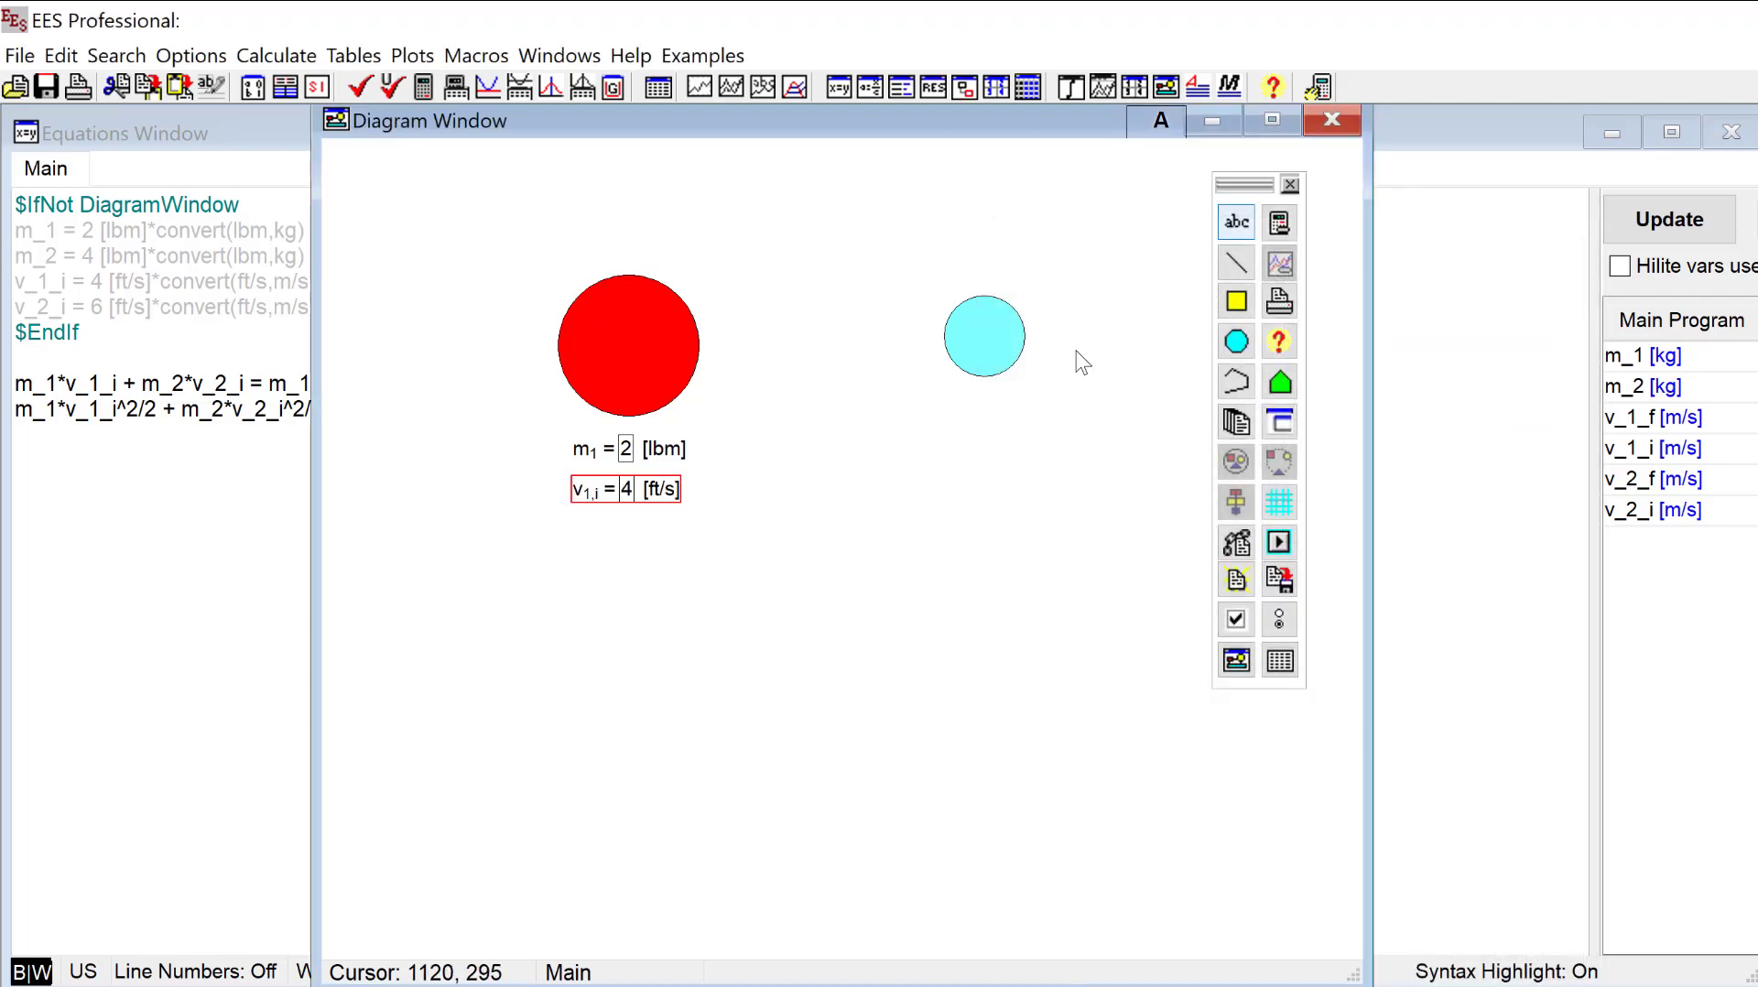
left_click(1215, 221)
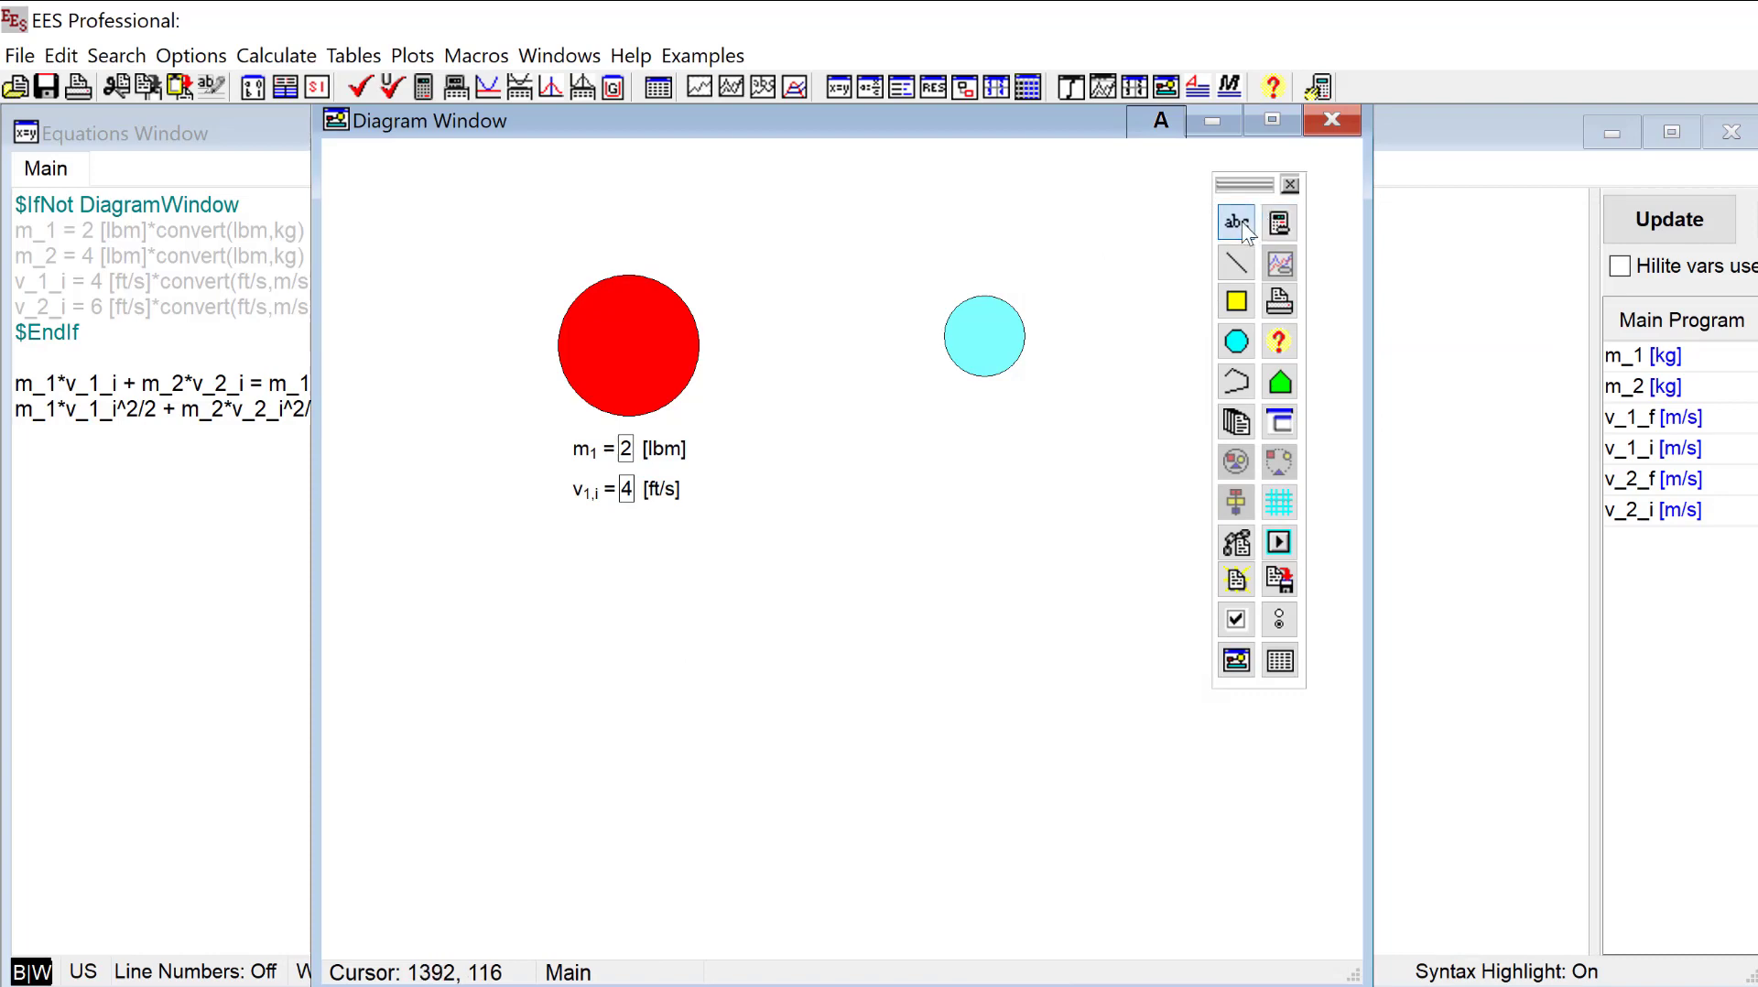
Add the m2 = 4 [lbm] input under the cyan circle, top-aligned with the m1 input.
left_click(1241, 225)
left_click(1072, 356)
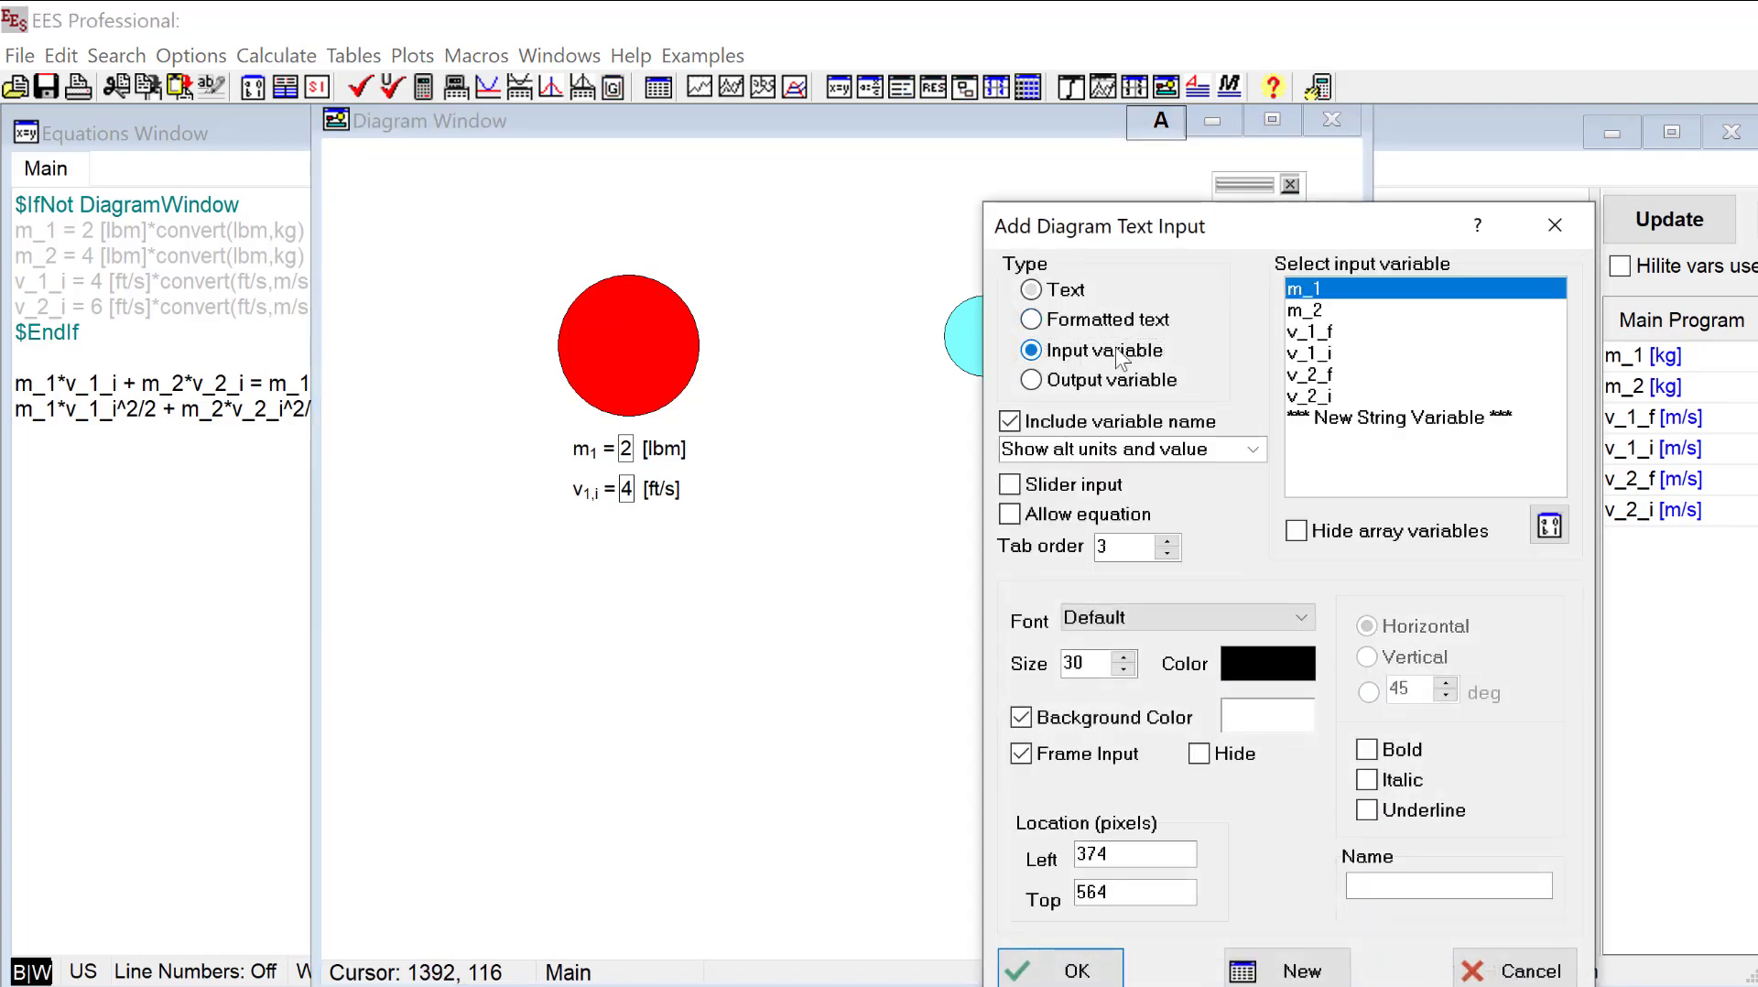
left_click(1348, 322)
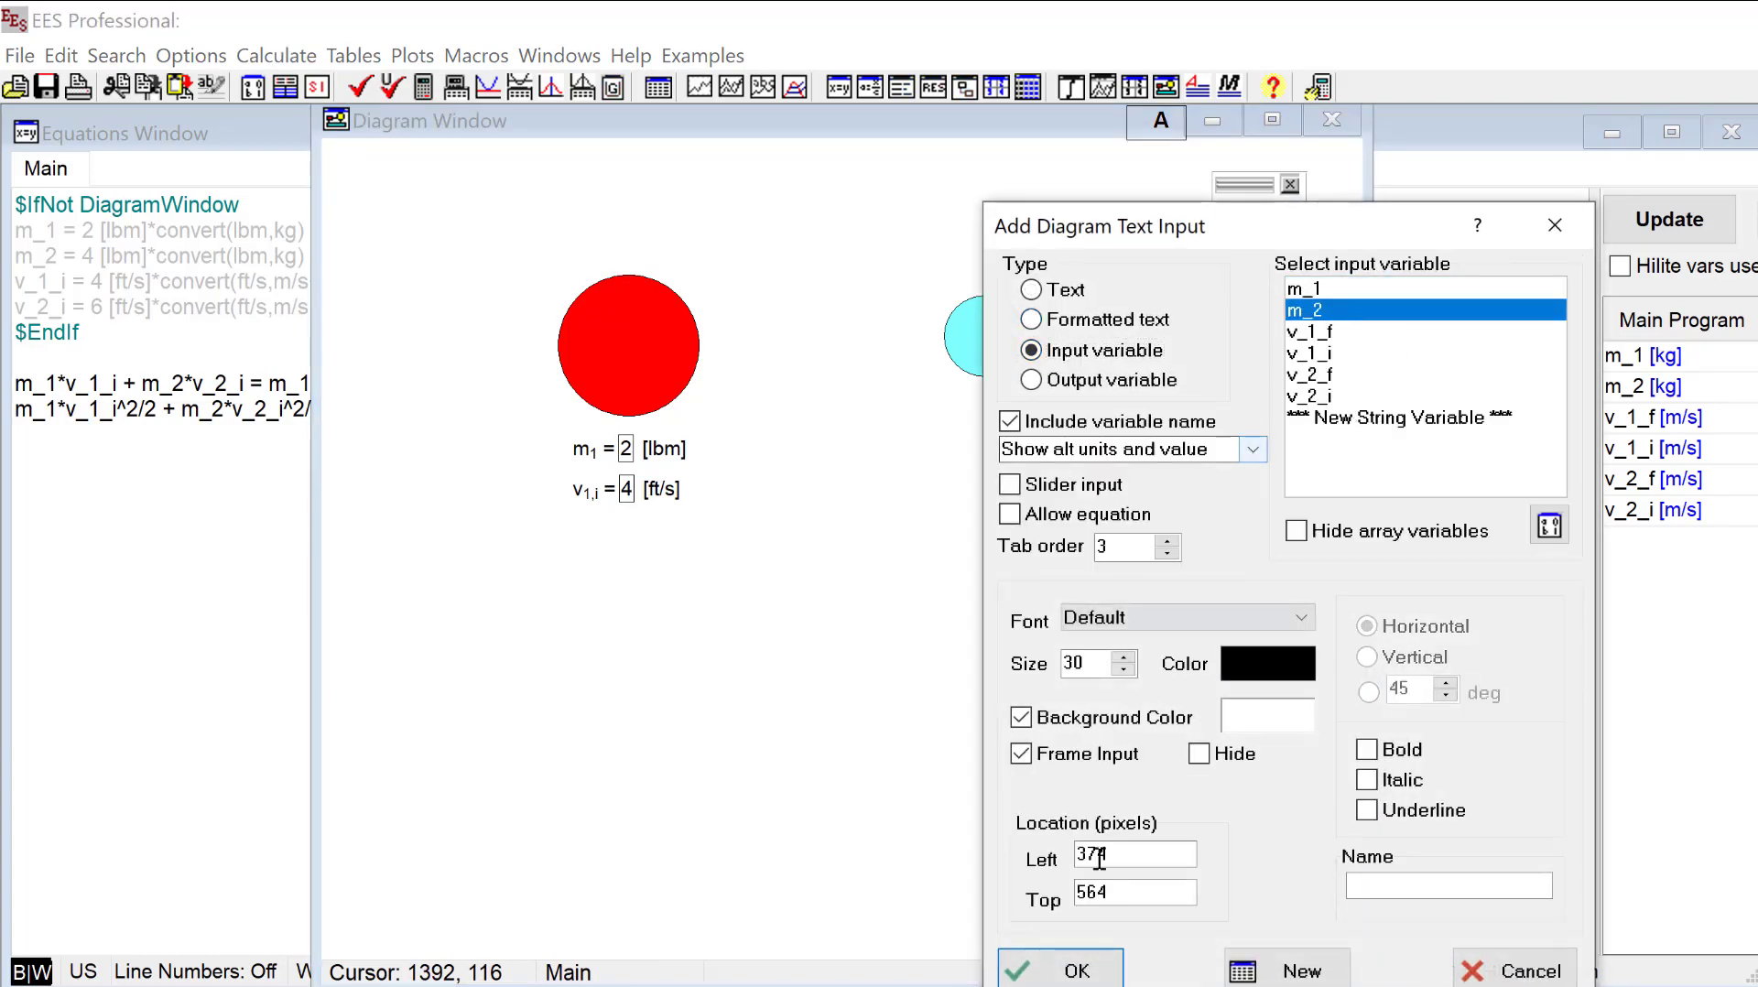
left_click(1033, 969)
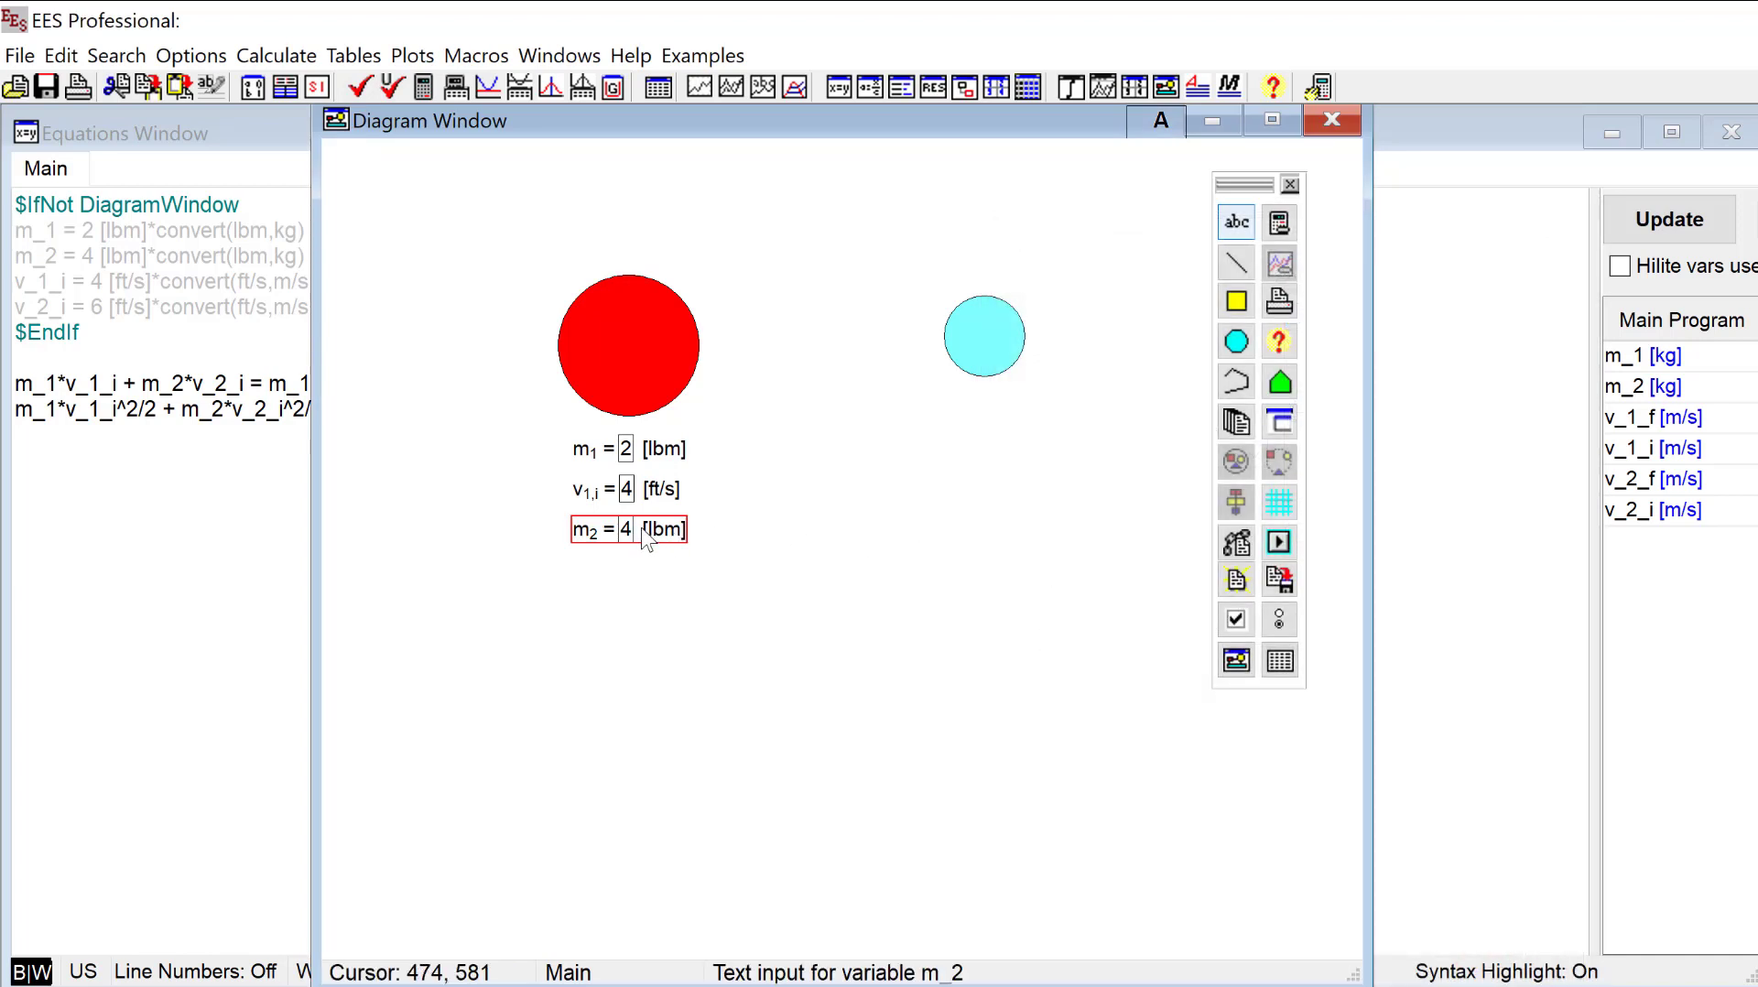
left_click_drag(647, 540, 1004, 453)
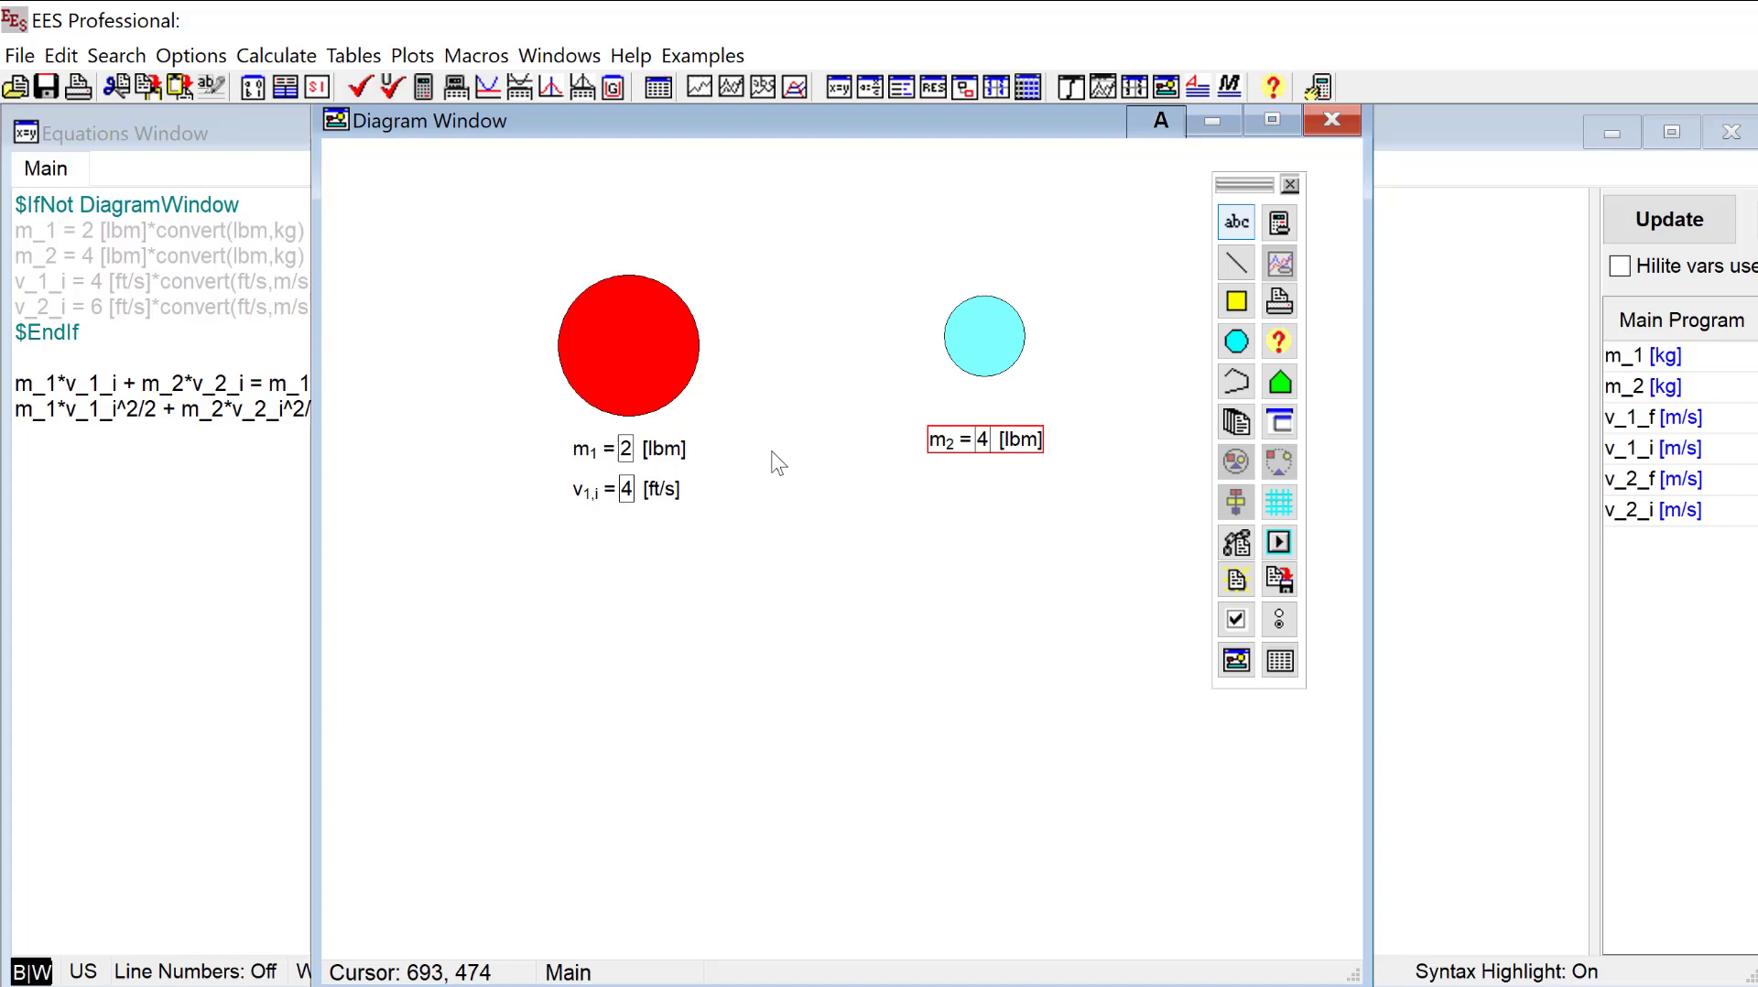
left_click(631, 450)
left_click(997, 444, "shift")
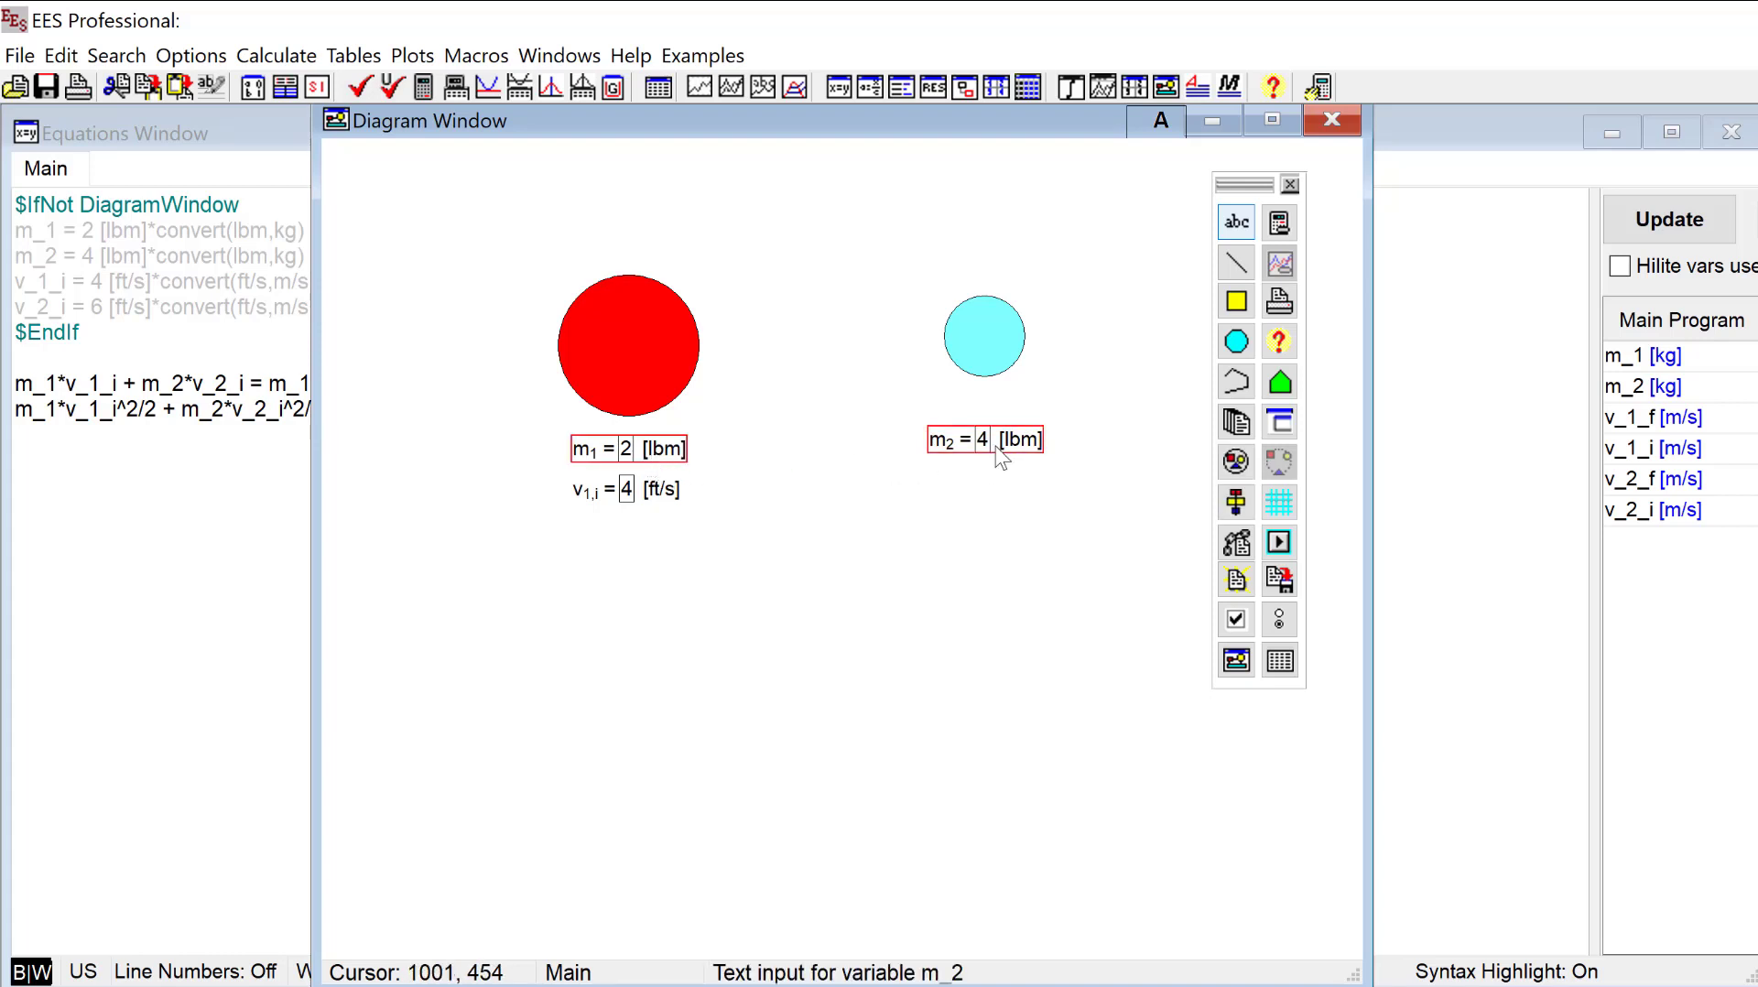
left_click(1236, 504)
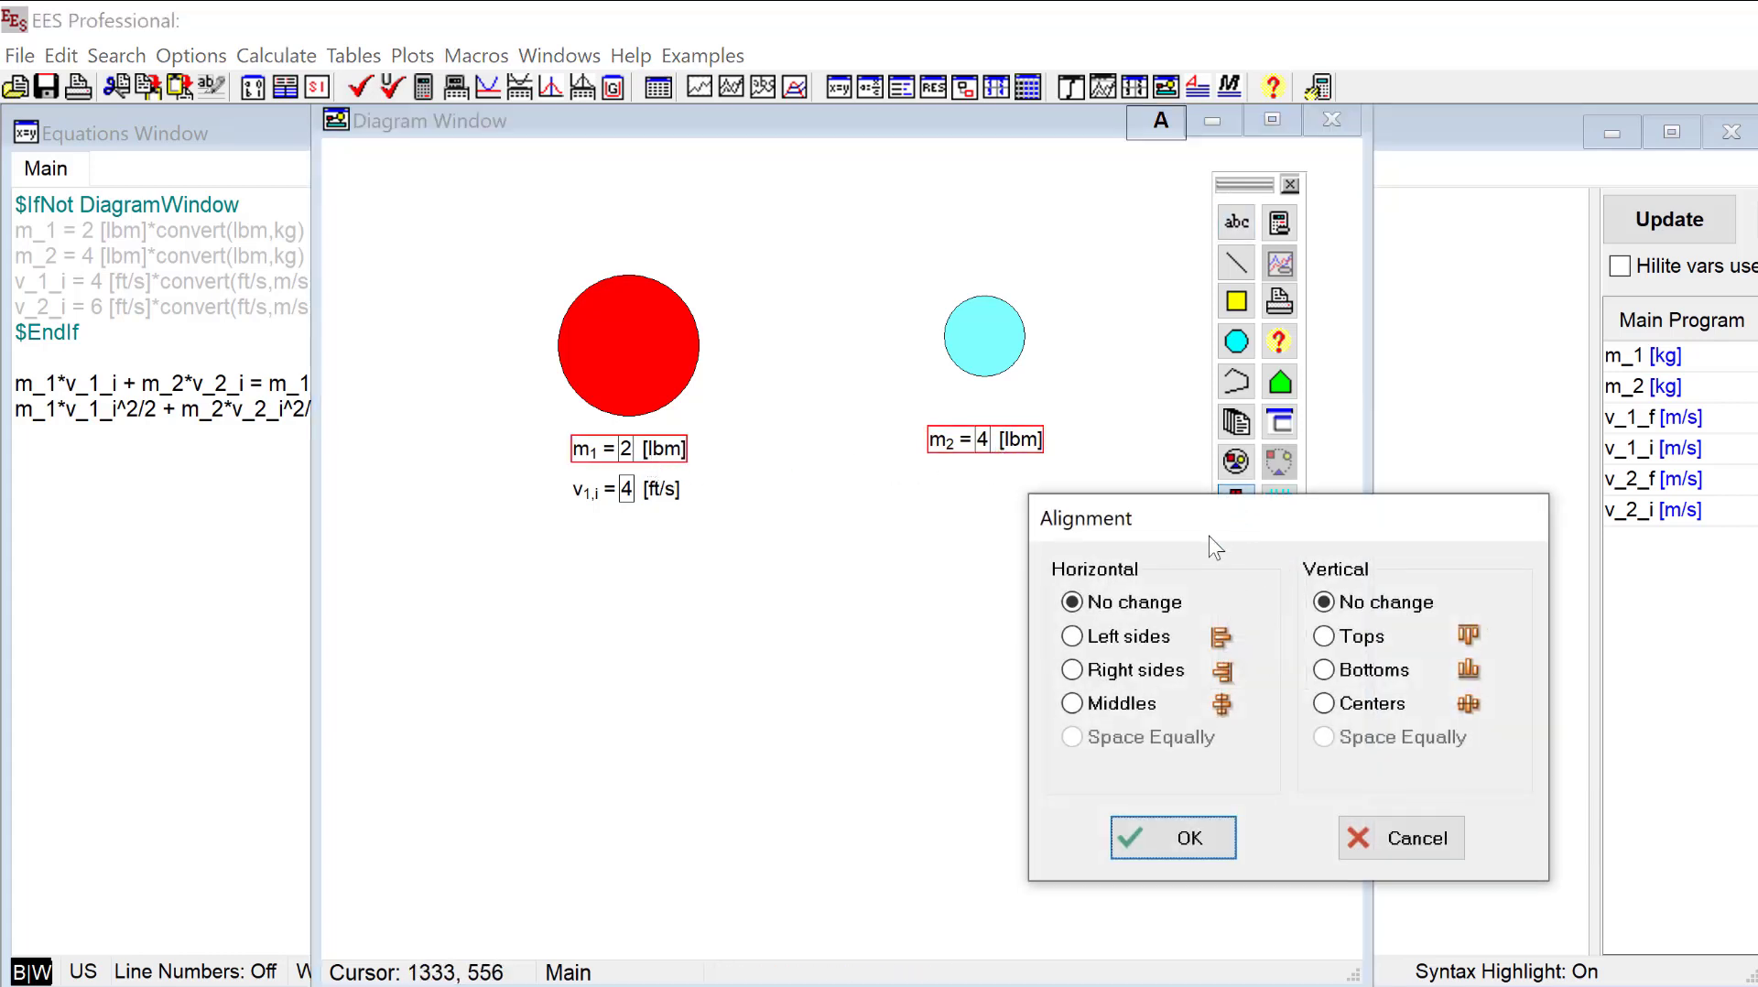
left_click(1362, 639)
left_click(1205, 833)
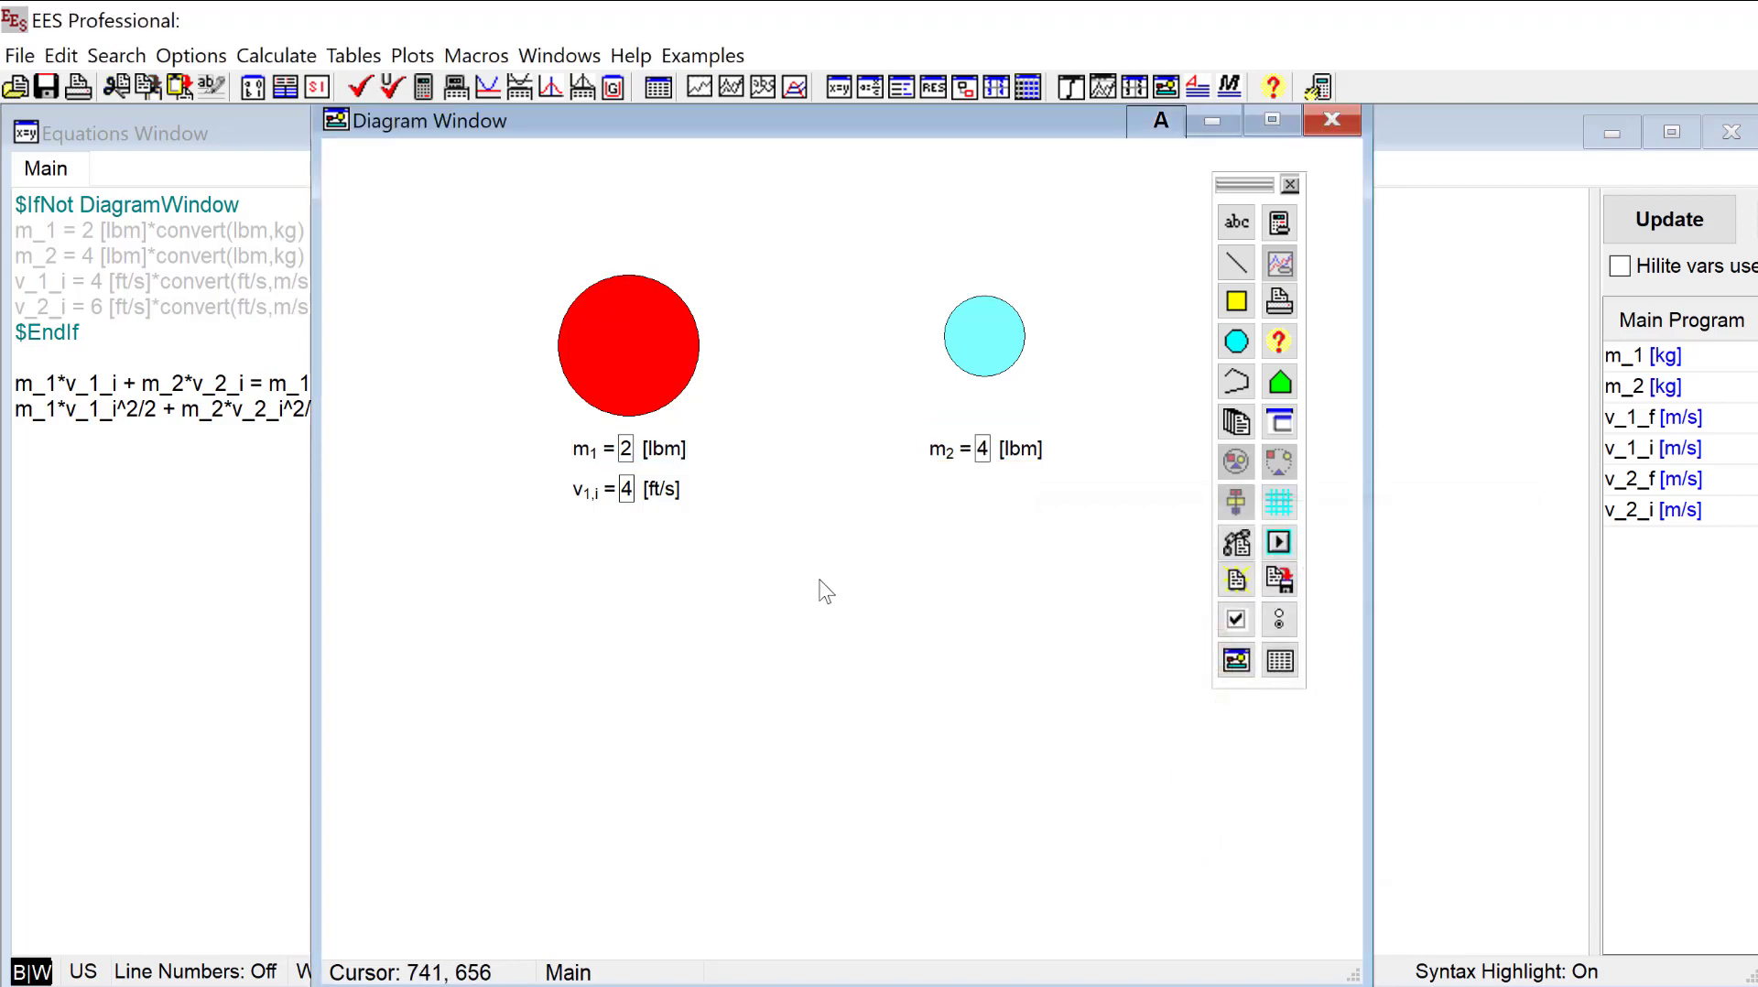
Add the v2,i = 6 [ft/s] input and top-align it with the v1,i input.
left_click(1238, 224)
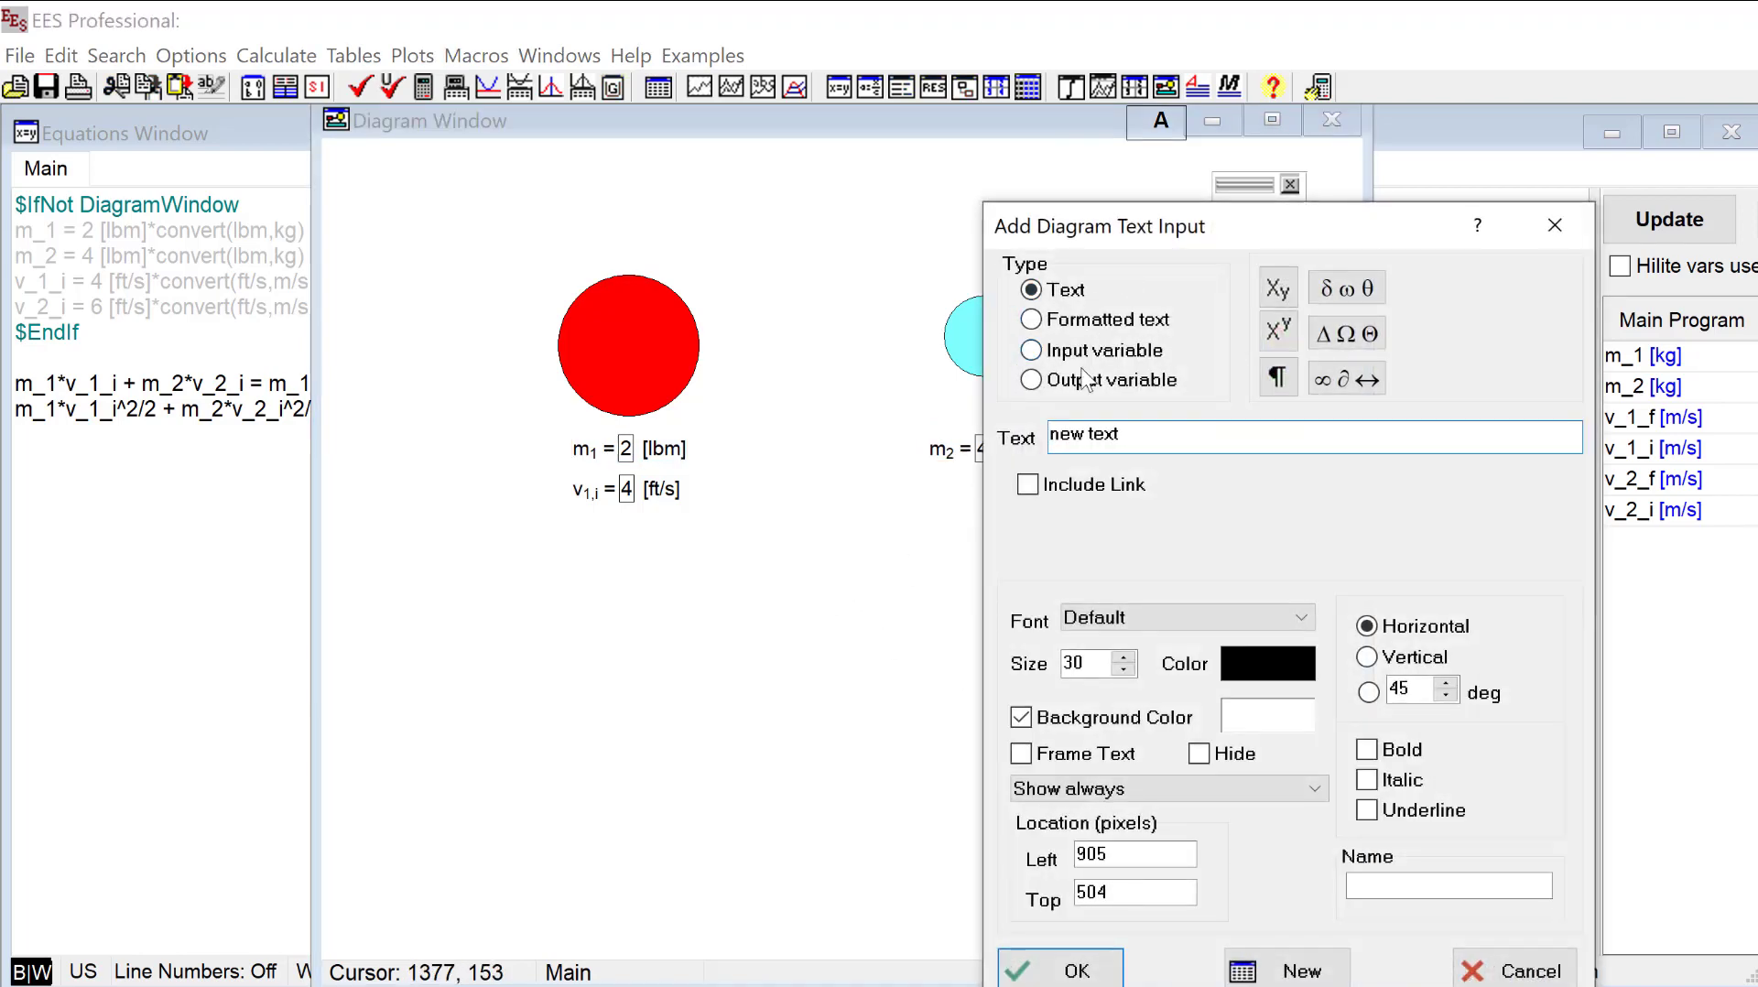
left_click(1077, 352)
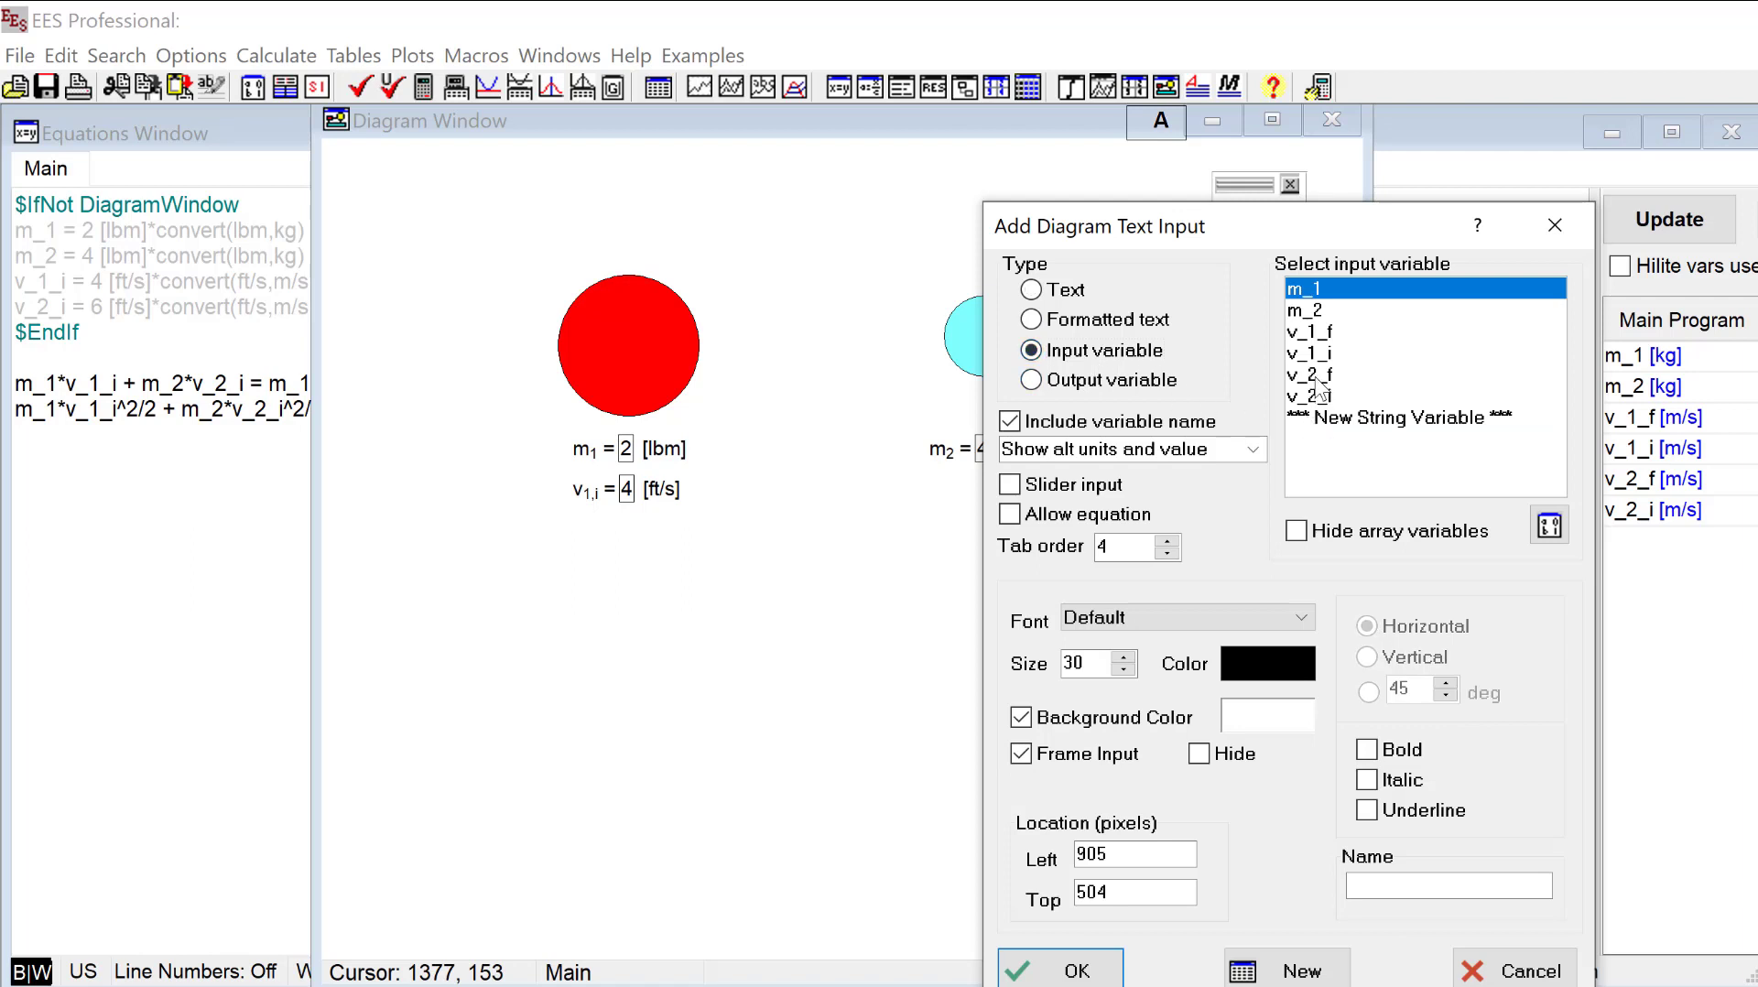
left_click(1323, 397)
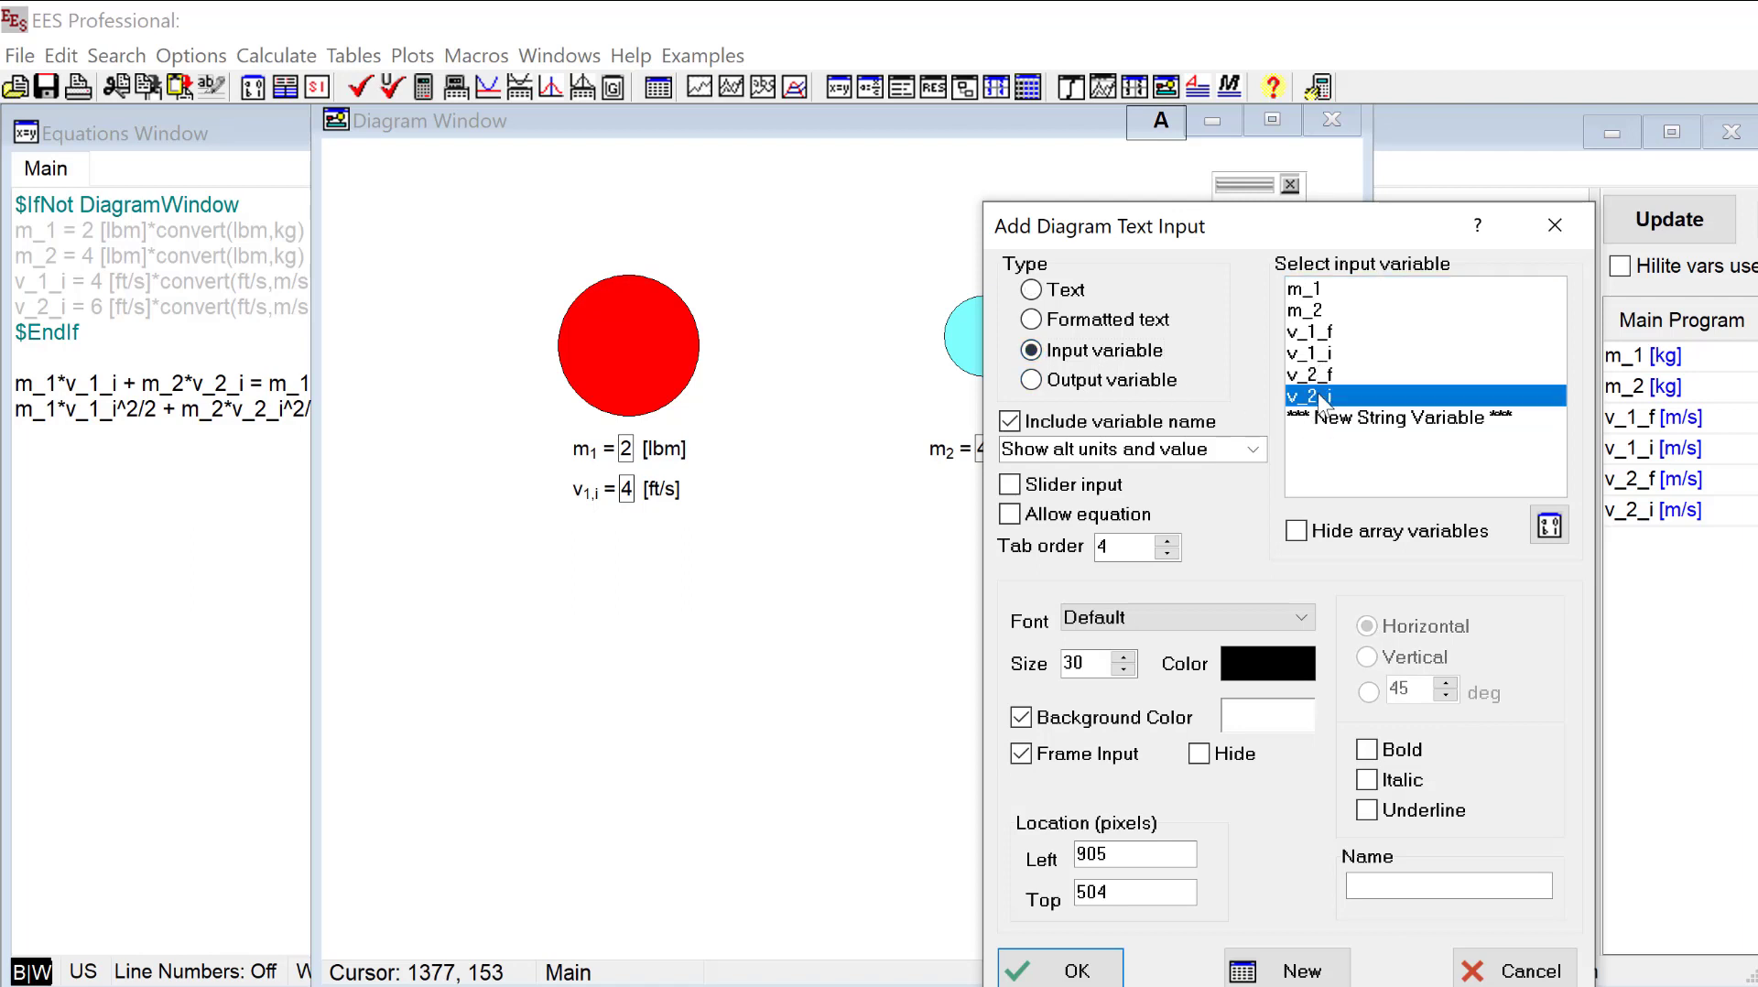
left_click(1065, 970)
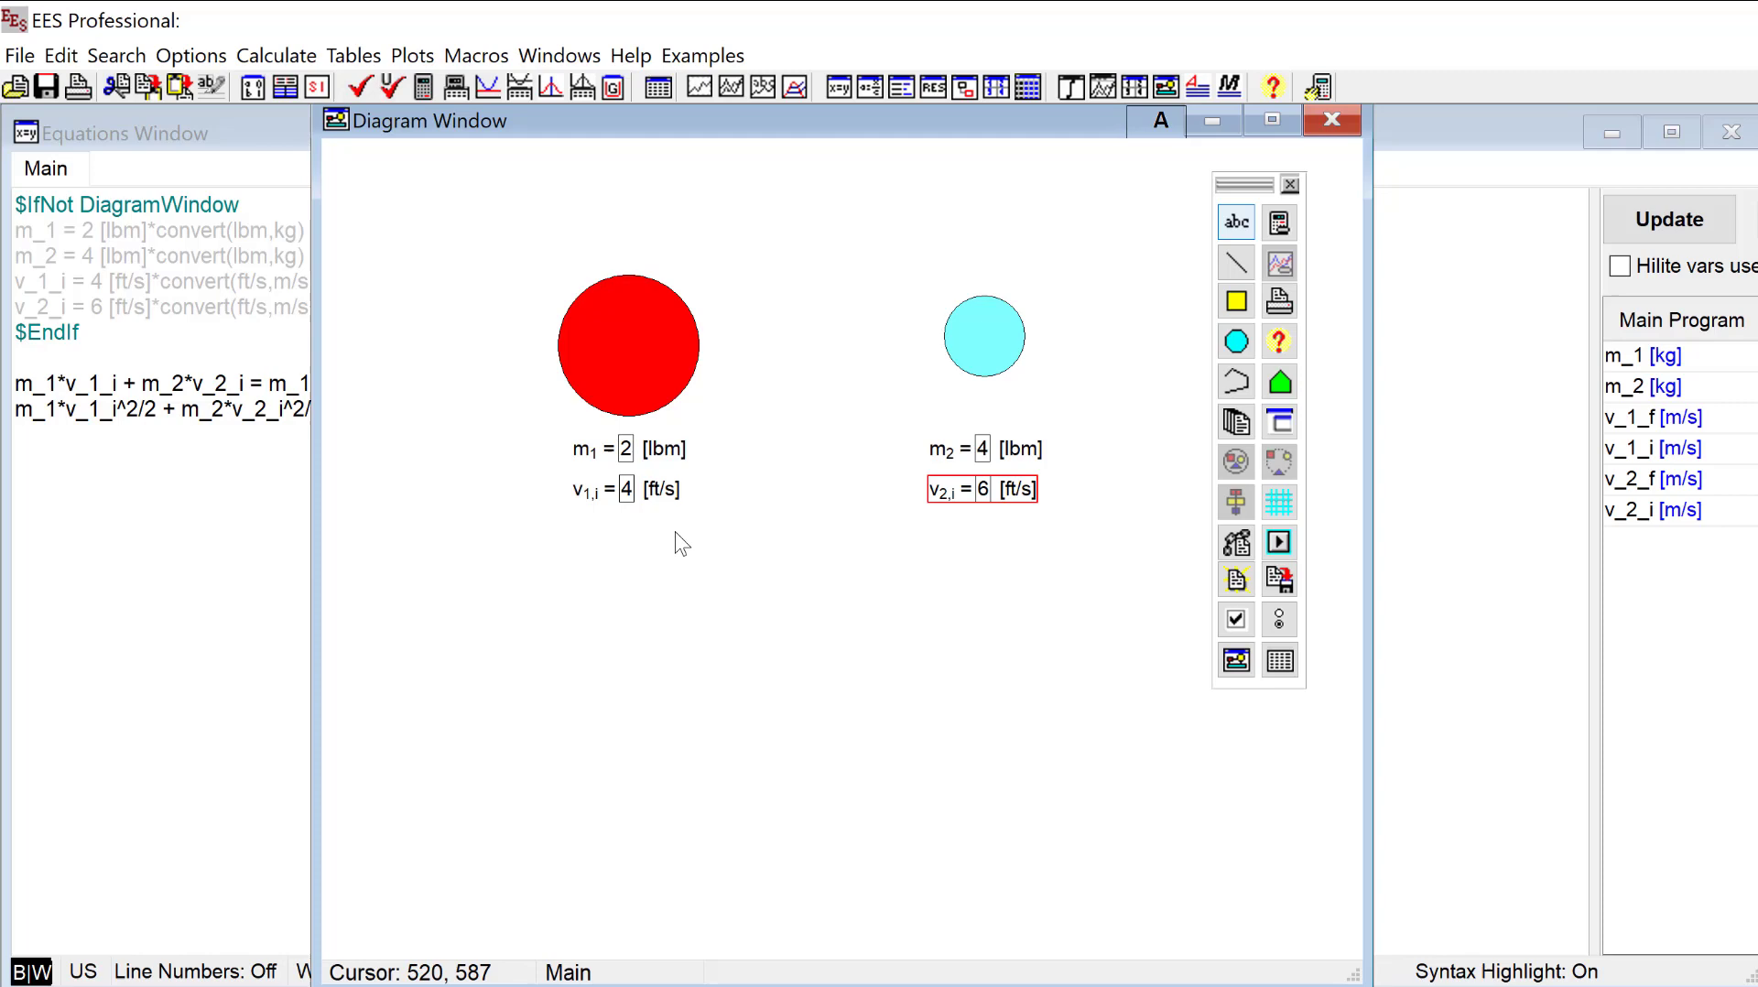
left_click(655, 492, "shift")
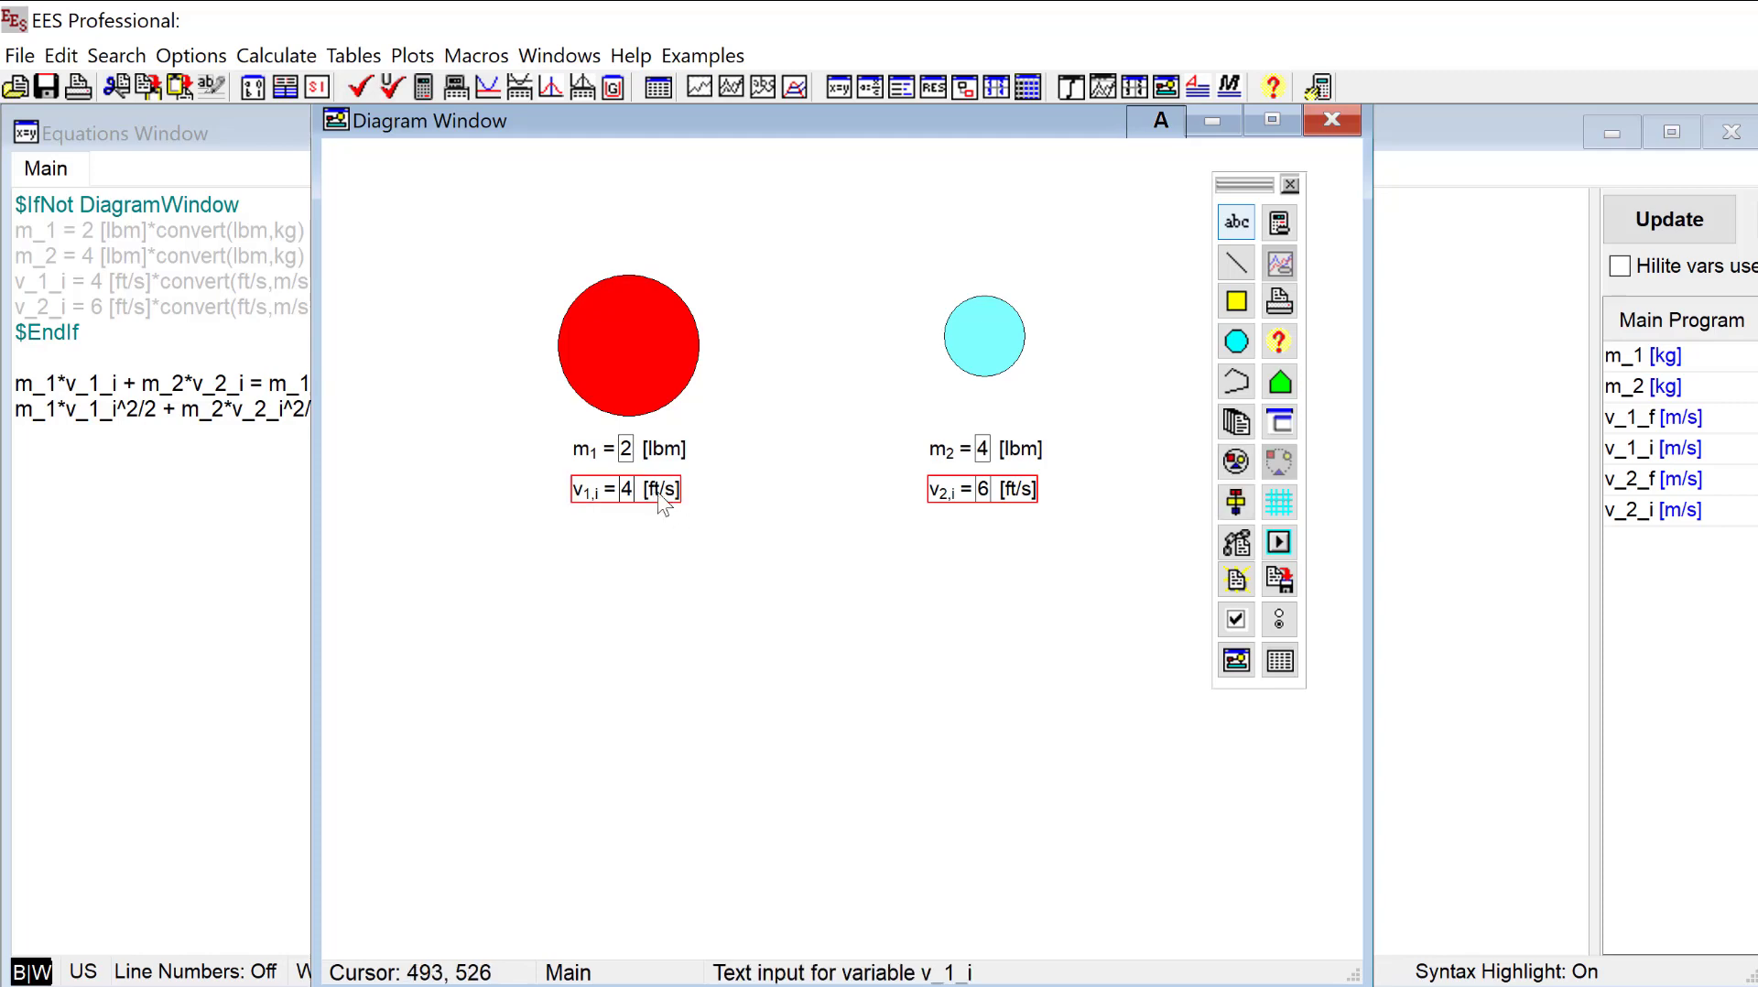
left_click(1237, 502)
left_click(1323, 639)
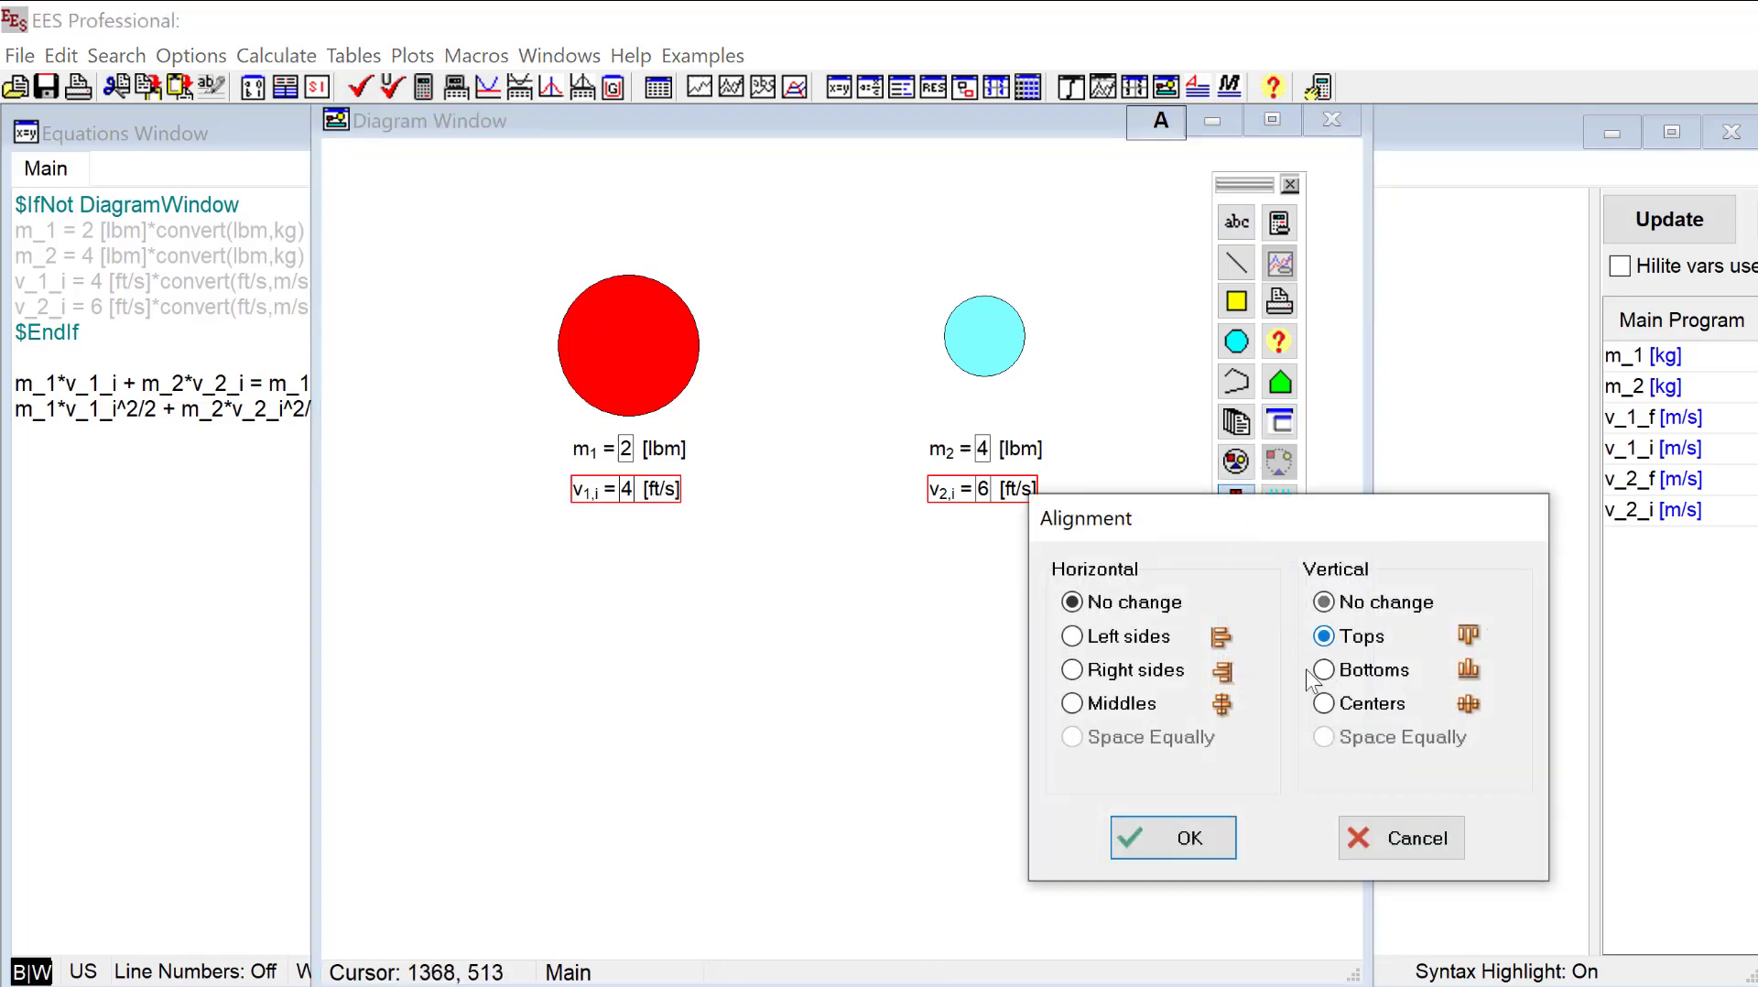
left_click(1189, 836)
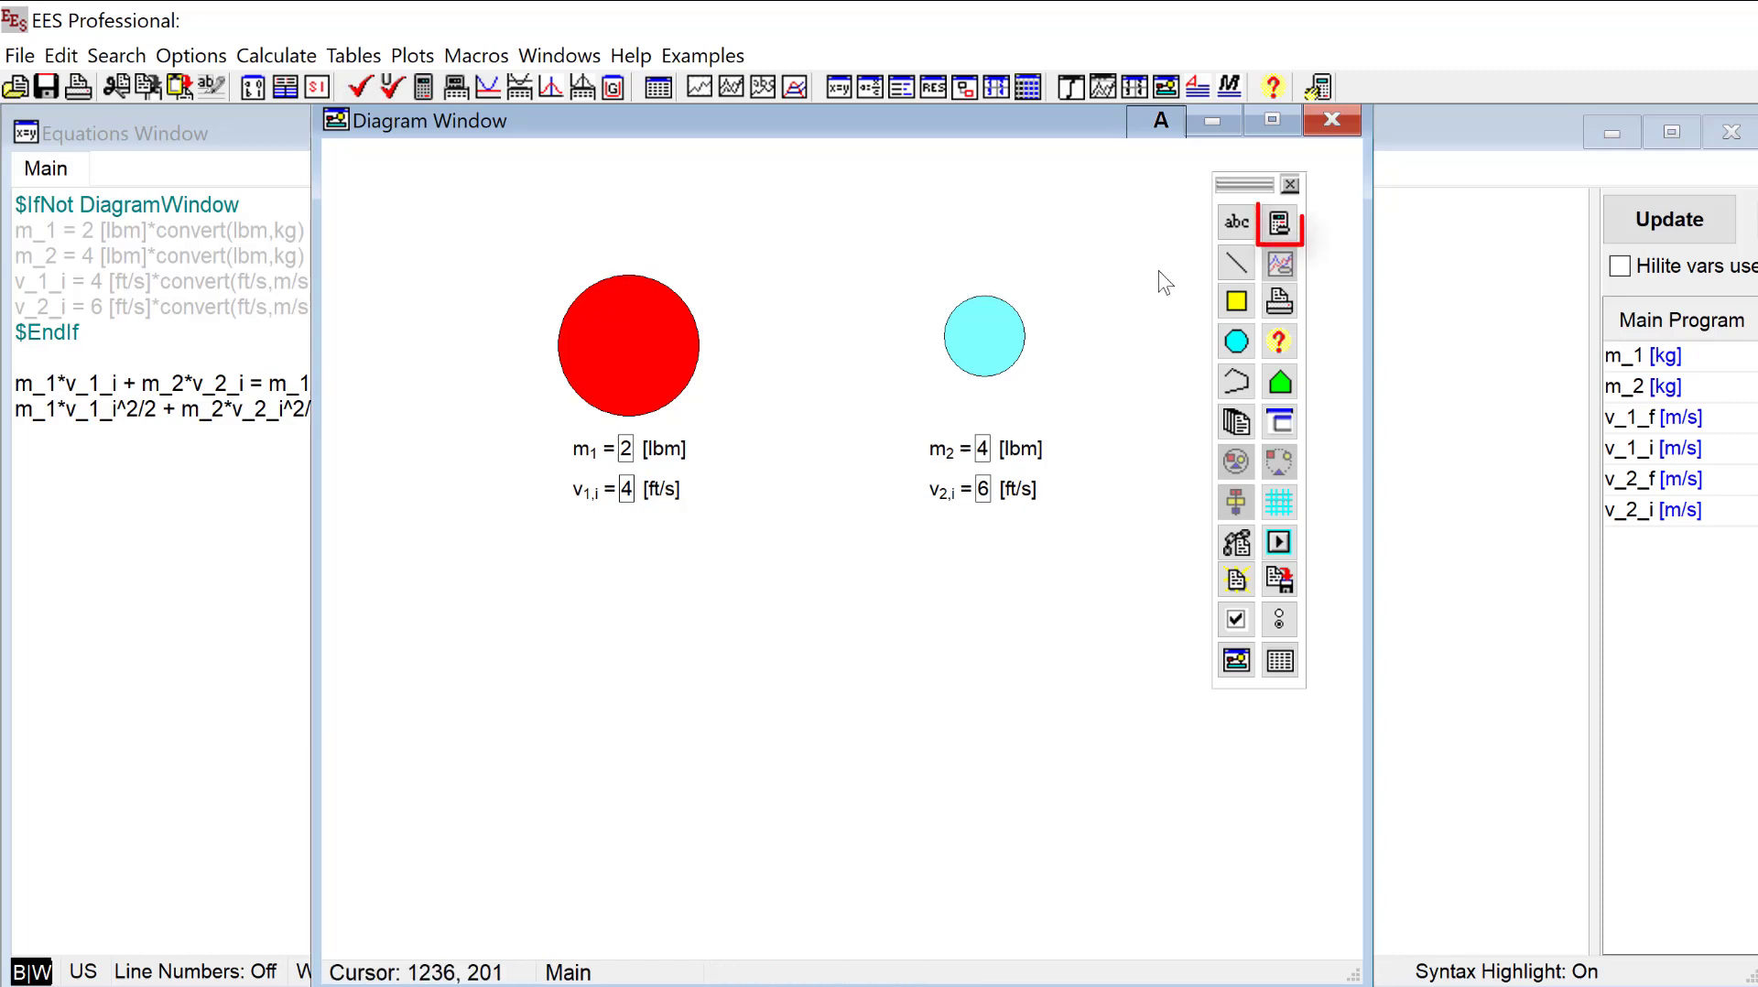
Add a Calculate button at the upper left of the diagram, above the red circle.
left_click(1284, 229)
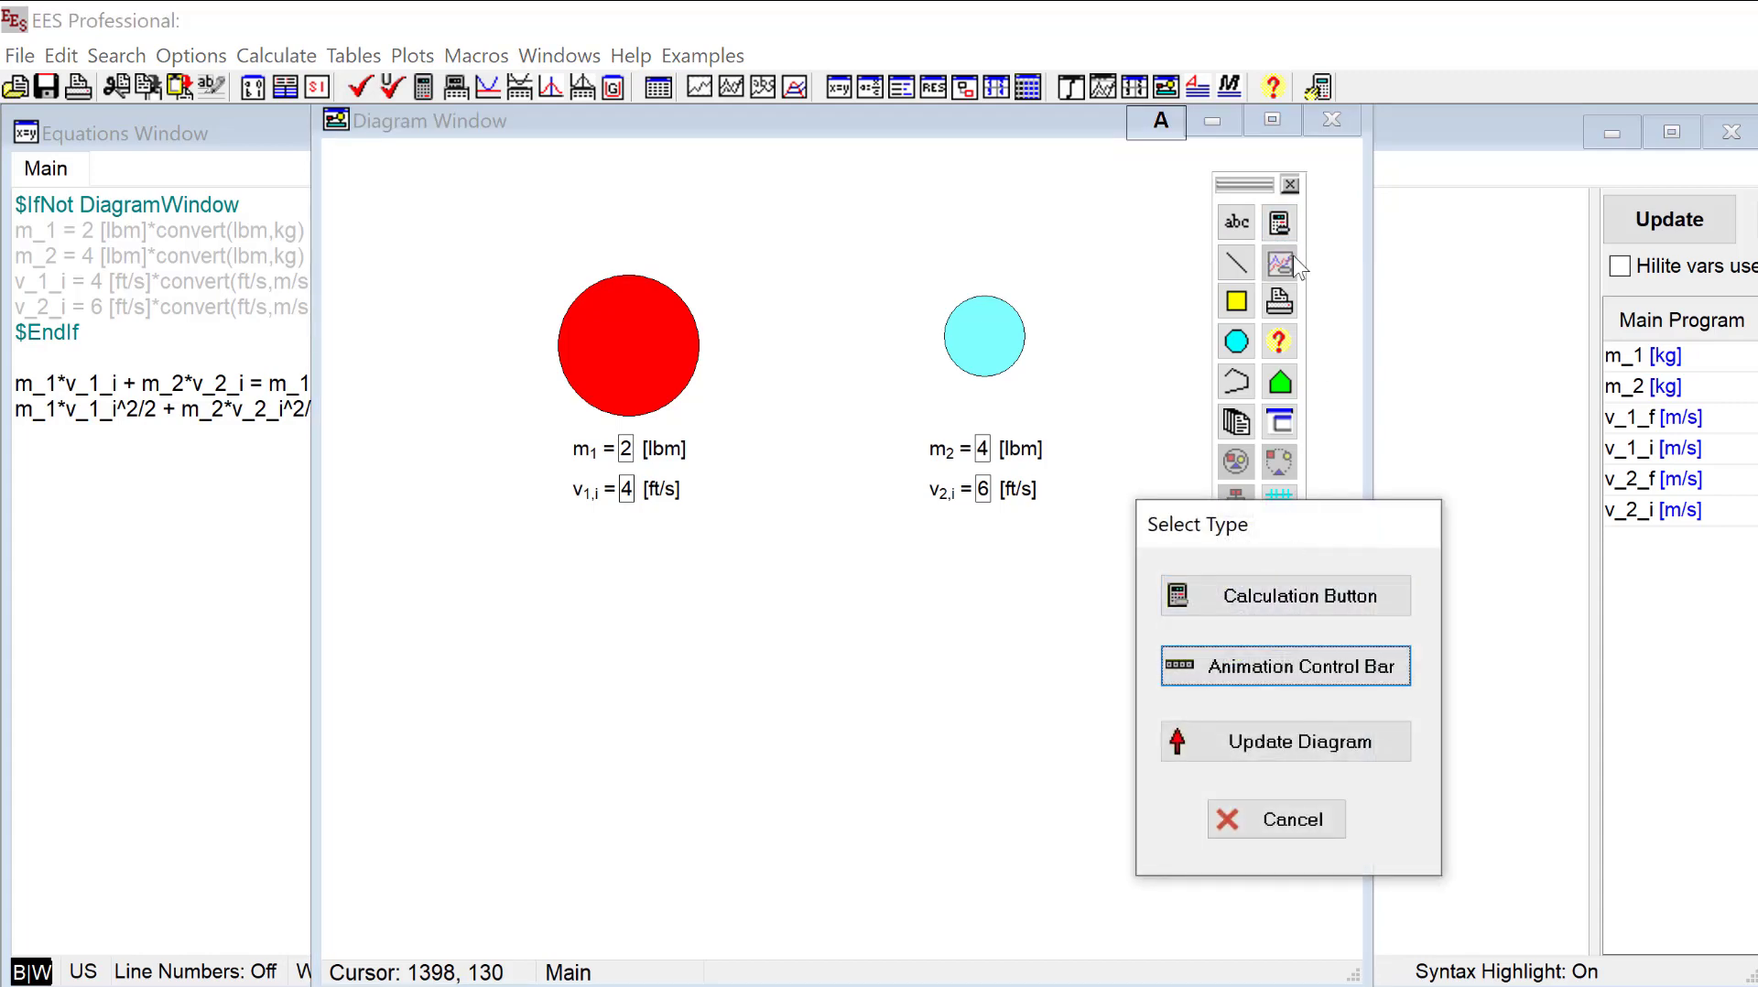
left_click(1296, 598)
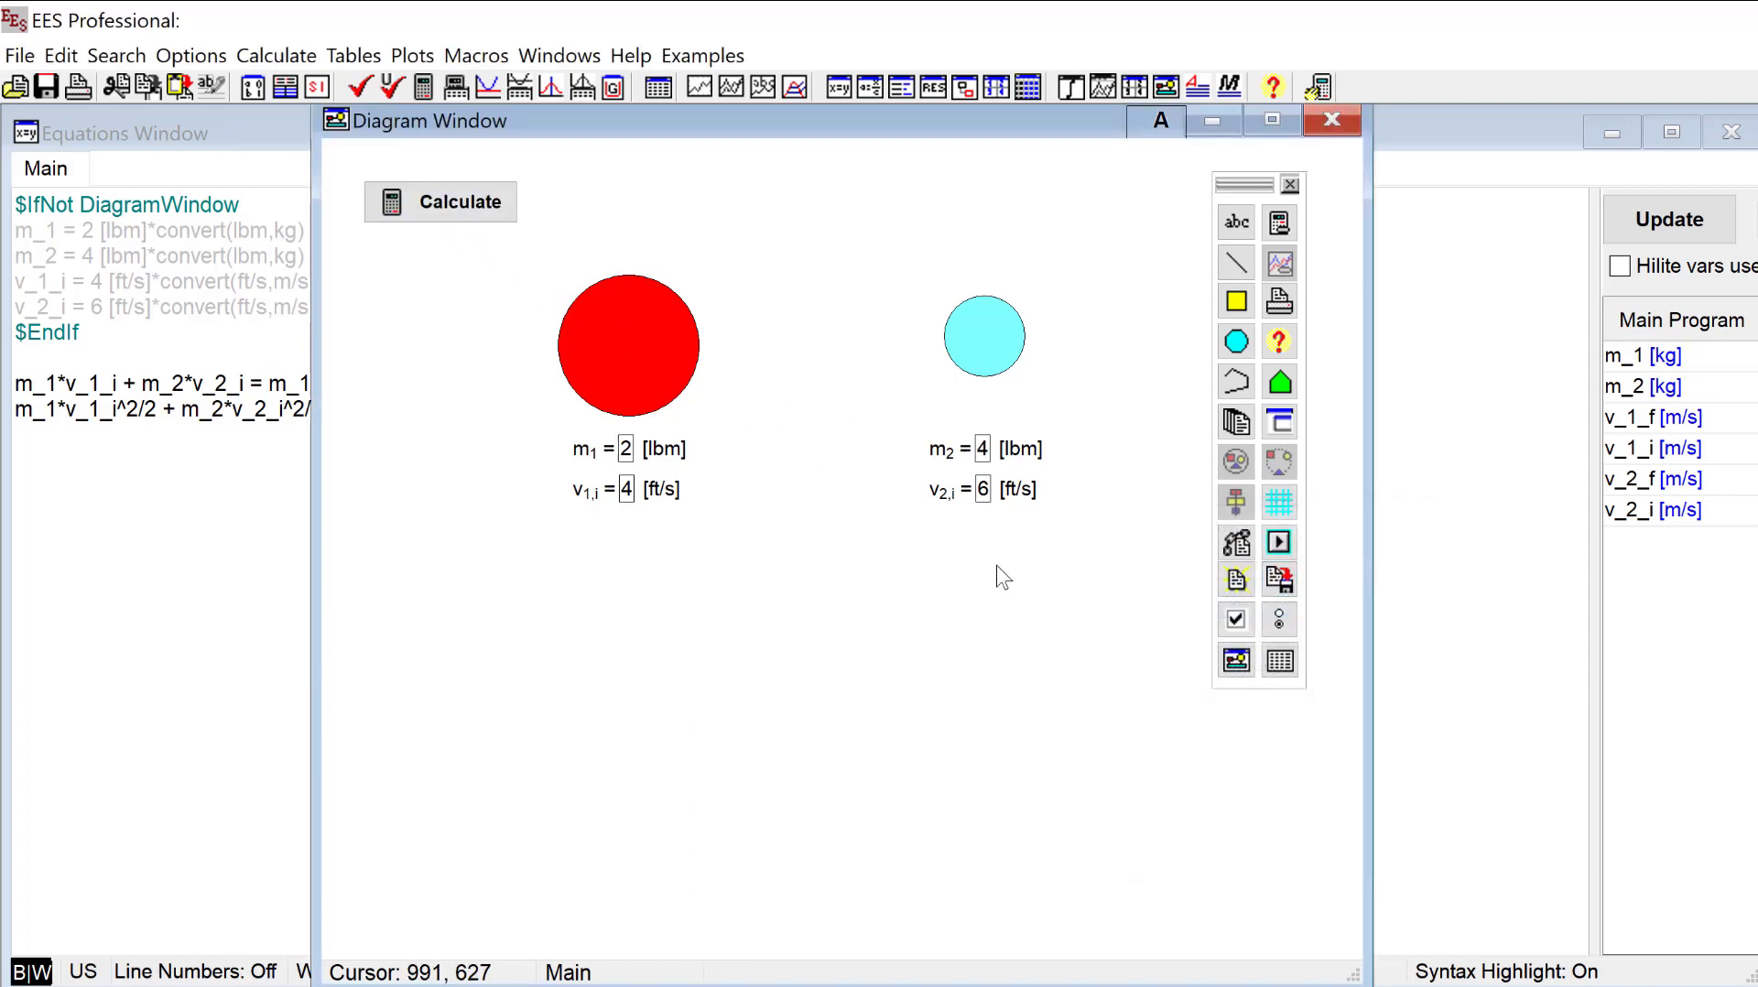
left_click(1236, 263)
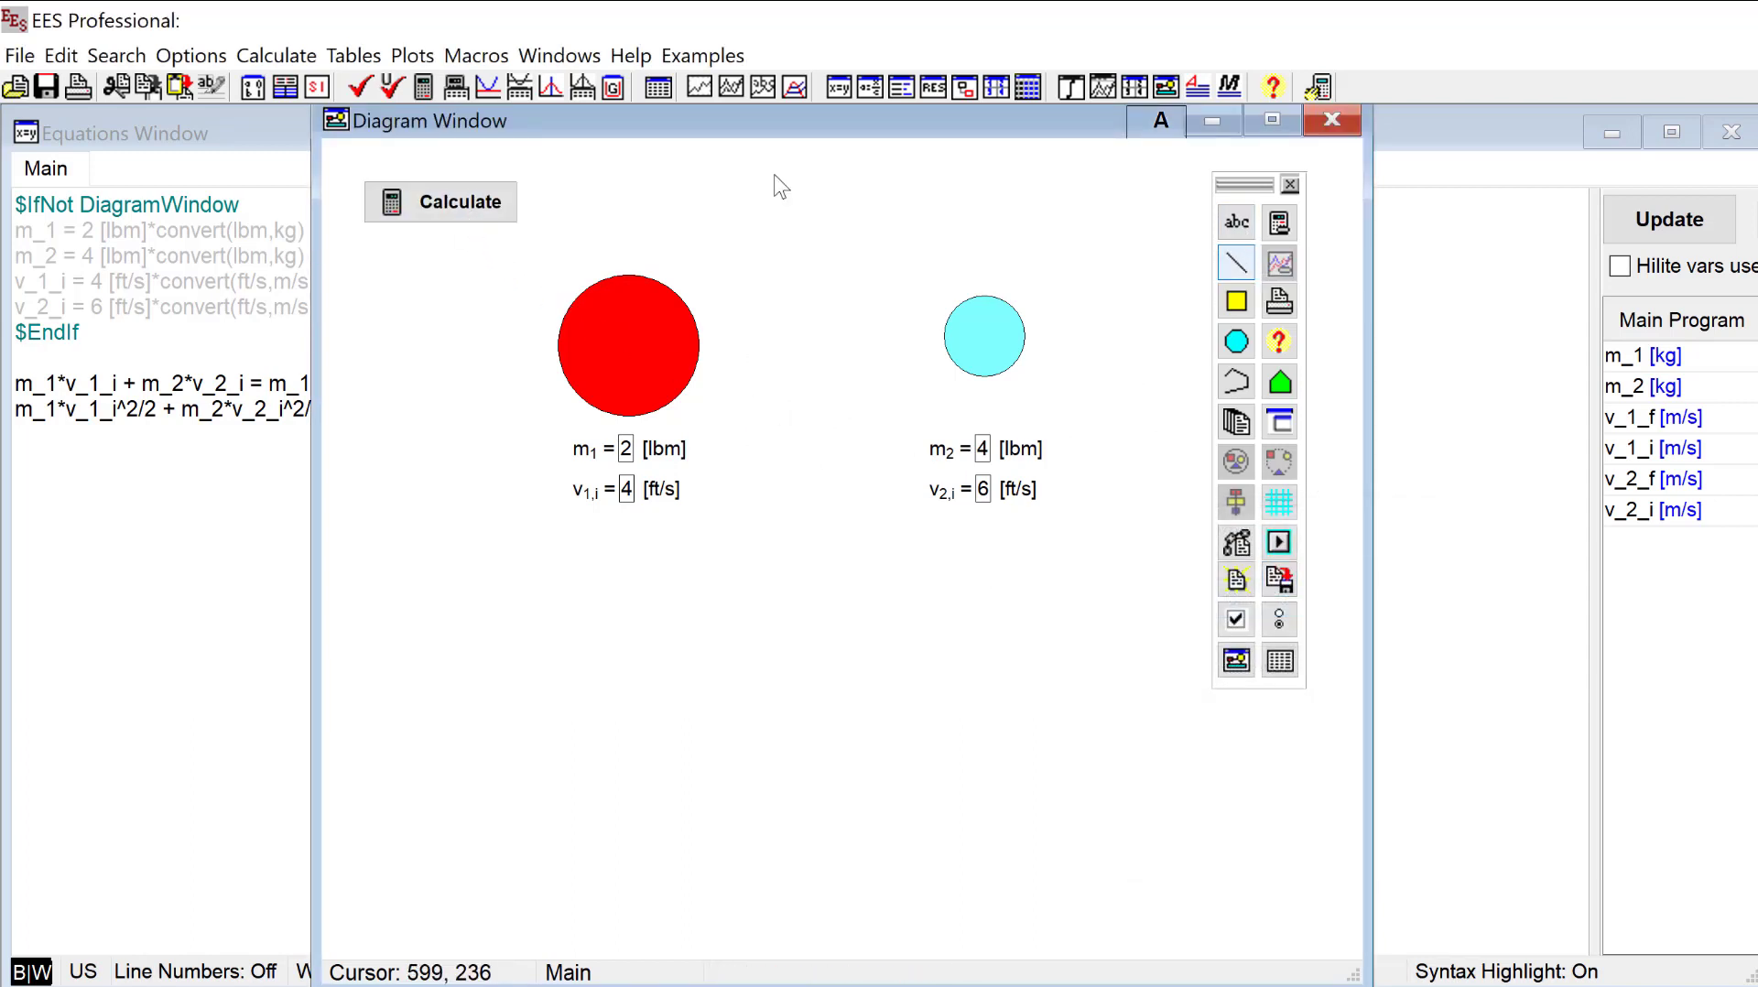
Add the v1,f = 6.667 [ft/s] output below the red circle's inputs.
left_click(1233, 227)
left_click_drag(1228, 222, 1191, 170)
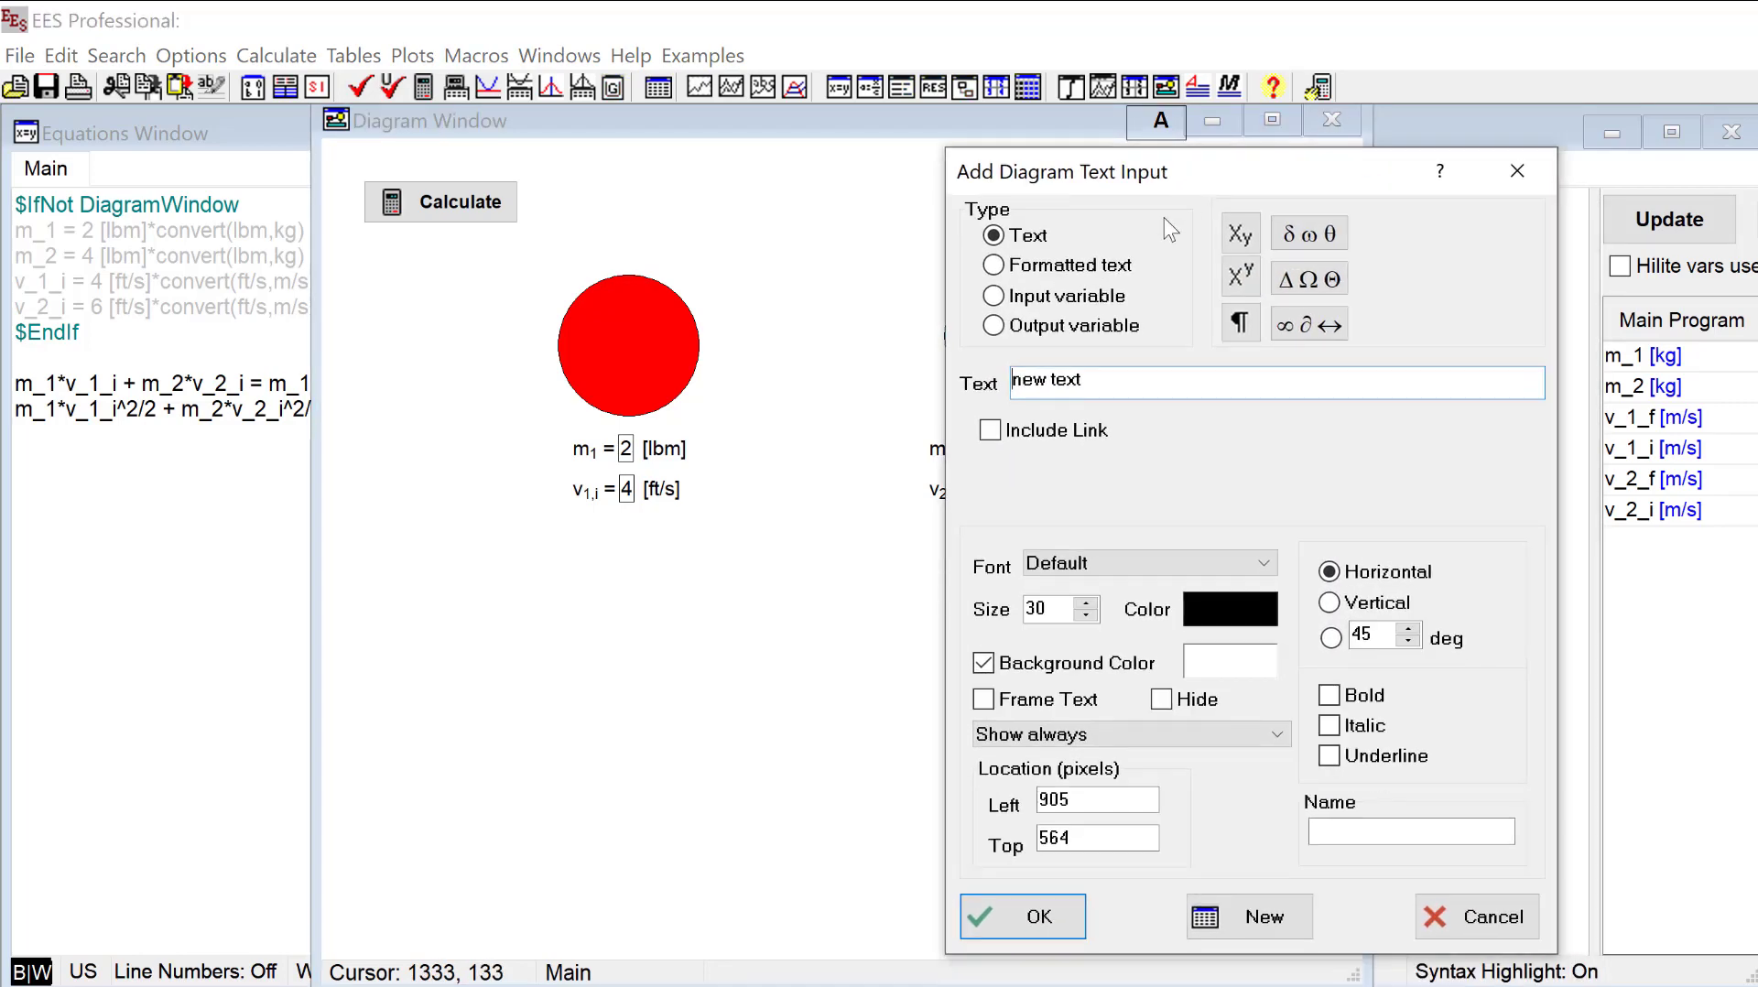
left_click(994, 326)
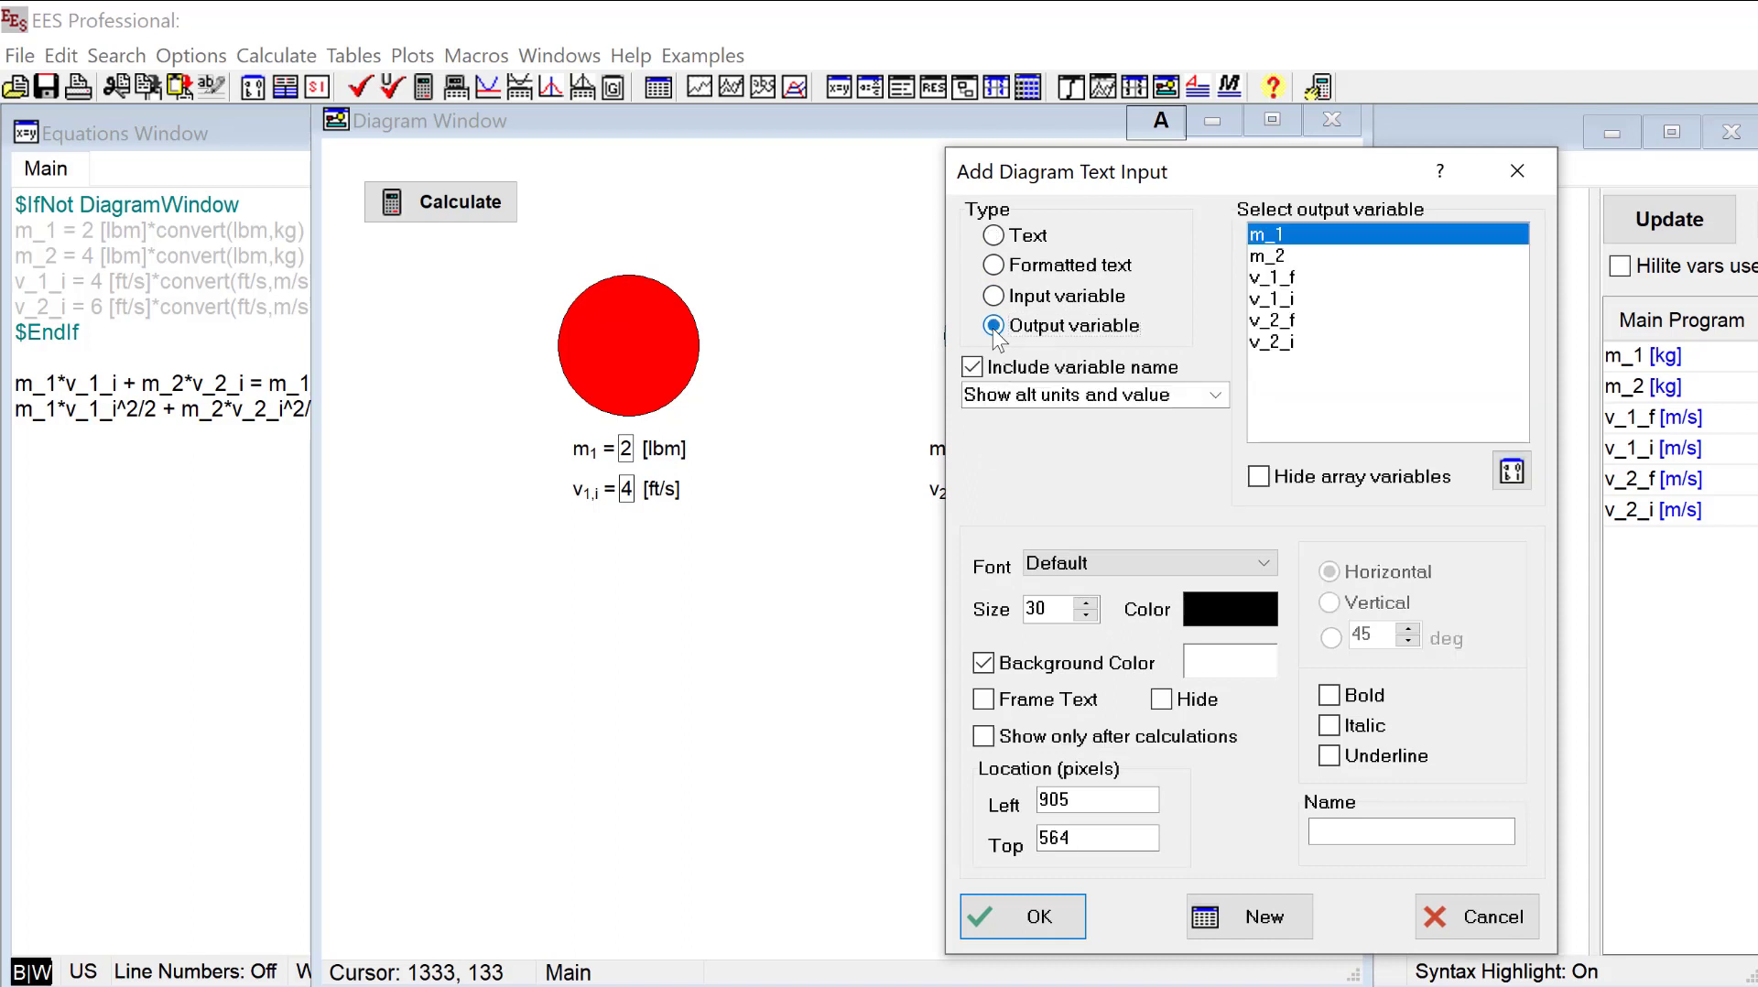
left_click(1282, 283)
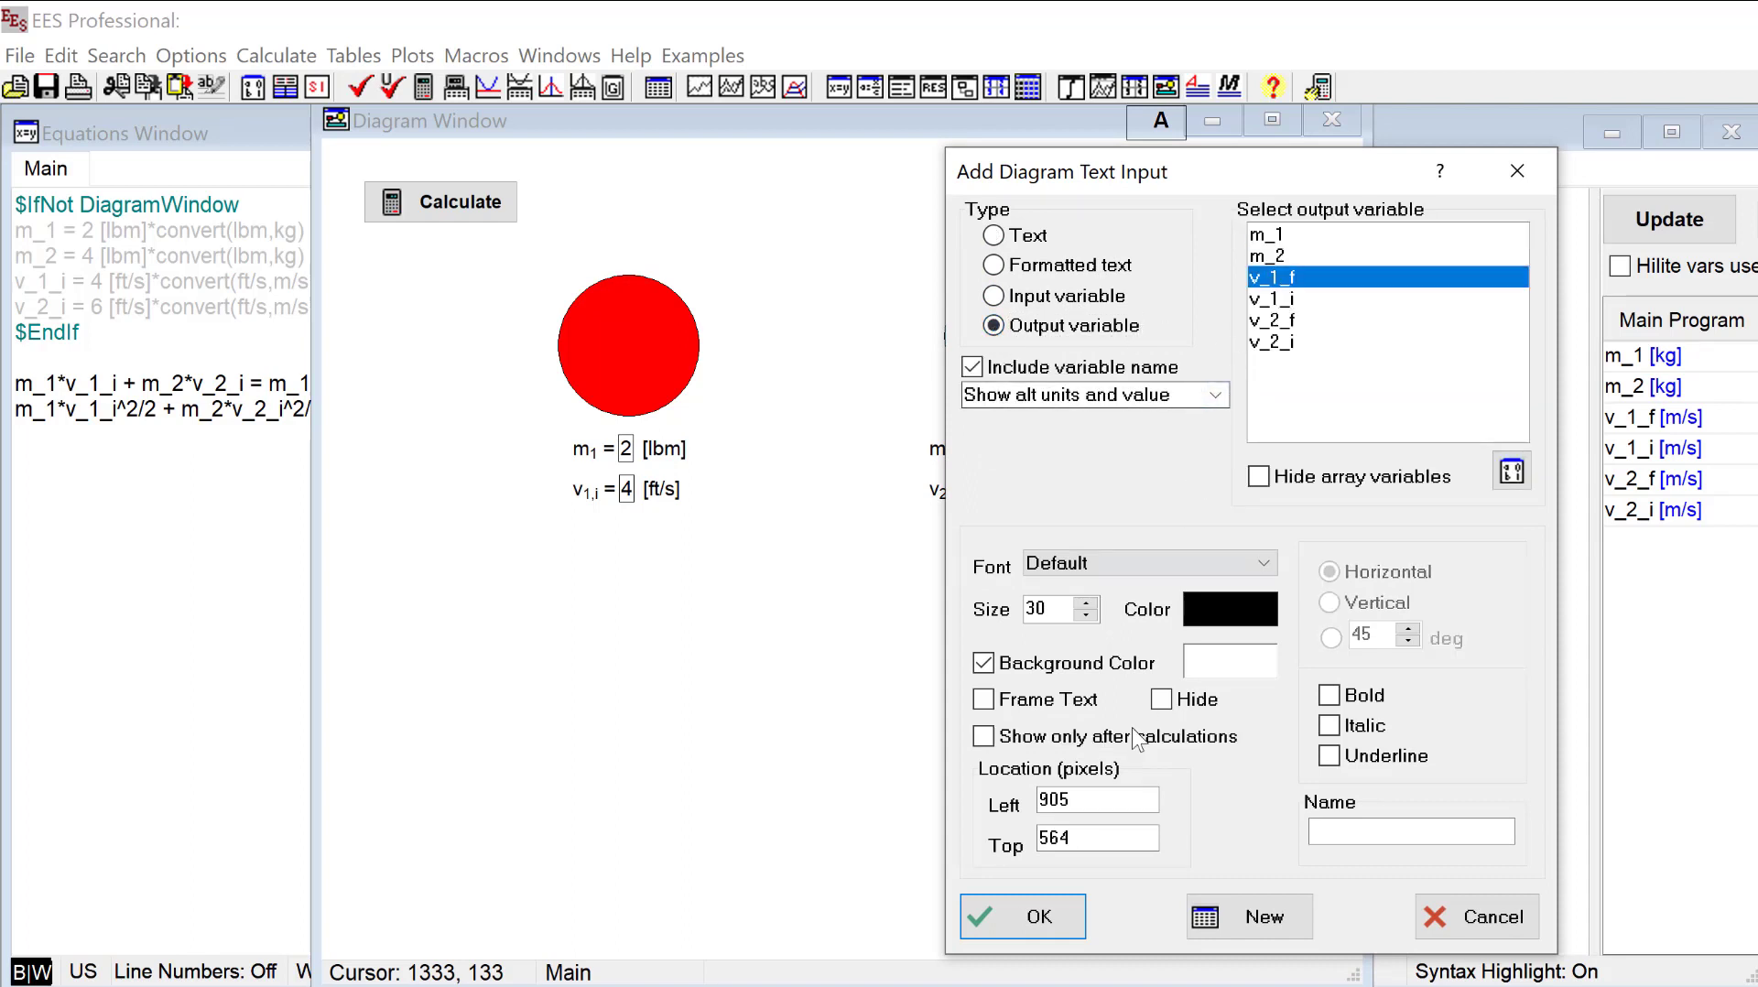
left_click(1039, 916)
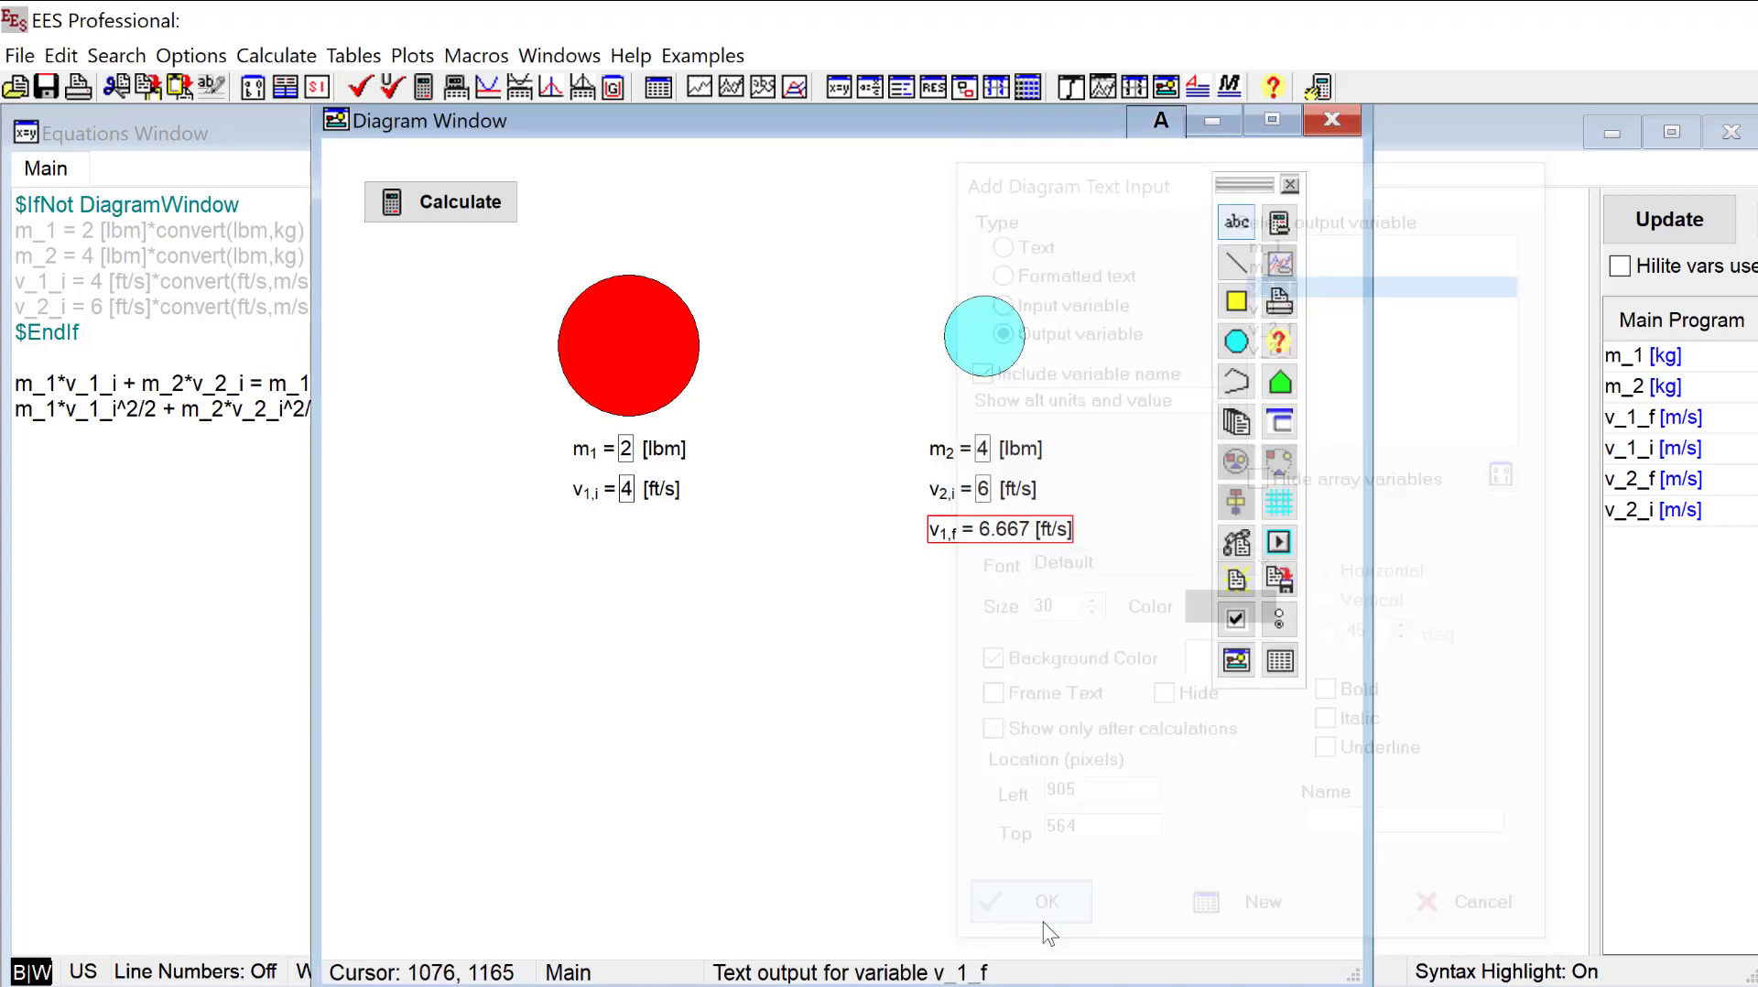
left_click_drag(1018, 531, 623, 568)
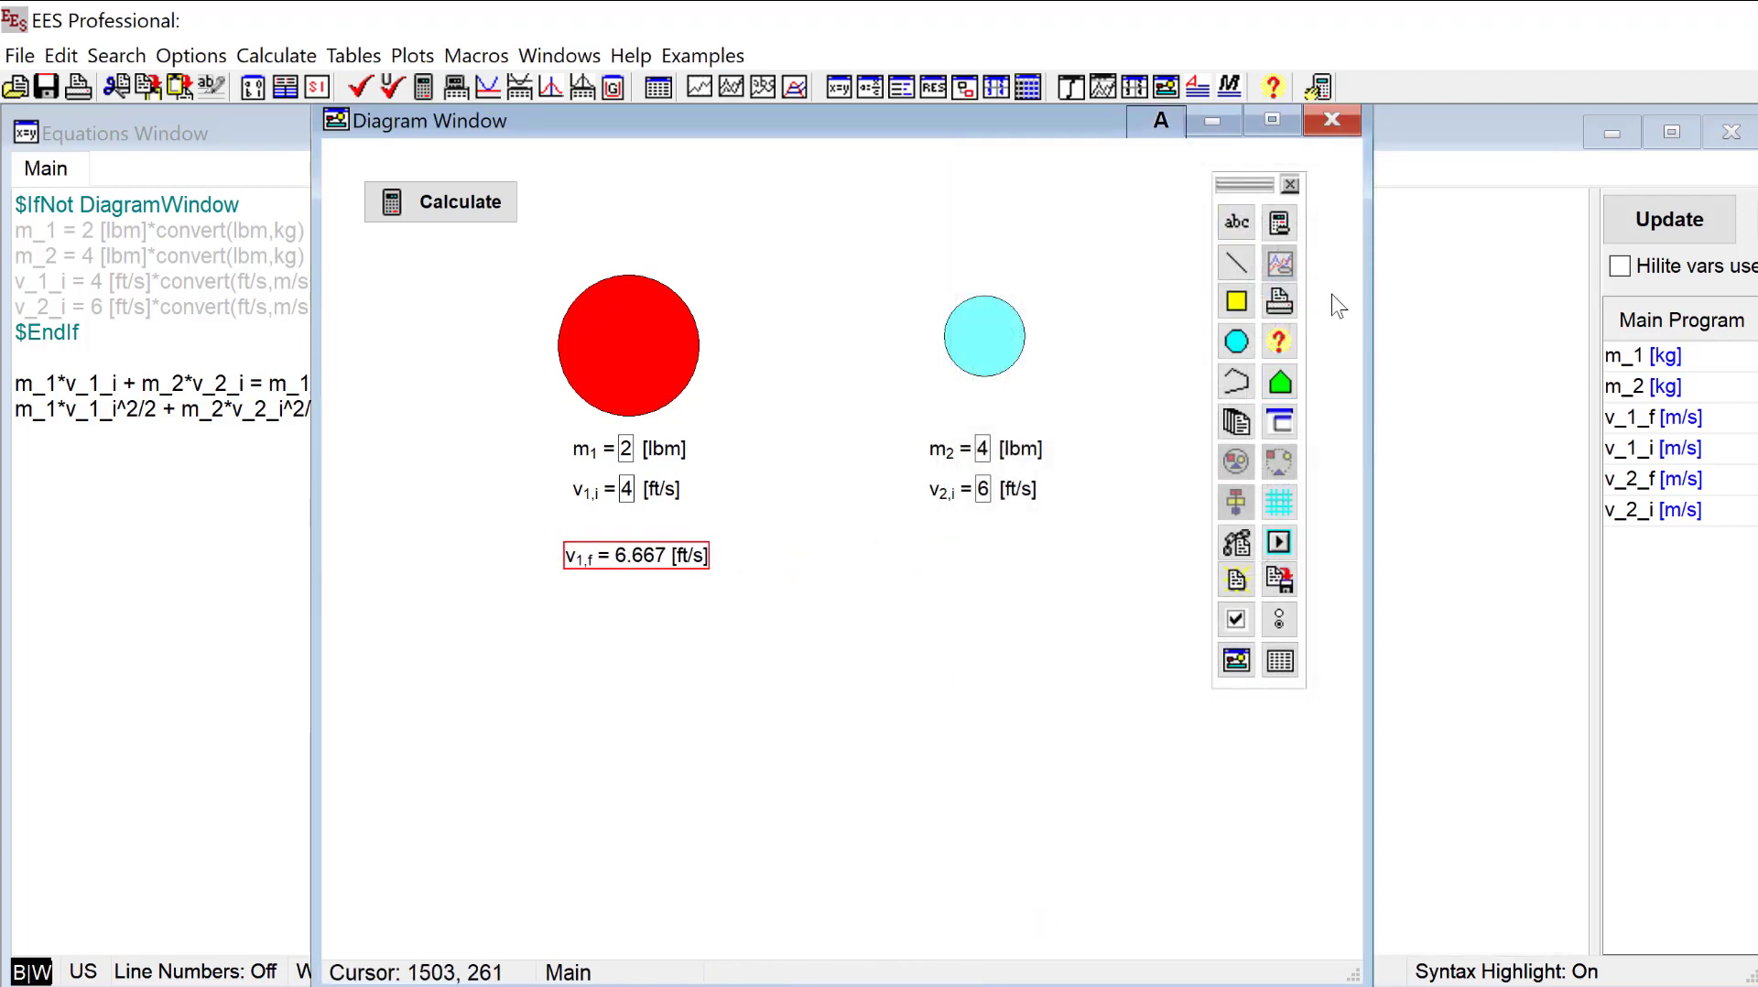
left_click(1247, 229)
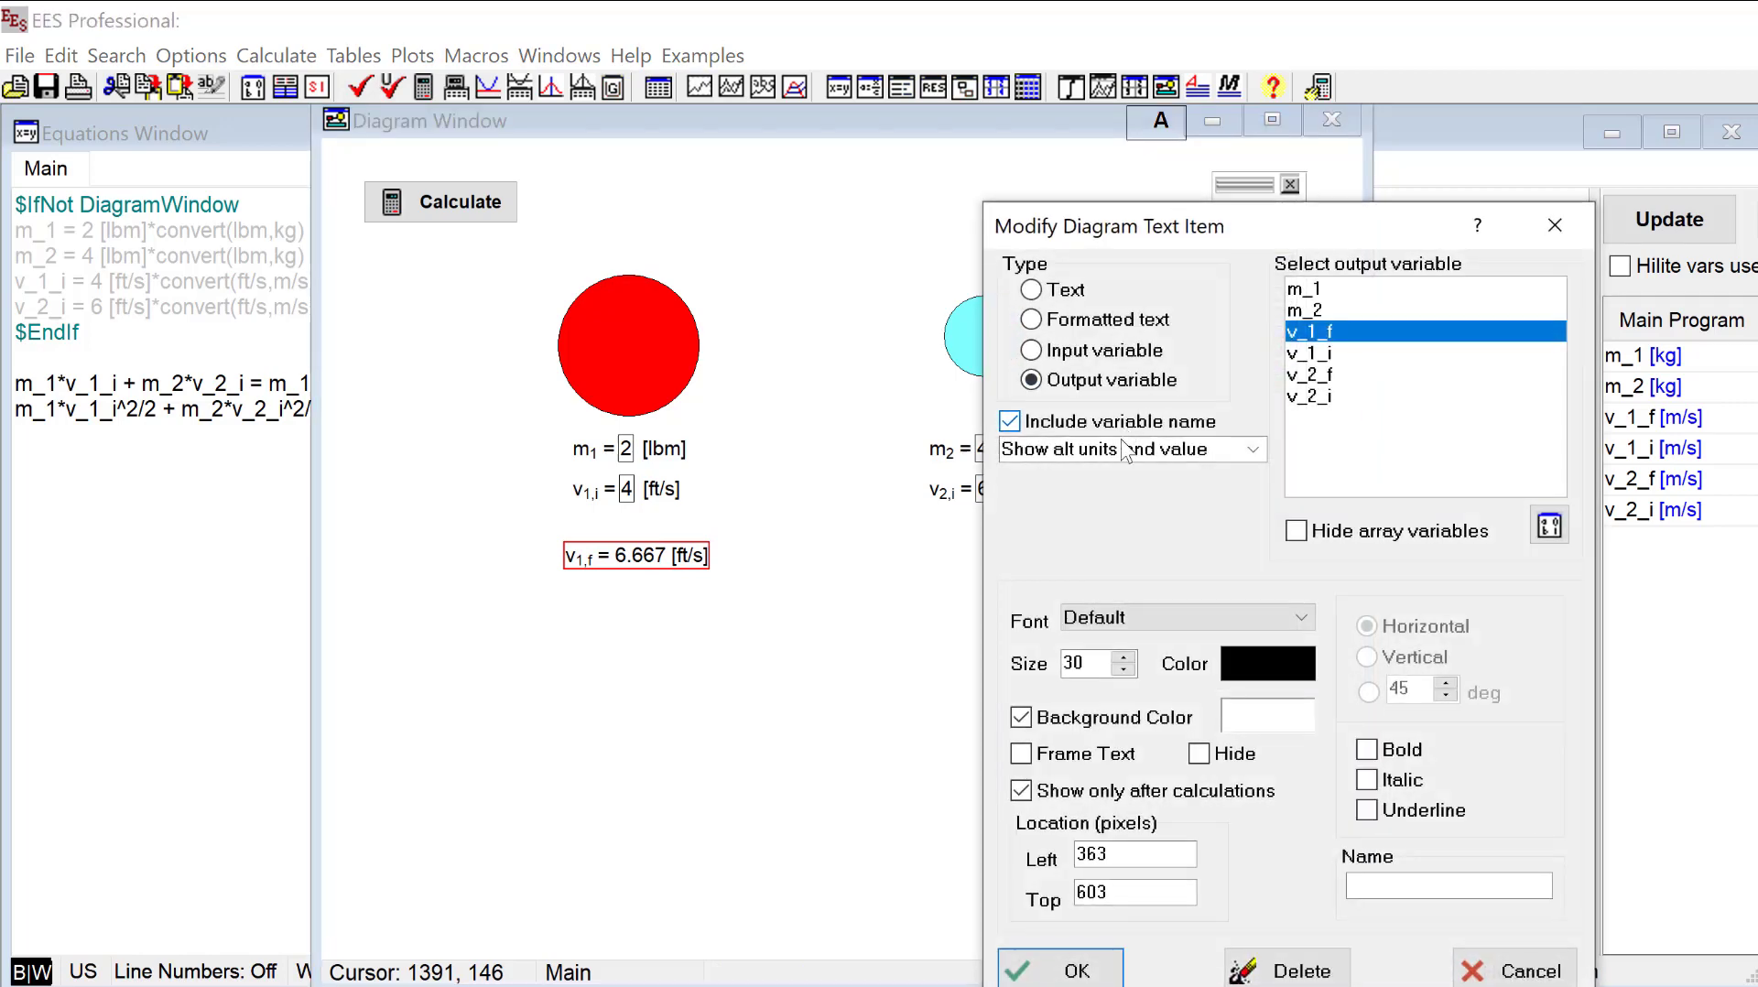
left_click(1054, 965)
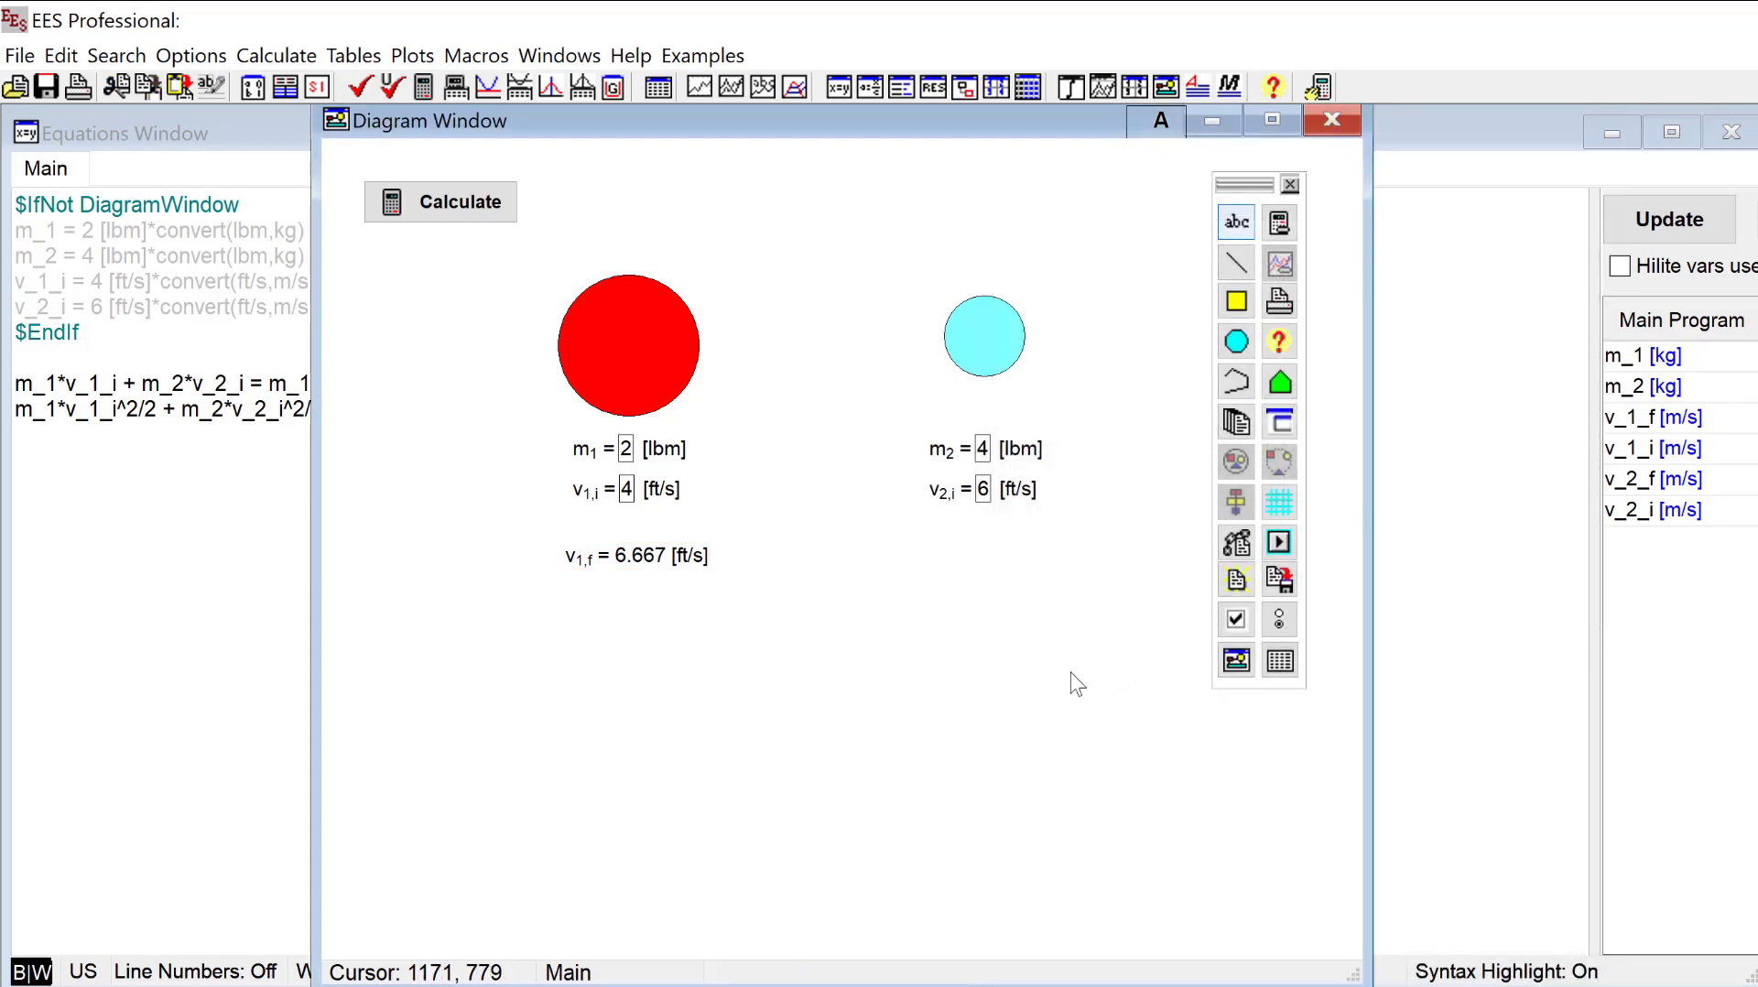
Add the v2,f = 4.667 [ft/s] output below the cyan circle's inputs.
left_click(1236, 221)
left_click(1073, 381)
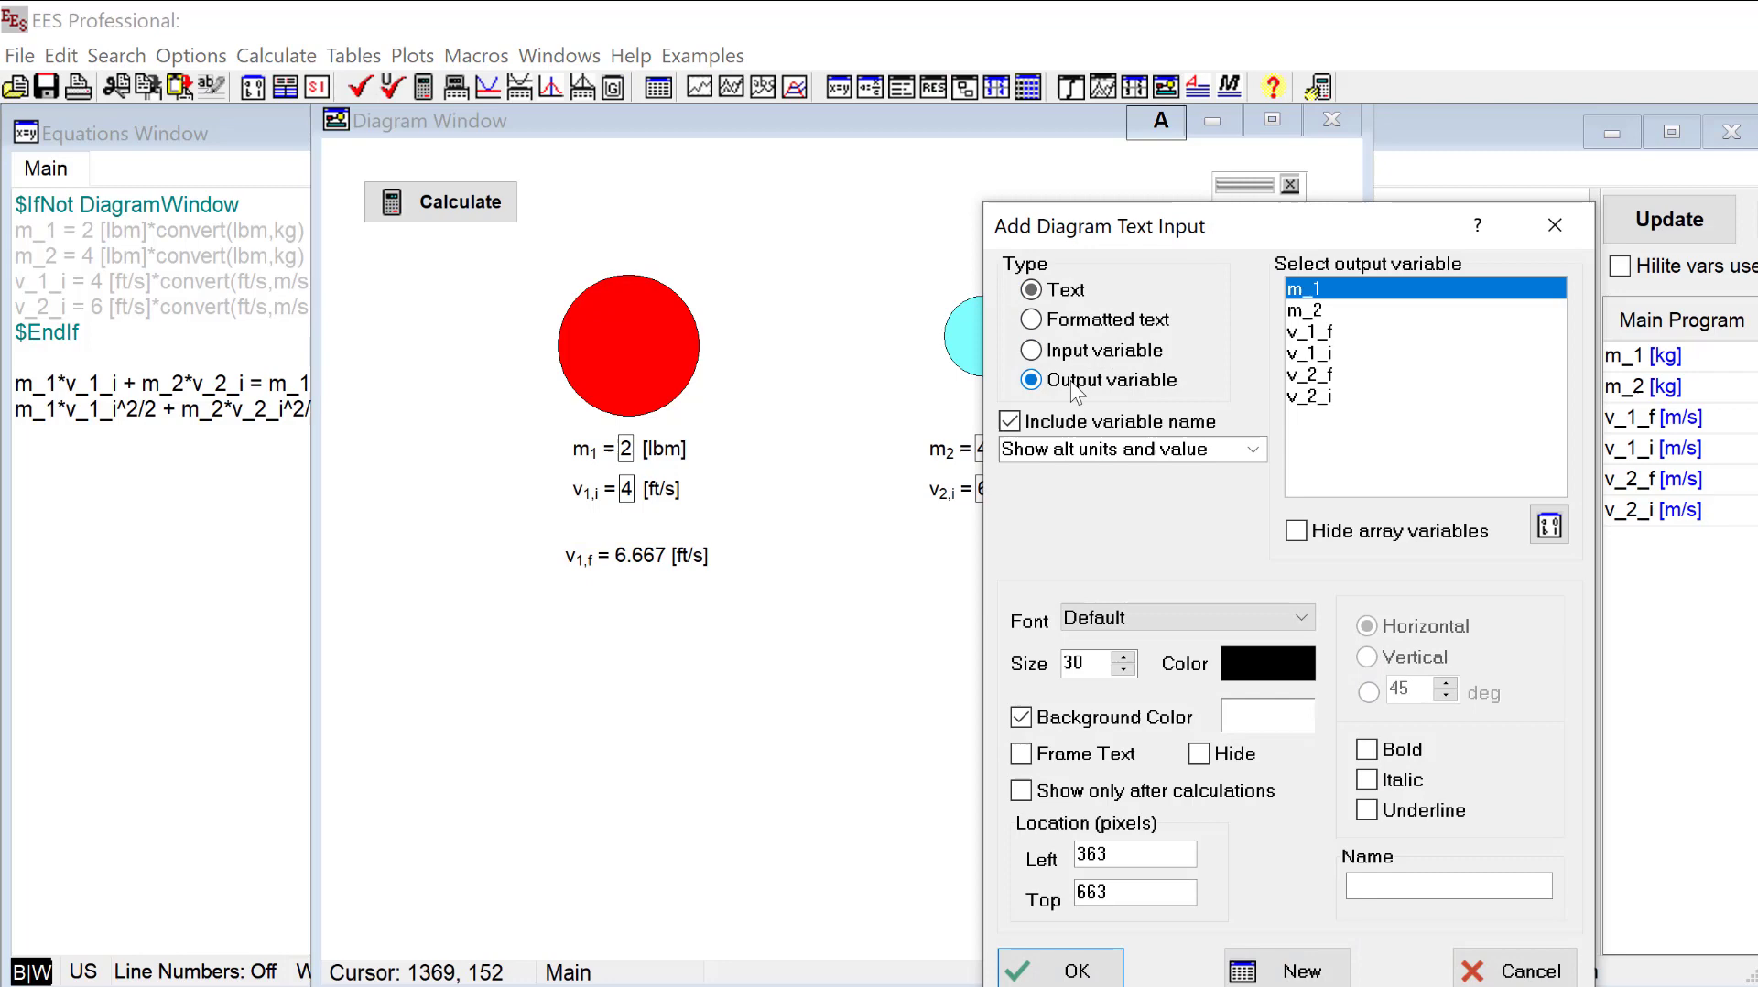
left_click(1319, 375)
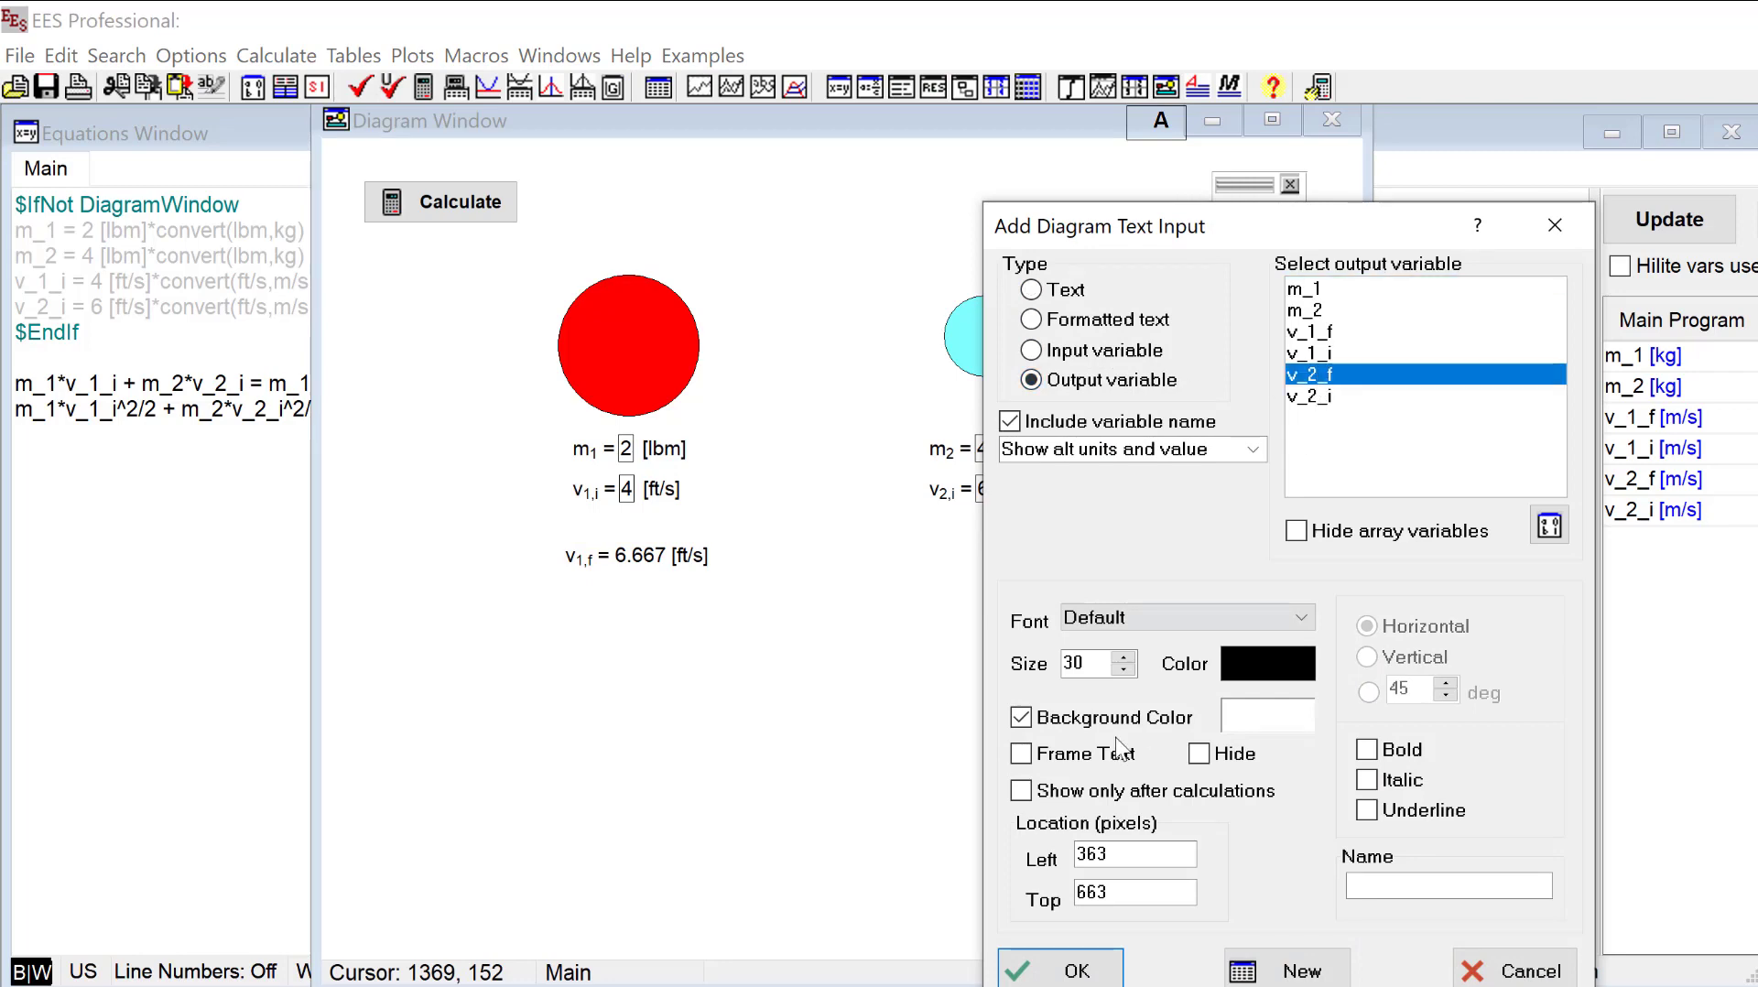
left_click(1078, 957)
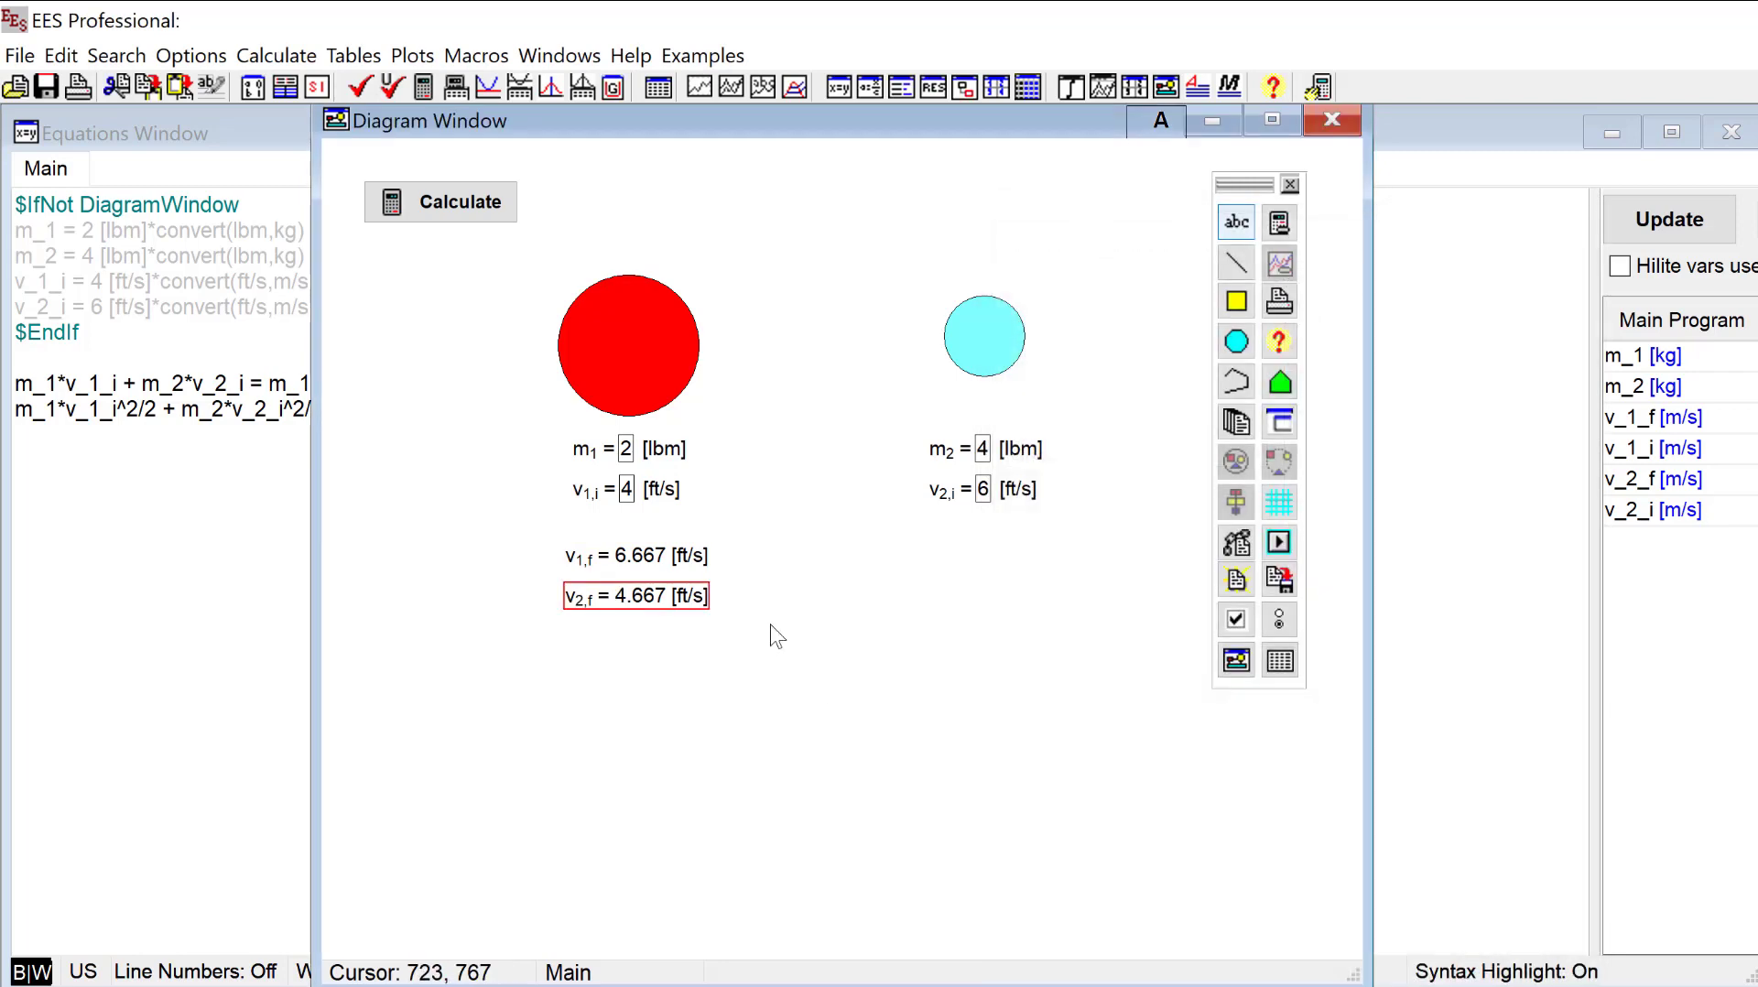
left_click_drag(630, 605, 1035, 555)
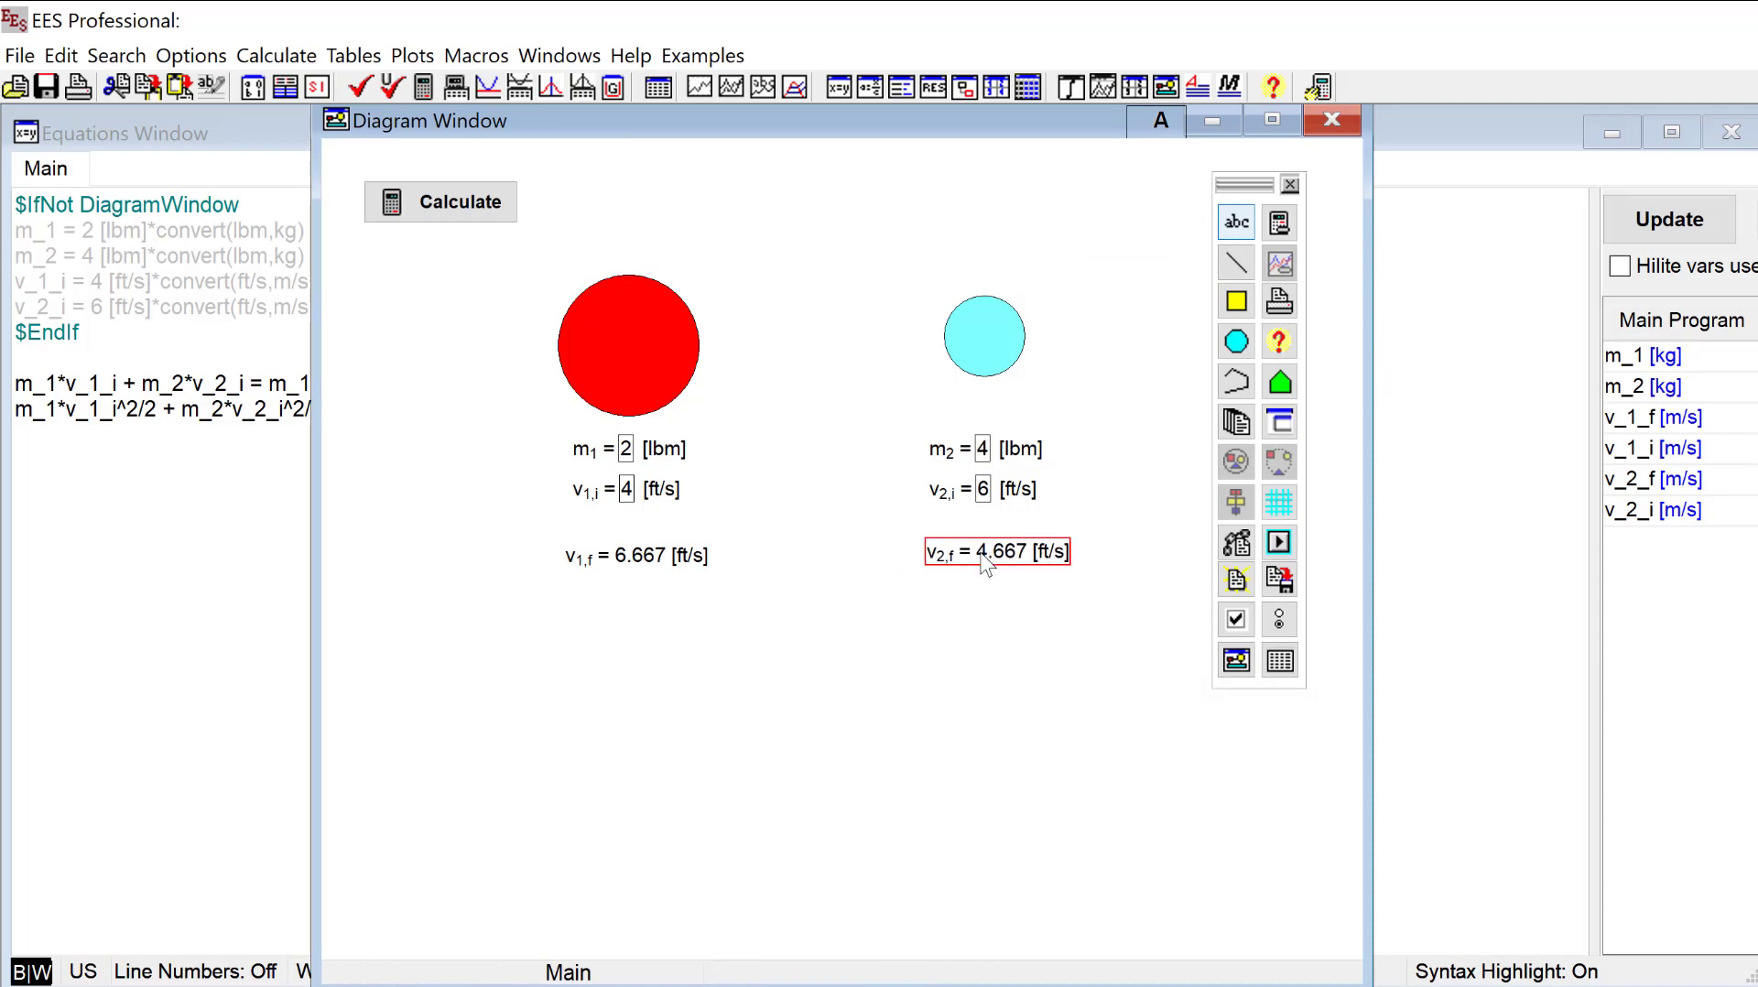
Align the v1,f and v2,f results along their tops.
left_click(659, 559, "shift")
left_click(1236, 509)
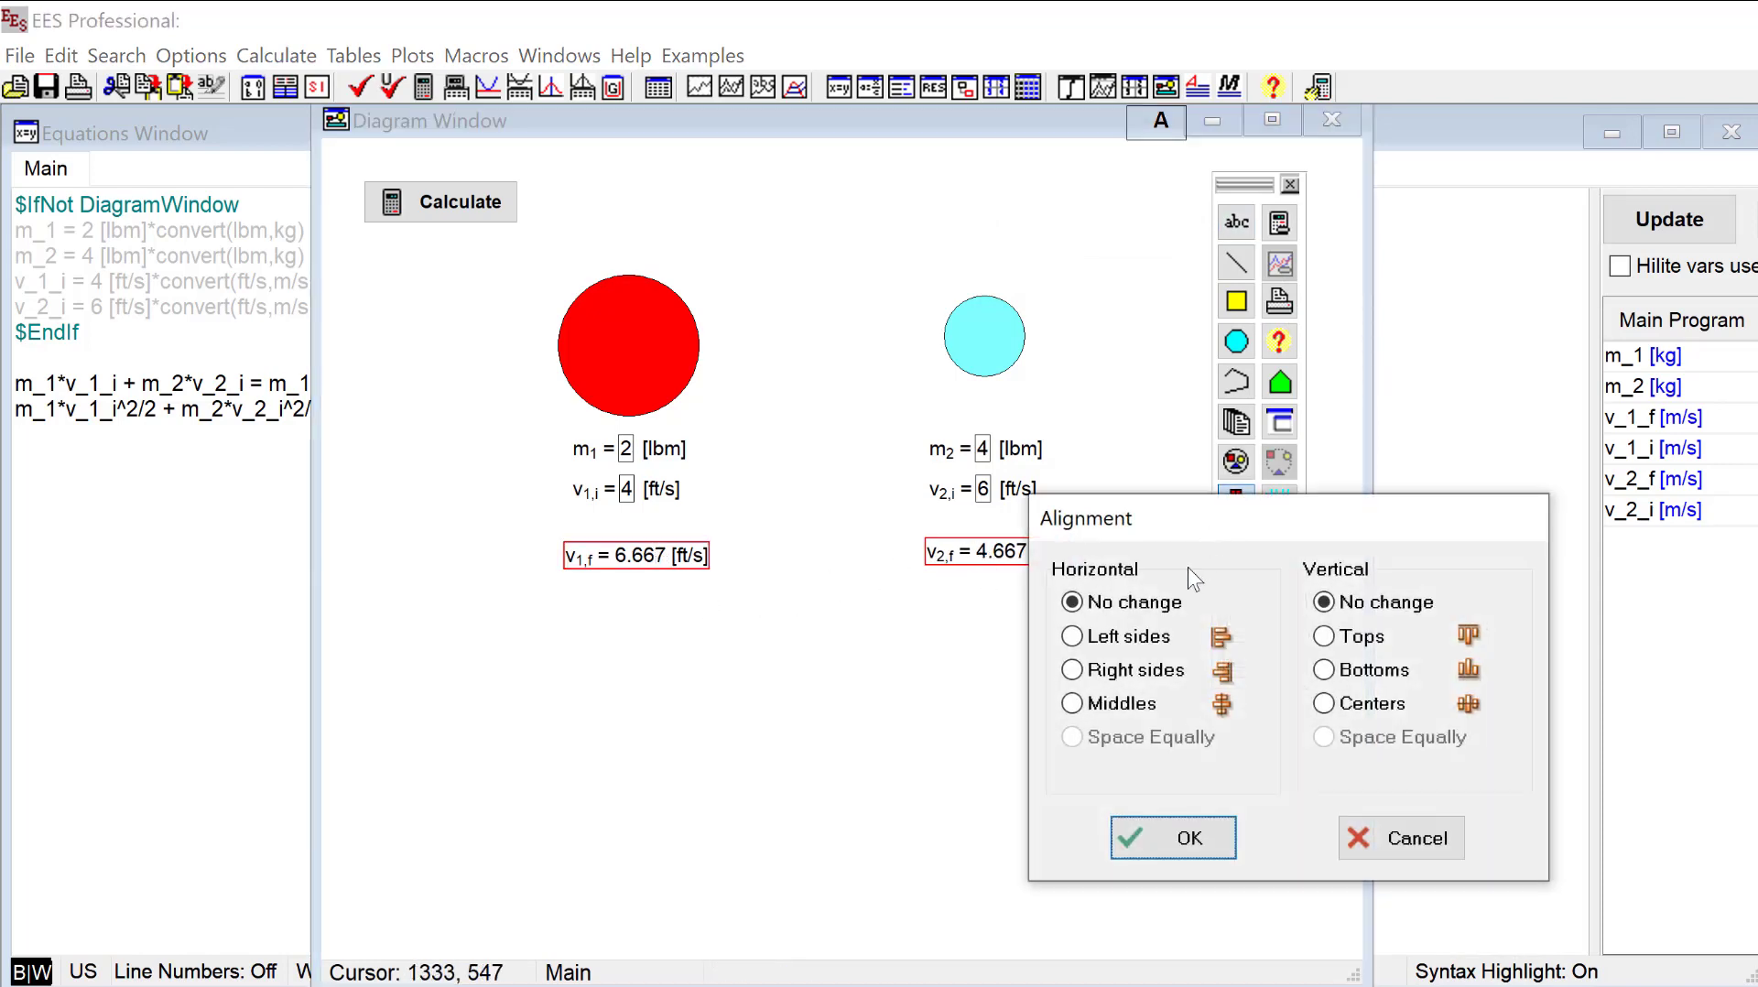
left_click(1324, 636)
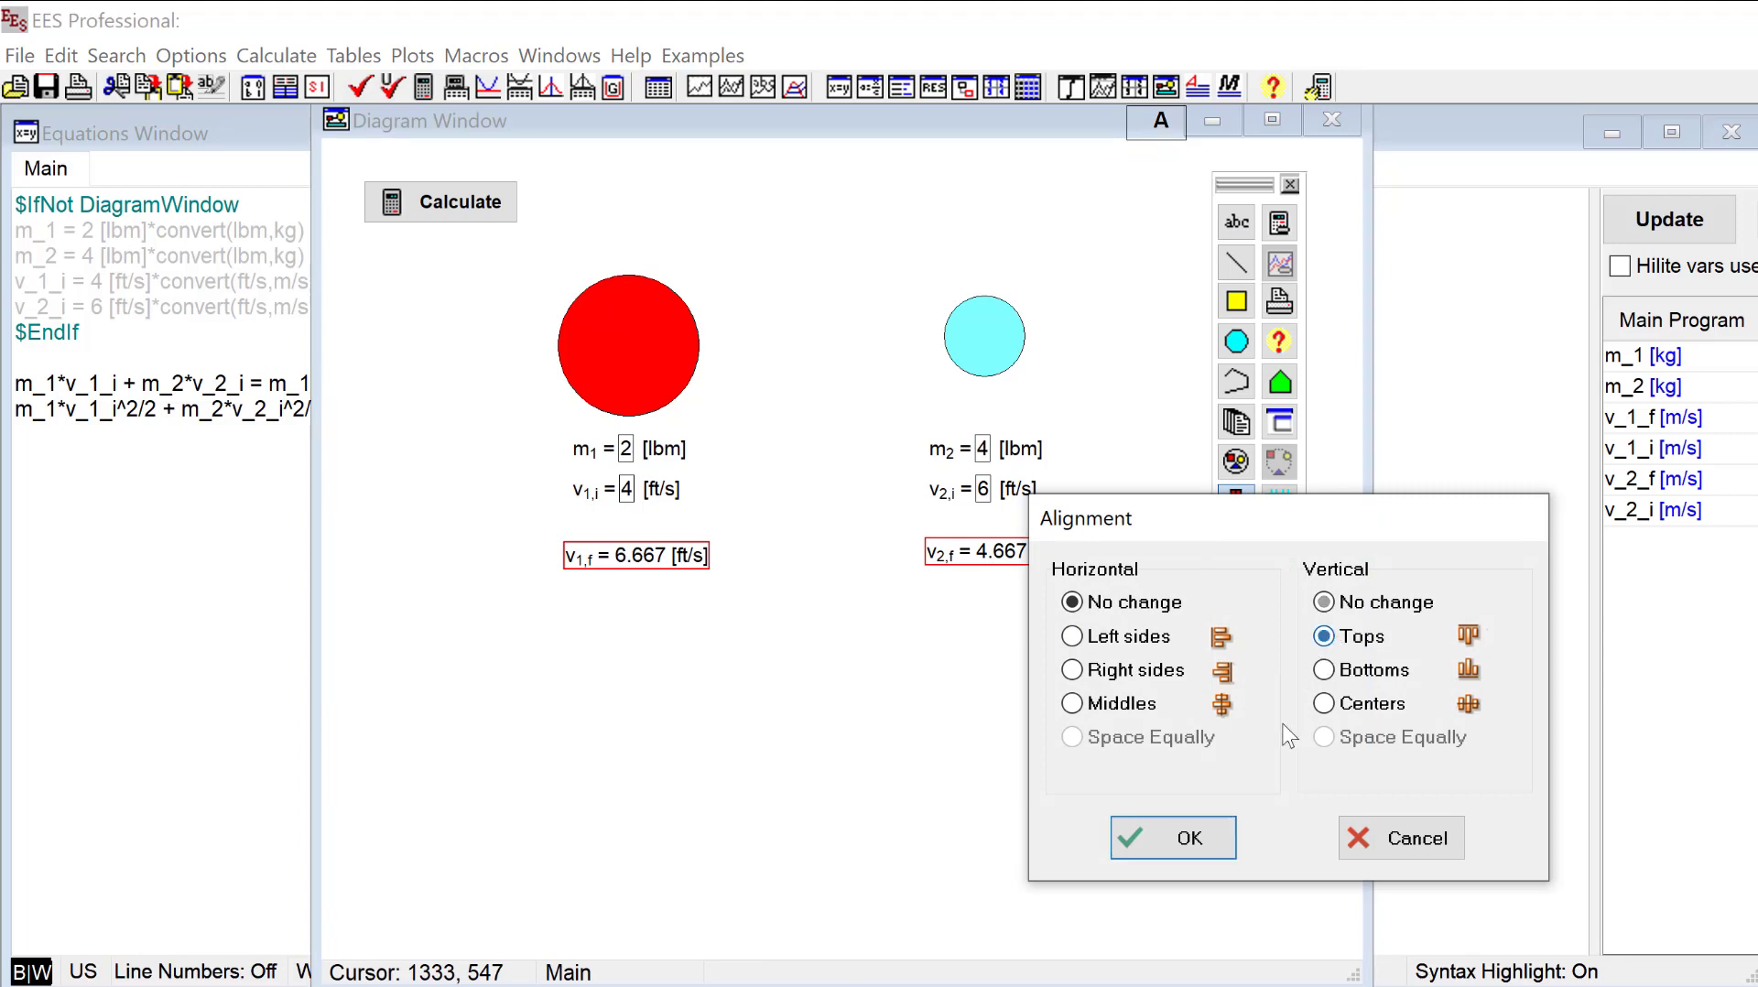
left_click(1181, 838)
Centre the m1, v1,i and v1,f items in a column under the red circle.
left_click(650, 455)
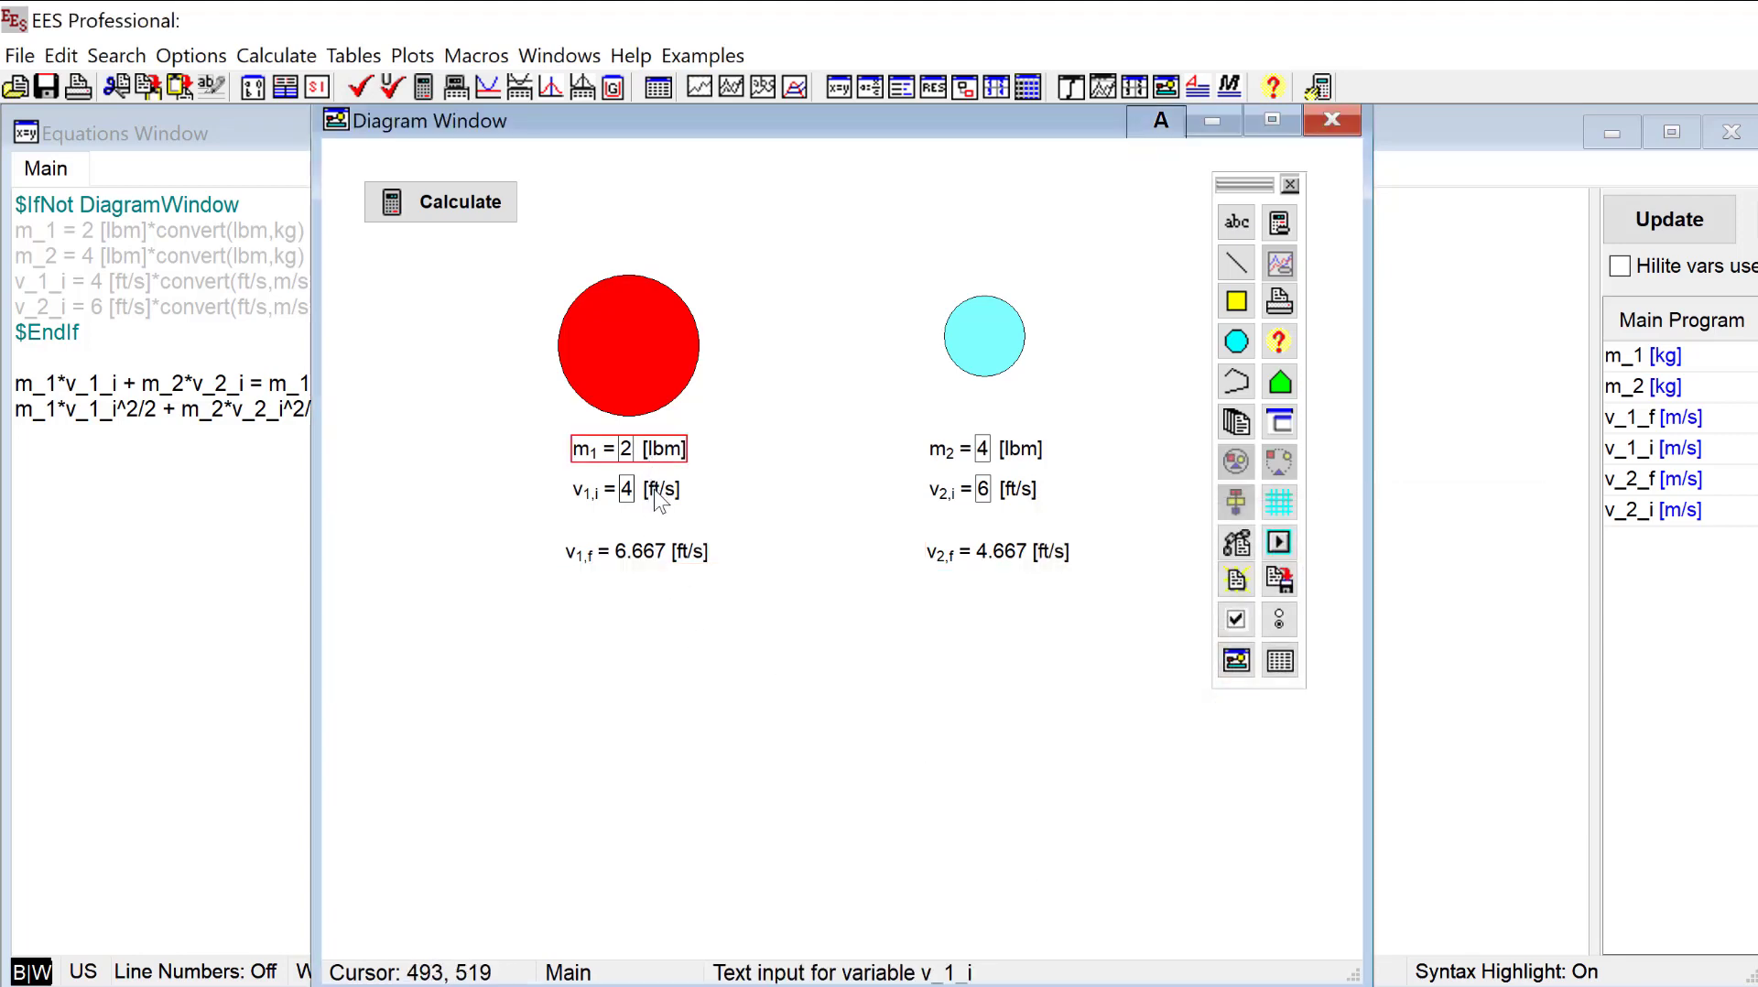
left_click(659, 494, "shift")
left_click(696, 554, "shift")
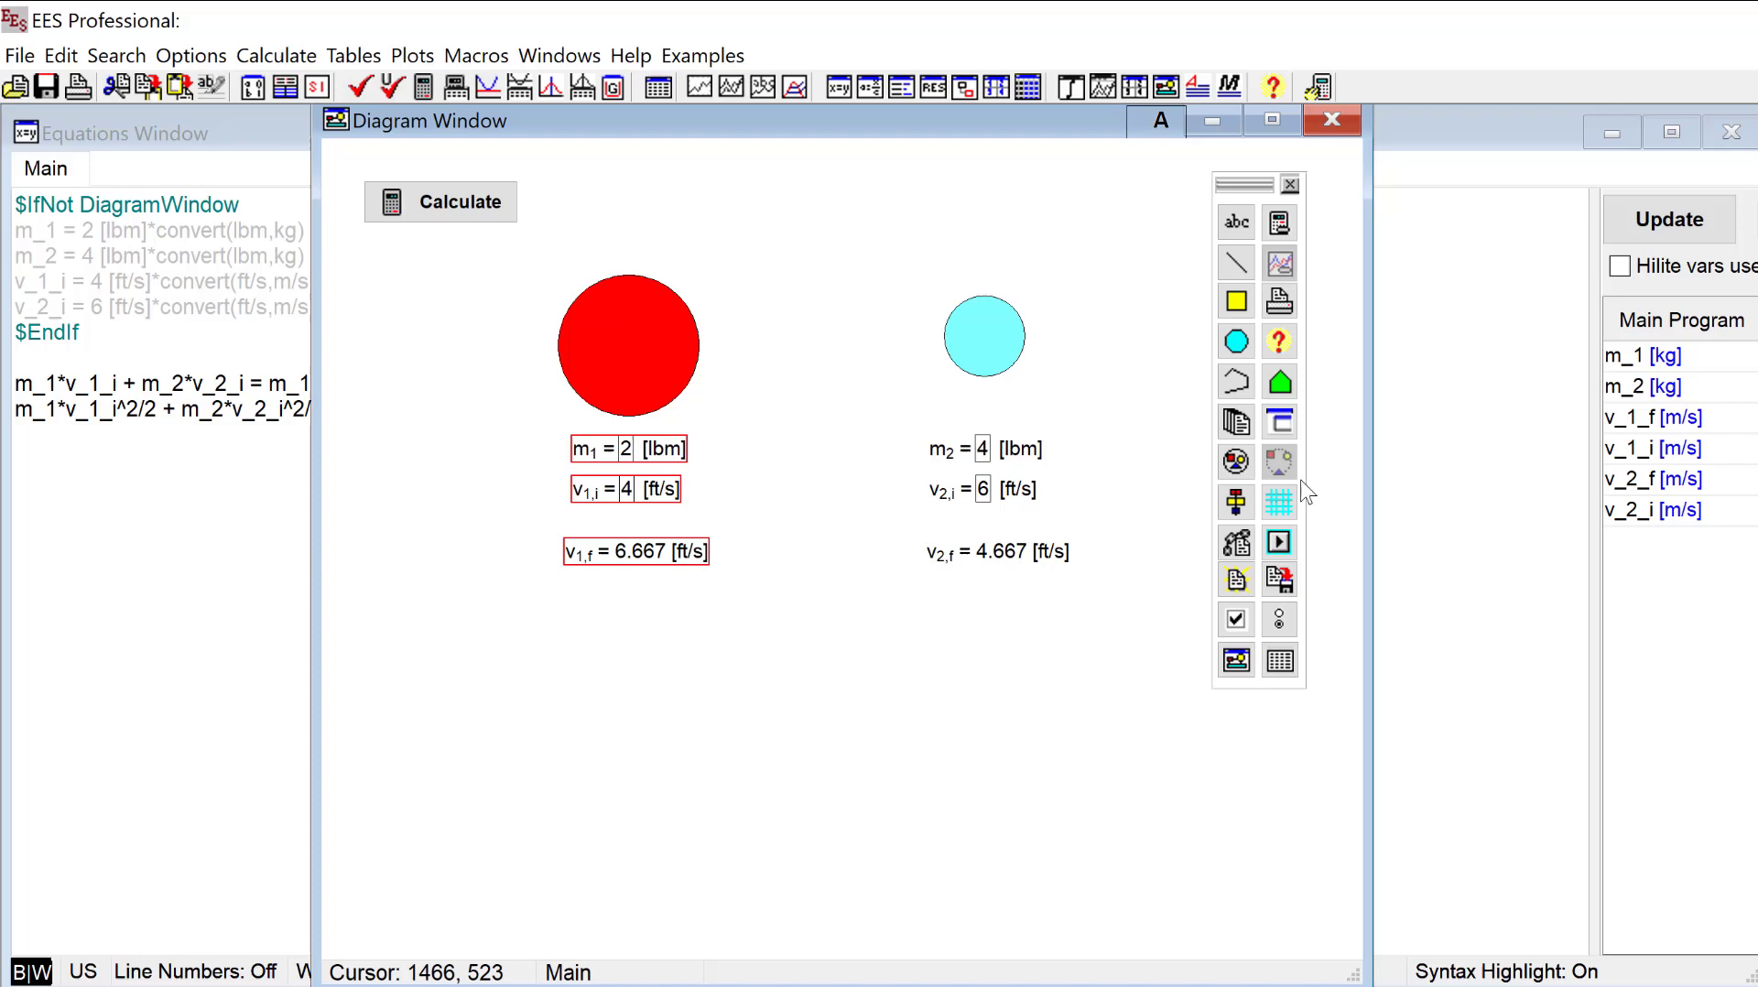
left_click(1236, 504)
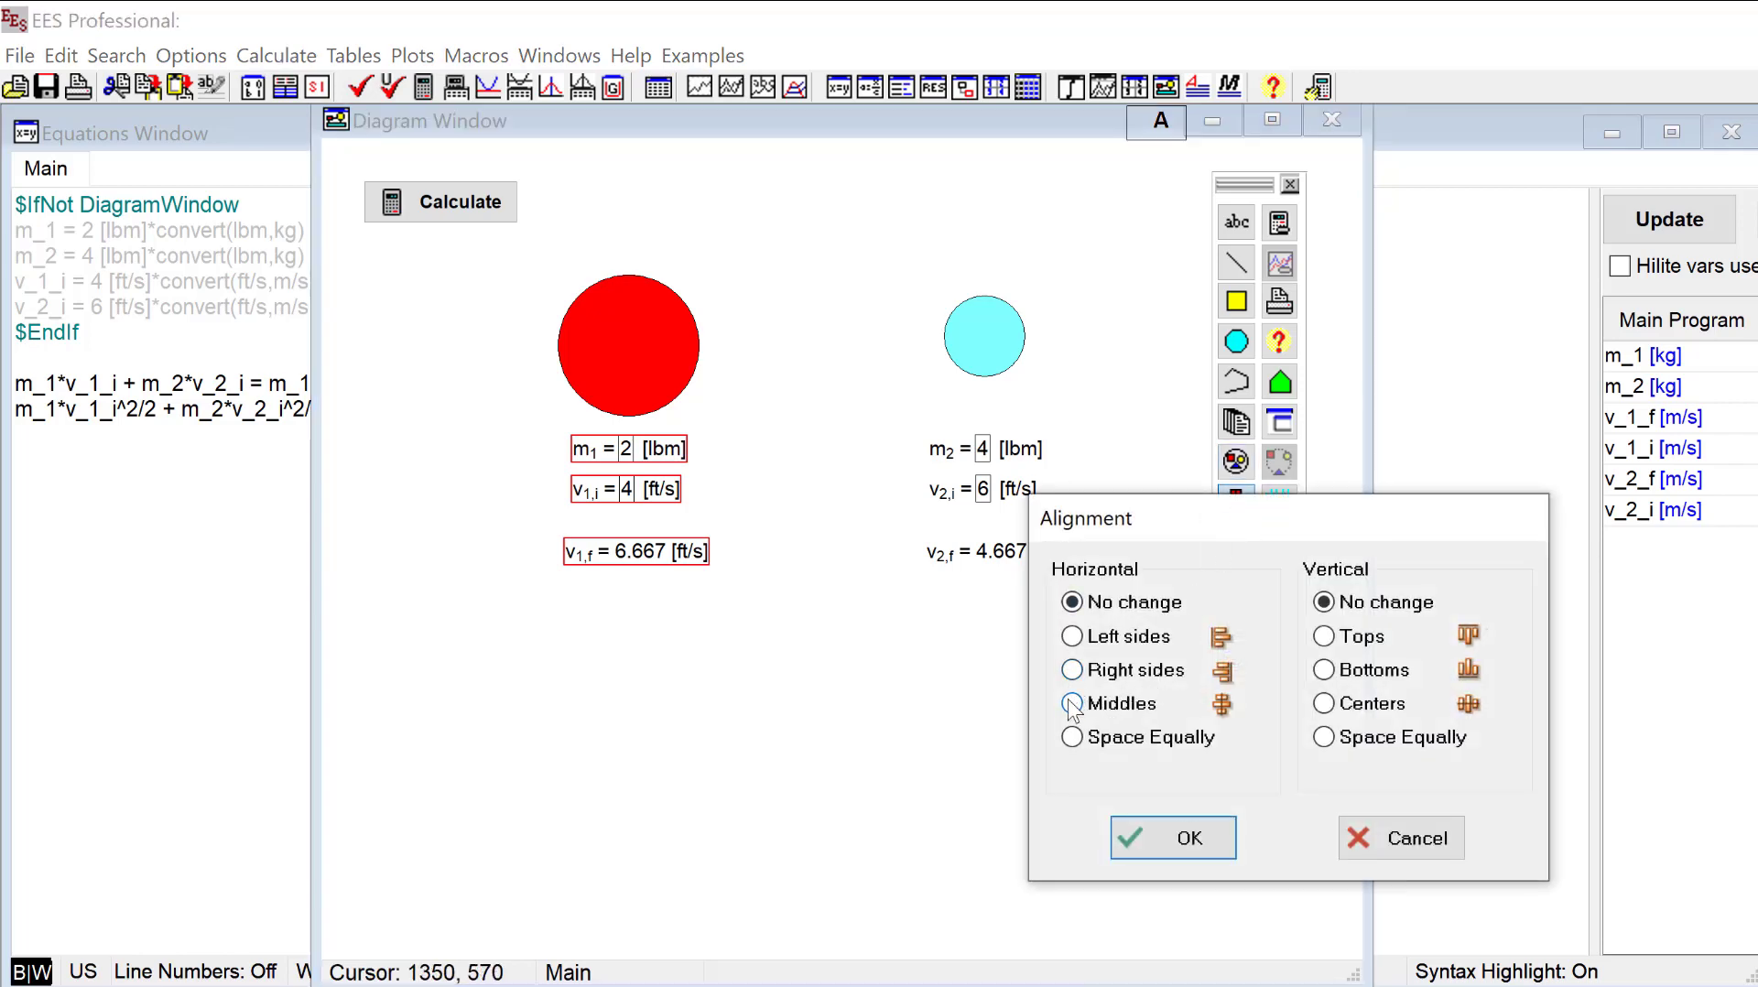
left_click(1072, 703)
left_click(1132, 829)
Centre the m2, v2,i and v2,f items in a column under the cyan circle.
left_click(1018, 452)
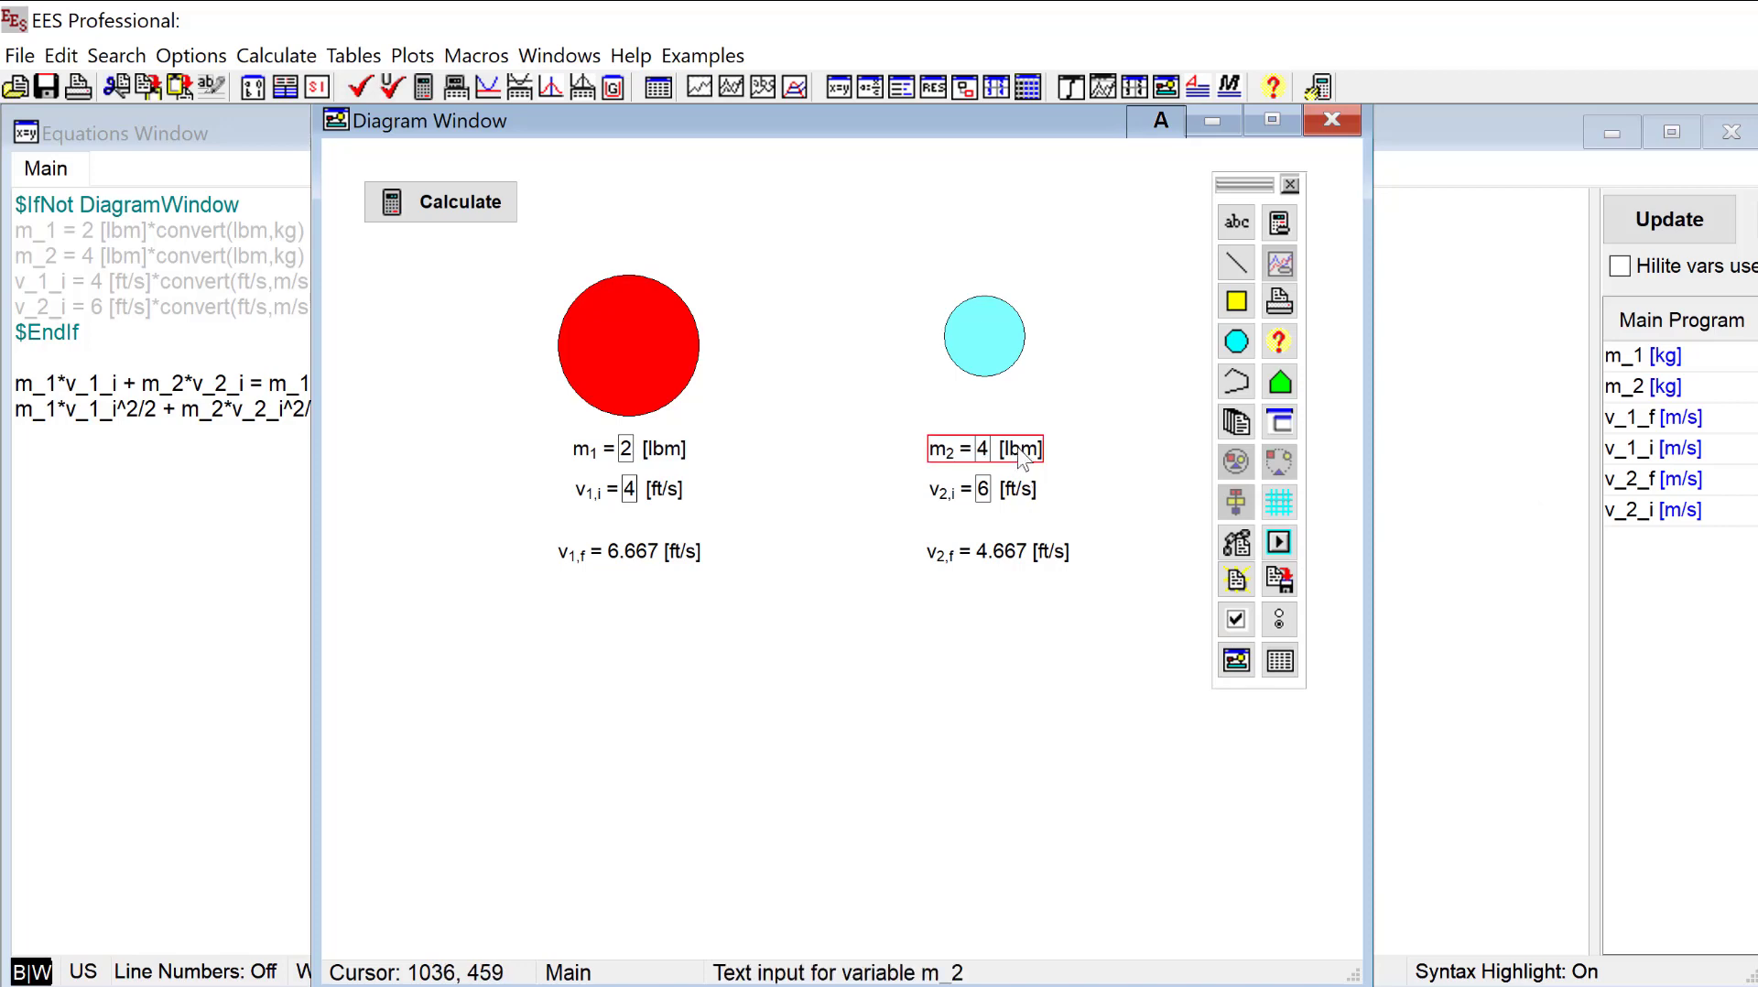
left_click(1012, 492, "shift")
left_click(1017, 554, "shift")
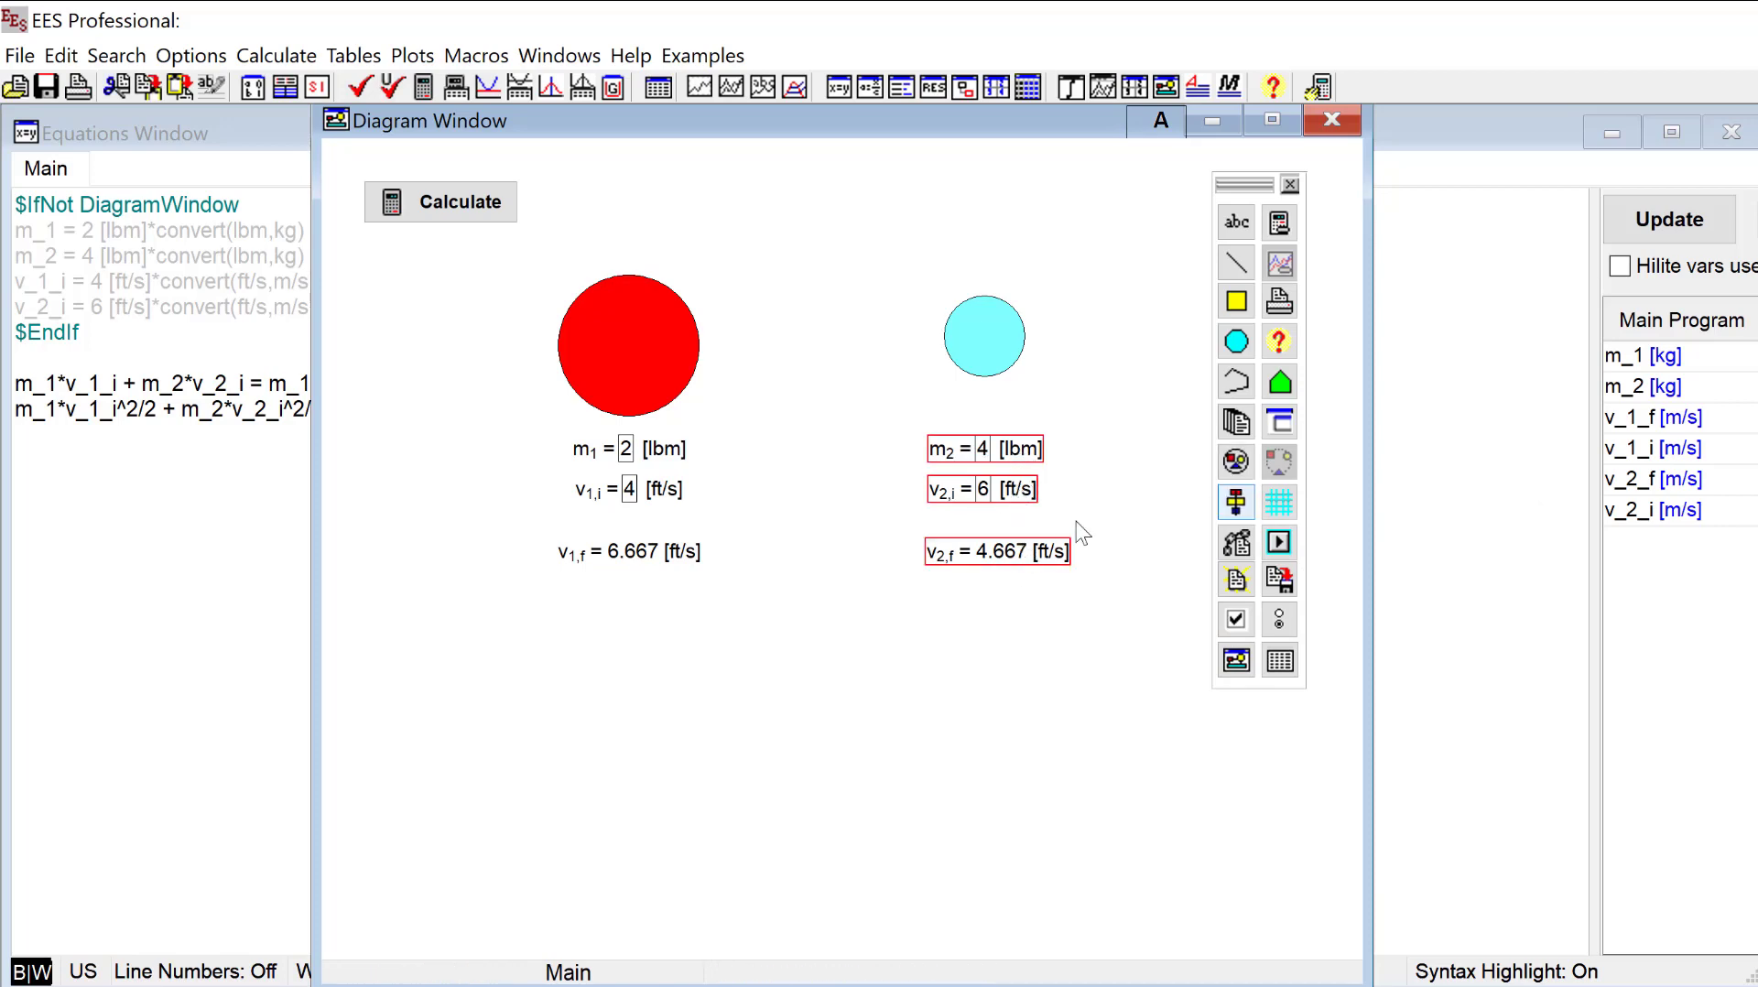
left_click(1236, 504)
left_click(1072, 703)
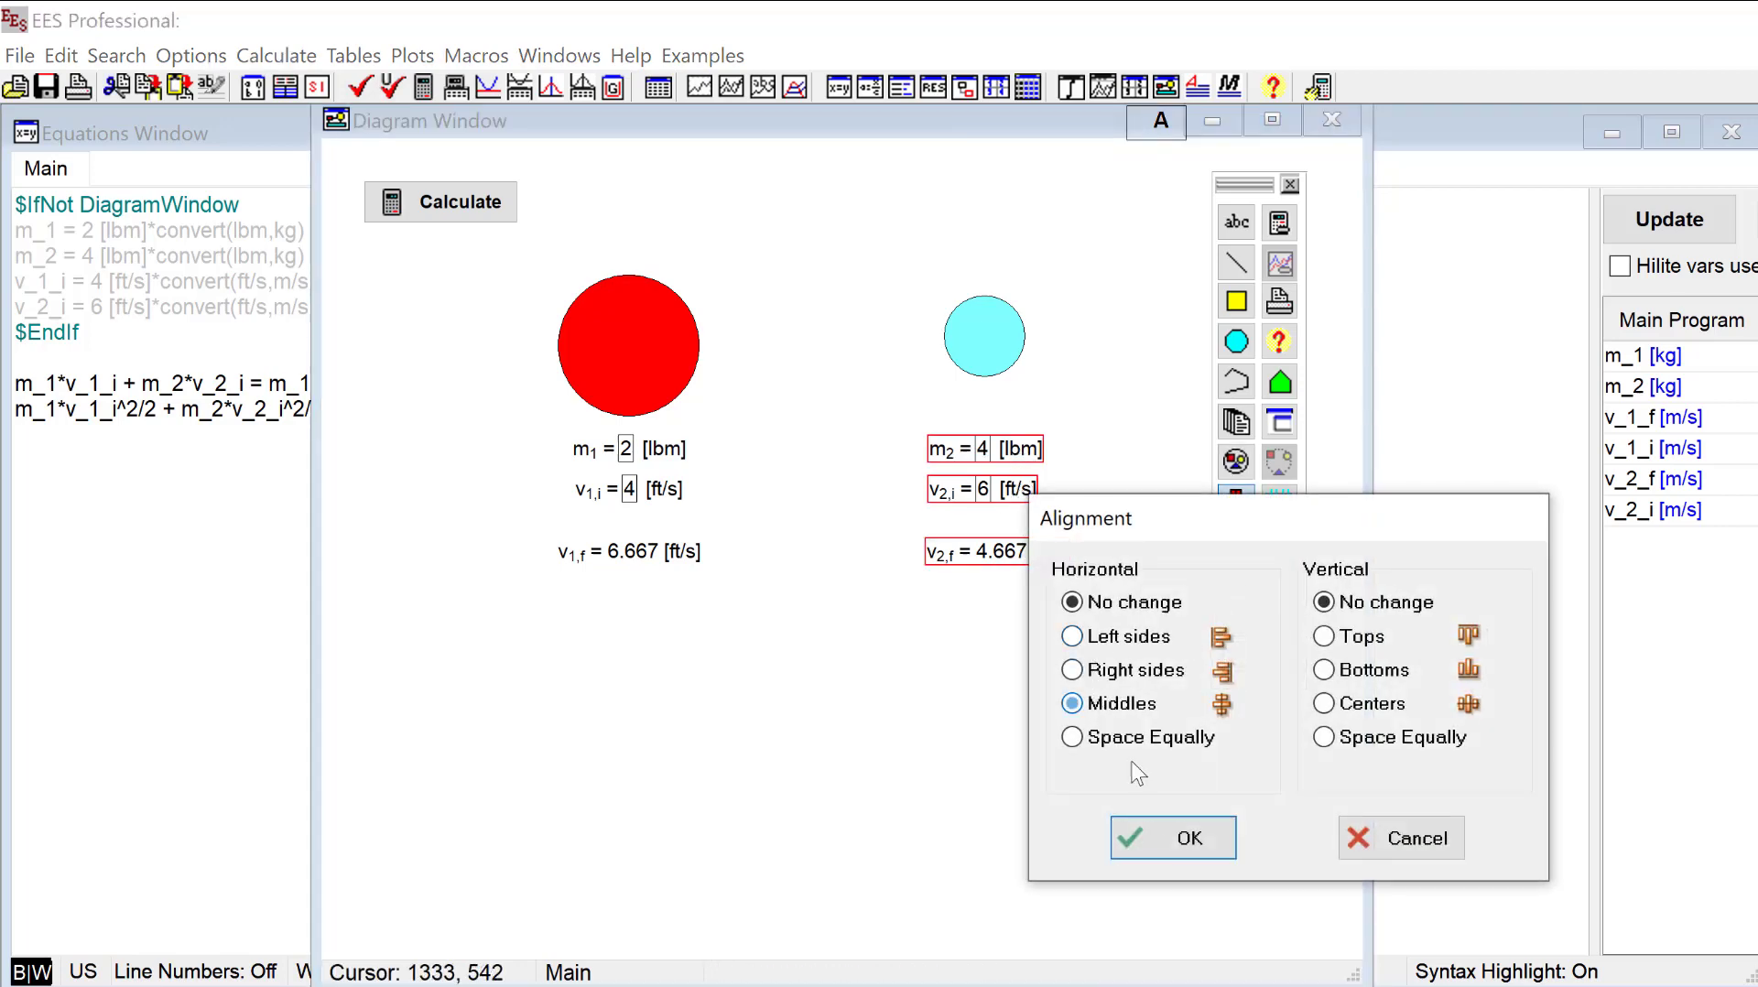
left_click(1178, 836)
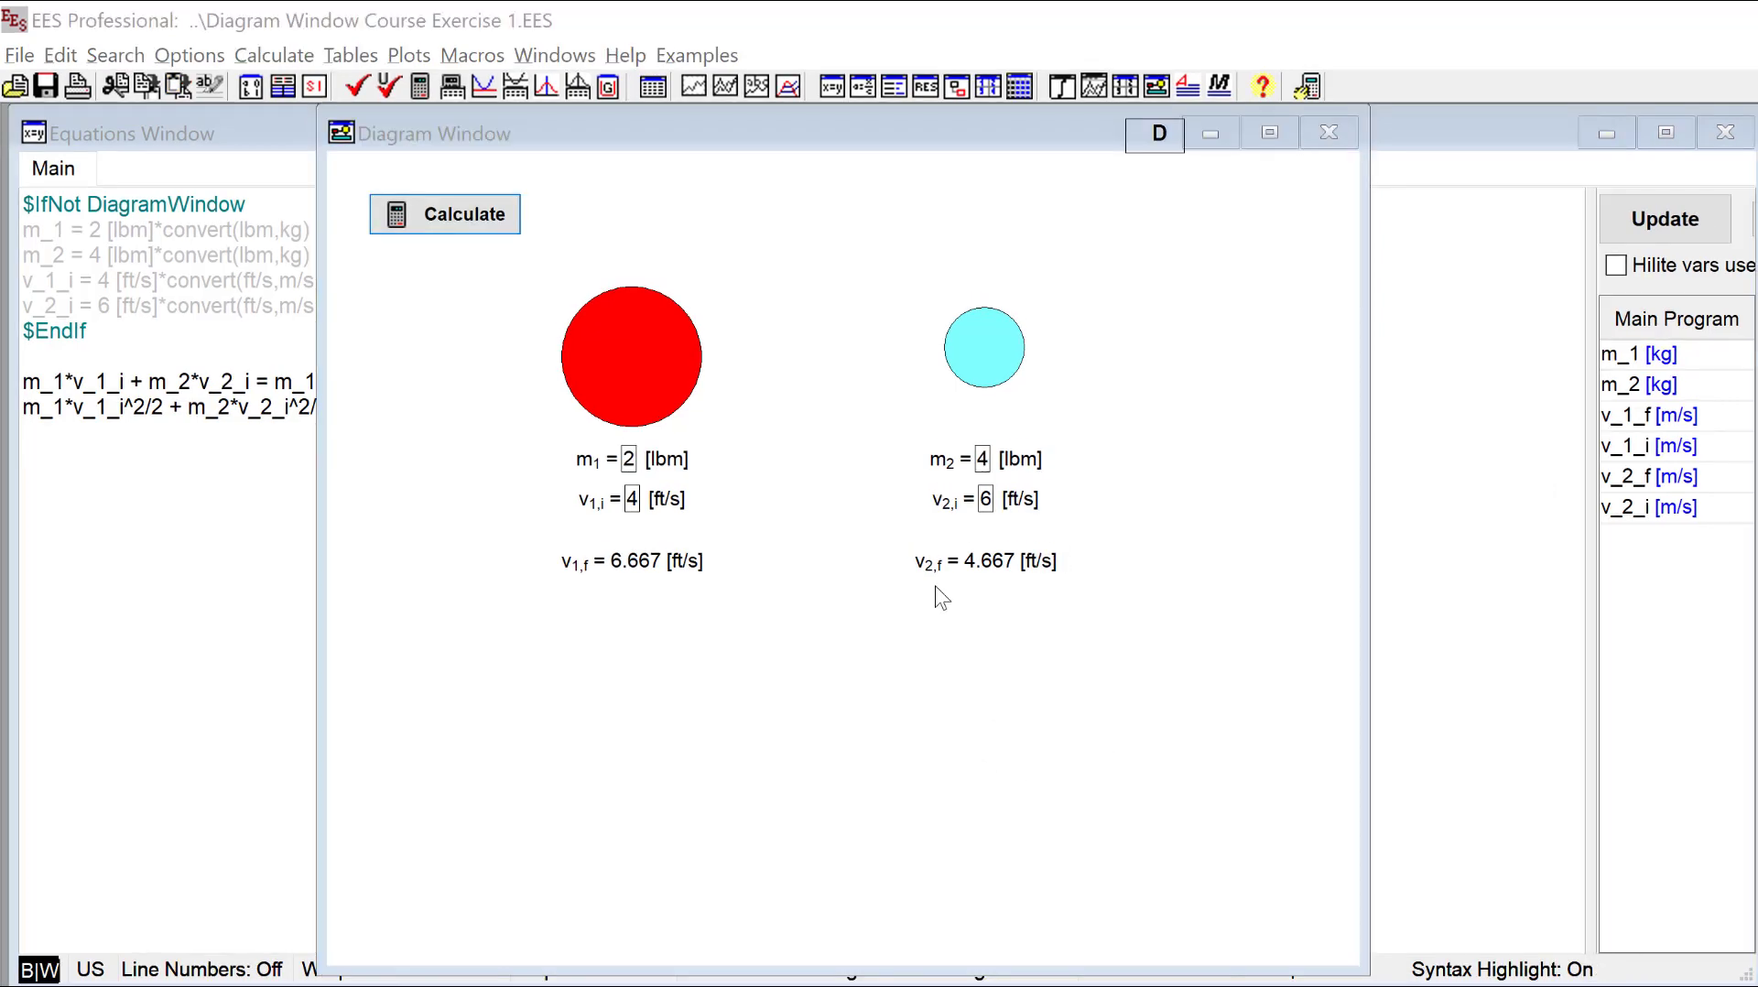
Change v1,i to -4 ft/s and recalculate, giving v1,f = 9.333 and v2,f = -0.6667 ft/s.
left_click(408, 214)
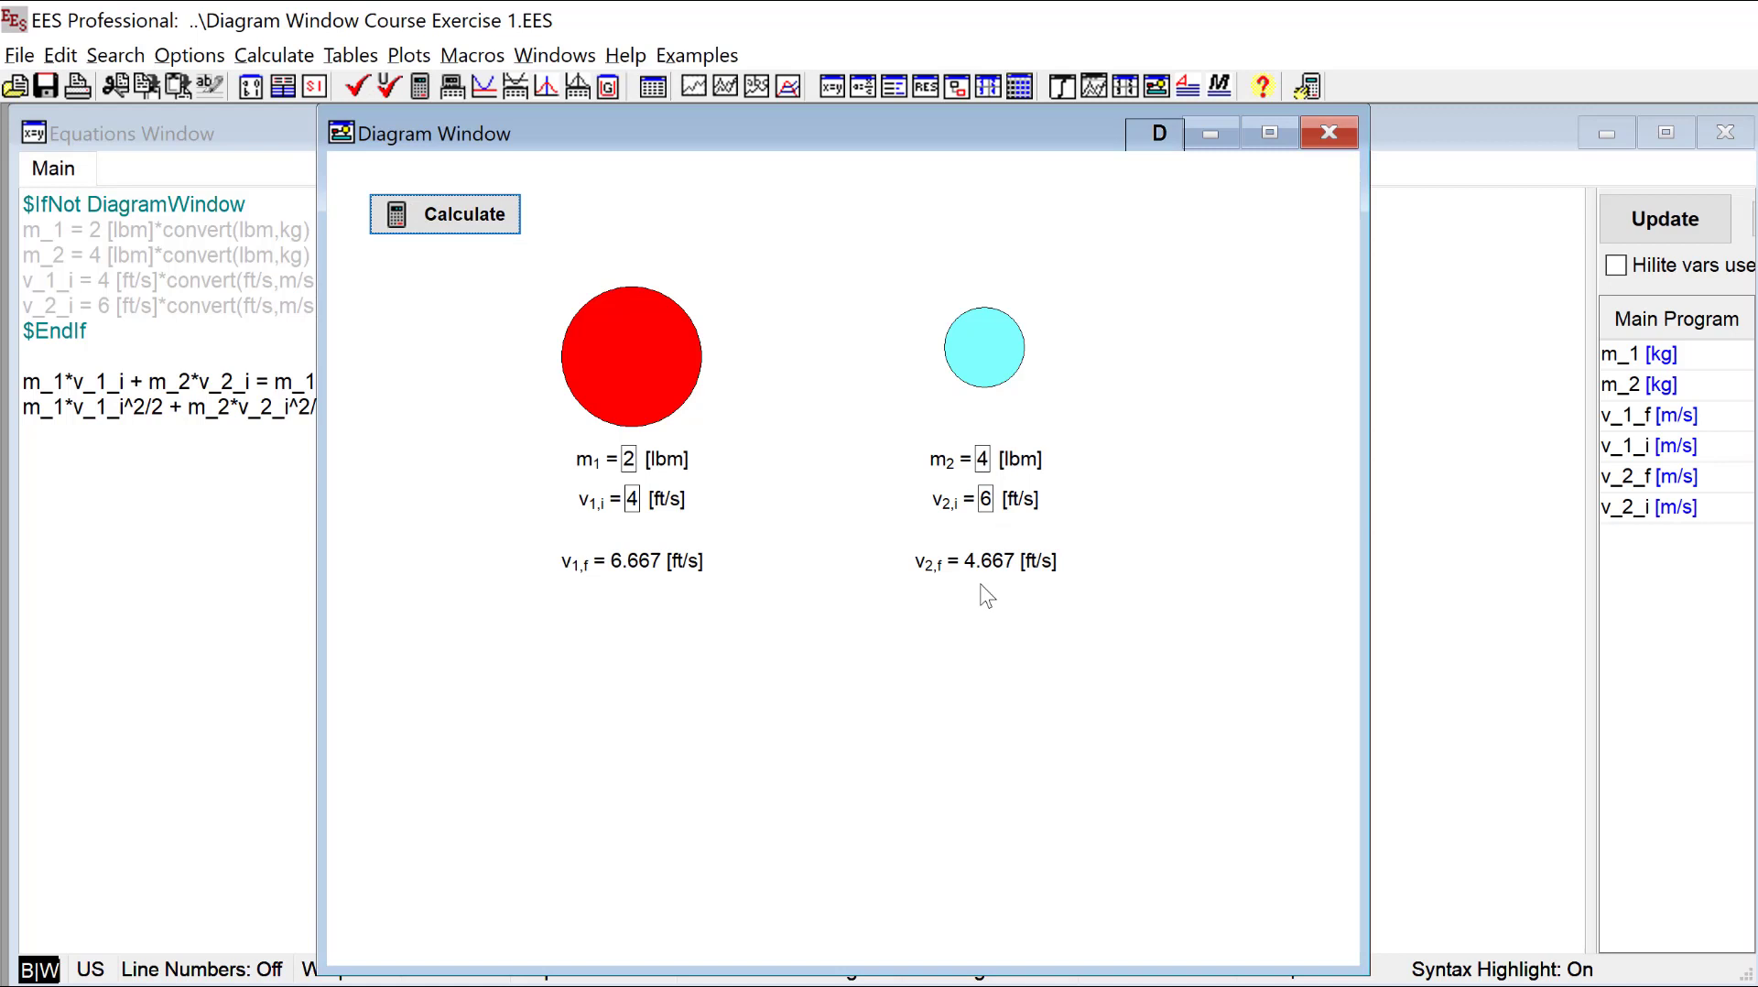
left_click(634, 502)
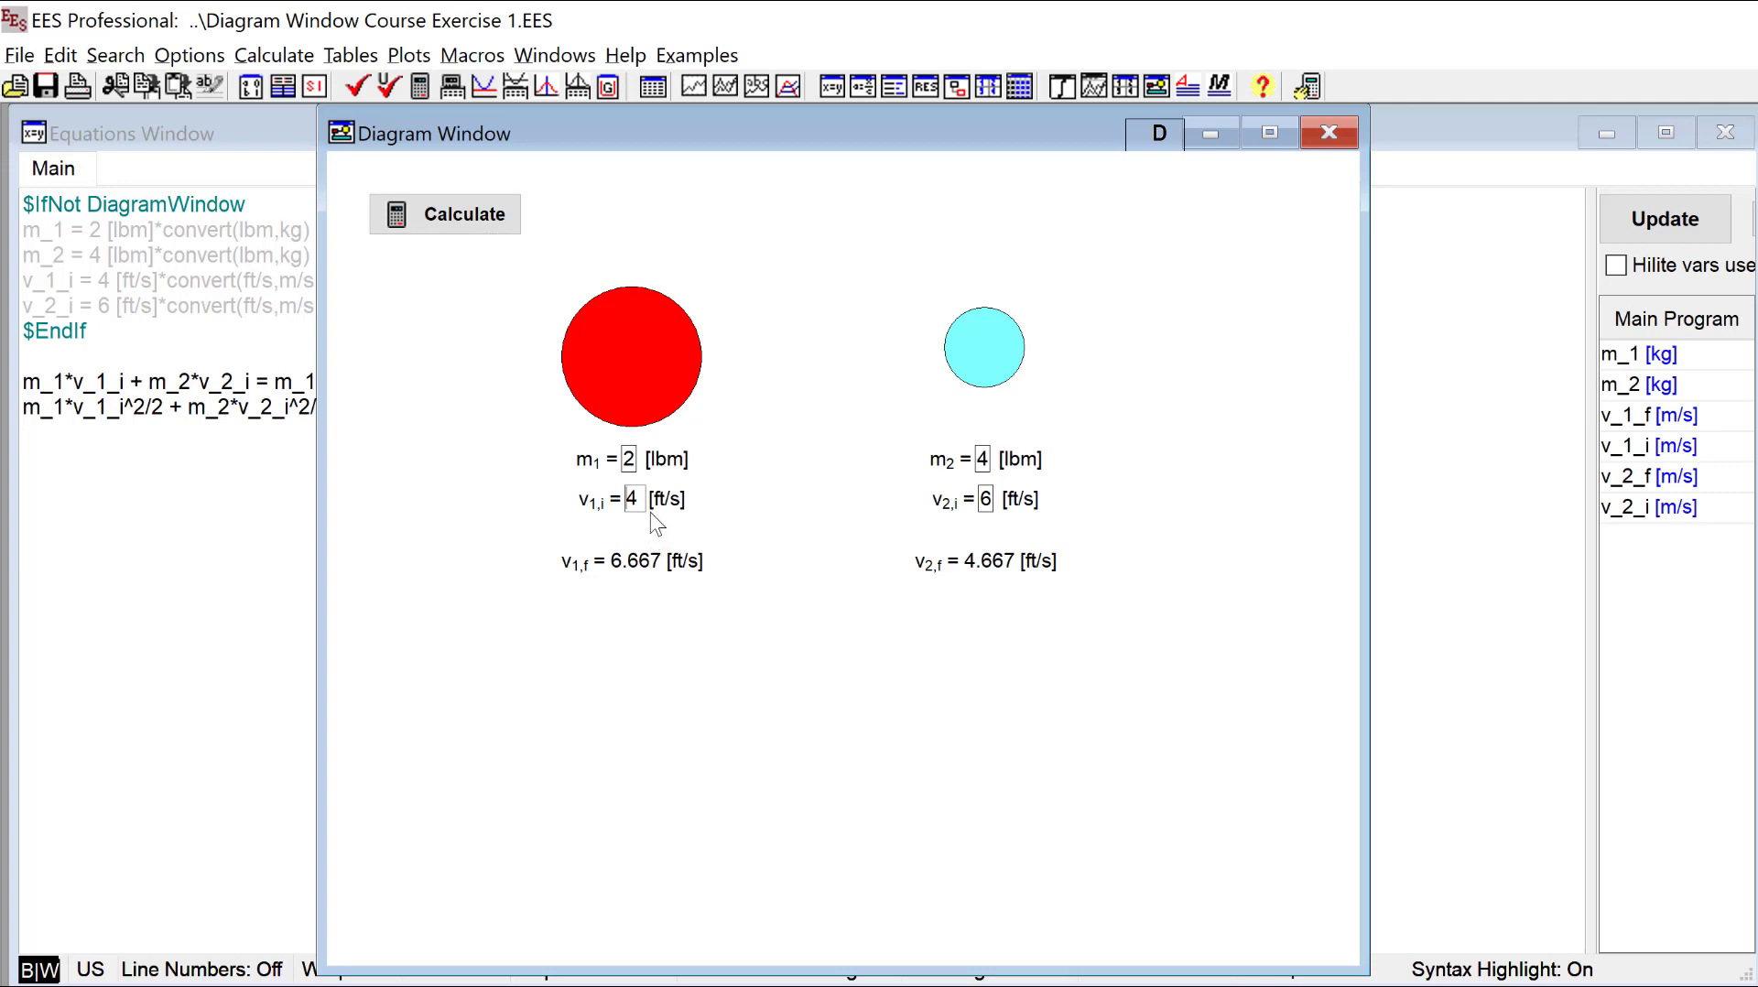
left_click(646, 507)
type("-")
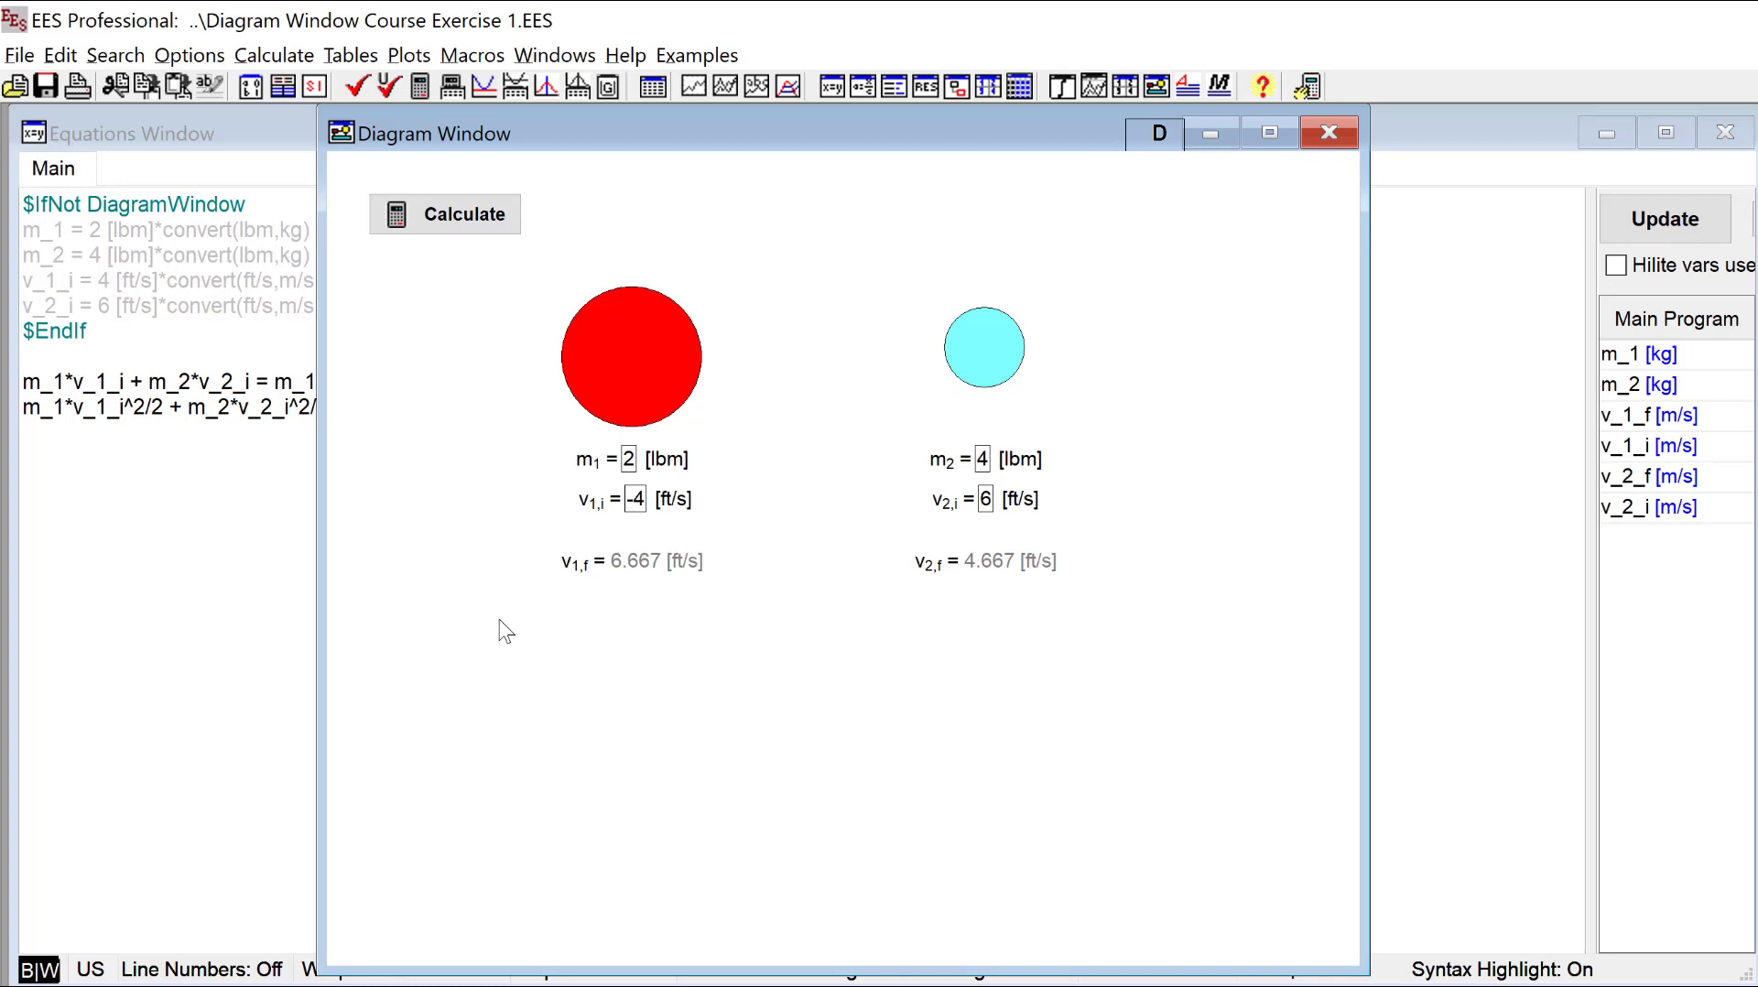
left_click(465, 219)
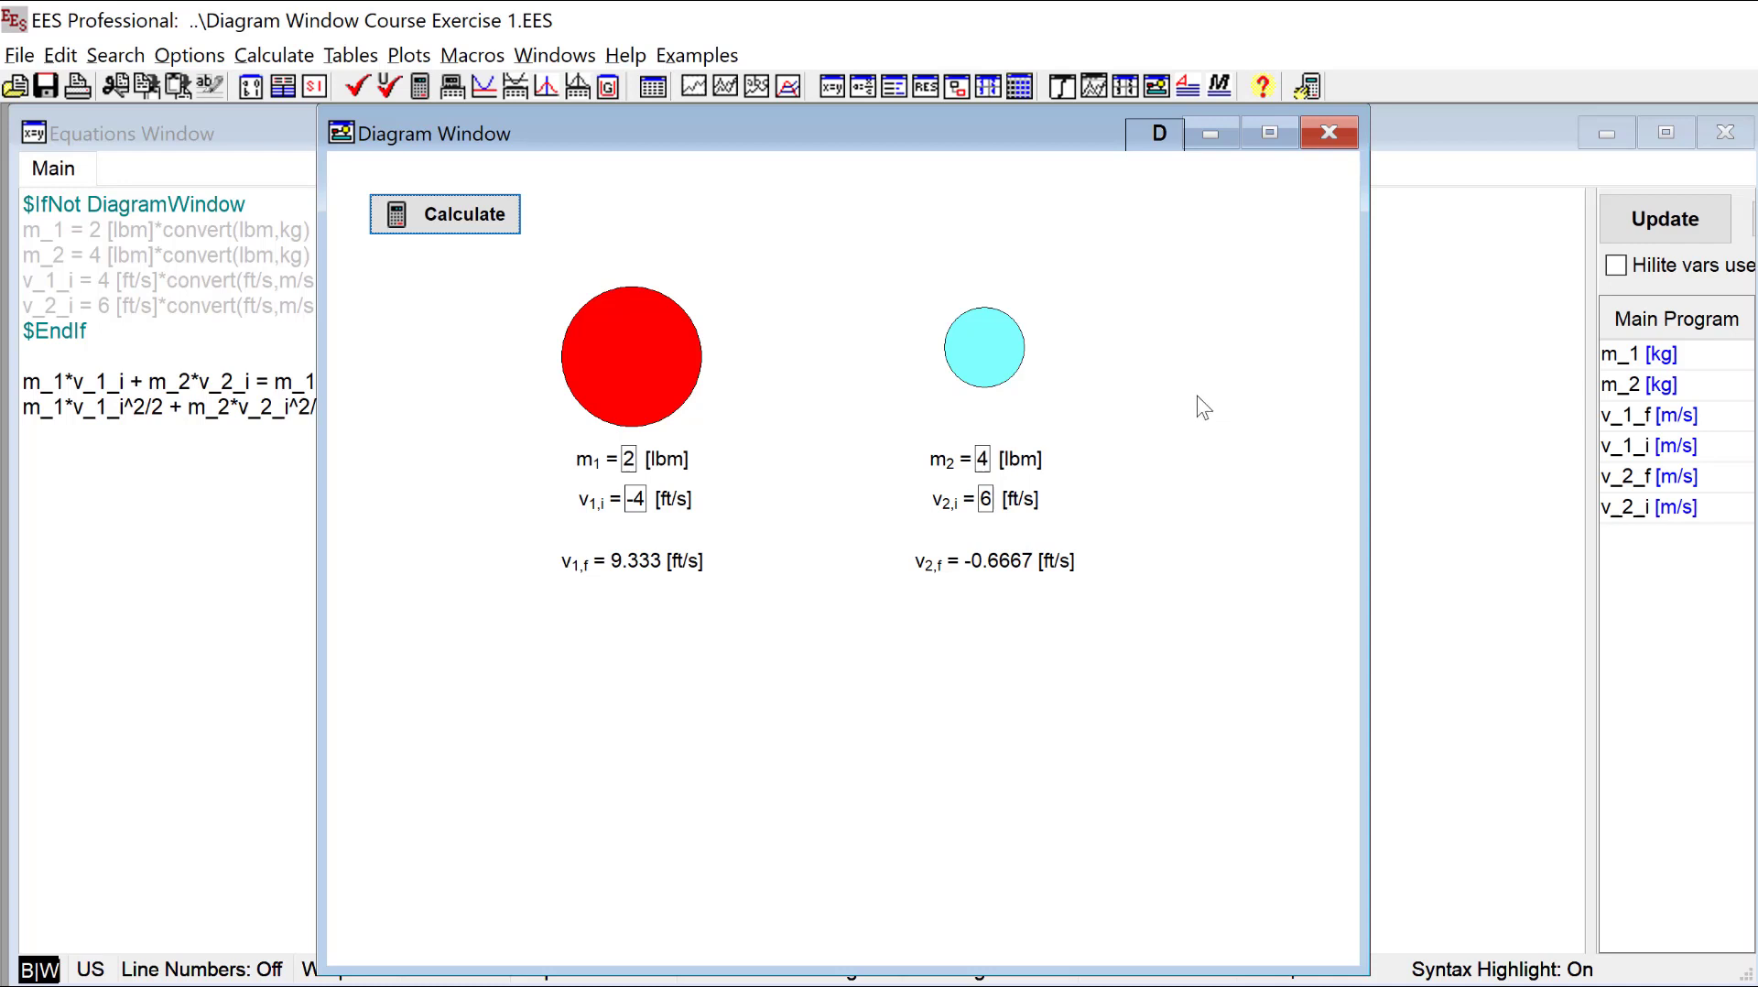
Switch the Diagram Window from run mode back to development mode.
left_click(1152, 142)
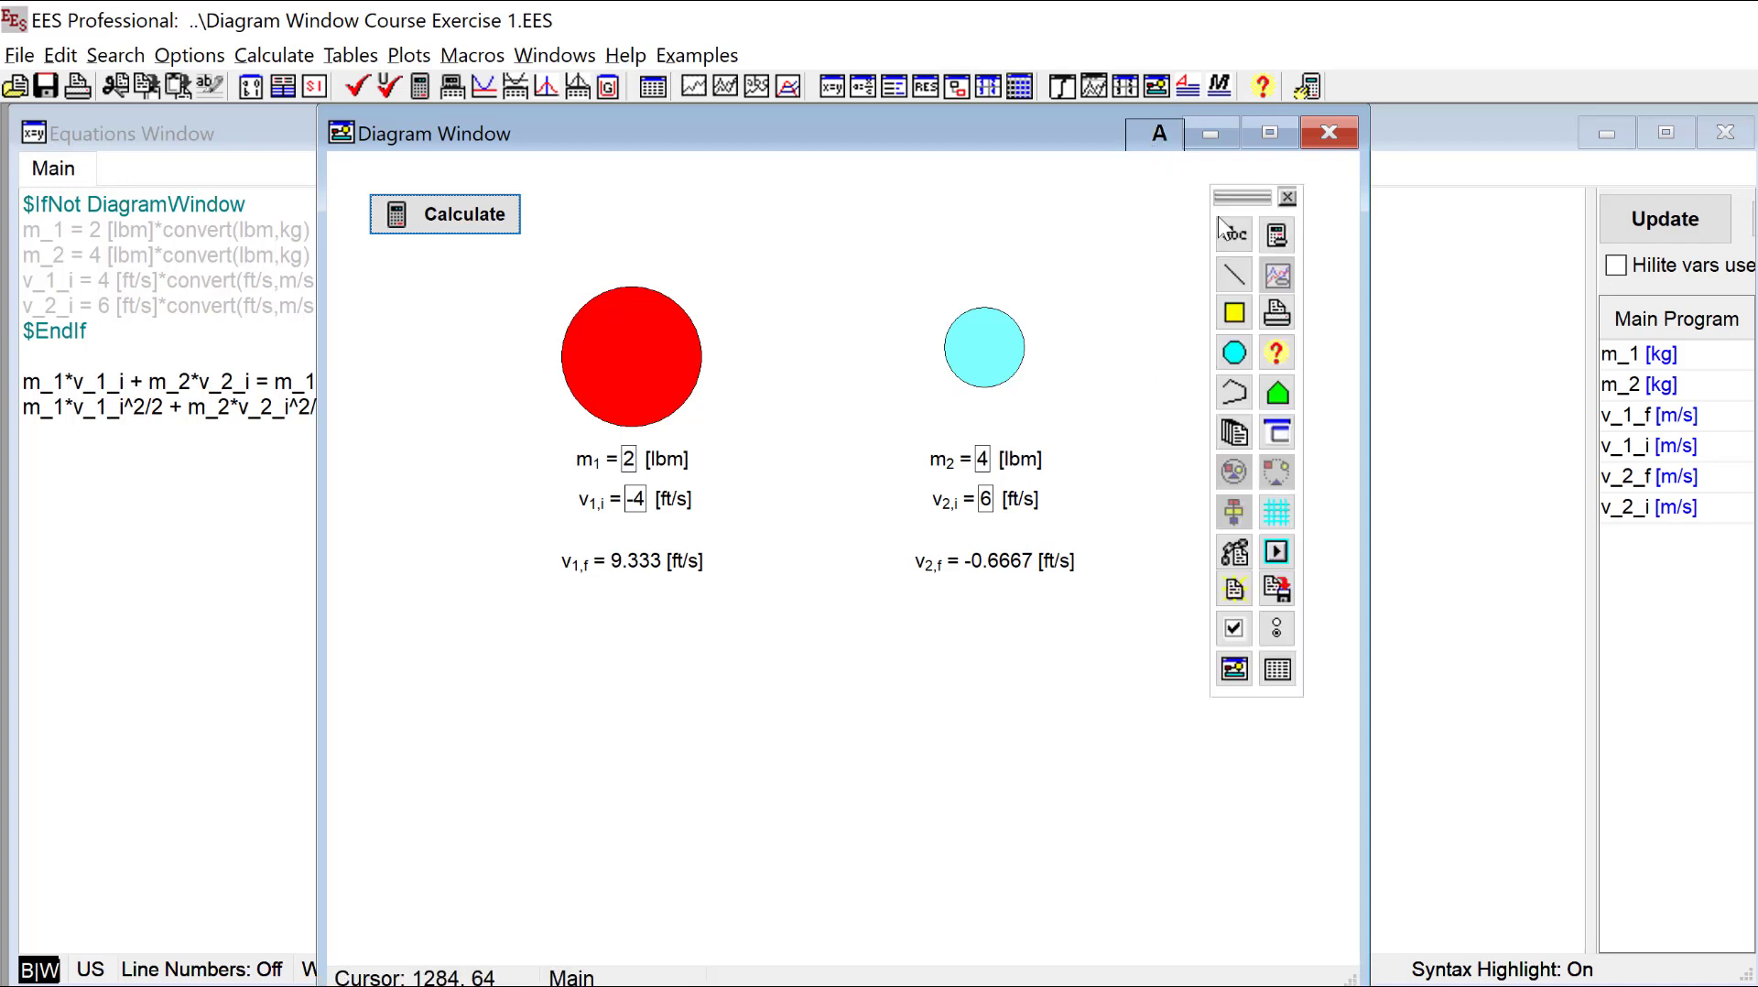